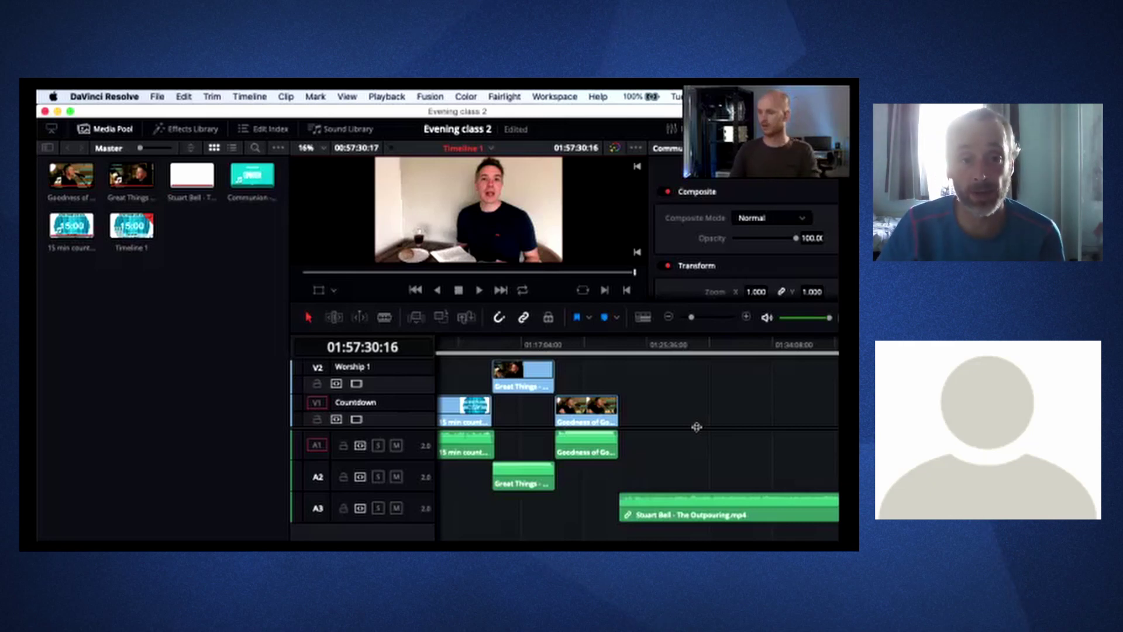
- Hide the Media Pool and enlarge the timeline area by shrinking the viewer
{"action": "left_click", "coordinate": [106, 132]}
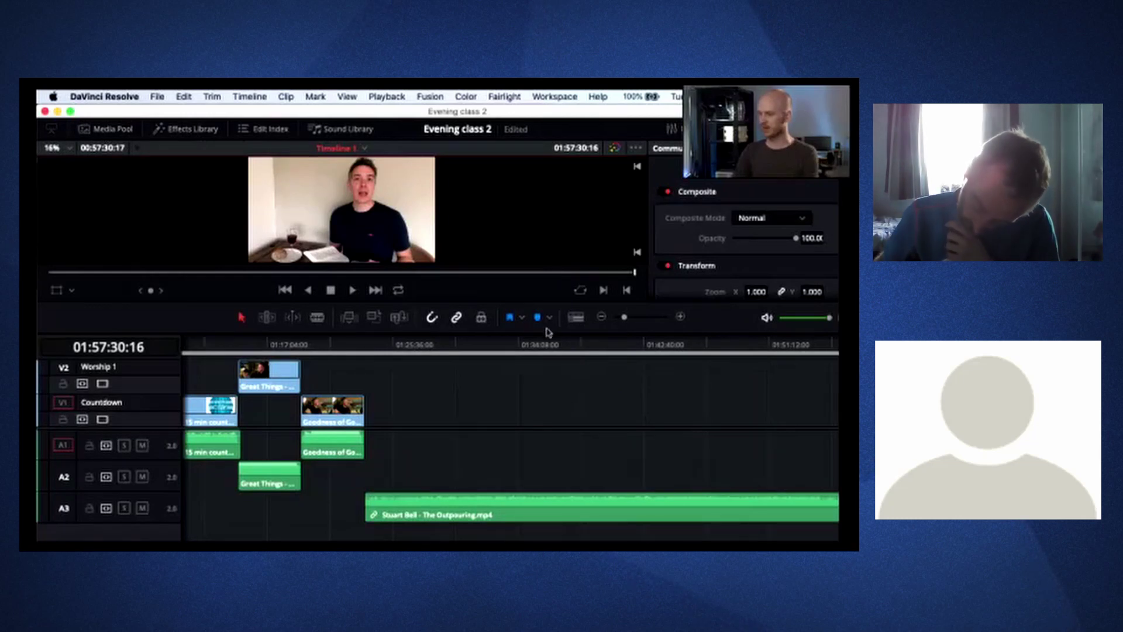
{"action": "left_click_drag", "start_coordinate": [546, 332], "coordinate": [541, 262]}
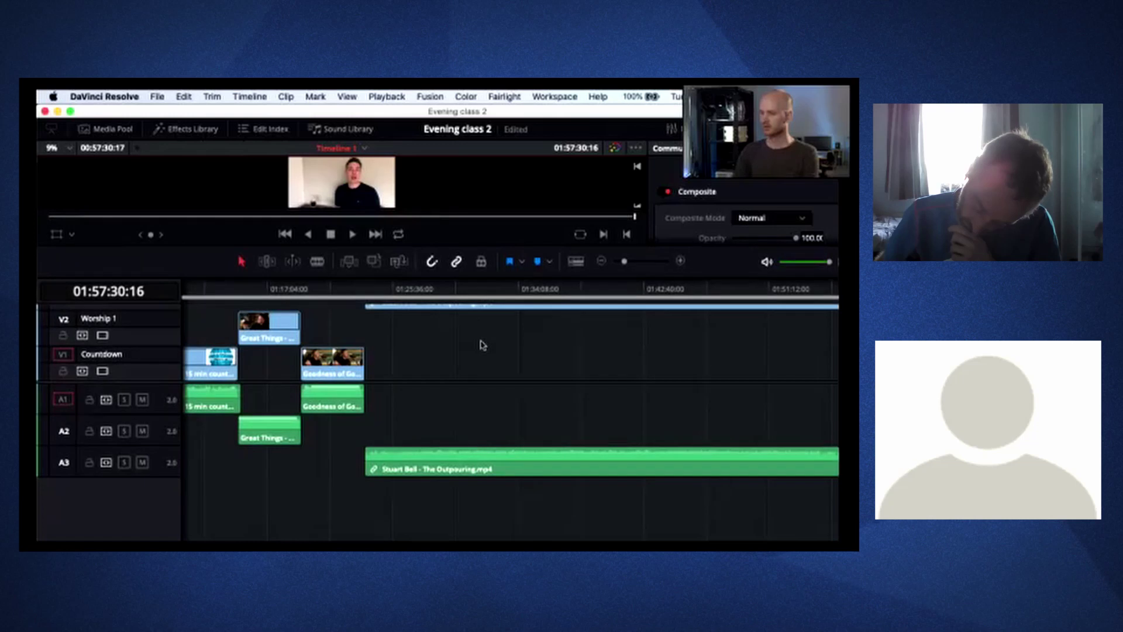
- Turn off audio waveforms, switch the clips to the compact view without thumbnails, and lower the divider between video and audio tracks
{"action": "left_click", "coordinate": [574, 264]}
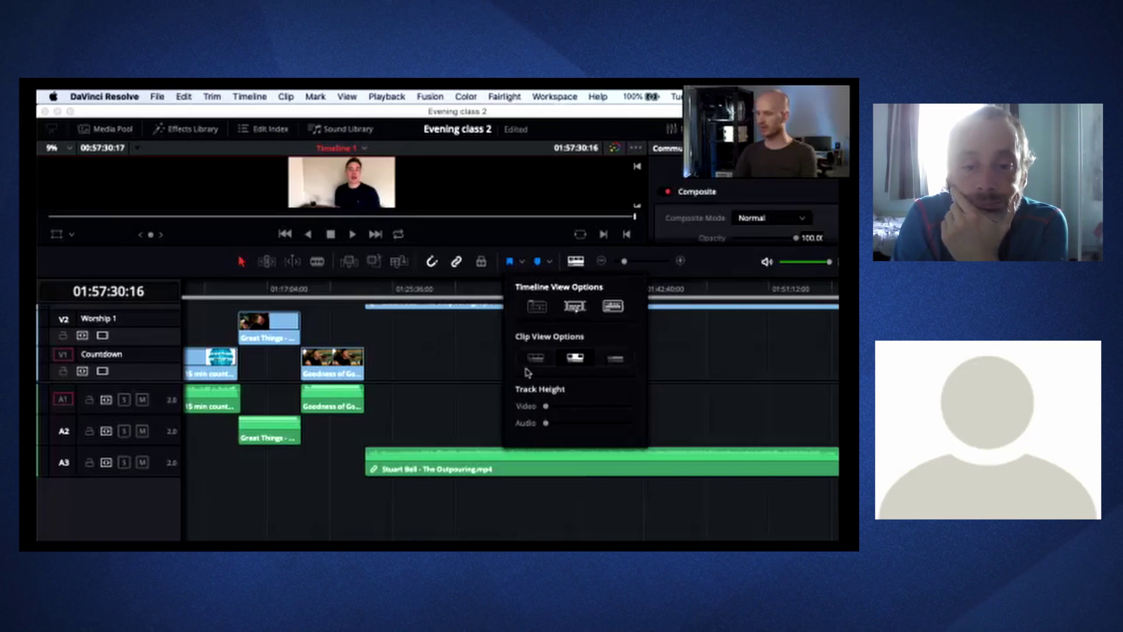
{"action": "left_click", "coordinate": [614, 307]}
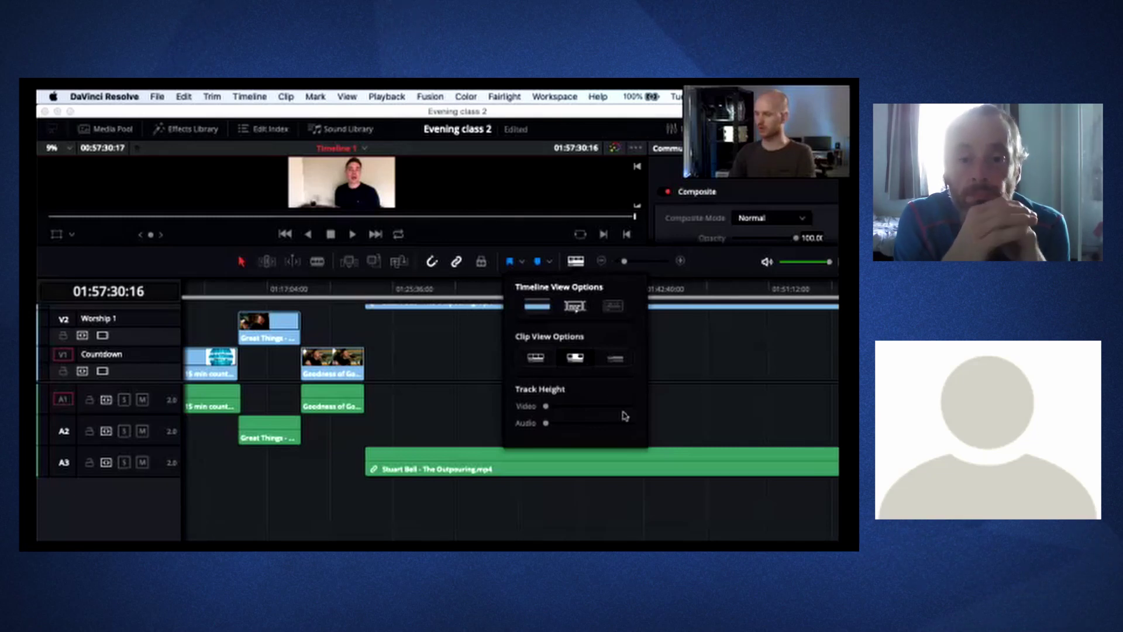
{"action": "left_click", "coordinate": [614, 358]}
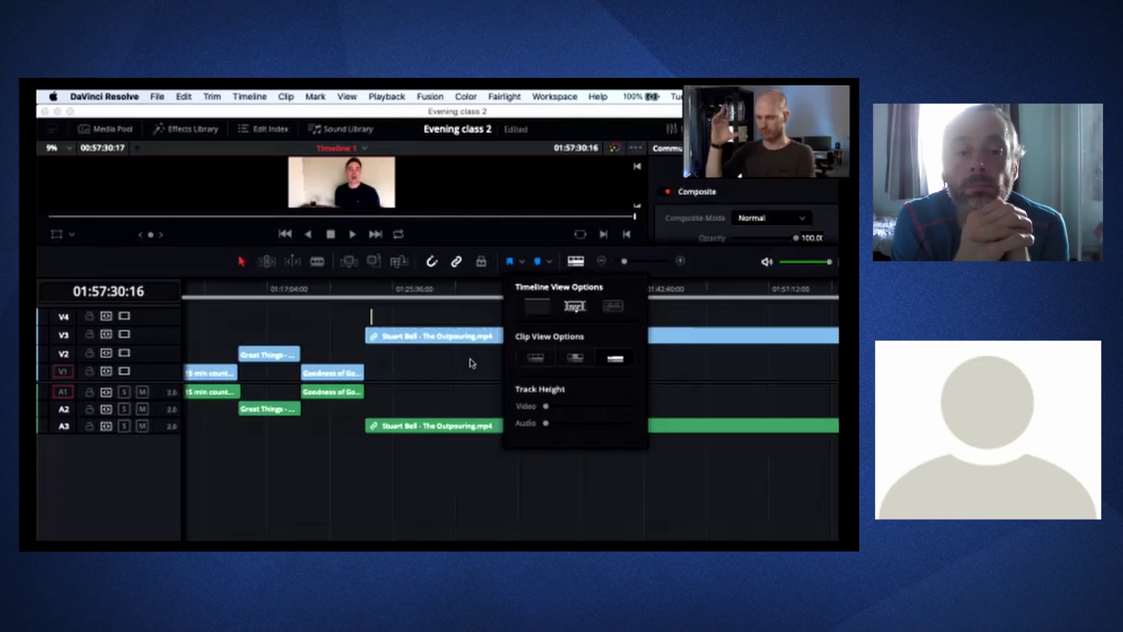
{"action": "left_click", "coordinate": [150, 383]}
{"action": "left_click_drag", "start_coordinate": [150, 382], "coordinate": [151, 415]}
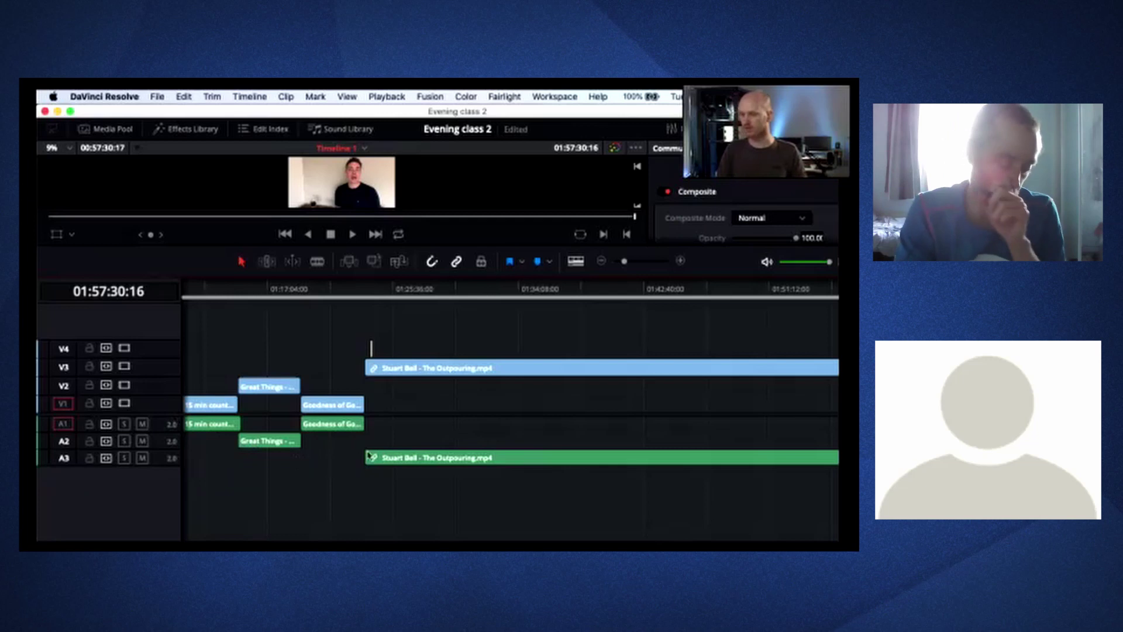
- Make the program full screen and go to the Fairlight page
{"action": "left_click", "coordinate": [552, 97]}
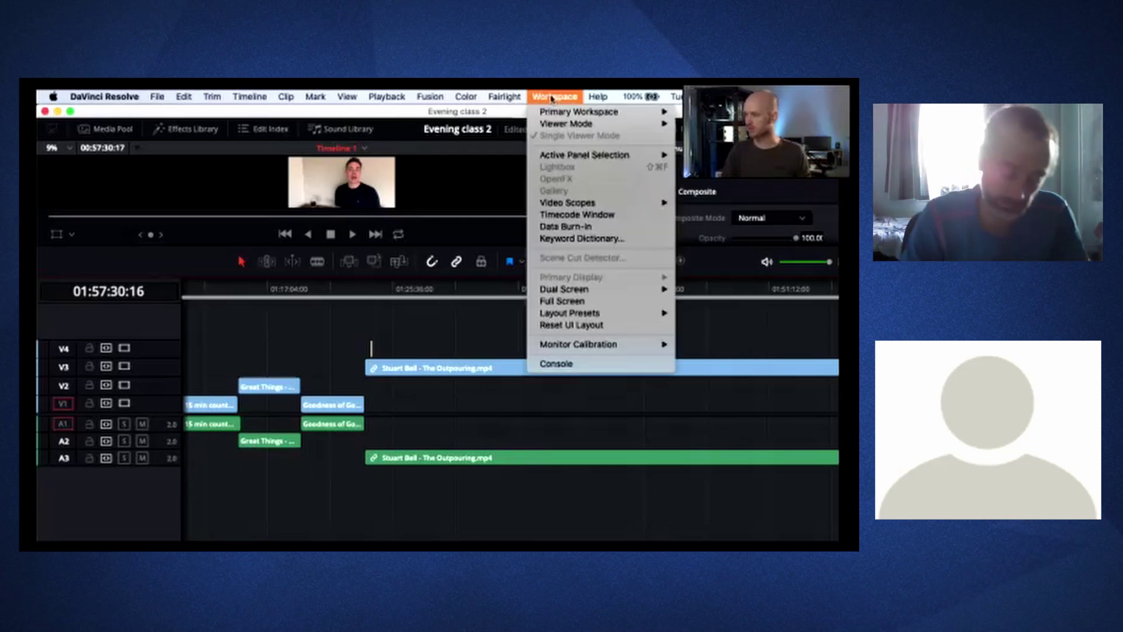
{"action": "left_click", "coordinate": [577, 300]}
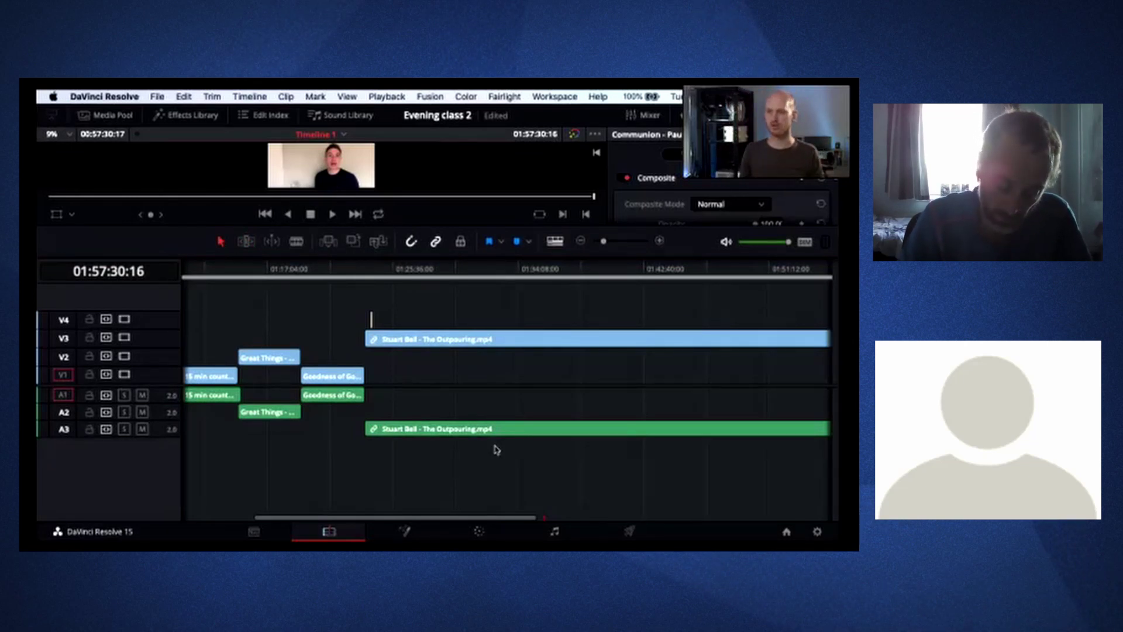
{"action": "left_click", "coordinate": [554, 532]}
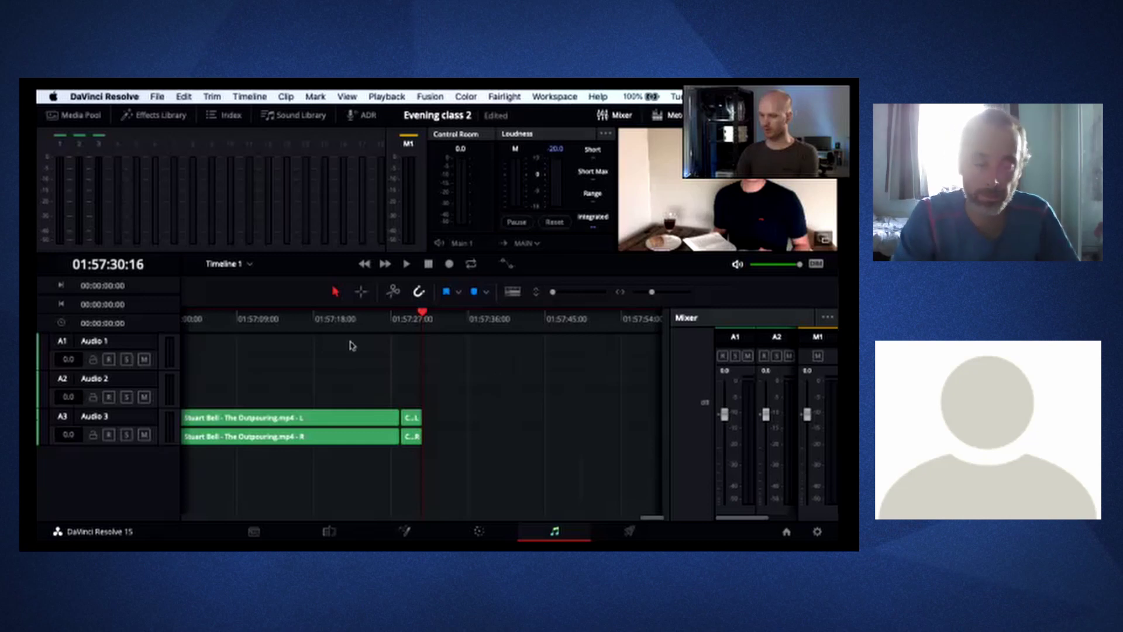
- Reduce the height of the audio tracks and zoom the Fairlight timeline out to fit all clips
{"action": "left_click", "coordinate": [513, 291]}
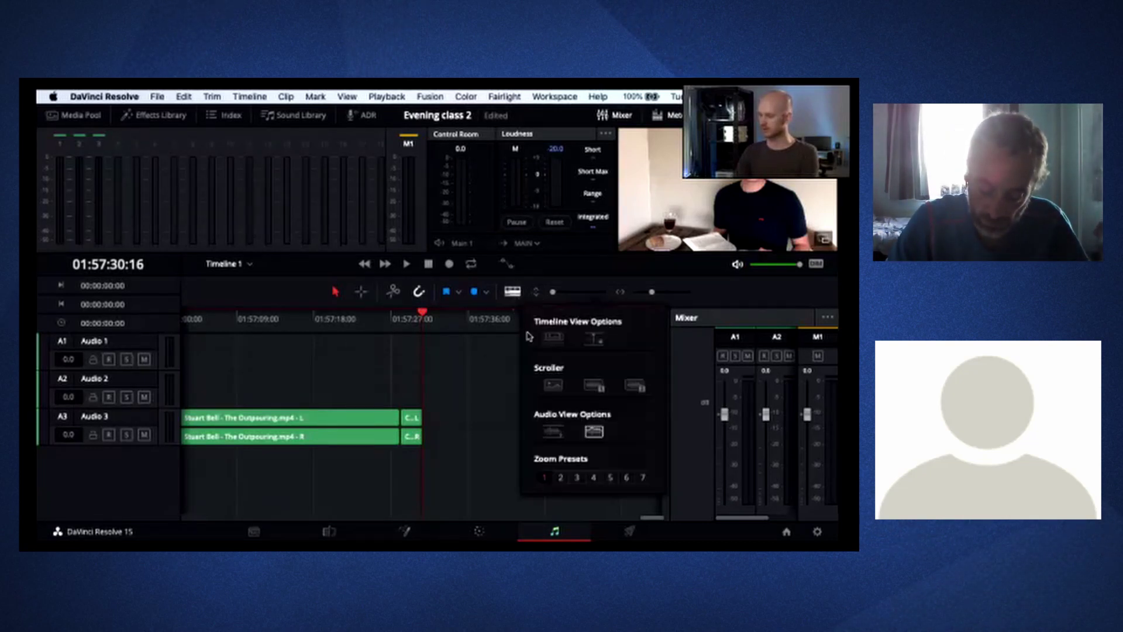
{"action": "left_click", "coordinate": [477, 407]}
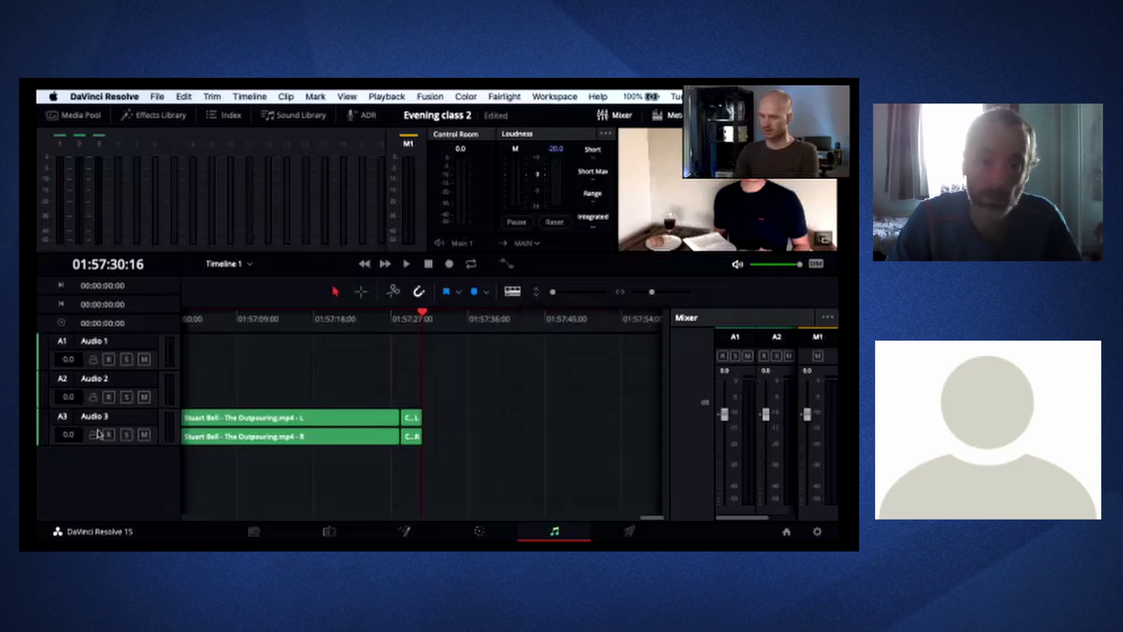
{"action": "left_click_drag", "start_coordinate": [166, 444], "coordinate": [169, 349]}
{"action": "scroll", "coordinate": [269, 408], "scroll_direction": "right", "scroll_amount": 3}
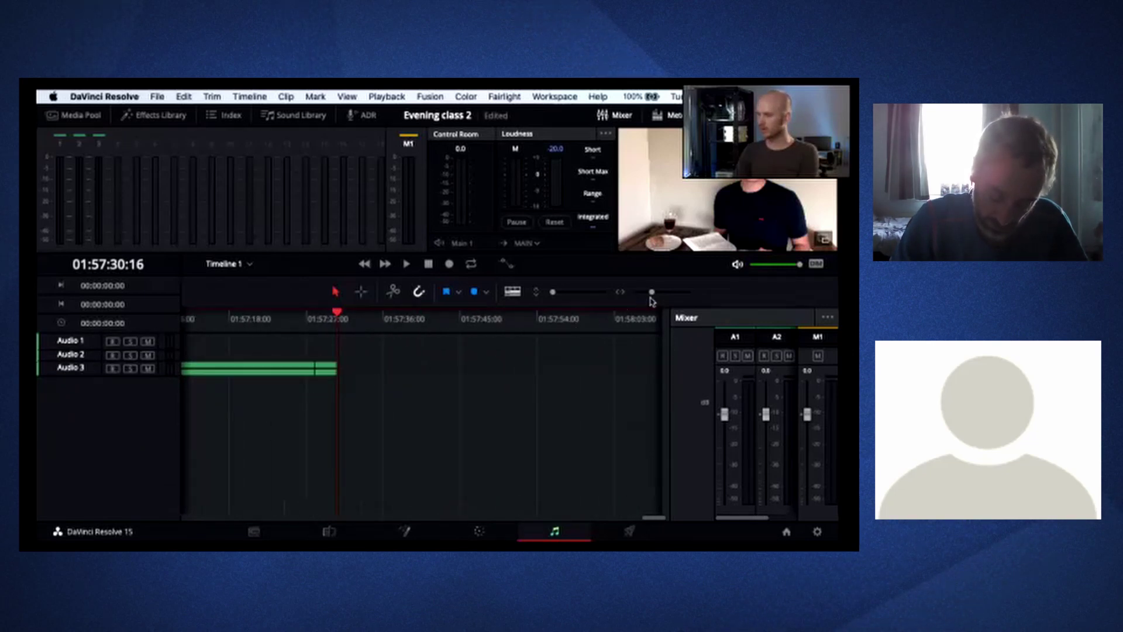
{"action": "left_click_drag", "start_coordinate": [652, 296], "coordinate": [638, 295]}
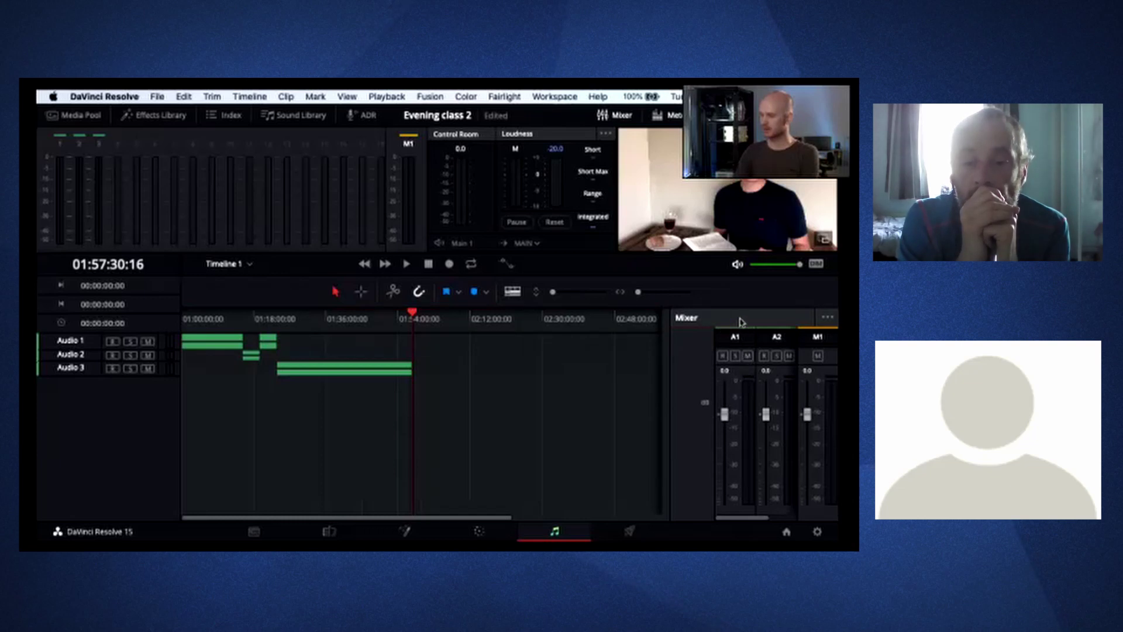
- Hide the meters and widen the Mixer until the strips for Audio 1, 2, 3 and Main 1 all fit
{"action": "scroll", "coordinate": [744, 386], "scroll_direction": "right", "scroll_amount": 2}
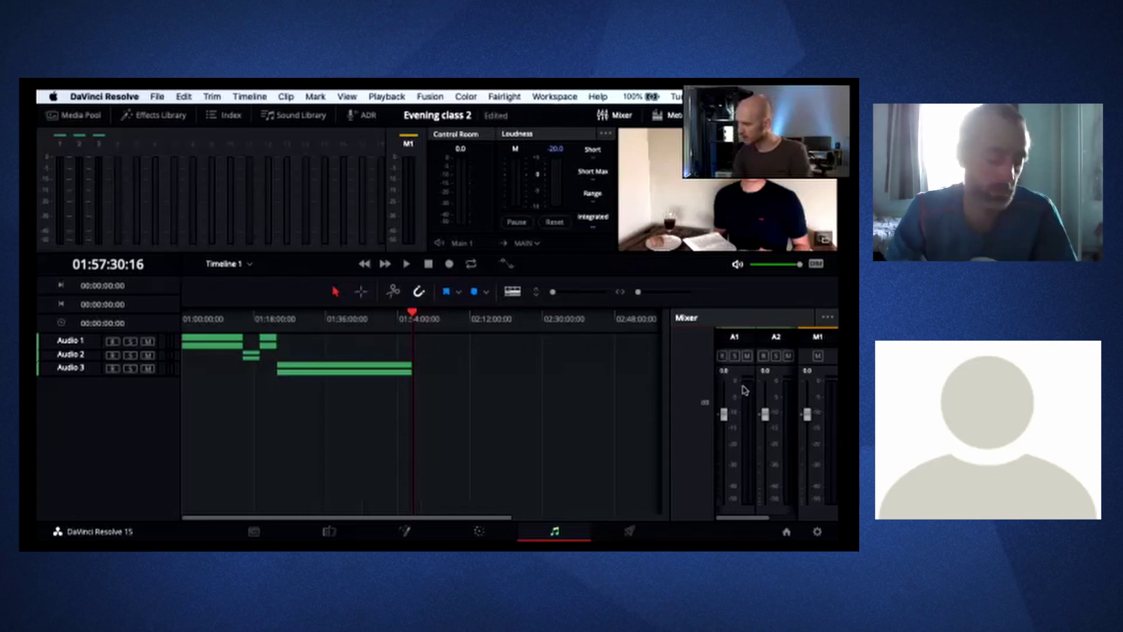
{"action": "scroll", "coordinate": [744, 390], "scroll_direction": "right", "scroll_amount": 2}
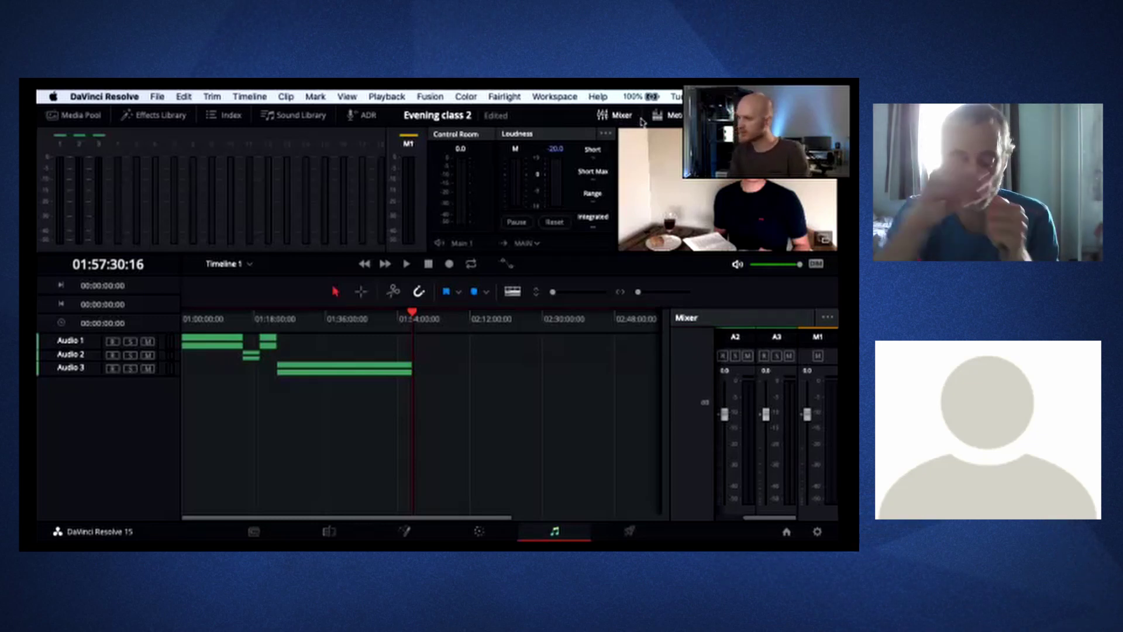
{"action": "left_click", "coordinate": [658, 115]}
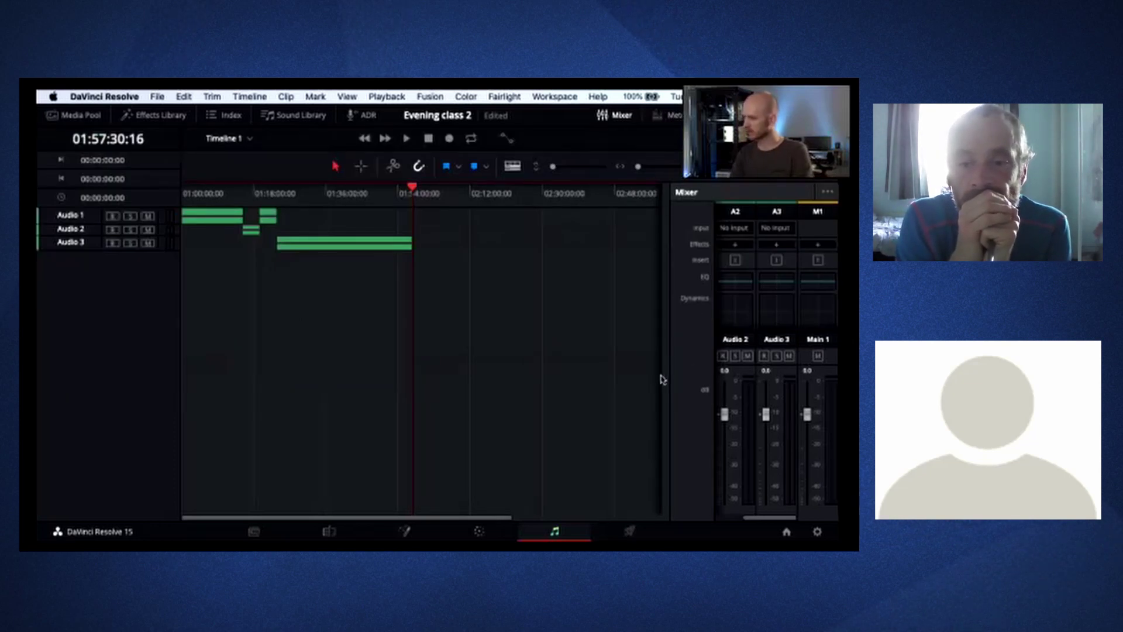
{"action": "left_click_drag", "start_coordinate": [669, 375], "coordinate": [604, 374]}
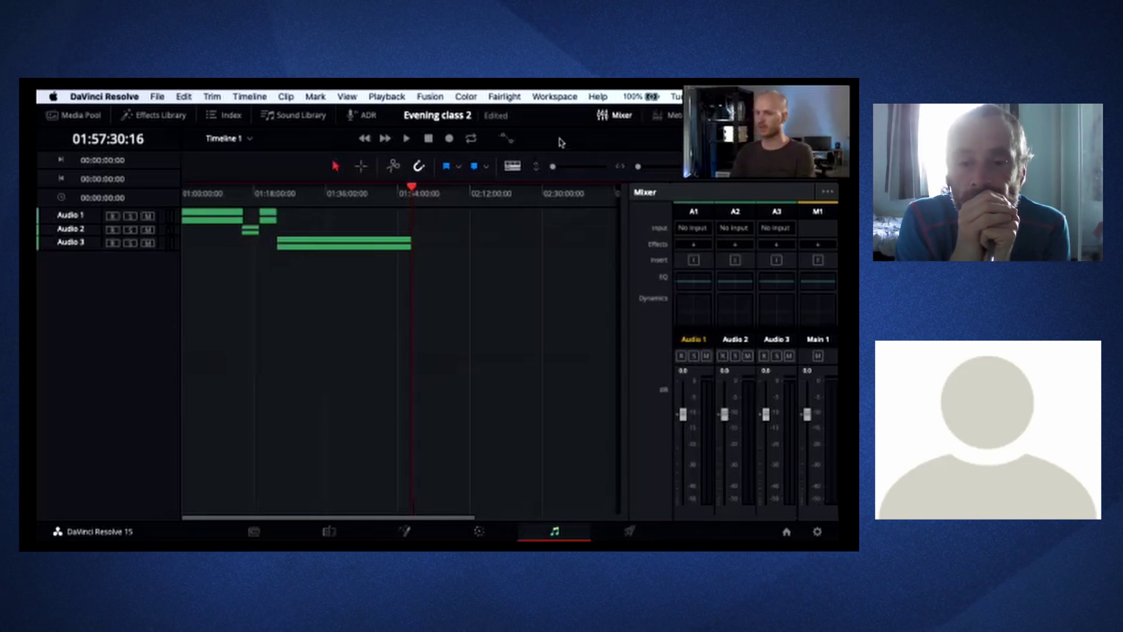
- Show and hide the meters again, and hide and restore the Mixer
{"action": "left_click", "coordinate": [670, 117]}
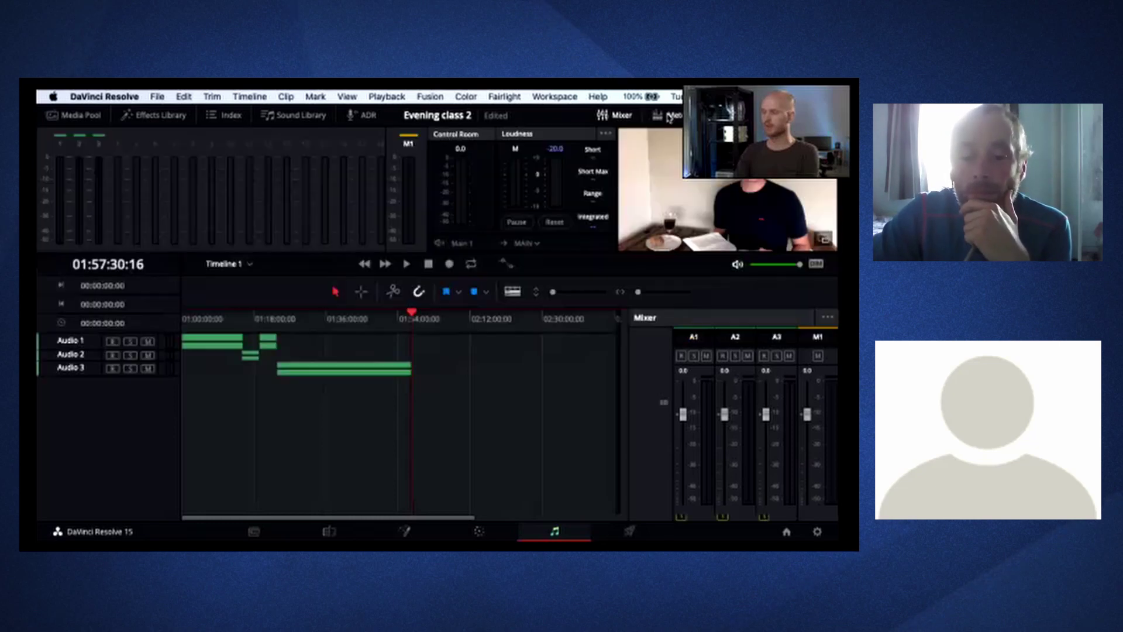
{"action": "left_click", "coordinate": [667, 117]}
{"action": "left_click", "coordinate": [620, 117]}
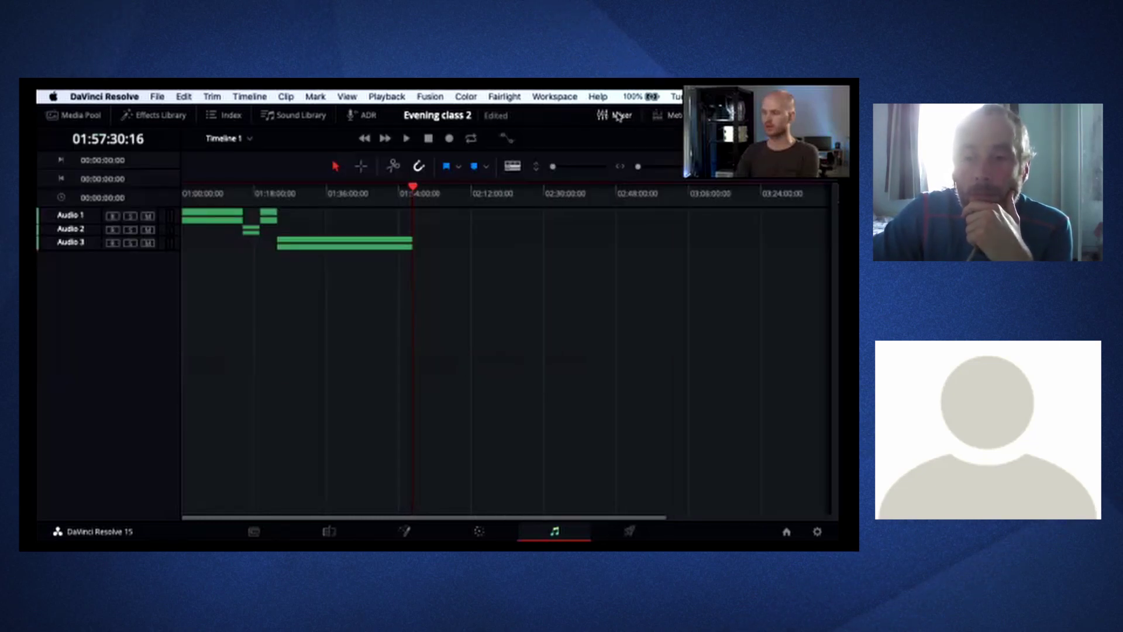
{"action": "left_click", "coordinate": [619, 116]}
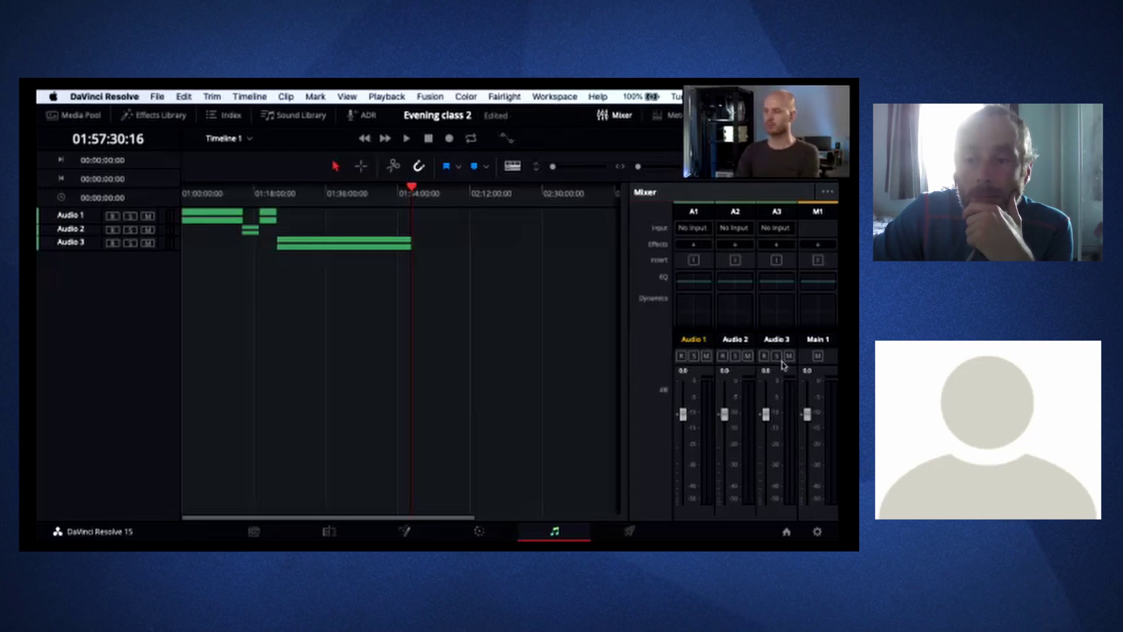
- Add the FairlightFX Vocal Channel effect to Audio 1 and place its window clear of the Audio 1 mixer strip
{"action": "left_click", "coordinate": [693, 246]}
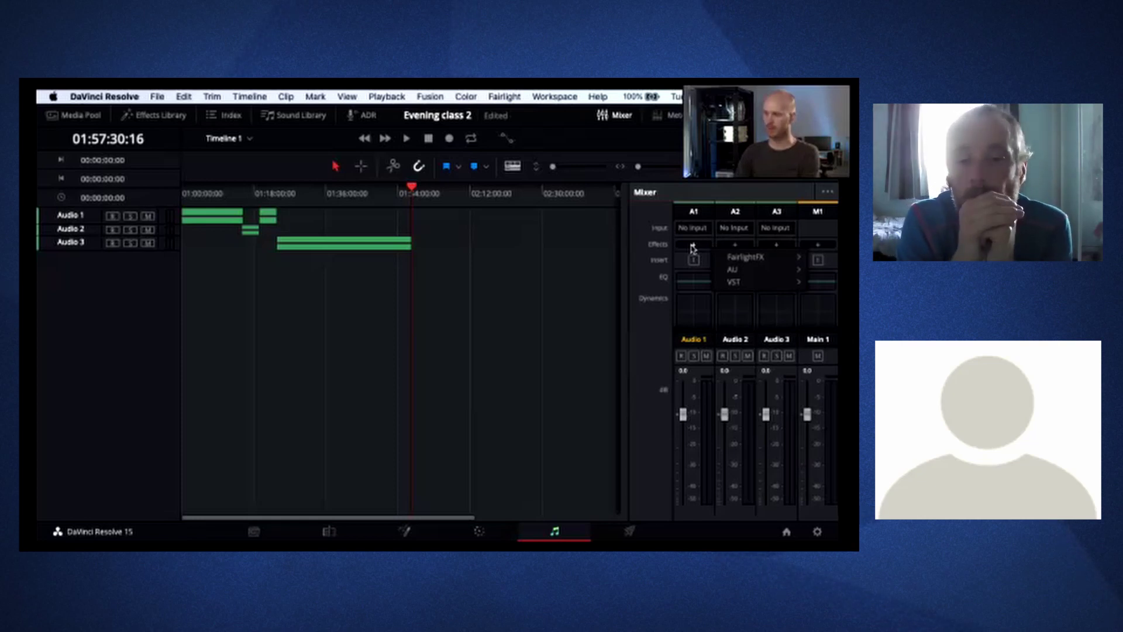
{"action": "mouse_move", "coordinate": [732, 262]}
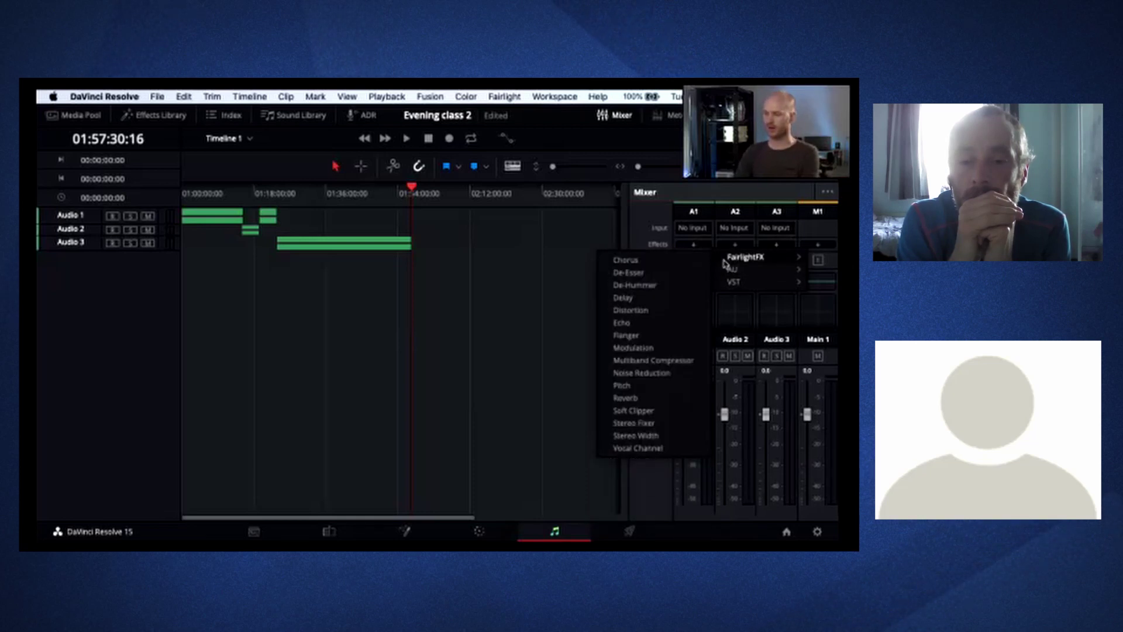
{"action": "left_click", "coordinate": [651, 448]}
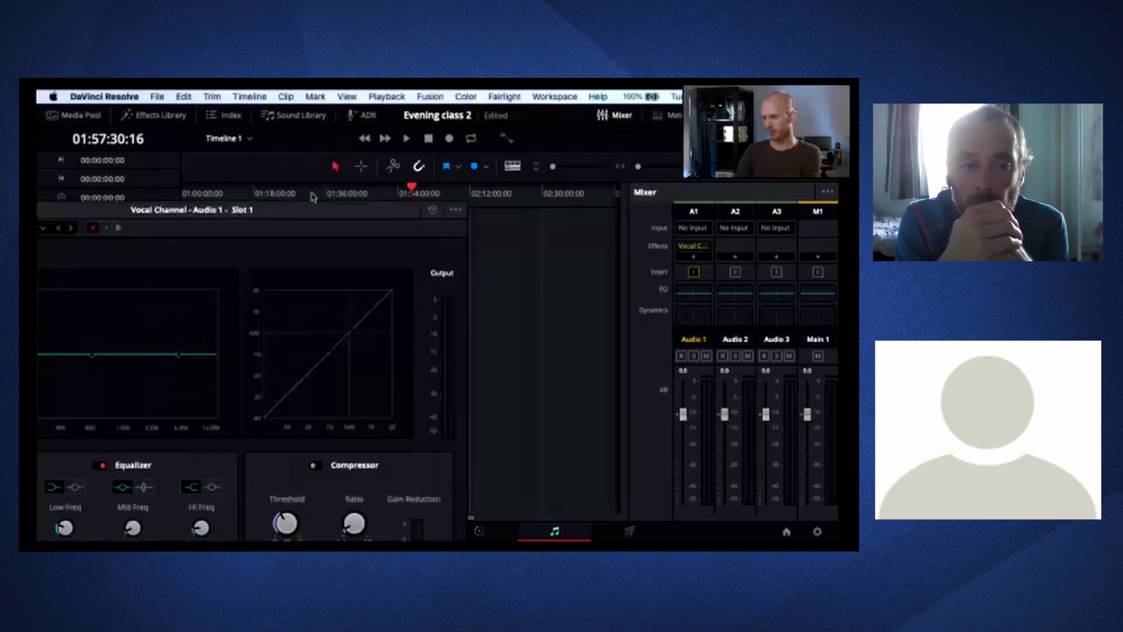
{"action": "left_click_drag", "start_coordinate": [491, 155], "coordinate": [477, 118]}
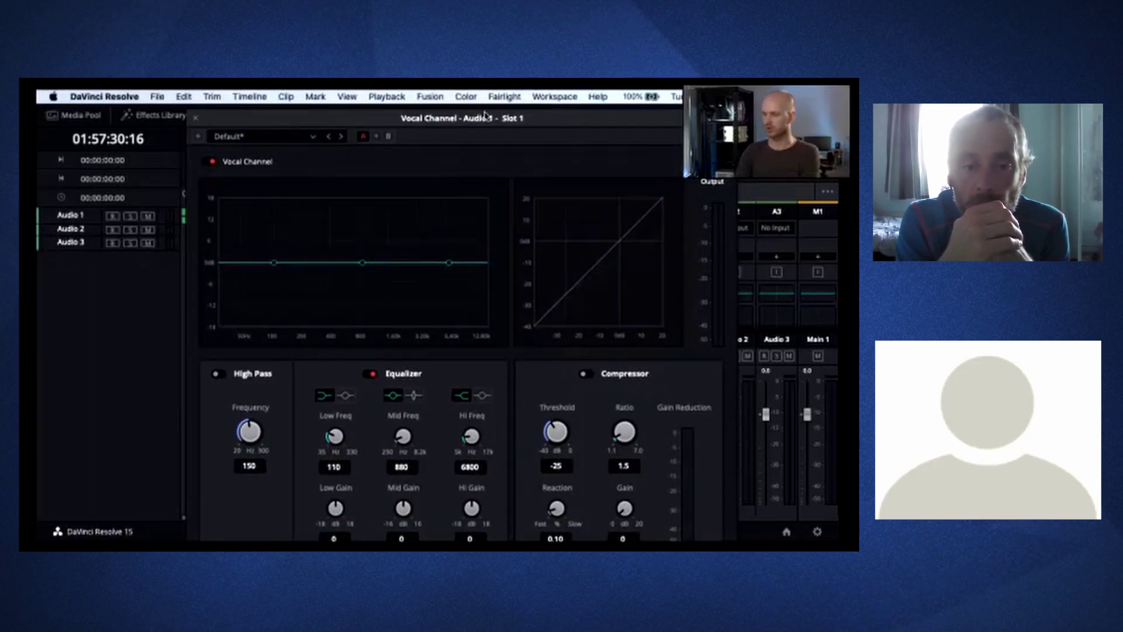
{"action": "left_click_drag", "start_coordinate": [485, 111], "coordinate": [376, 116]}
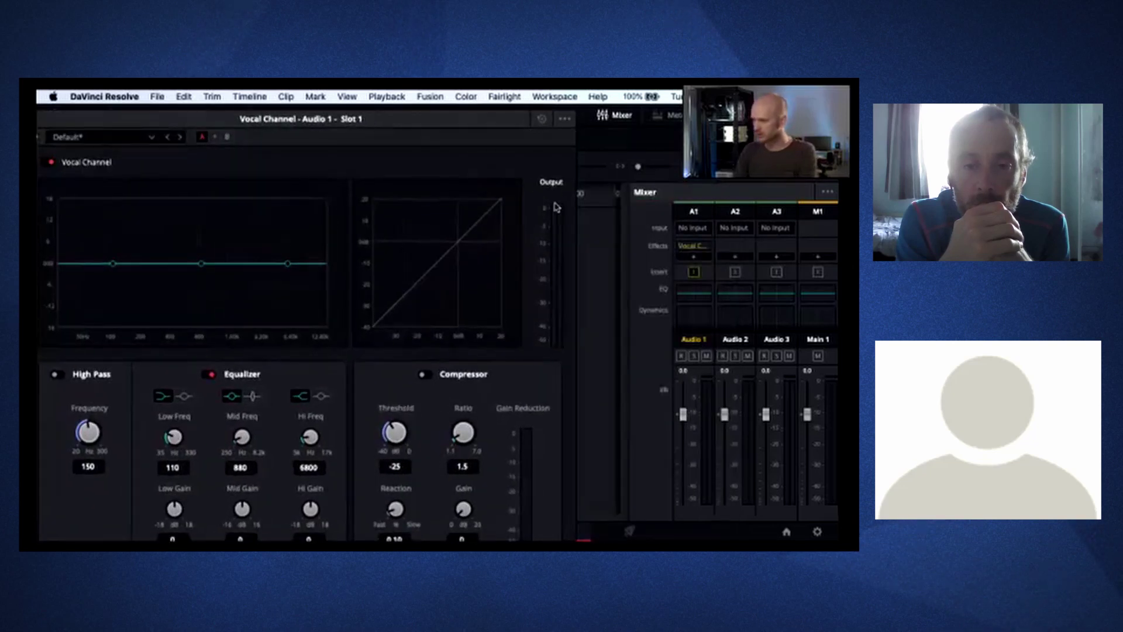
{"action": "left_click_drag", "start_coordinate": [489, 119], "coordinate": [520, 113]}
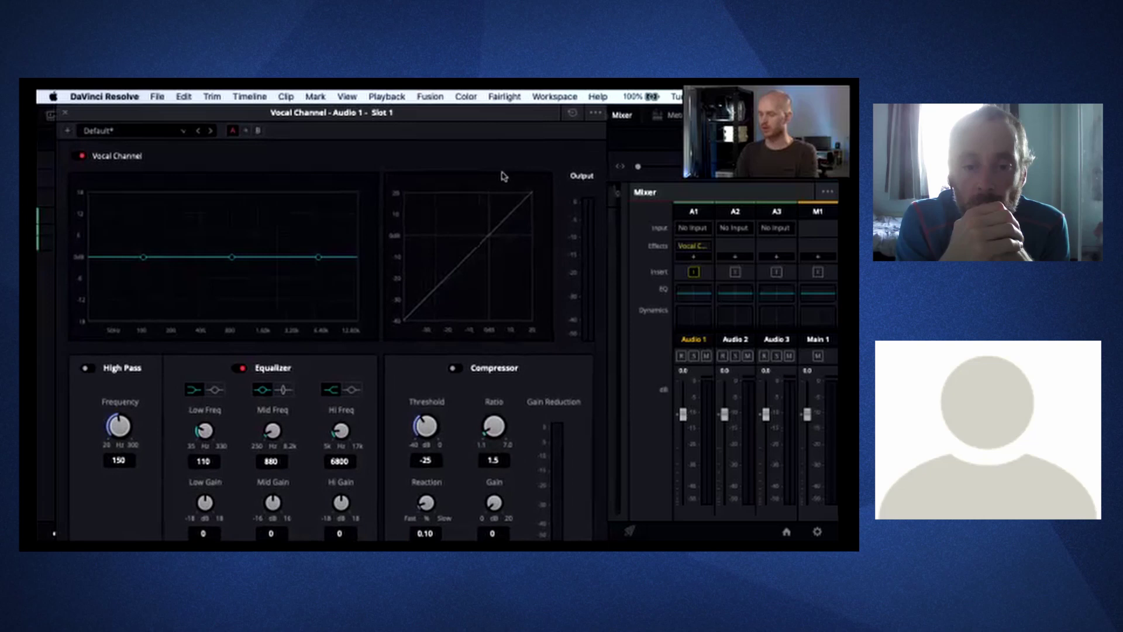
{"action": "left_click_drag", "start_coordinate": [397, 113], "coordinate": [449, 112]}
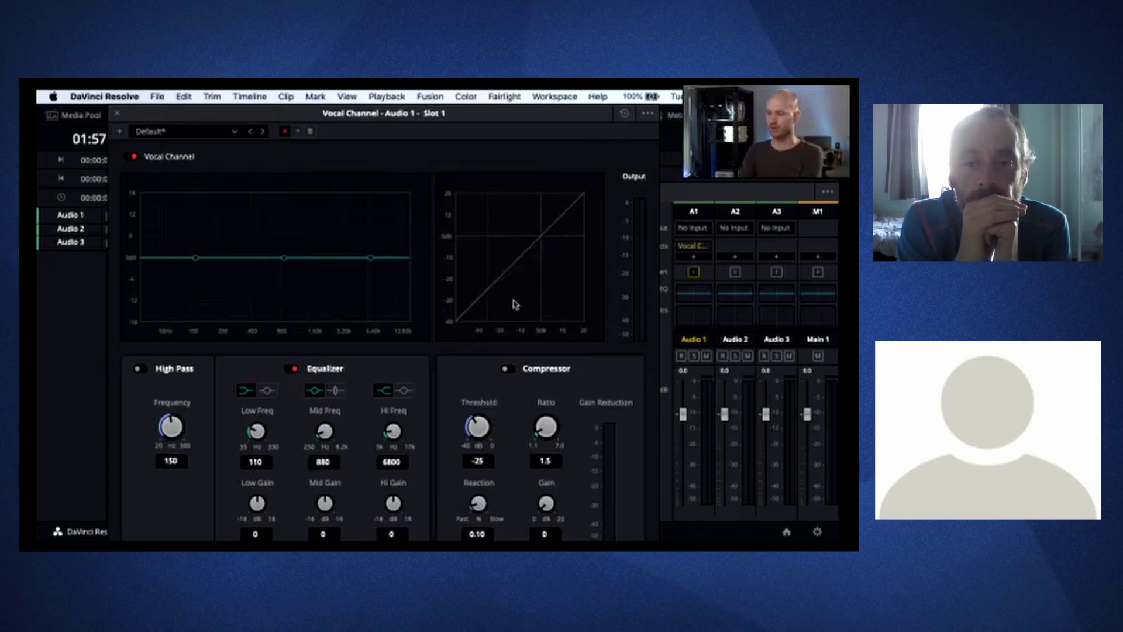
- Enable the Vocal Channel compressor with a -8.9 dB threshold, 1.5 ratio and 0 dB gain, and close the effect window
{"action": "left_click", "coordinate": [510, 371]}
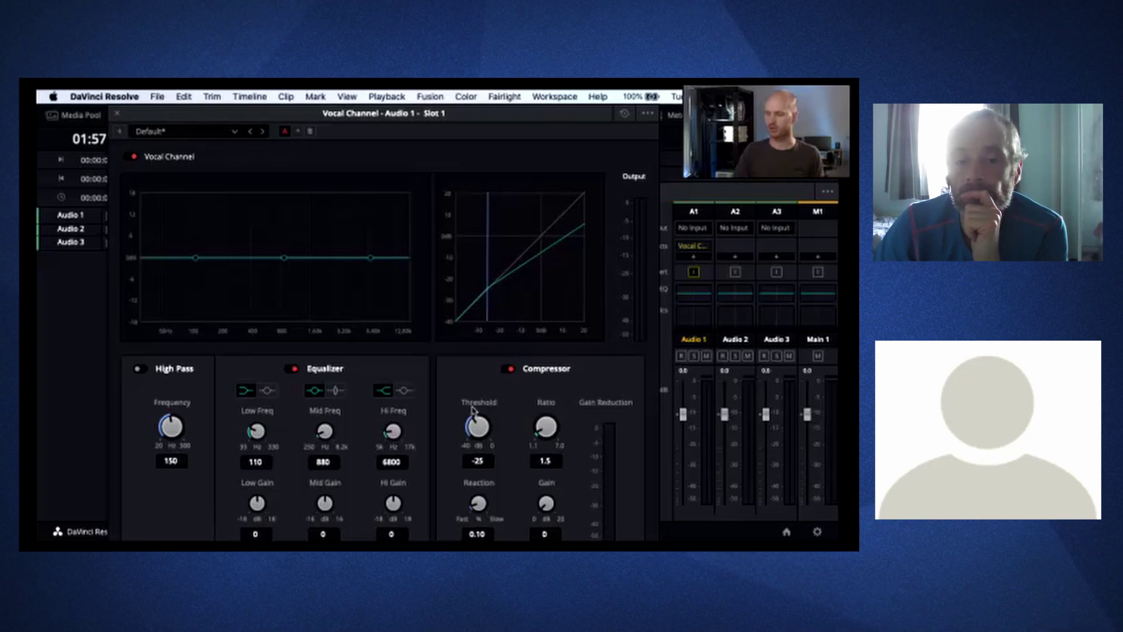
{"action": "left_click_drag", "start_coordinate": [481, 440], "coordinate": [541, 430]}
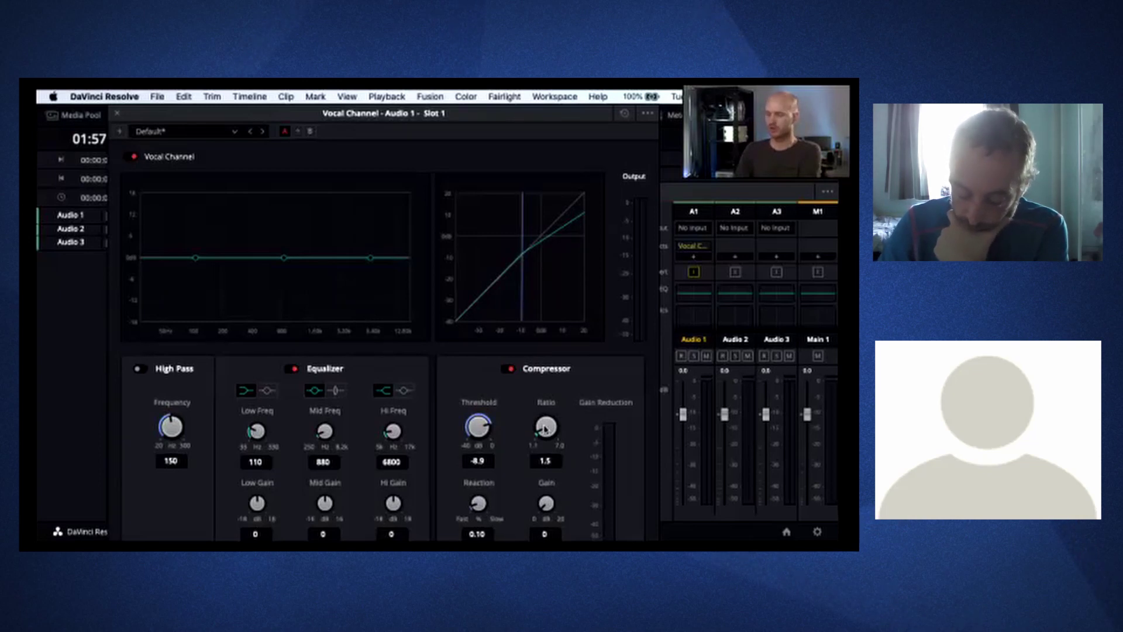
{"action": "mouse_move", "coordinate": [545, 430]}
{"action": "left_mouse_down"}
{"action": "mouse_move", "coordinate": [573, 409]}
{"action": "mouse_move", "coordinate": [545, 432]}
{"action": "left_mouse_up"}
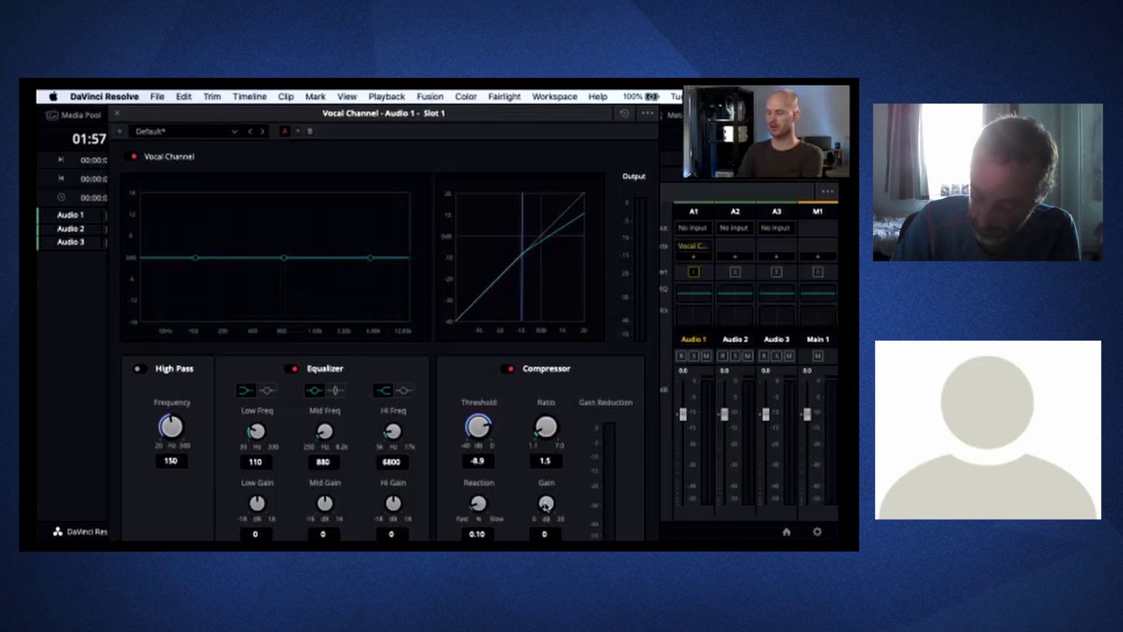
{"action": "mouse_move", "coordinate": [546, 504]}
{"action": "left_mouse_down"}
{"action": "mouse_move", "coordinate": [583, 474]}
{"action": "mouse_move", "coordinate": [553, 522]}
{"action": "left_mouse_up"}
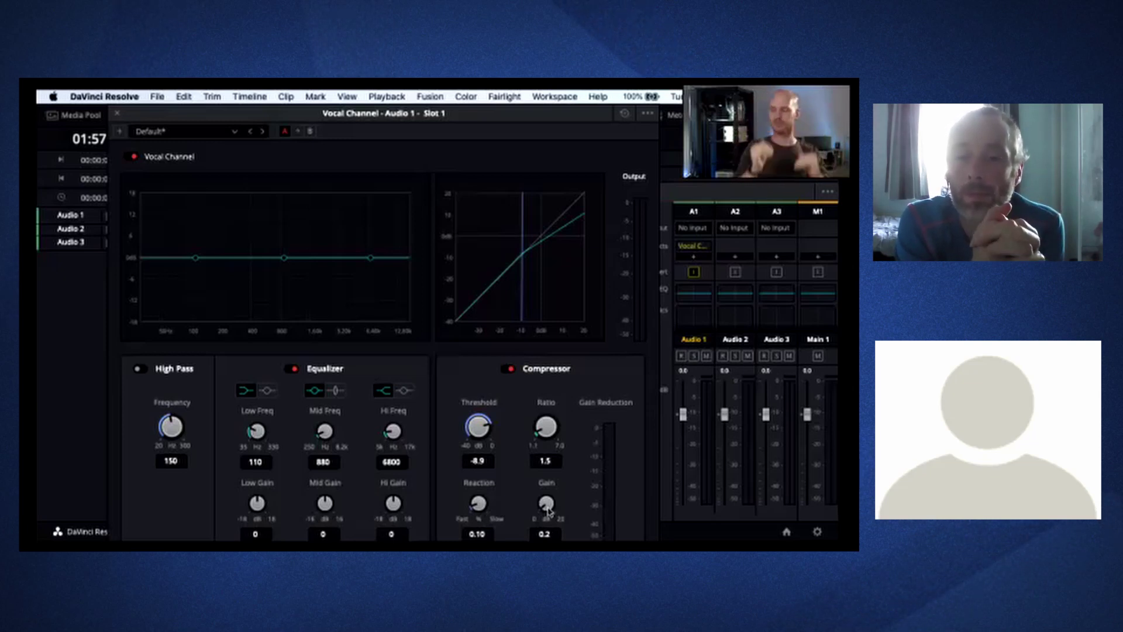
{"action": "left_click_drag", "start_coordinate": [548, 511], "coordinate": [569, 505]}
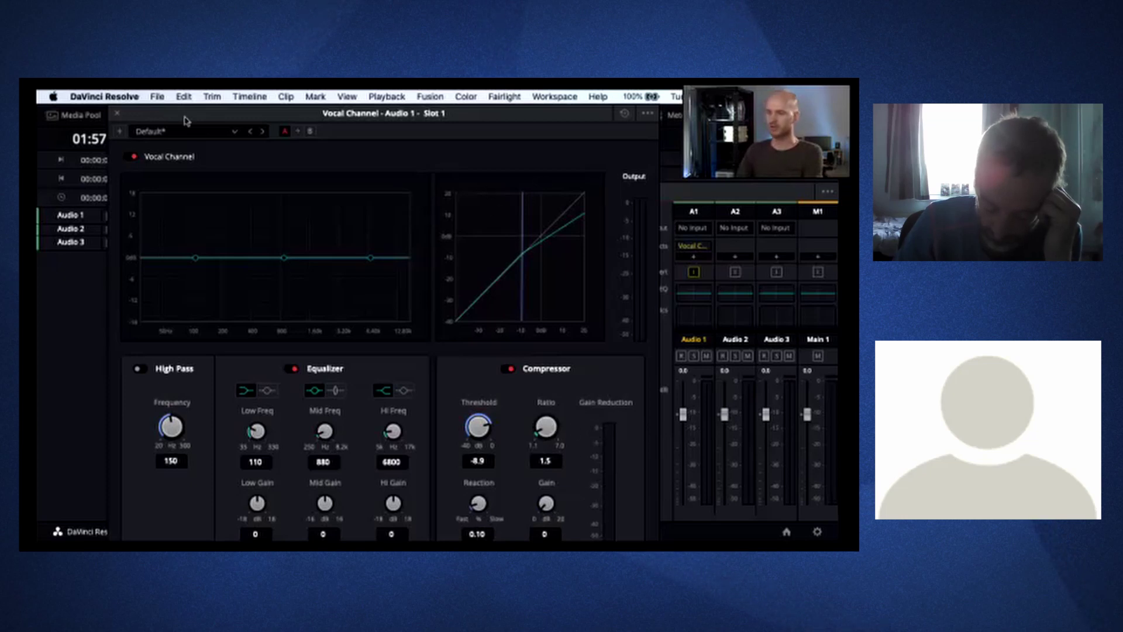
{"action": "left_click", "coordinate": [116, 115]}
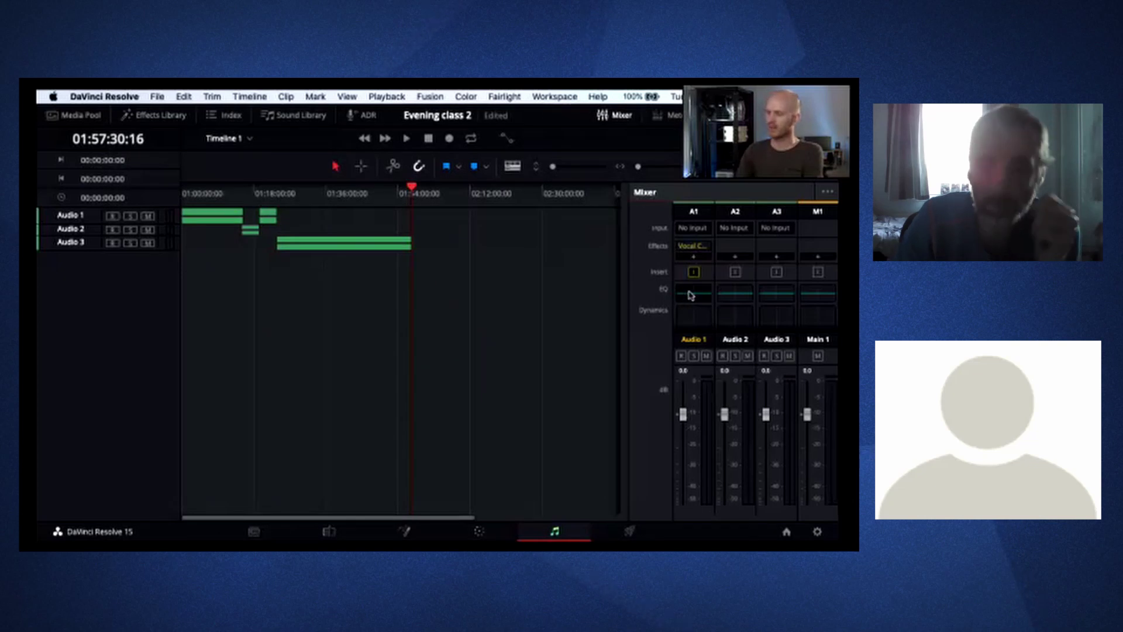
- Add the FairlightFX Noise Reduction effect to Audio 1 and move its window clear of the Audio 1 mixer strip
{"action": "left_click", "coordinate": [694, 257]}
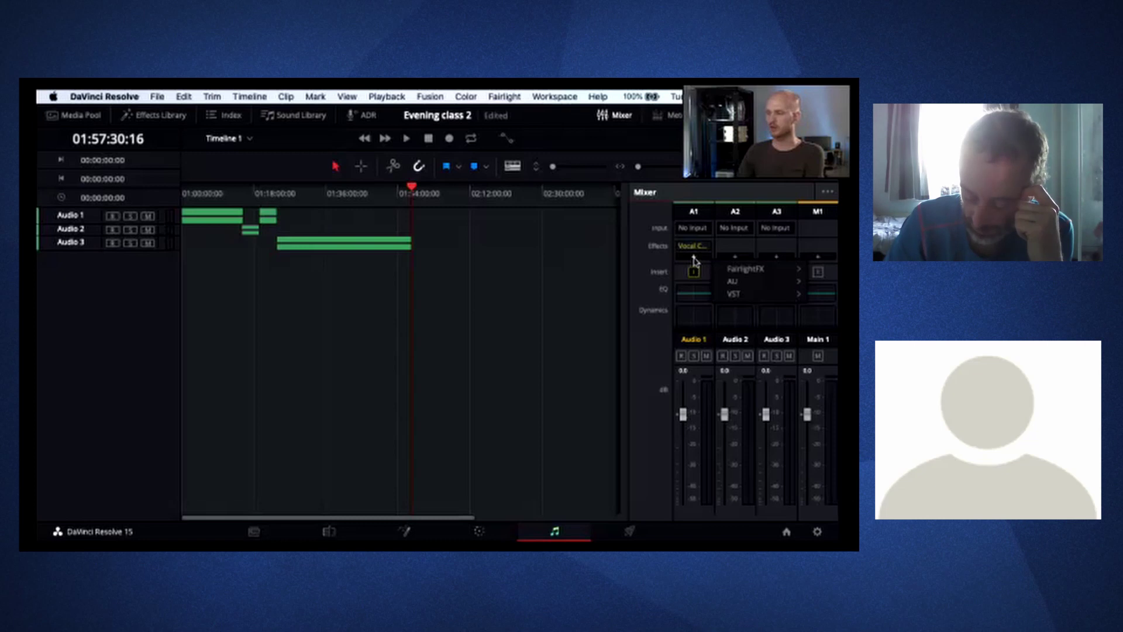
{"action": "mouse_move", "coordinate": [736, 269]}
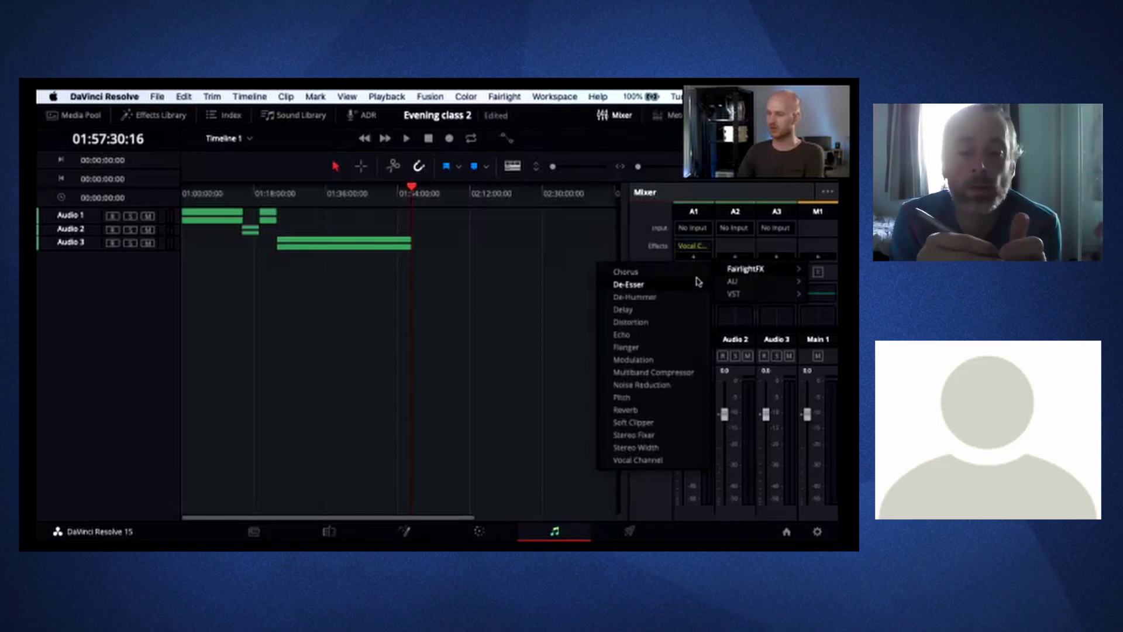
{"action": "left_click", "coordinate": [660, 388]}
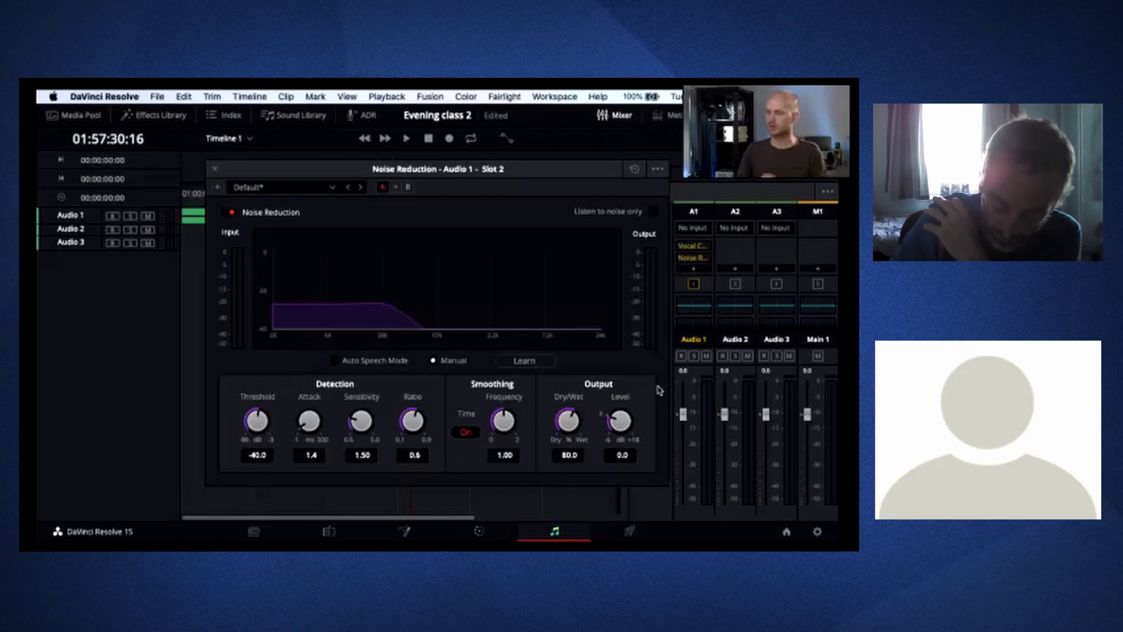
{"action": "left_click_drag", "start_coordinate": [522, 169], "coordinate": [433, 151]}
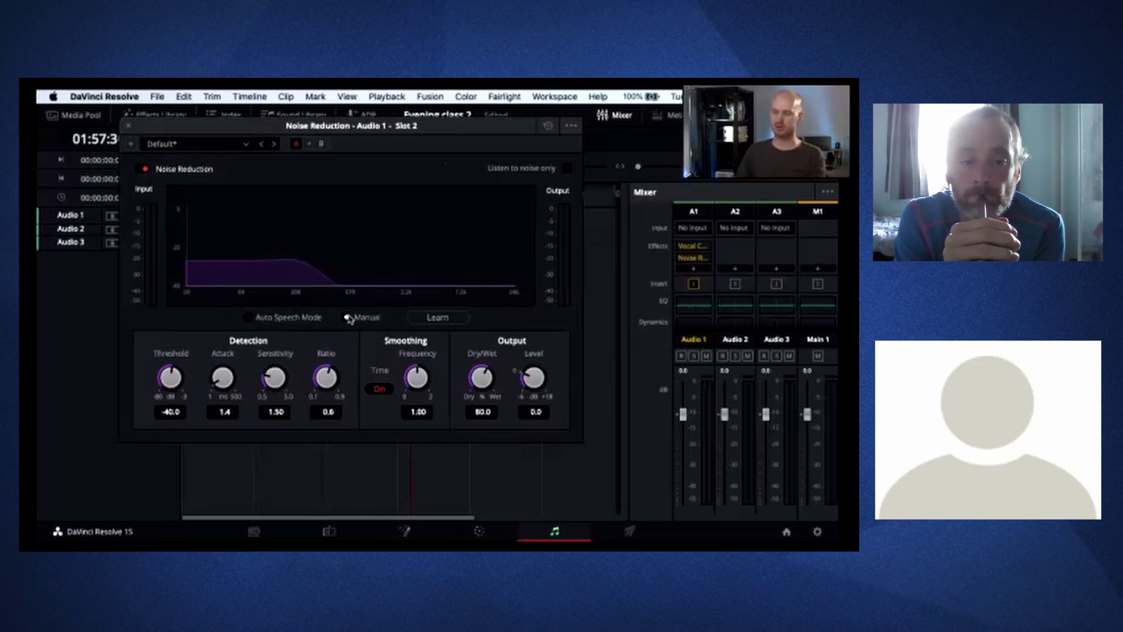
- Switch Noise Reduction to Auto Speech Mode and back to Manual, and reposition its window over the timeline
{"action": "left_click", "coordinate": [246, 317]}
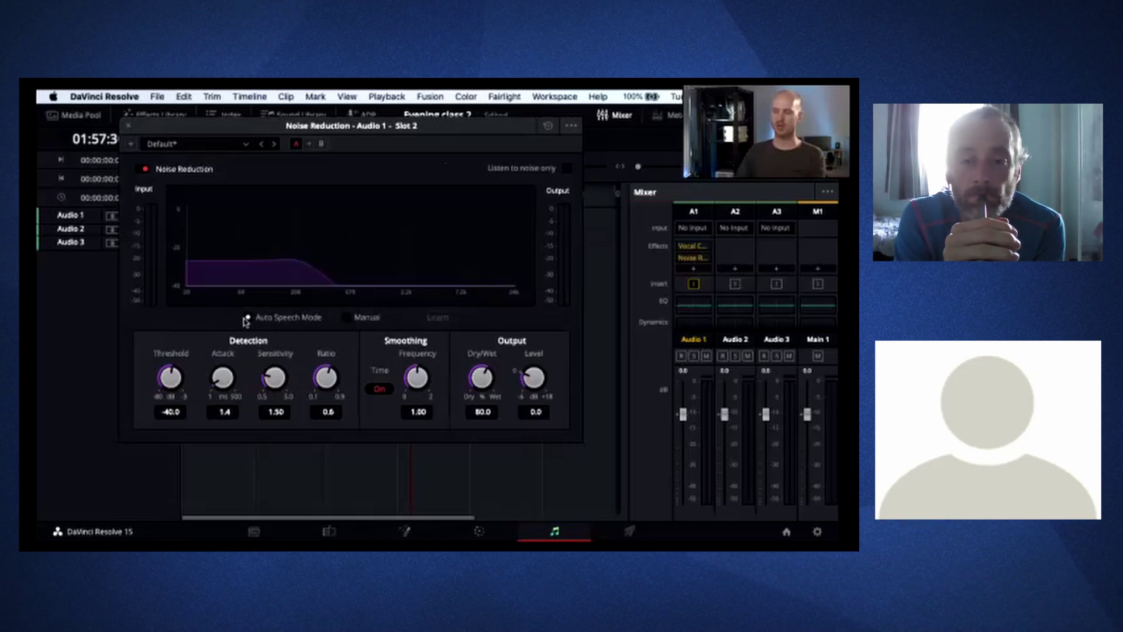
{"action": "left_click", "coordinate": [359, 320]}
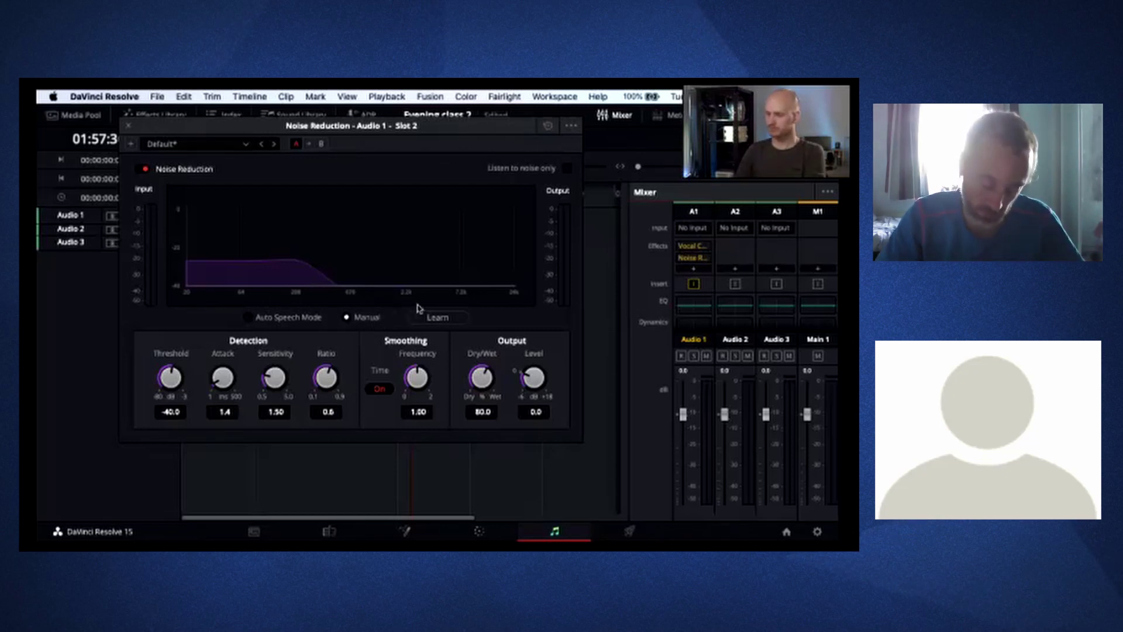
{"action": "left_click_drag", "start_coordinate": [472, 135], "coordinate": [474, 162]}
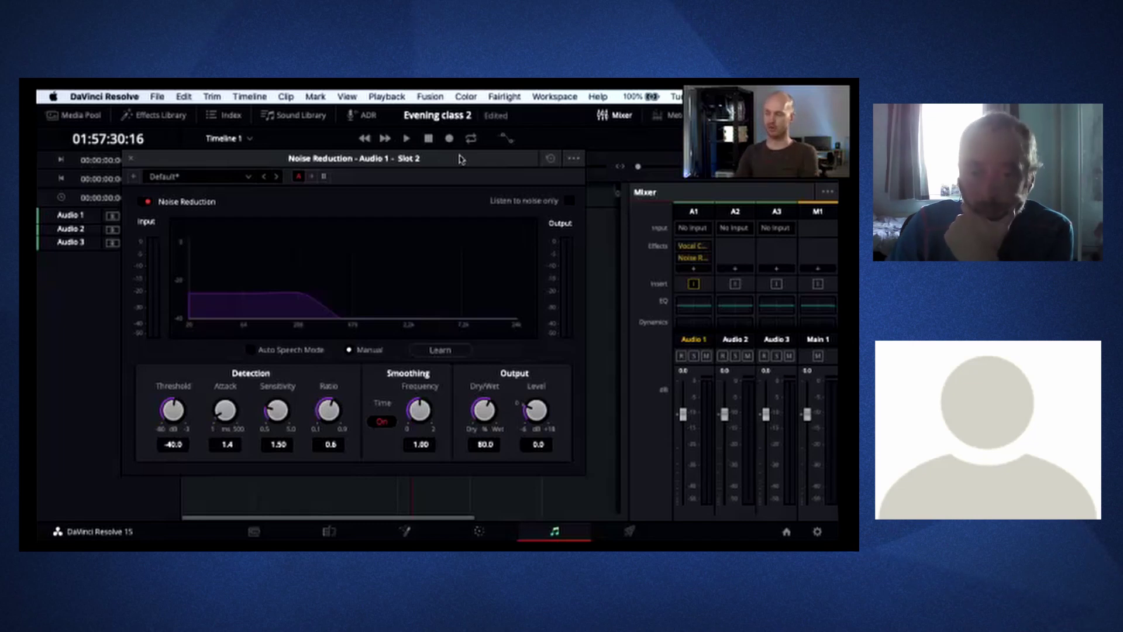
{"action": "left_click_drag", "start_coordinate": [461, 159], "coordinate": [477, 144]}
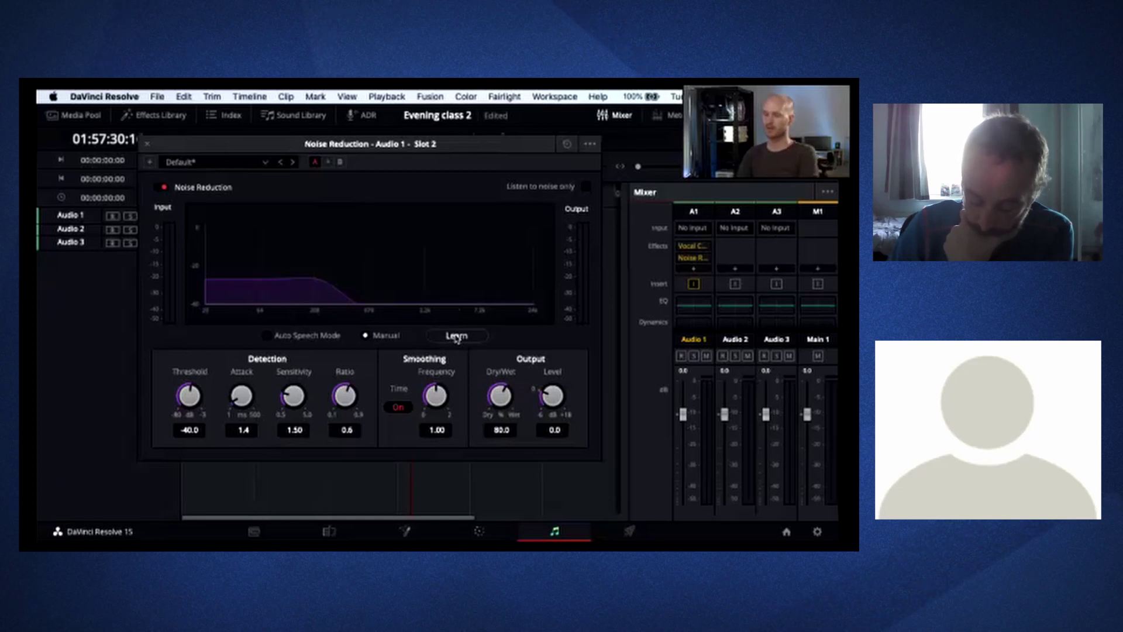
- Turn Noise Reduction's Learn function on and off three times, and close the effect window
{"action": "left_click", "coordinate": [457, 337]}
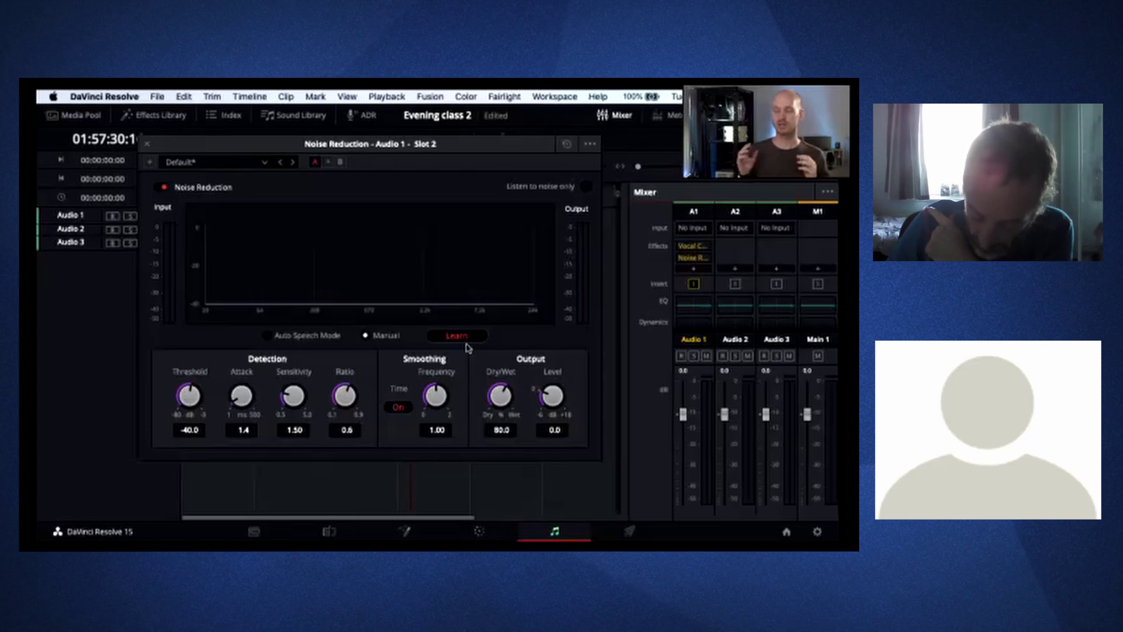
{"action": "left_click", "coordinate": [462, 337]}
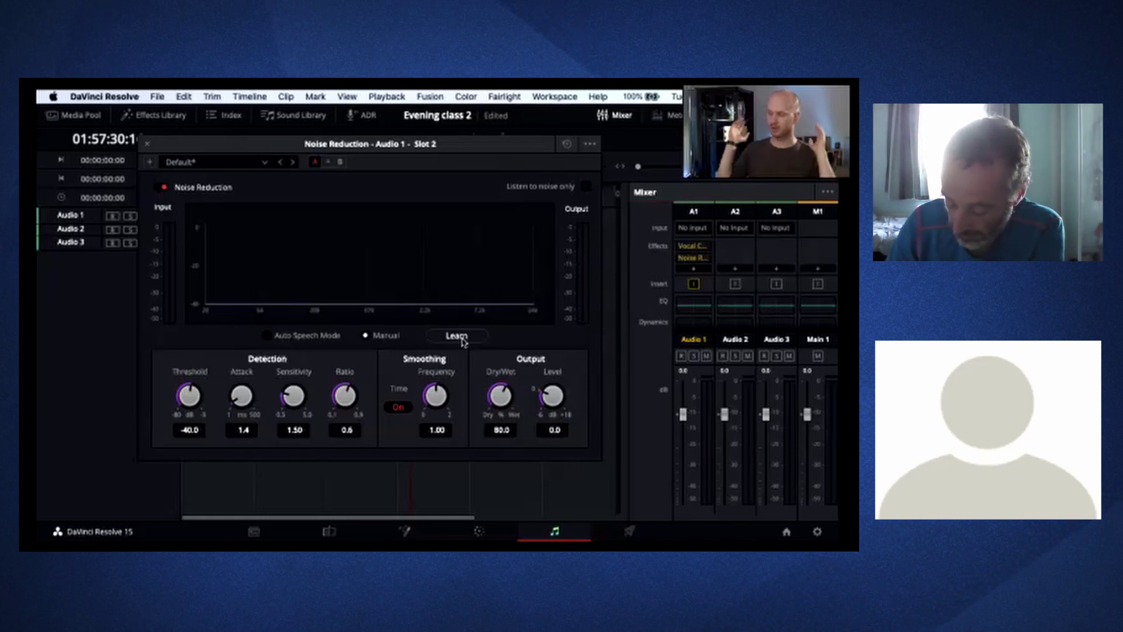
{"action": "left_click", "coordinate": [462, 339]}
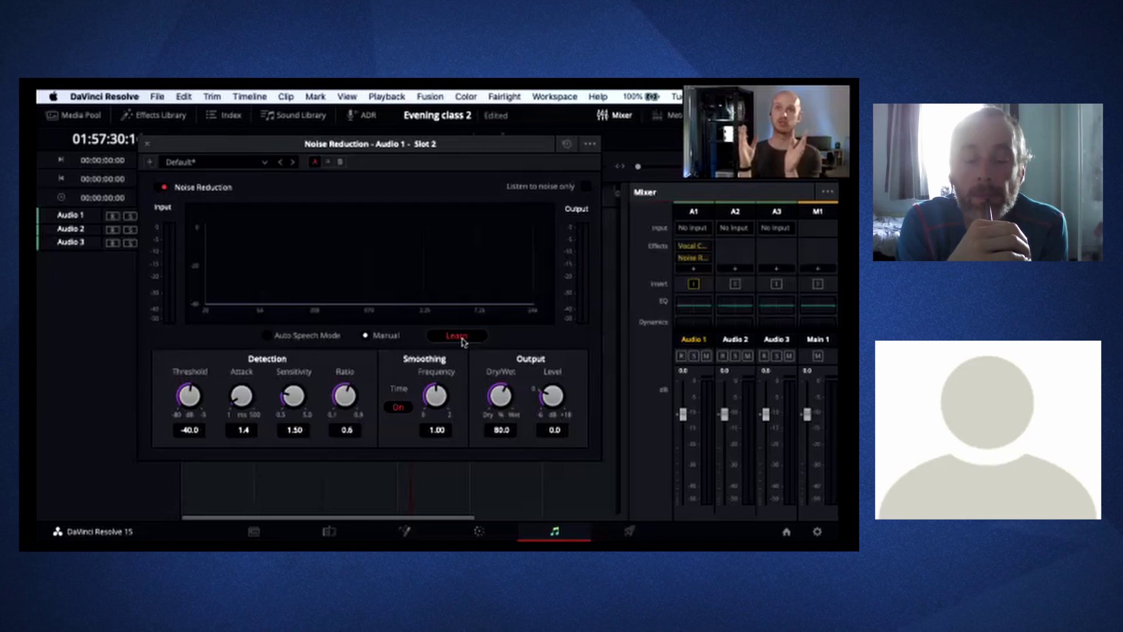
{"action": "left_click", "coordinate": [462, 339]}
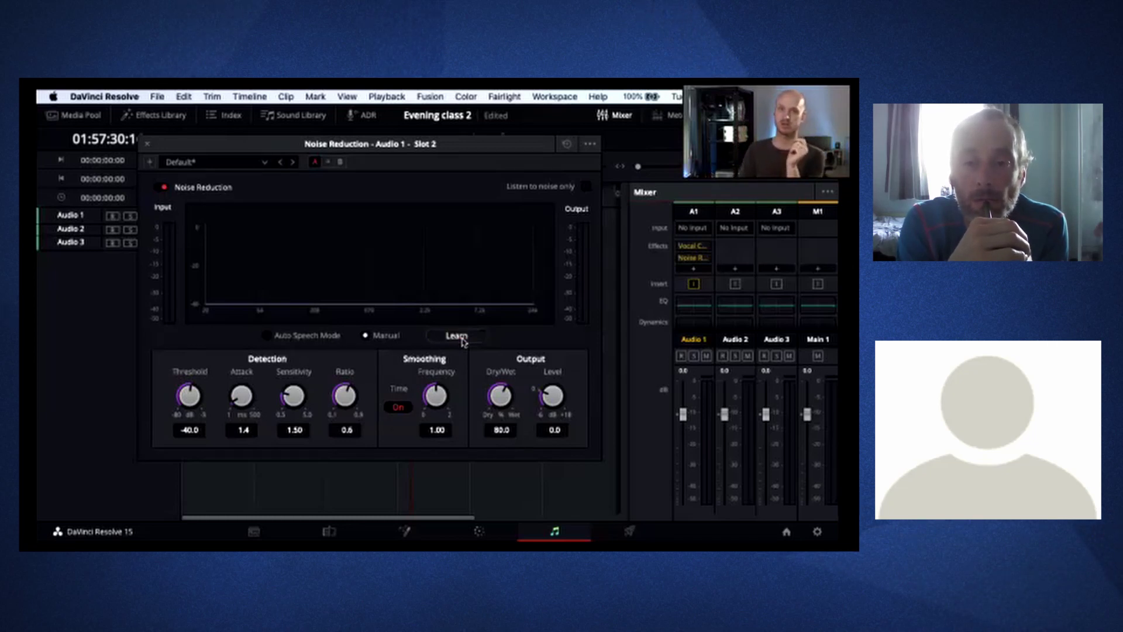
{"action": "left_click", "coordinate": [459, 337]}
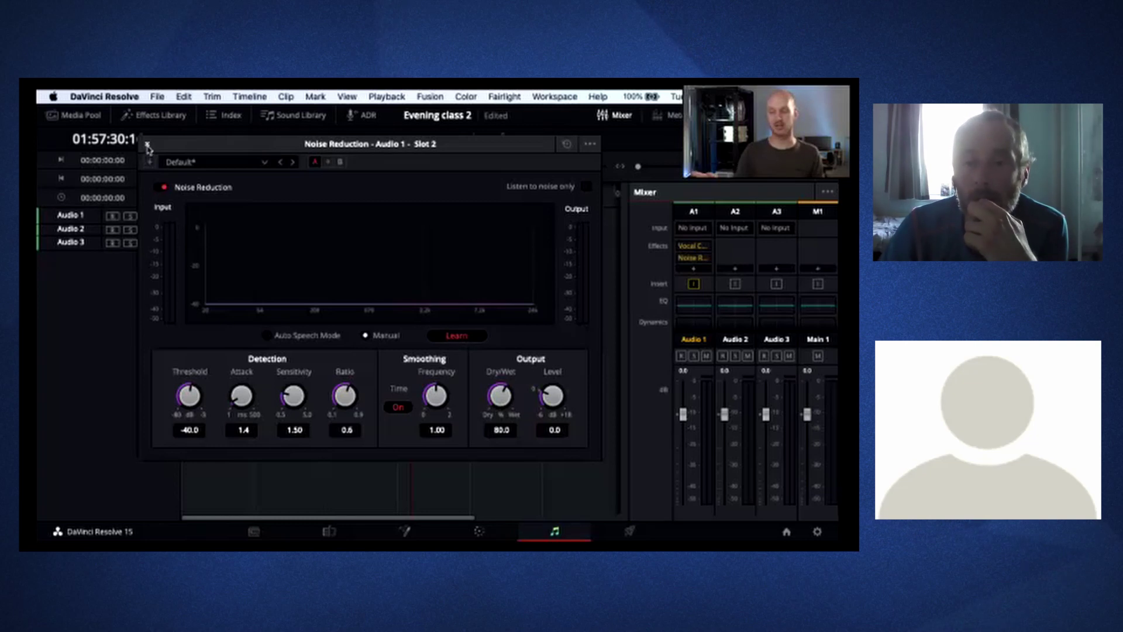
{"action": "left_click", "coordinate": [469, 337]}
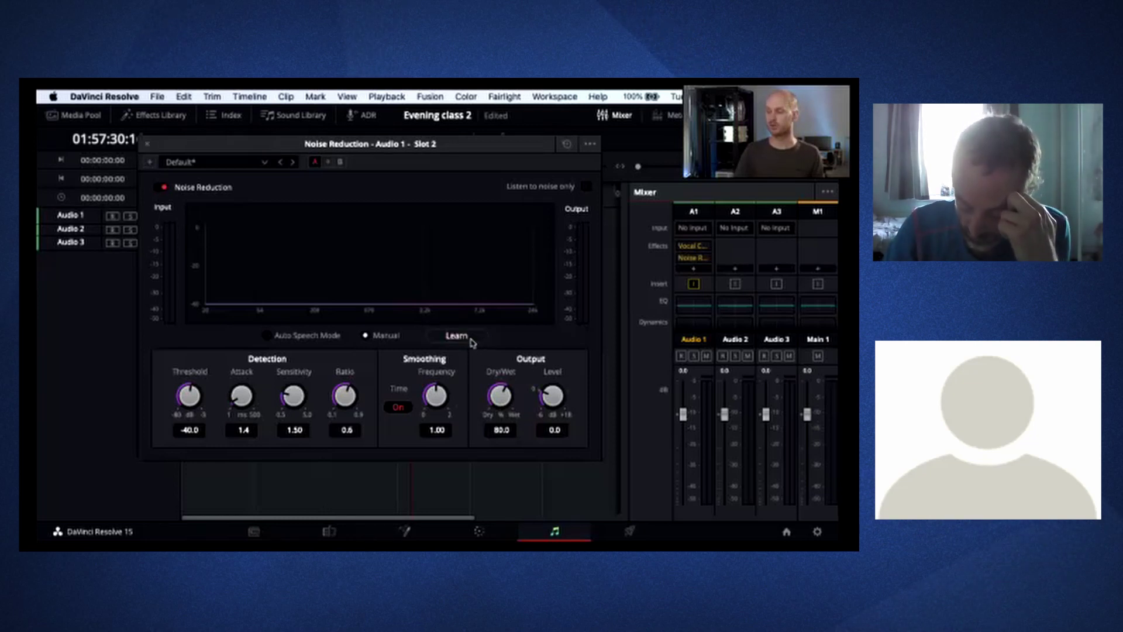
{"action": "left_click", "coordinate": [147, 145]}
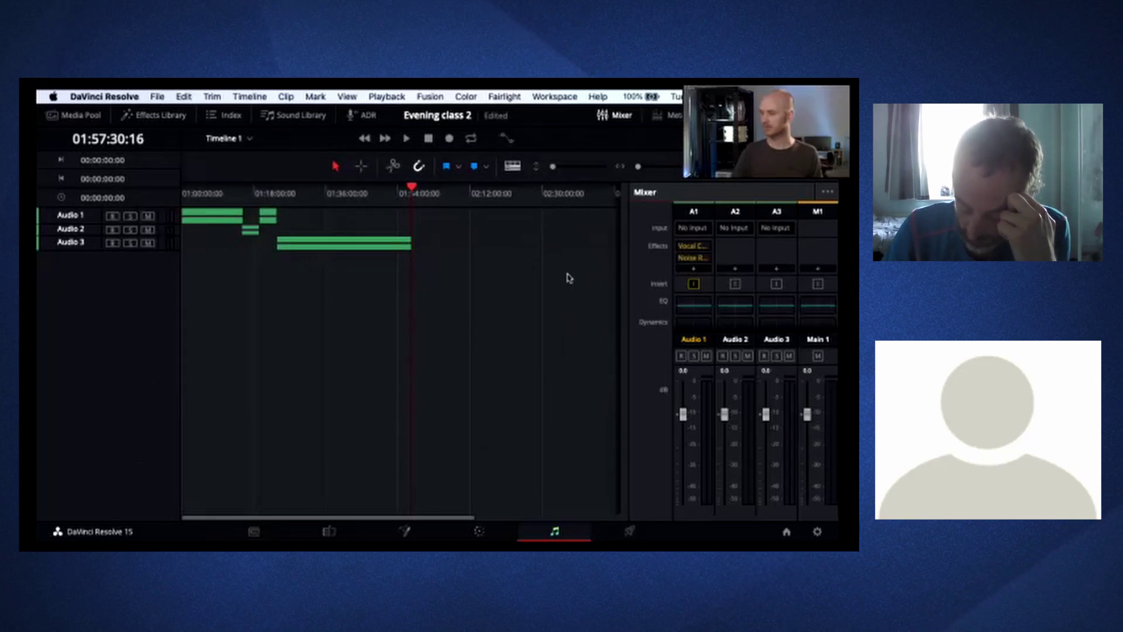
- Delete the Vocal Channel plugin from the Audio 1 effects
{"action": "mouse_move", "coordinate": [697, 263]}
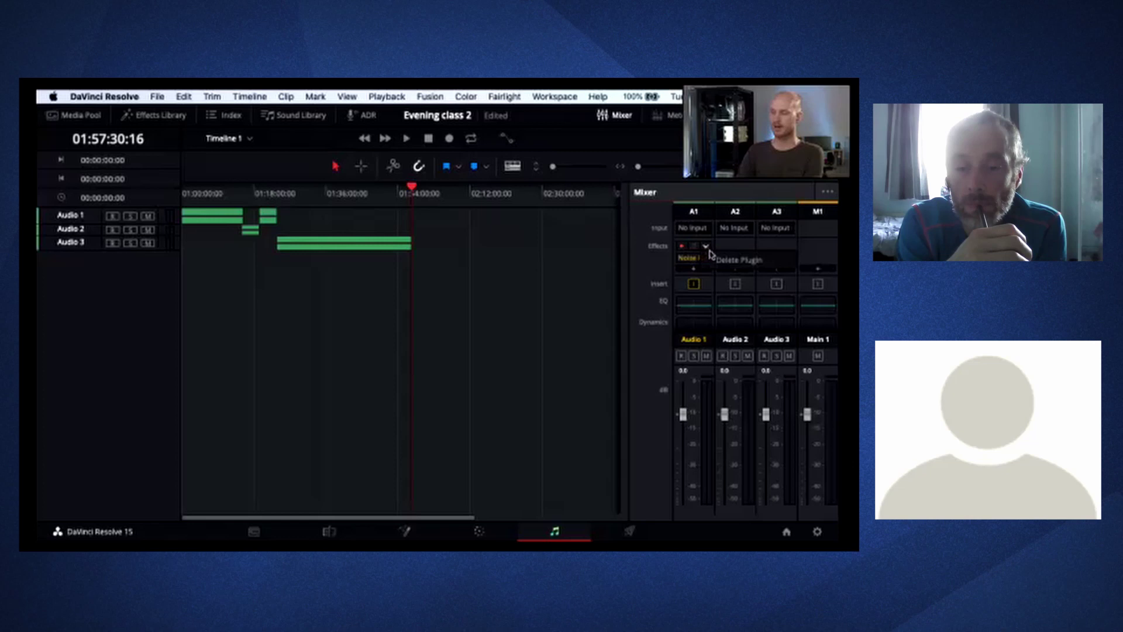
{"action": "left_click", "coordinate": [708, 249]}
{"action": "mouse_move", "coordinate": [709, 249]}
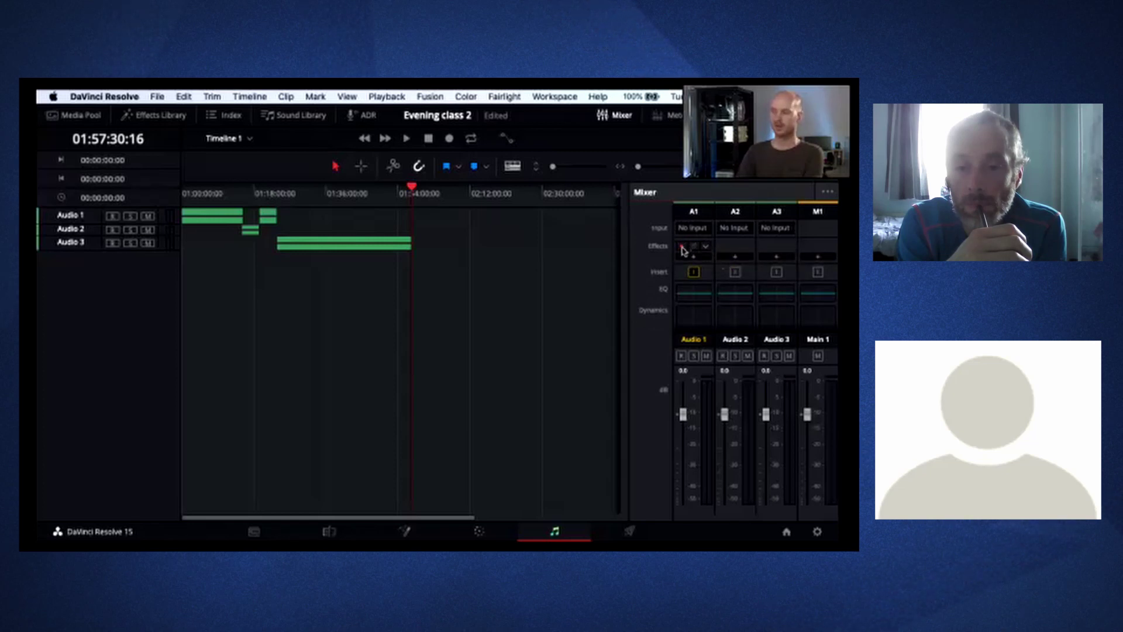
- Bypass Noise Reduction on Audio 1, open and close its window, and delete the plugin
{"action": "left_click", "coordinate": [682, 248]}
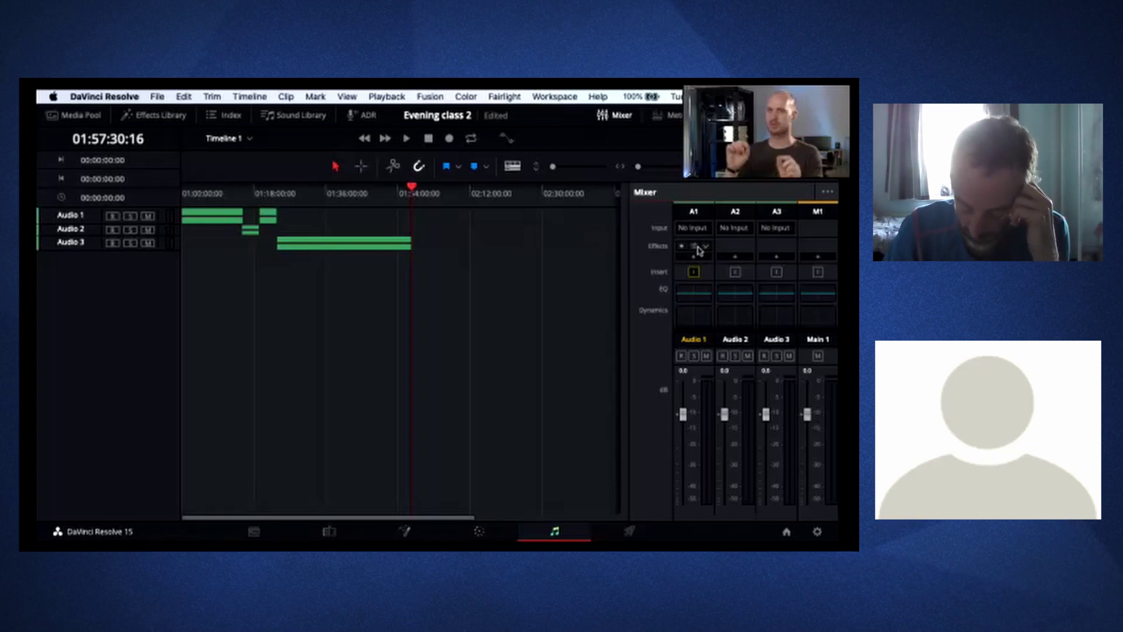
{"action": "left_click", "coordinate": [699, 251]}
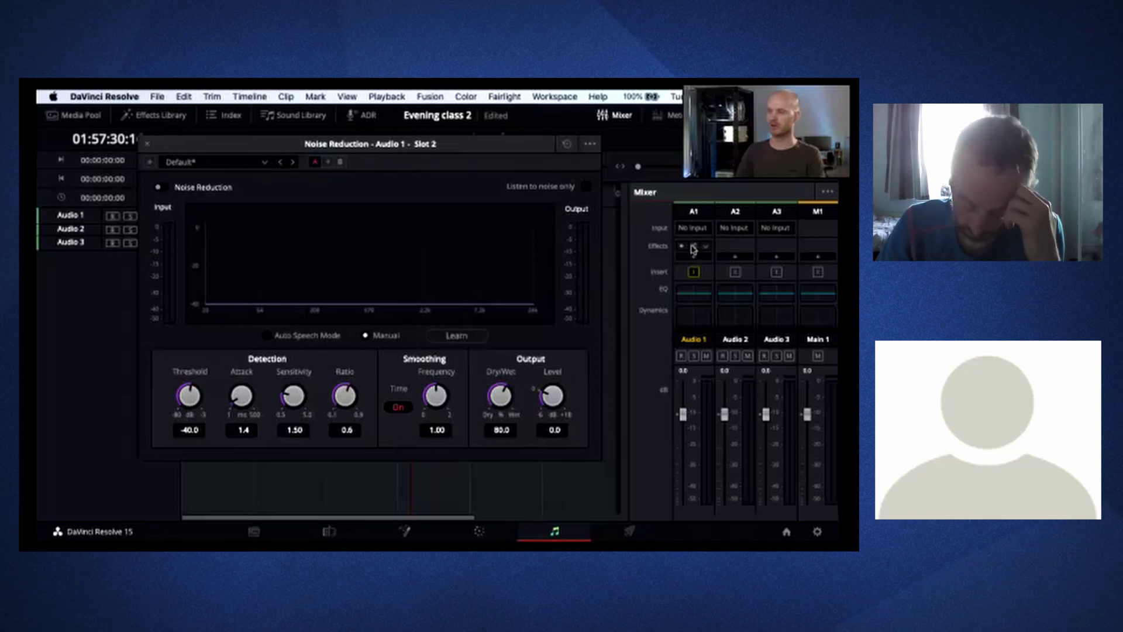
{"action": "left_click", "coordinate": [148, 145]}
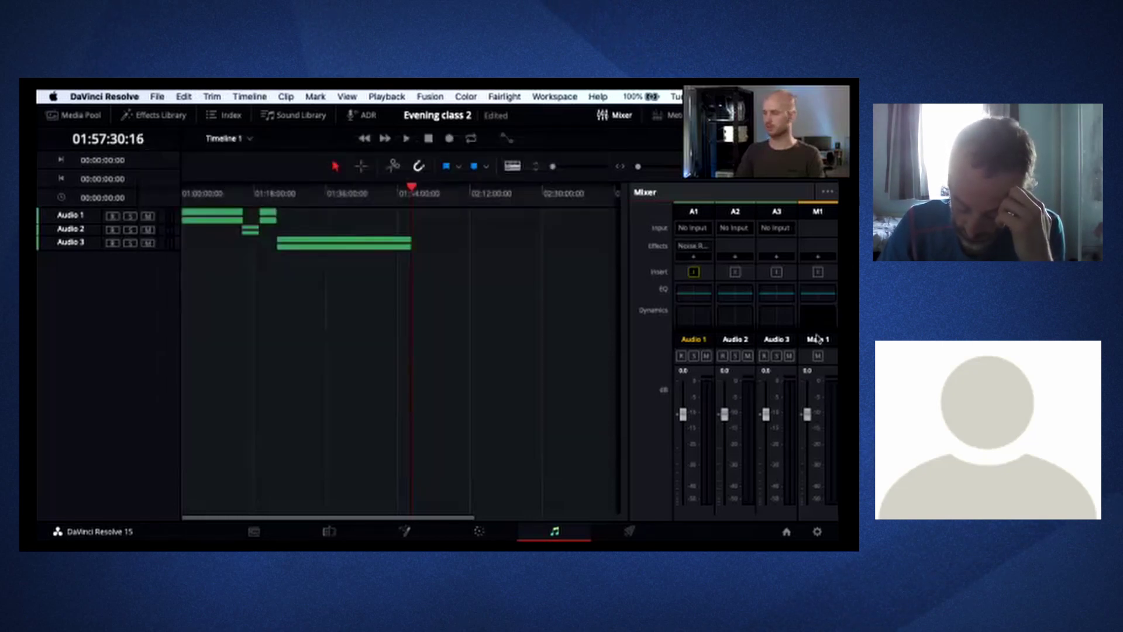
{"action": "left_click", "coordinate": [706, 250]}
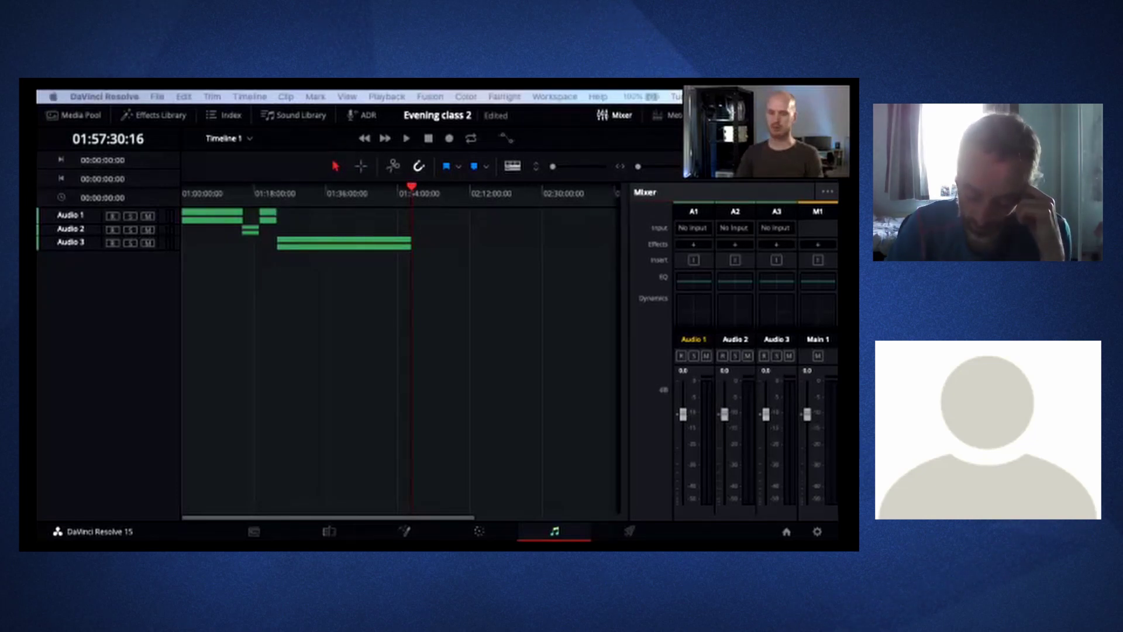
- Open and position the Audio 1 Equalizer window, and enable the Band 1 and Band 6 filters
{"action": "left_click_drag", "start_coordinate": [53, 116], "coordinate": [552, 113]}
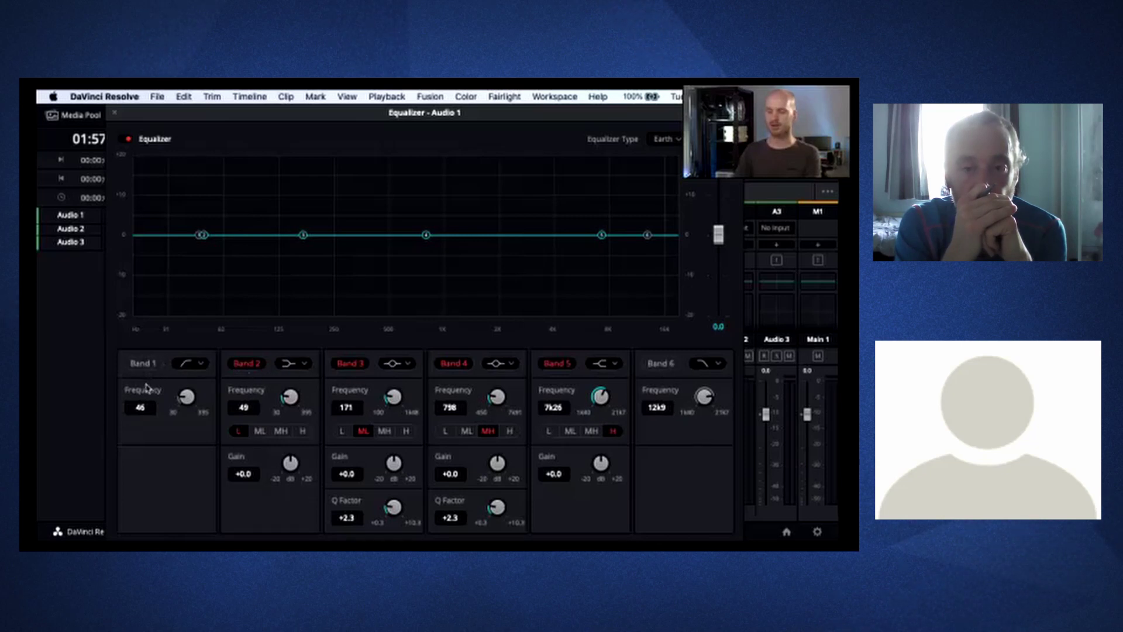
{"action": "left_click", "coordinate": [141, 364]}
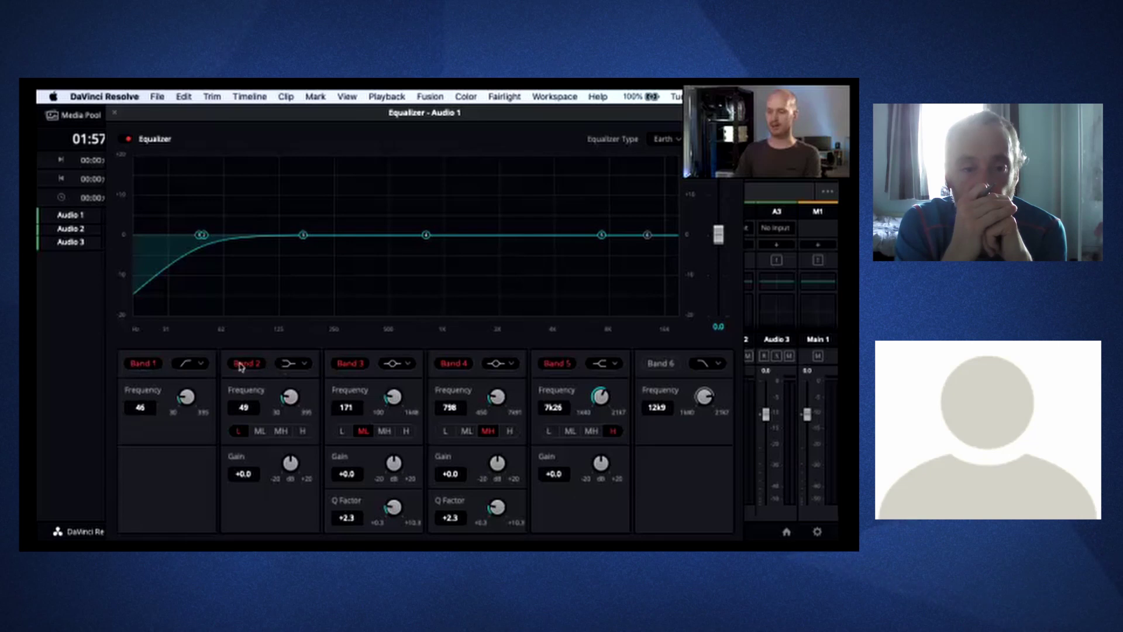
{"action": "left_click", "coordinate": [141, 363]}
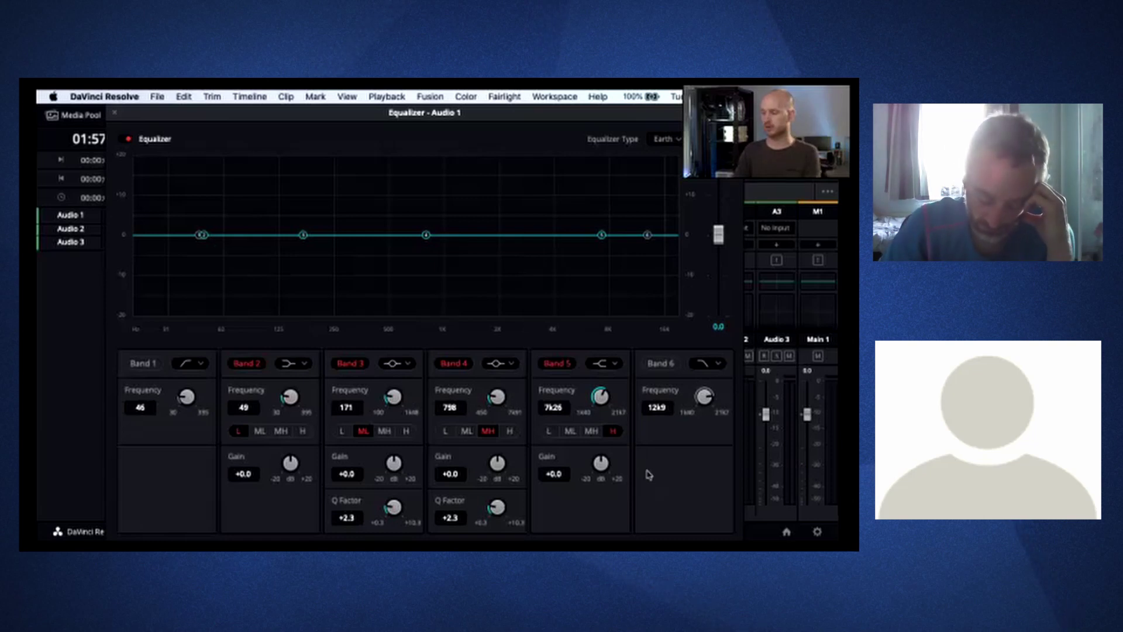
{"action": "left_click", "coordinate": [141, 363]}
{"action": "left_click", "coordinate": [659, 363]}
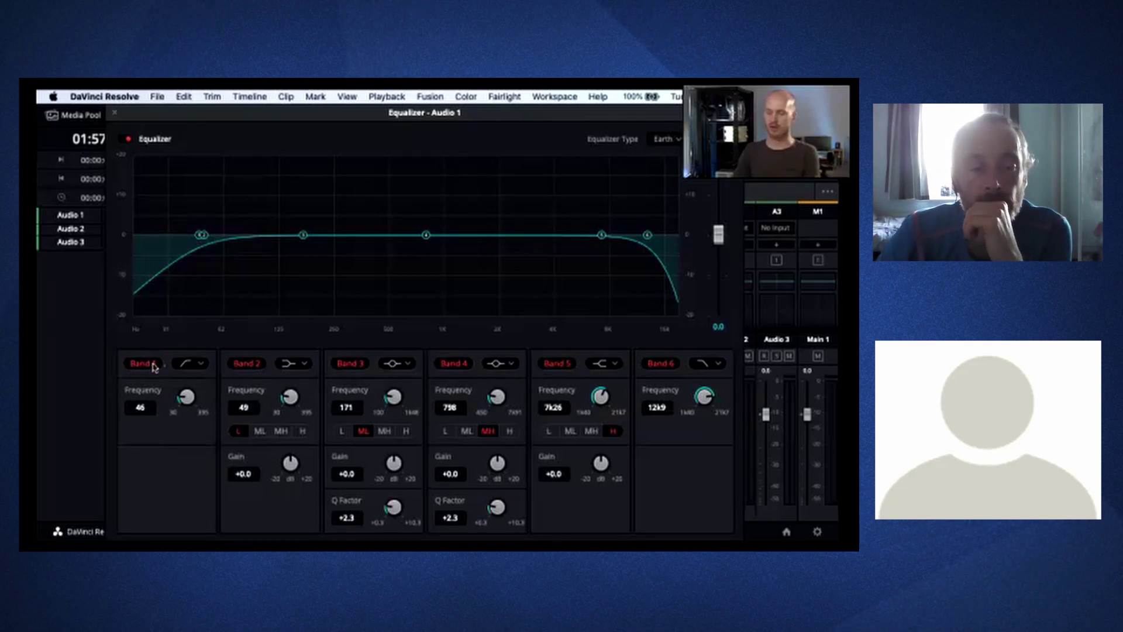
- Set the Band 1 frequency to about 71 Hz and Band 2 to about 109 Hz with -7.2 dB gain
{"action": "left_click_drag", "start_coordinate": [199, 236], "coordinate": [268, 237]}
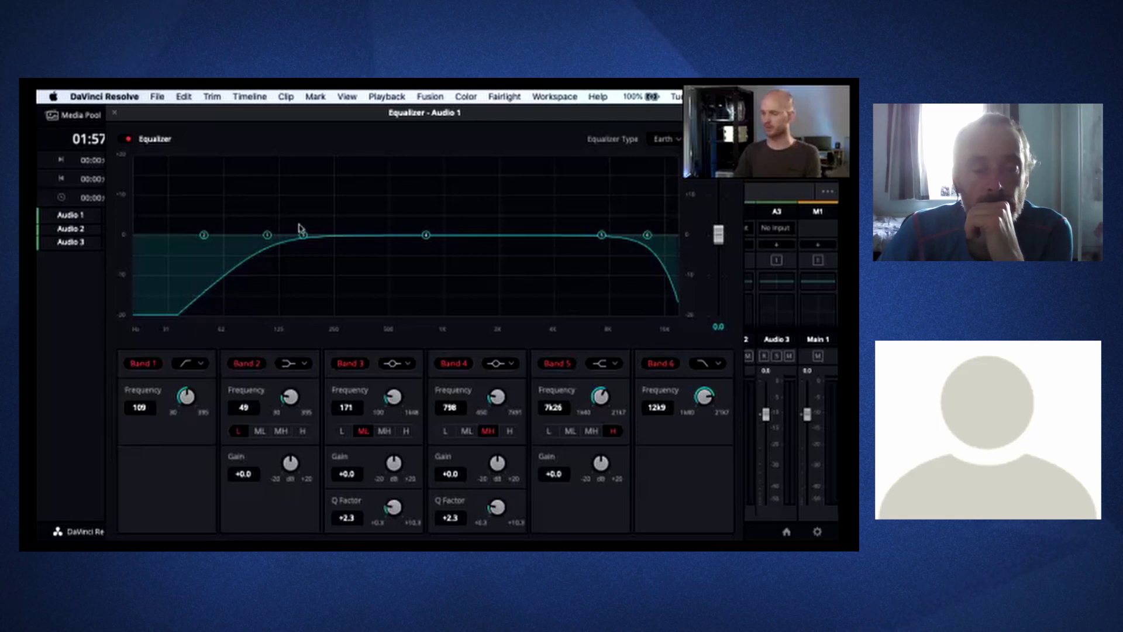
{"action": "left_click_drag", "start_coordinate": [267, 235], "coordinate": [267, 263]}
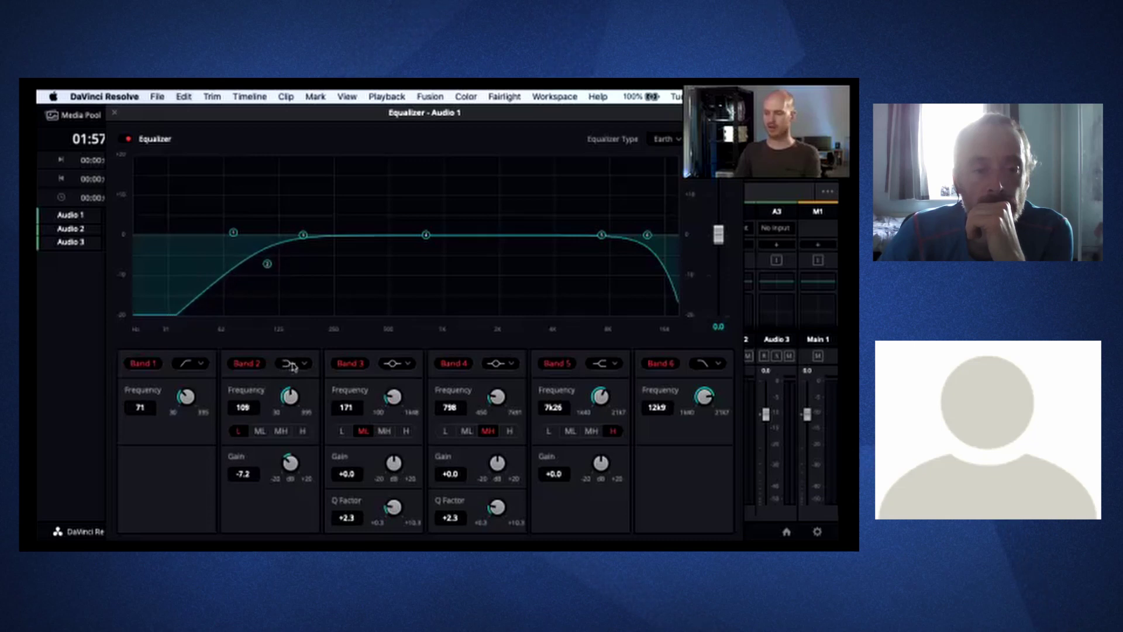
- Change the filter types of Band 2 and Band 5 to bell
{"action": "left_click", "coordinate": [292, 364]}
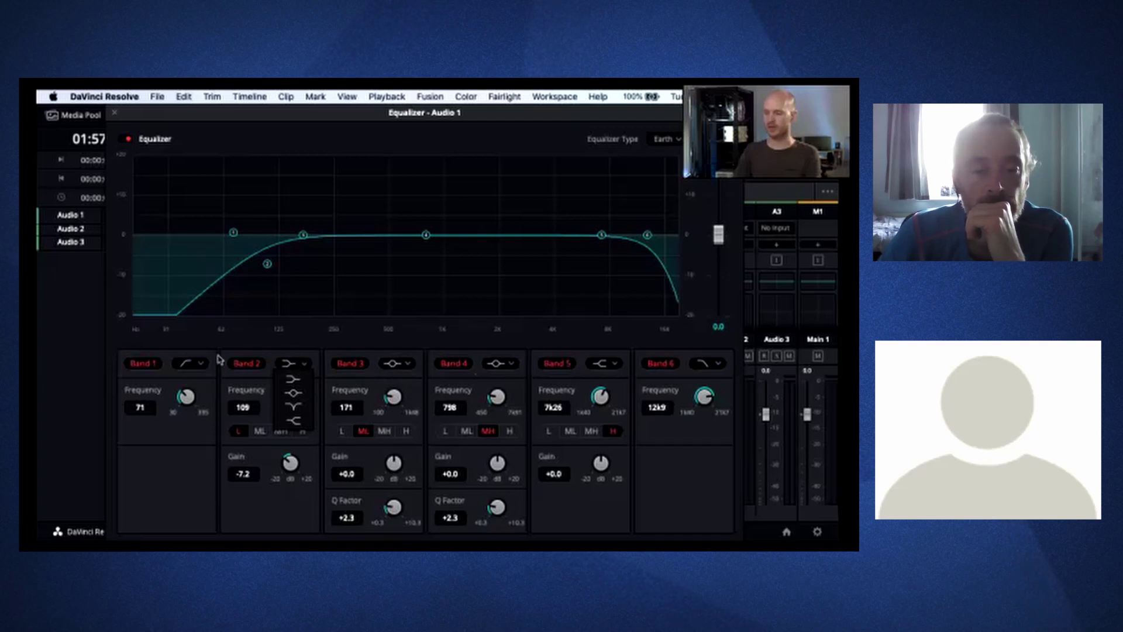
{"action": "left_click", "coordinate": [294, 397]}
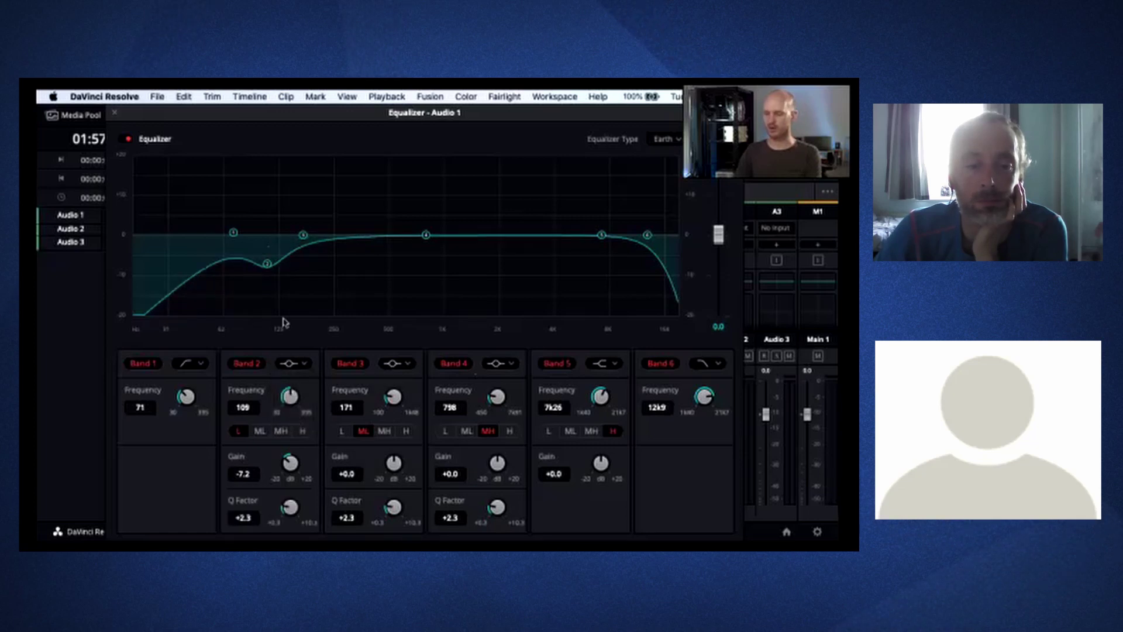
{"action": "left_click", "coordinate": [602, 367]}
{"action": "left_click", "coordinate": [606, 397]}
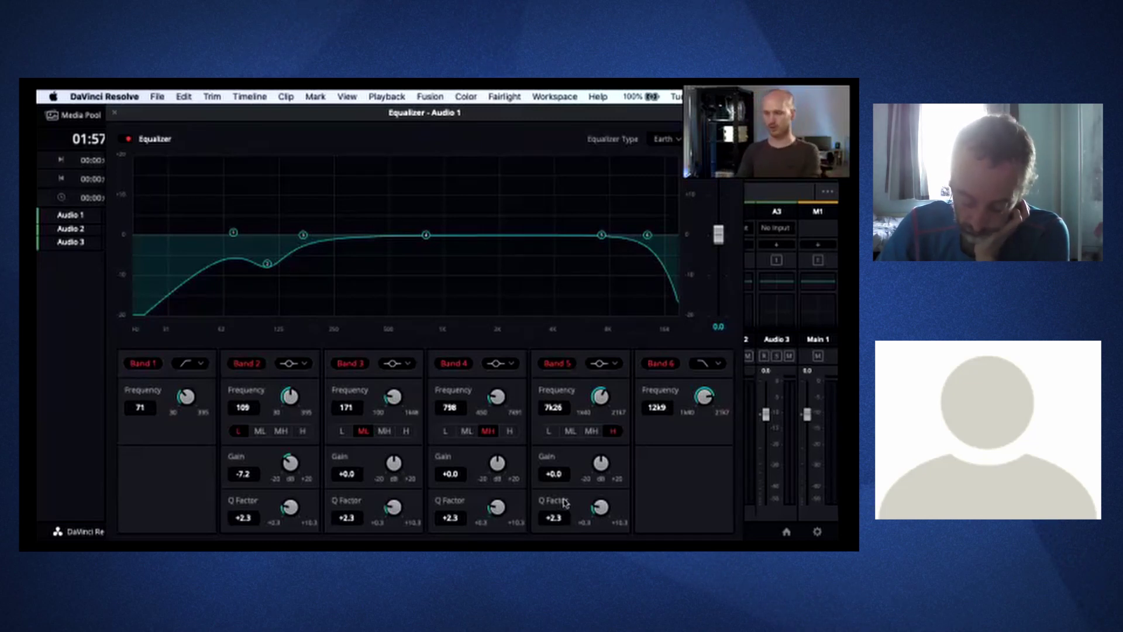
- Set Band 2 to about 189 Hz, Band 3 to 430 Hz, Band 5 to 4.77 kHz, and Band 4 to 2.22 kHz with +3.8 dB gain
{"action": "left_click_drag", "start_coordinate": [267, 267], "coordinate": [475, 237]}
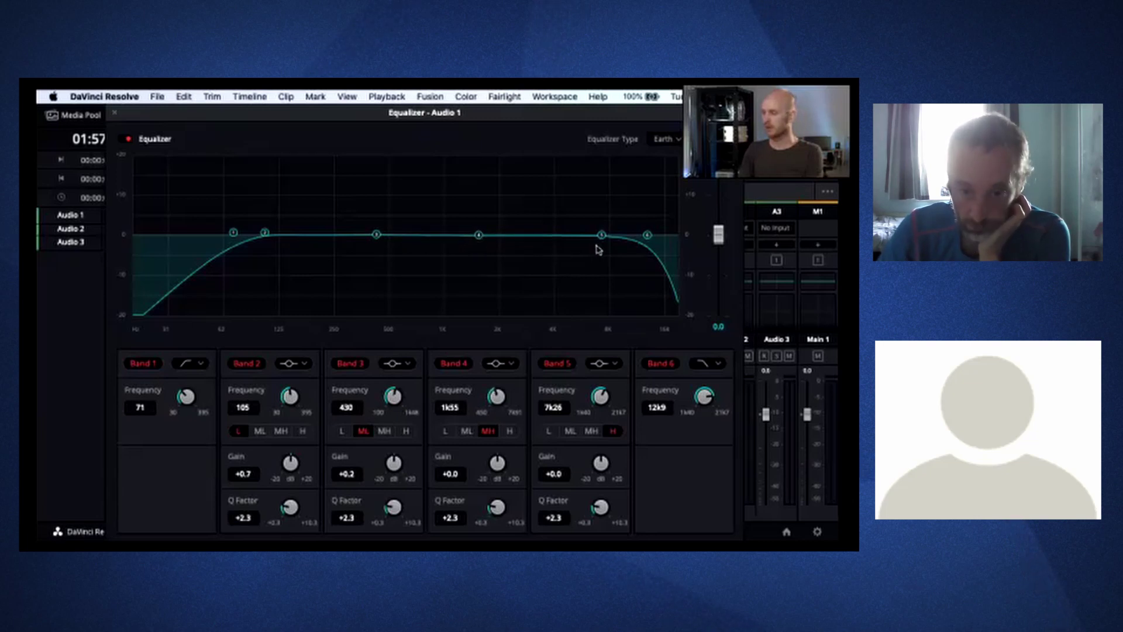
{"action": "left_click_drag", "start_coordinate": [601, 236], "coordinate": [537, 236]}
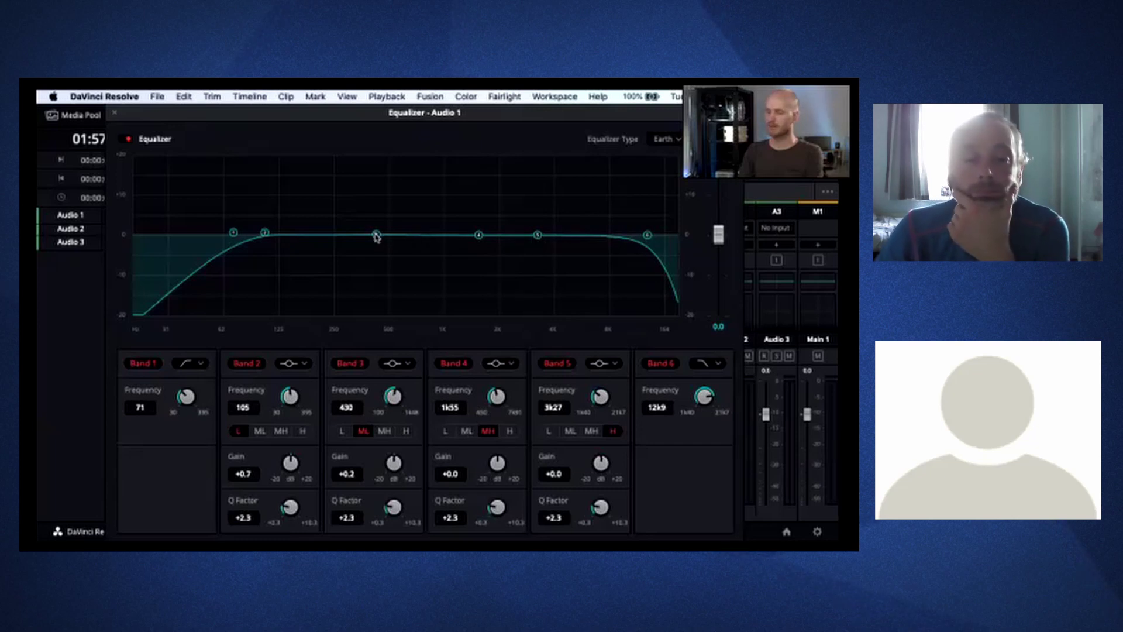
{"action": "left_click_drag", "start_coordinate": [265, 235], "coordinate": [312, 237]}
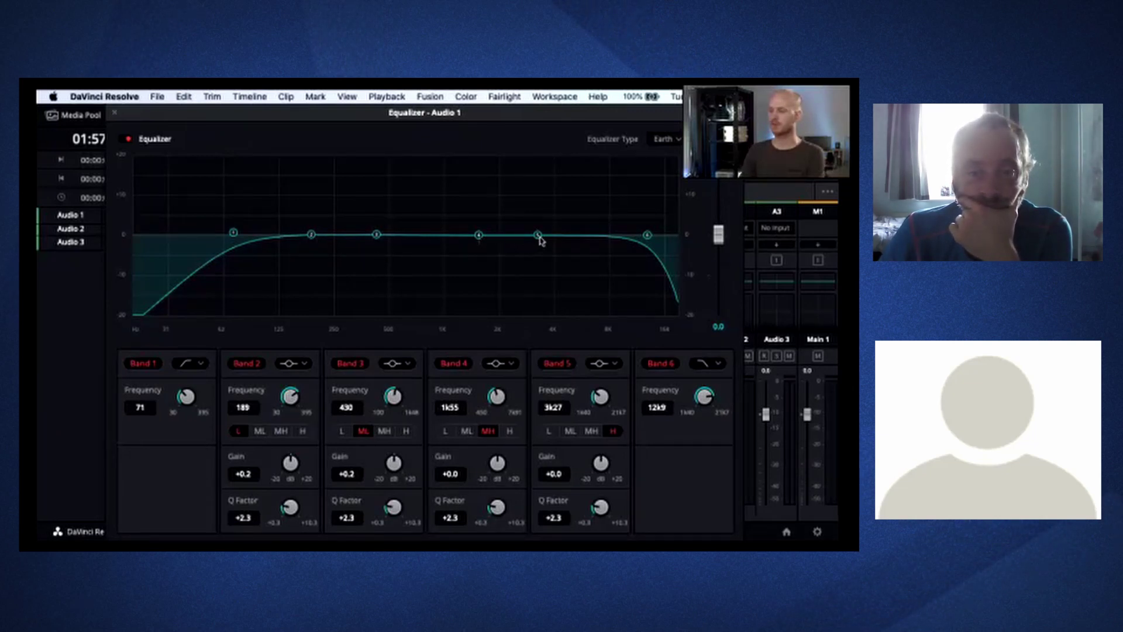
{"action": "left_click_drag", "start_coordinate": [538, 236], "coordinate": [568, 236]}
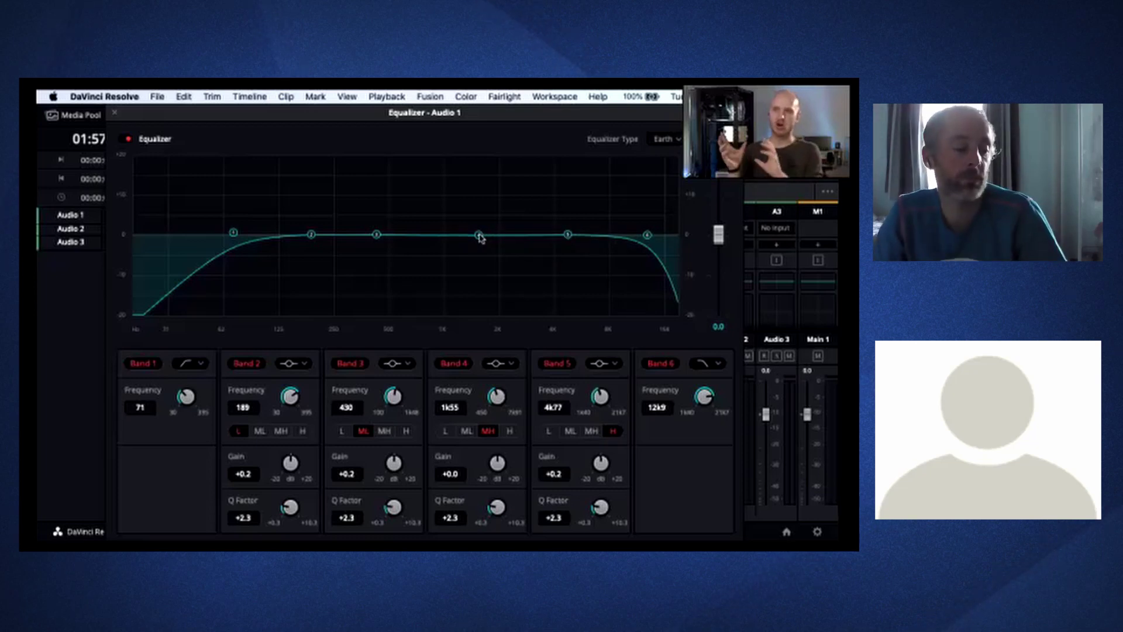
{"action": "left_click_drag", "start_coordinate": [479, 235], "coordinate": [509, 222]}
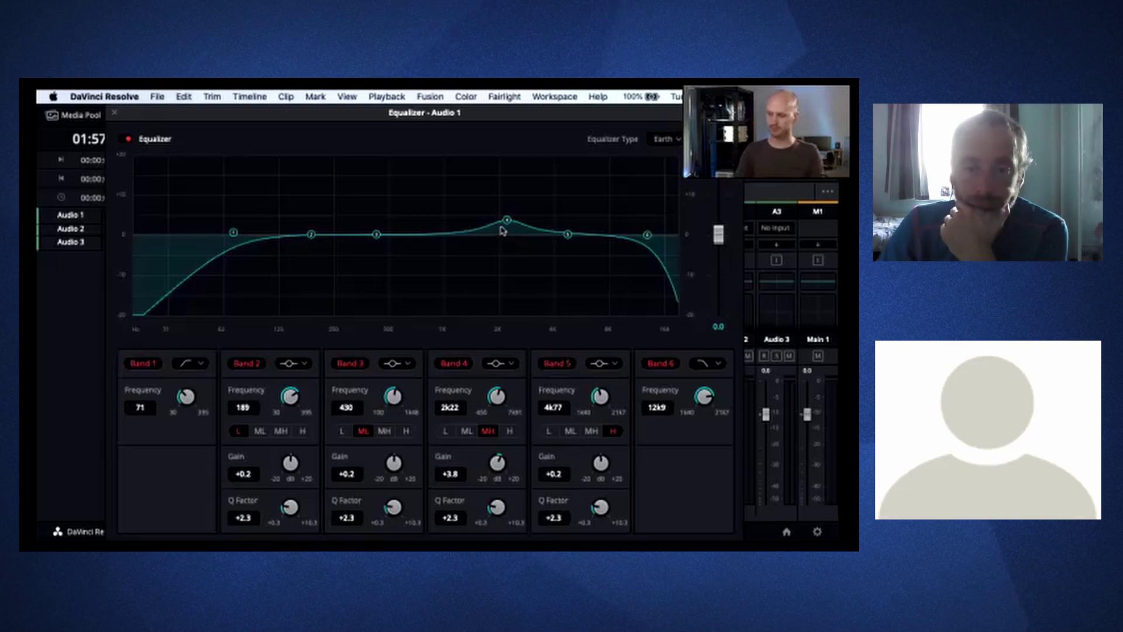
- Adjust Band 4 of the Audio 1 Equalizer to about 2.40 kHz with -3.3 dB gain
{"action": "mouse_move", "coordinate": [507, 220]}
{"action": "left_mouse_down"}
{"action": "mouse_move", "coordinate": [509, 208]}
{"action": "mouse_move", "coordinate": [511, 273]}
{"action": "mouse_move", "coordinate": [513, 218]}
{"action": "mouse_move", "coordinate": [463, 214]}
{"action": "mouse_move", "coordinate": [519, 216]}
{"action": "left_mouse_up"}
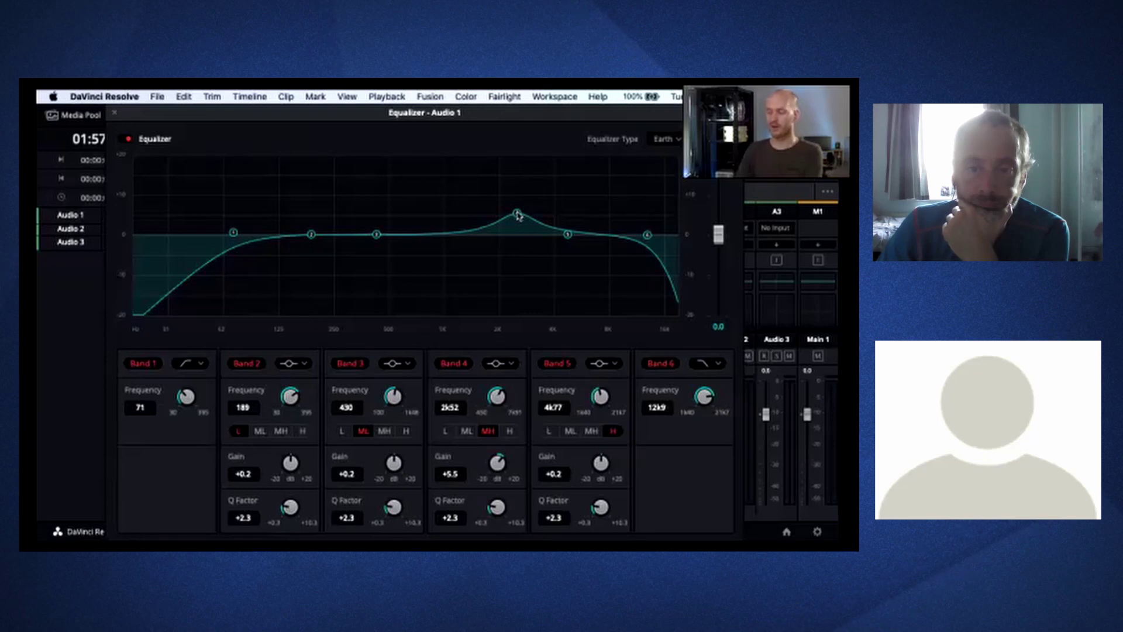
{"action": "left_click_drag", "start_coordinate": [517, 216], "coordinate": [517, 253]}
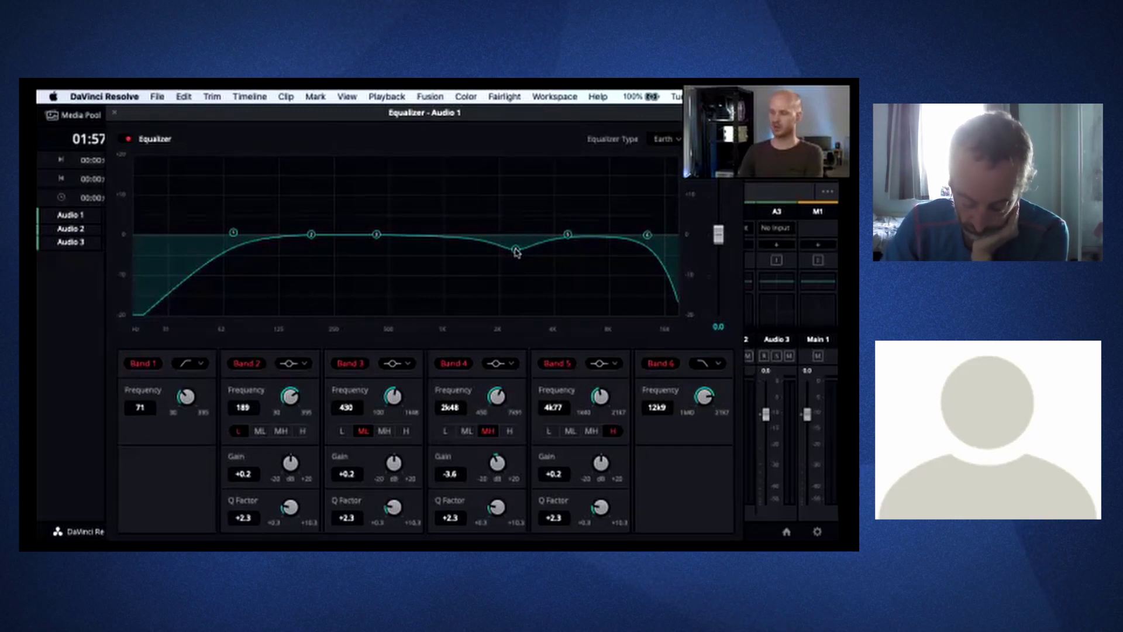
{"action": "mouse_move", "coordinate": [517, 251]}
{"action": "left_mouse_down"}
{"action": "mouse_move", "coordinate": [515, 222]}
{"action": "mouse_move", "coordinate": [515, 251]}
{"action": "left_mouse_up"}
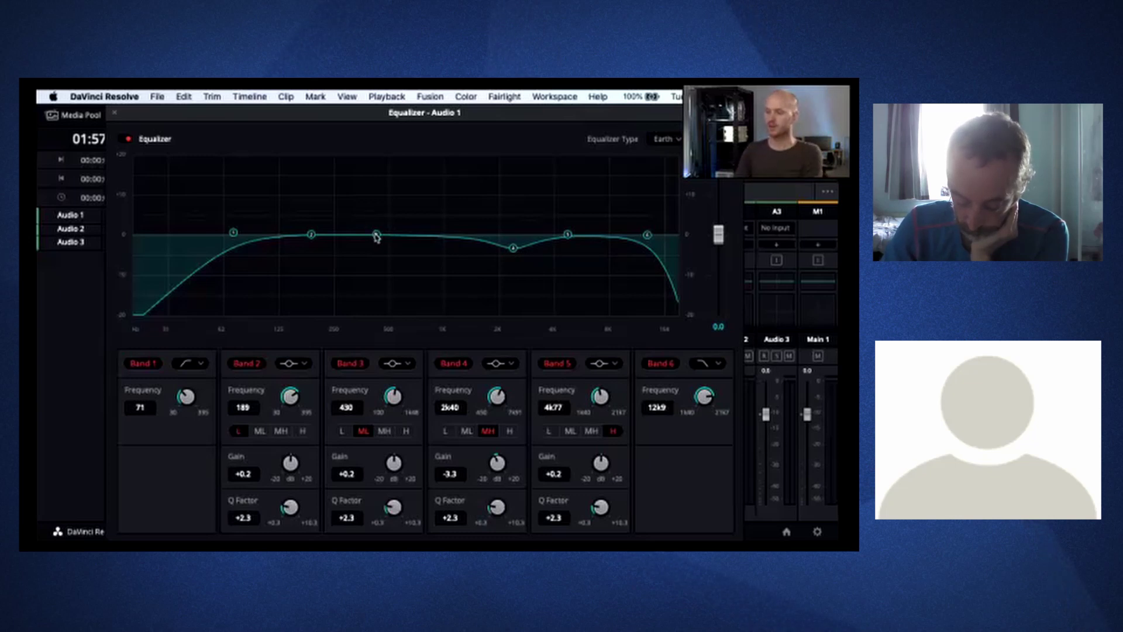
- Set Band 3 to about 549 Hz with a cut of -6.0 dB
{"action": "mouse_move", "coordinate": [376, 235]}
{"action": "left_mouse_down"}
{"action": "mouse_move", "coordinate": [389, 220]}
{"action": "mouse_move", "coordinate": [391, 251]}
{"action": "left_mouse_up"}
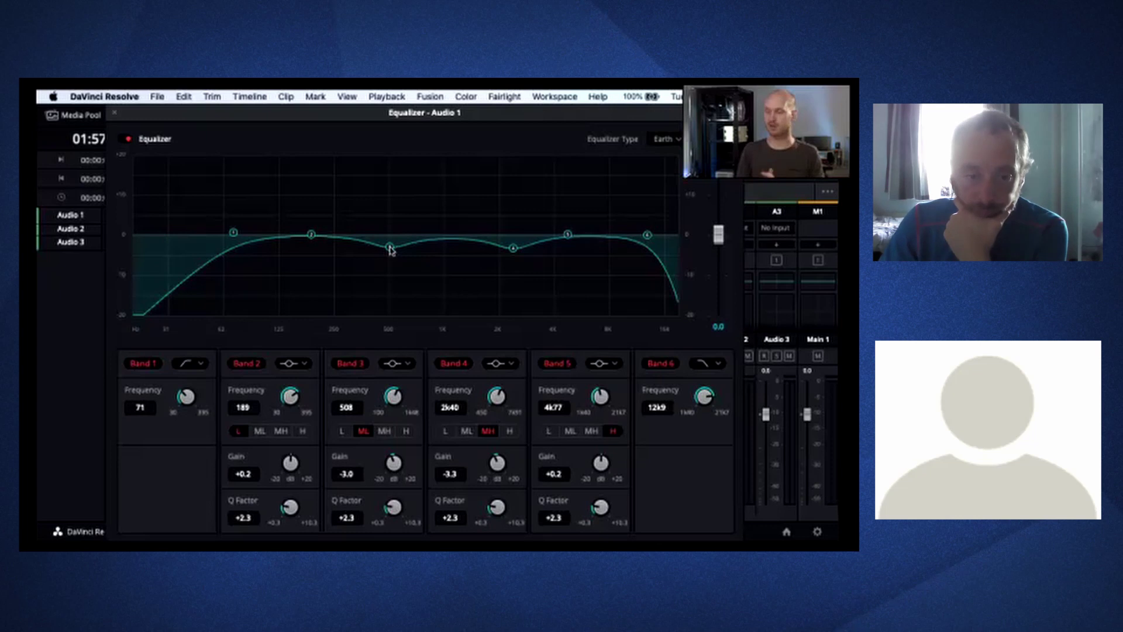
{"action": "left_click_drag", "start_coordinate": [390, 251], "coordinate": [396, 272]}
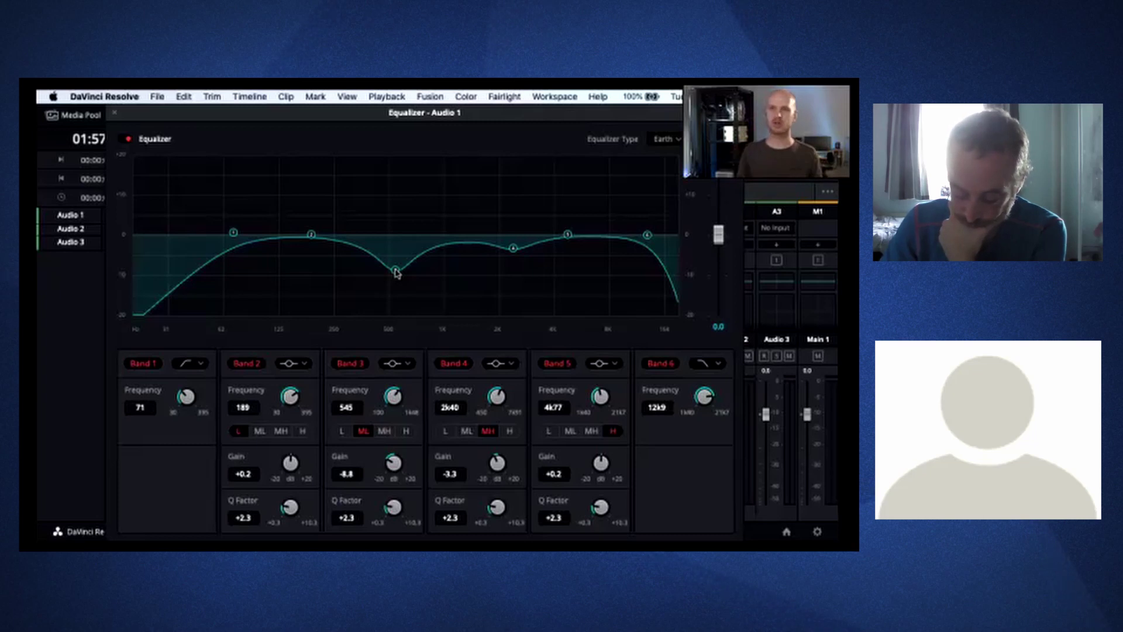
{"action": "mouse_move", "coordinate": [396, 271]}
{"action": "left_mouse_down"}
{"action": "mouse_move", "coordinate": [399, 251]}
{"action": "mouse_move", "coordinate": [397, 263]}
{"action": "left_mouse_up"}
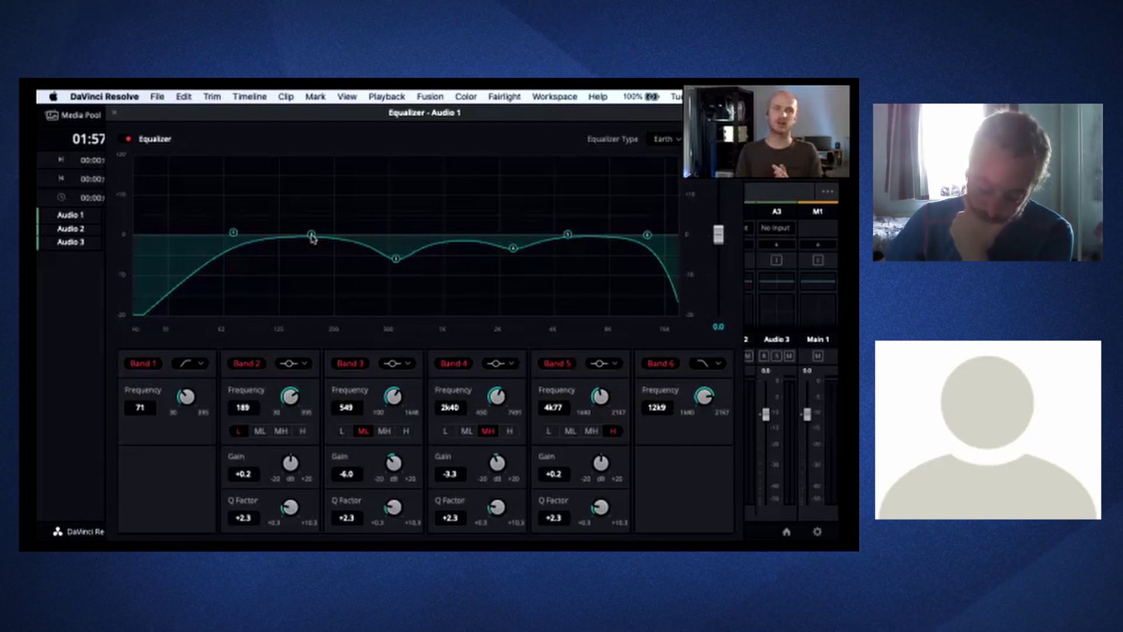
- Set Band 2 to about 197 Hz with -1.1 dB gain, and lower the Band 6 frequency to about 8.10 kHz
{"action": "mouse_move", "coordinate": [312, 237]}
{"action": "left_mouse_down"}
{"action": "mouse_move", "coordinate": [315, 212]}
{"action": "mouse_move", "coordinate": [301, 275]}
{"action": "mouse_move", "coordinate": [314, 279]}
{"action": "mouse_move", "coordinate": [314, 234]}
{"action": "left_mouse_up"}
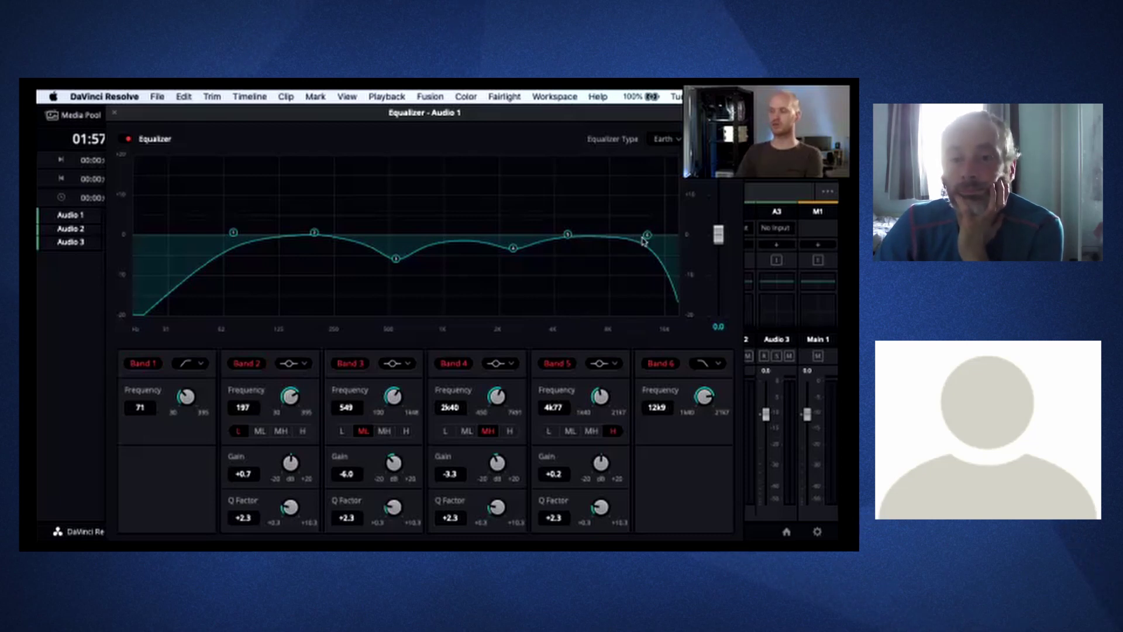
{"action": "left_click_drag", "start_coordinate": [646, 239], "coordinate": [609, 234]}
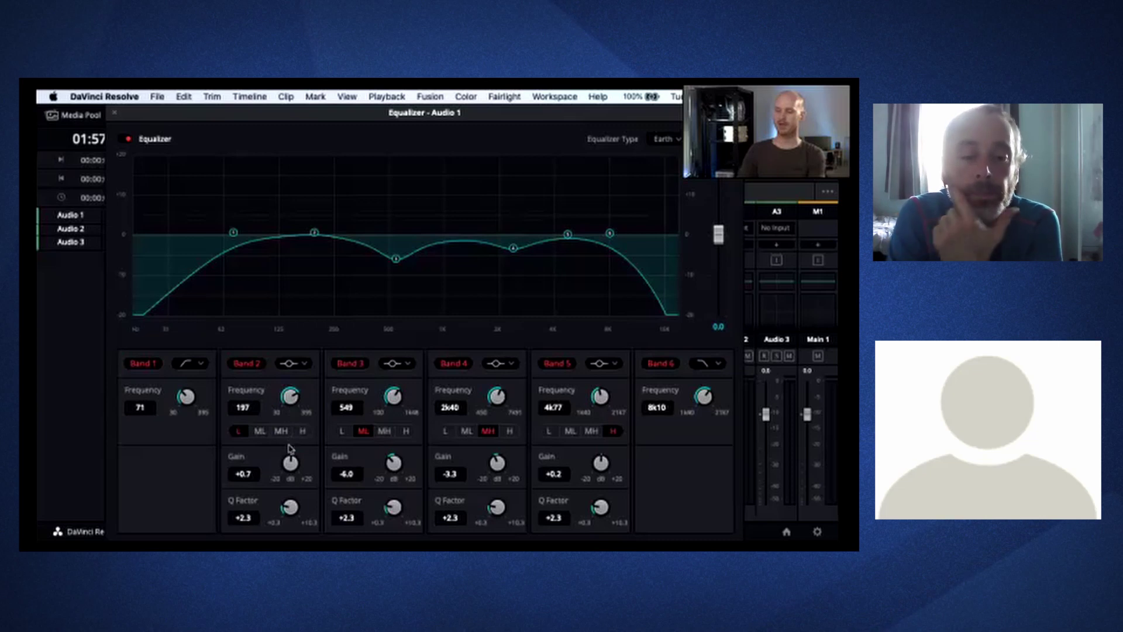
{"action": "left_click_drag", "start_coordinate": [293, 425], "coordinate": [275, 461]}
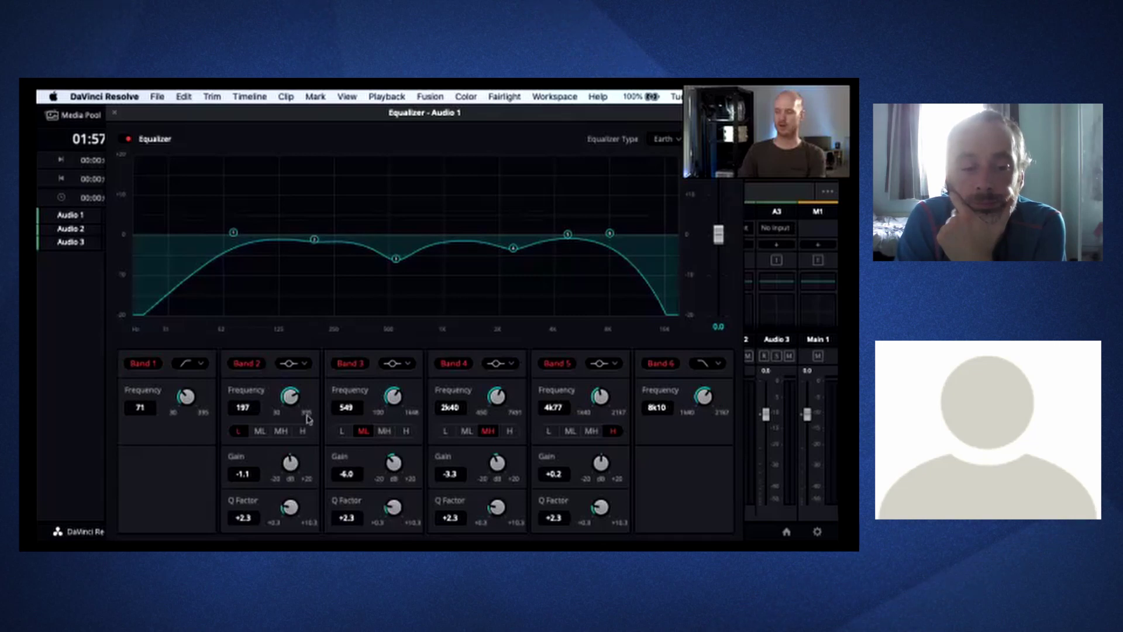
- Set Band 3 to about 516 Hz with 0.0 dB gain and a Q factor of 1.4
{"action": "left_click_drag", "start_coordinate": [397, 259], "coordinate": [395, 280]}
{"action": "mouse_move", "coordinate": [396, 514]}
{"action": "left_mouse_down"}
{"action": "mouse_move", "coordinate": [395, 480]}
{"action": "mouse_move", "coordinate": [363, 529]}
{"action": "mouse_move", "coordinate": [497, 517]}
{"action": "mouse_move", "coordinate": [381, 506]}
{"action": "left_mouse_up"}
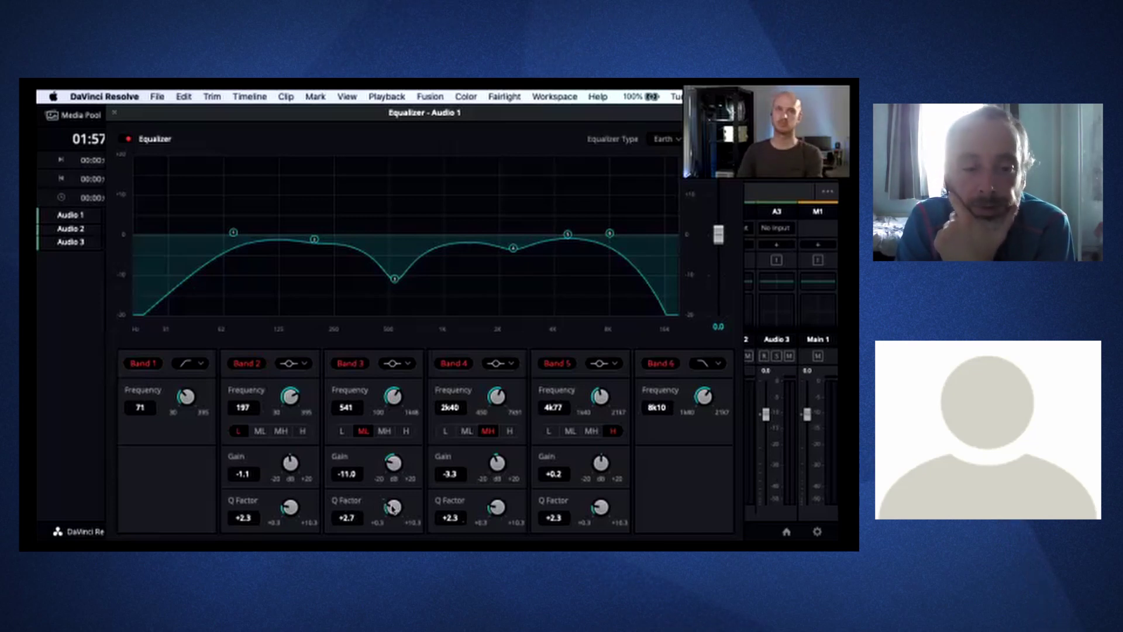
{"action": "left_click_drag", "start_coordinate": [392, 507], "coordinate": [392, 522]}
{"action": "left_click_drag", "start_coordinate": [395, 280], "coordinate": [391, 238]}
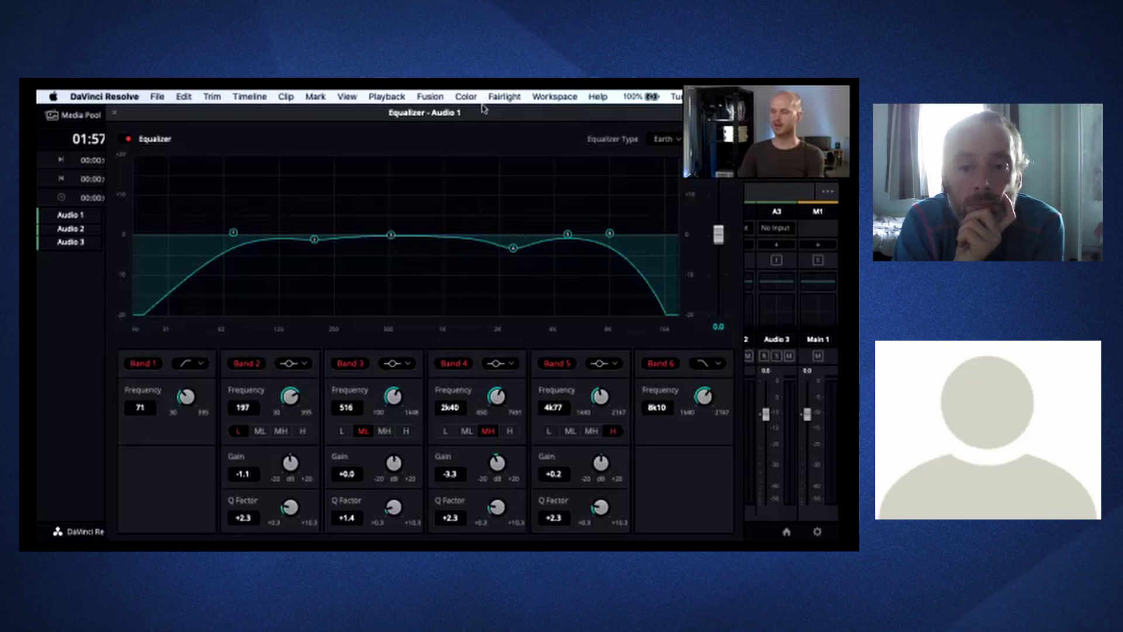
- Bypass and re-enable the Audio 1 Equalizer repeatedly to compare the sound, leave it enabled, and close its window
{"action": "left_click_drag", "start_coordinate": [483, 109], "coordinate": [456, 109]}
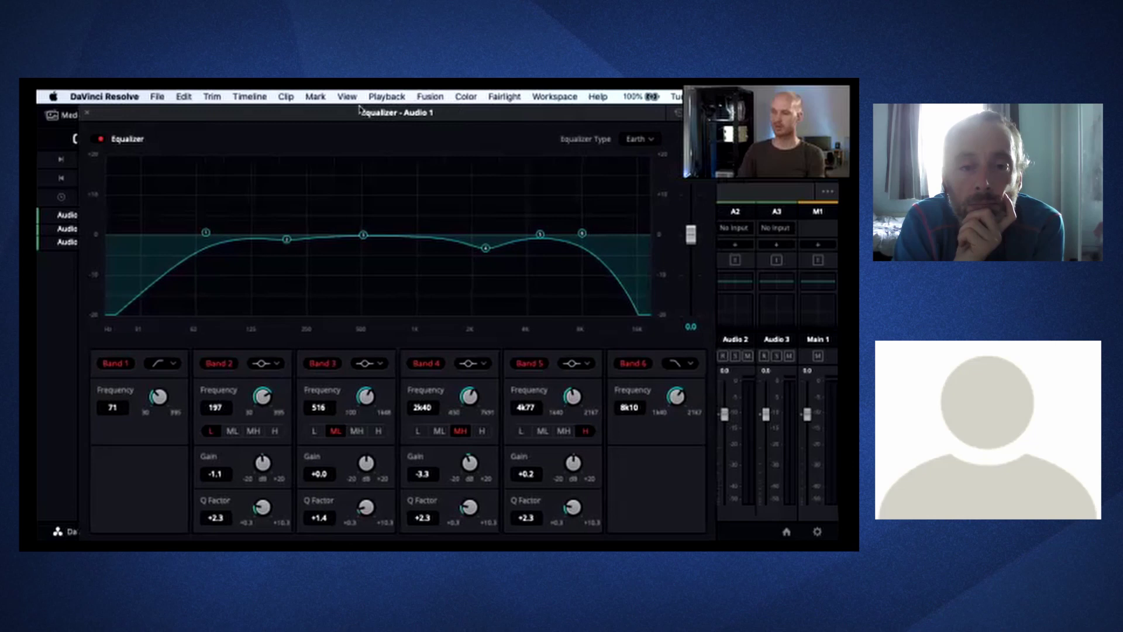
{"action": "left_click", "coordinate": [101, 139]}
{"action": "left_click", "coordinate": [101, 139]}
{"action": "left_click", "coordinate": [101, 139]}
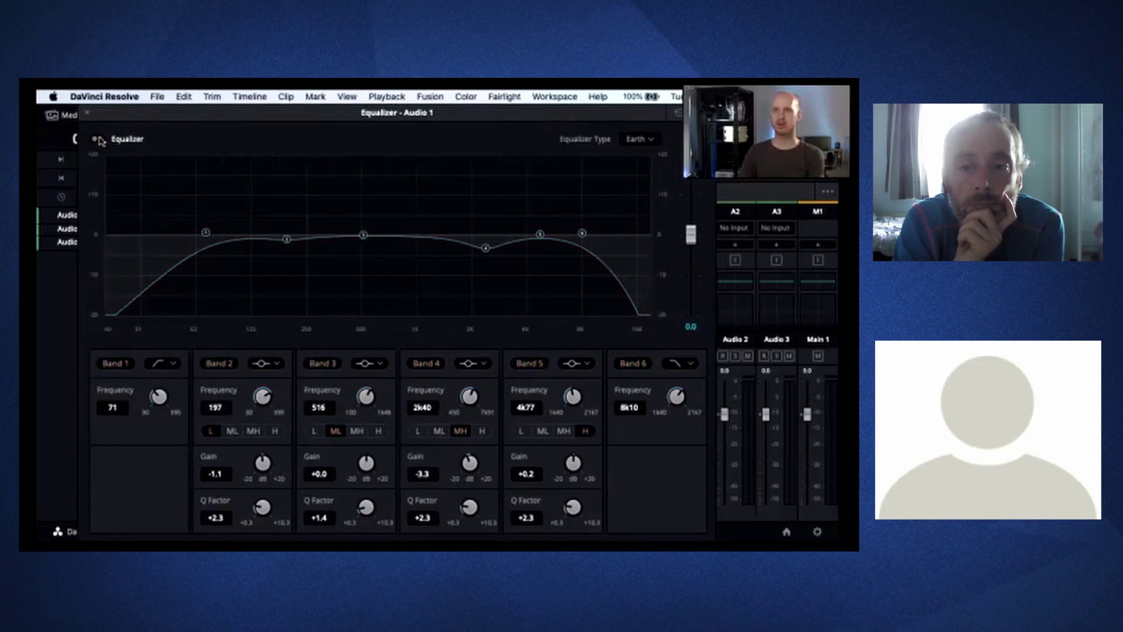
{"action": "left_click", "coordinate": [101, 139]}
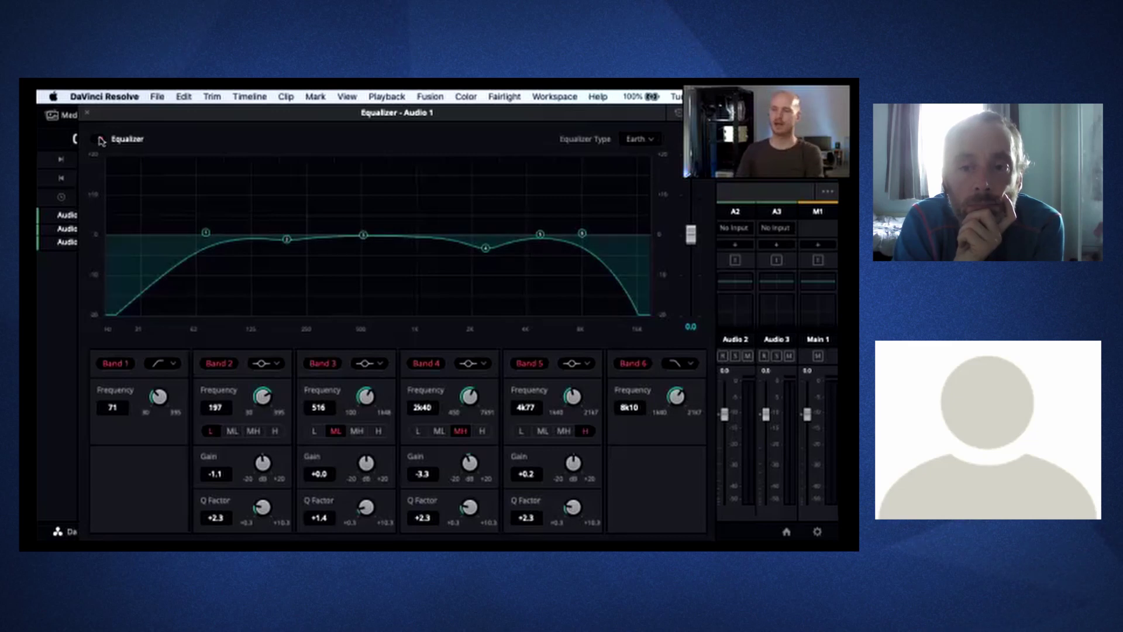
{"action": "left_click", "coordinate": [102, 142]}
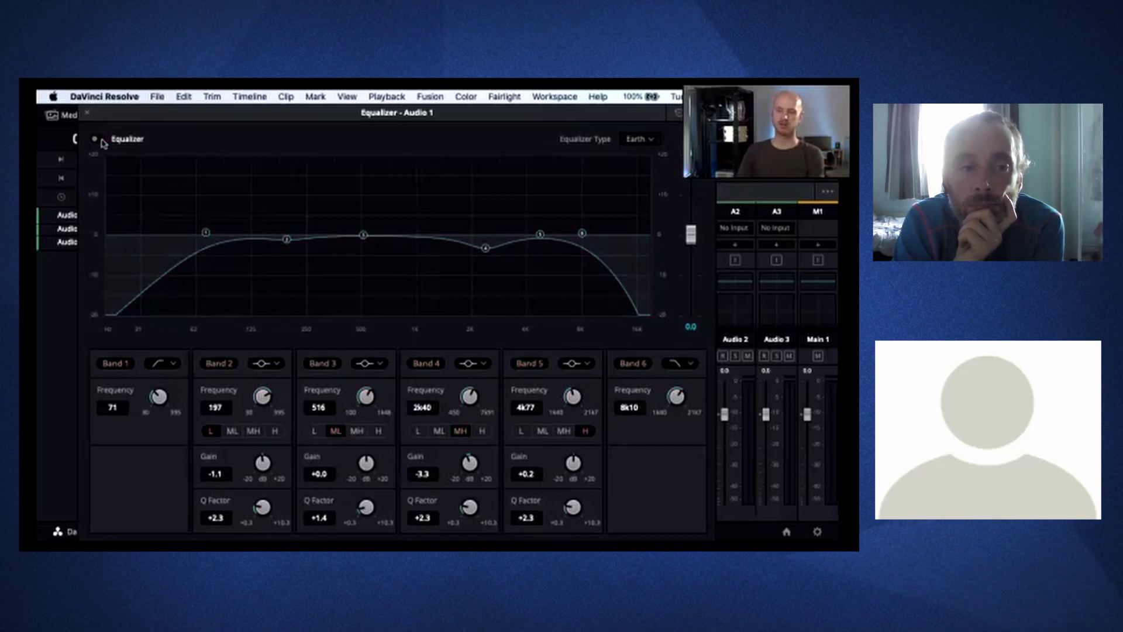
{"action": "left_click", "coordinate": [101, 139]}
{"action": "left_click", "coordinate": [102, 141]}
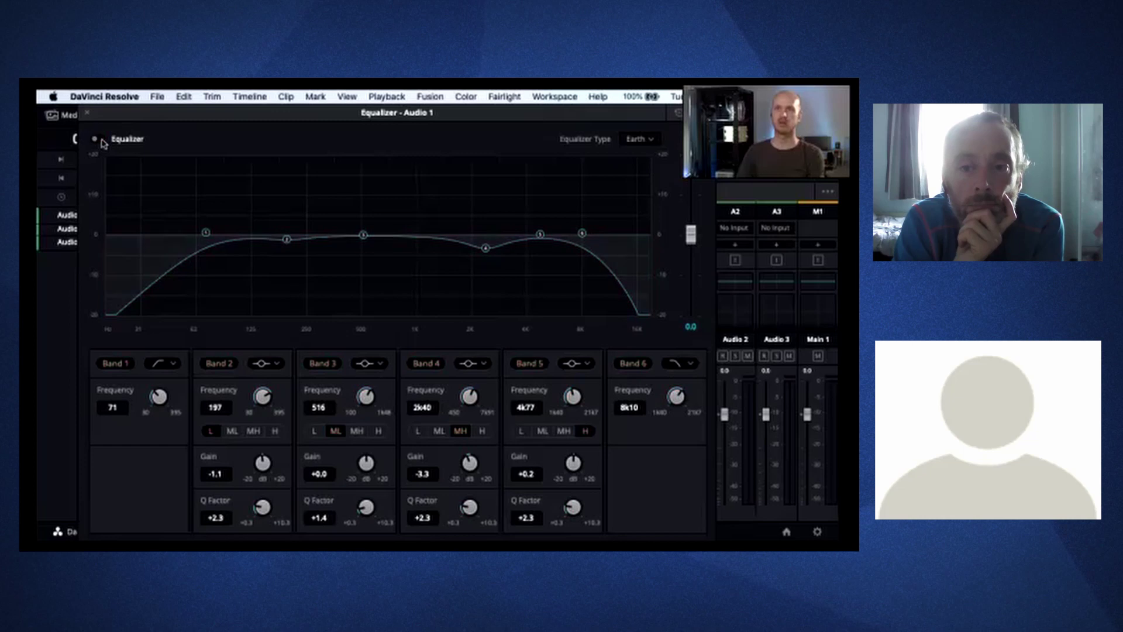
{"action": "left_click", "coordinate": [102, 140]}
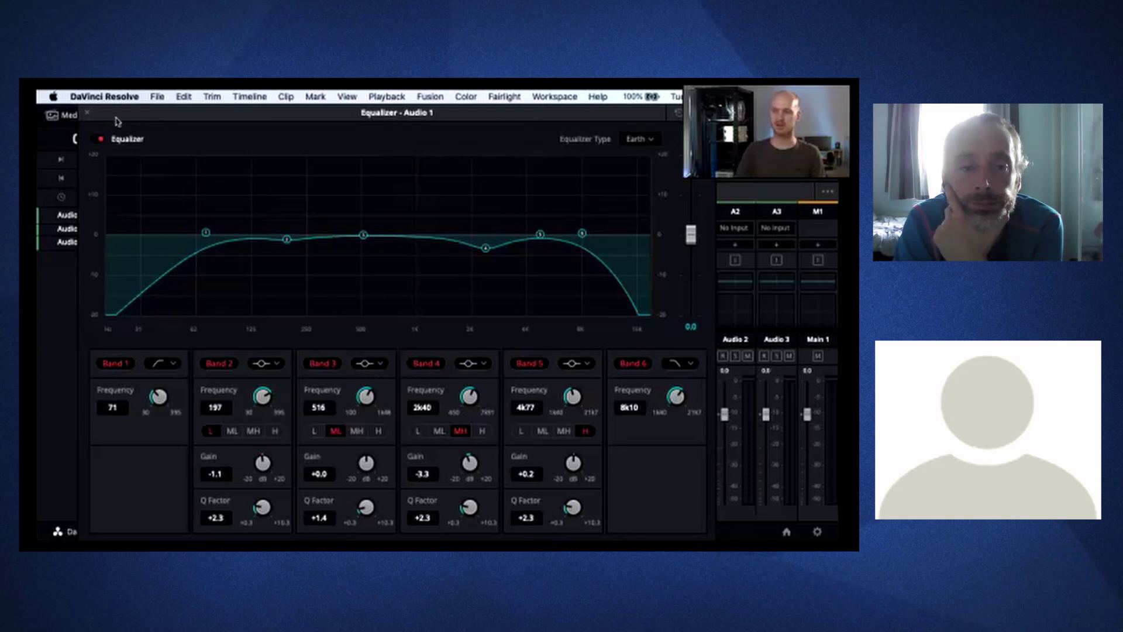
{"action": "left_click", "coordinate": [86, 112]}
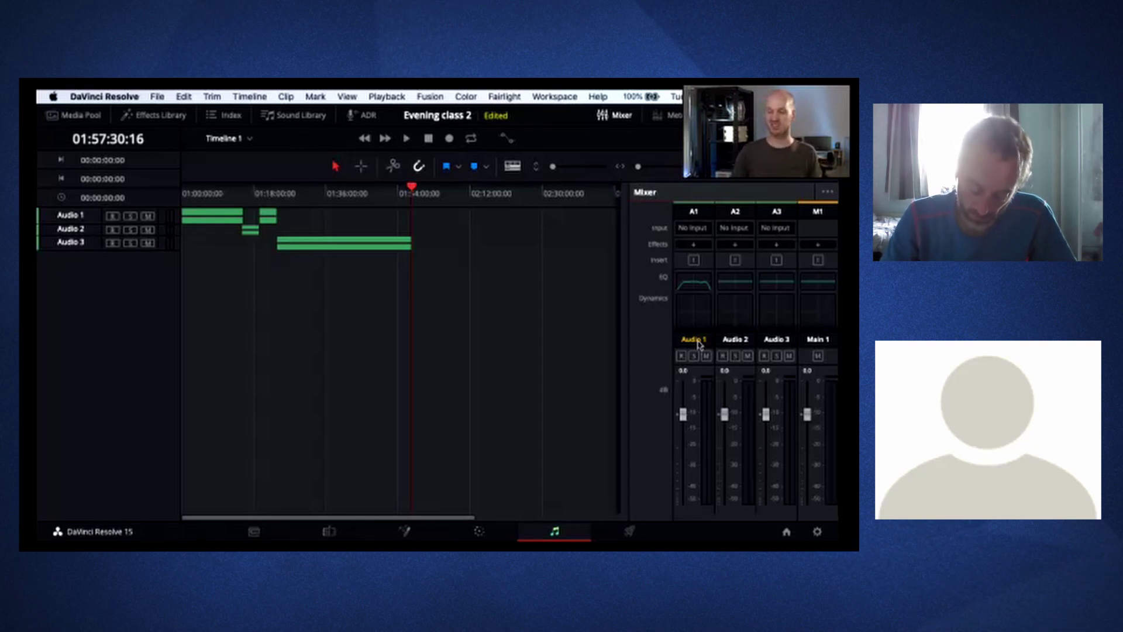
- Switch to the Edit page and bring the earlier clips on all video and audio tracks into view
{"action": "left_click", "coordinate": [328, 532]}
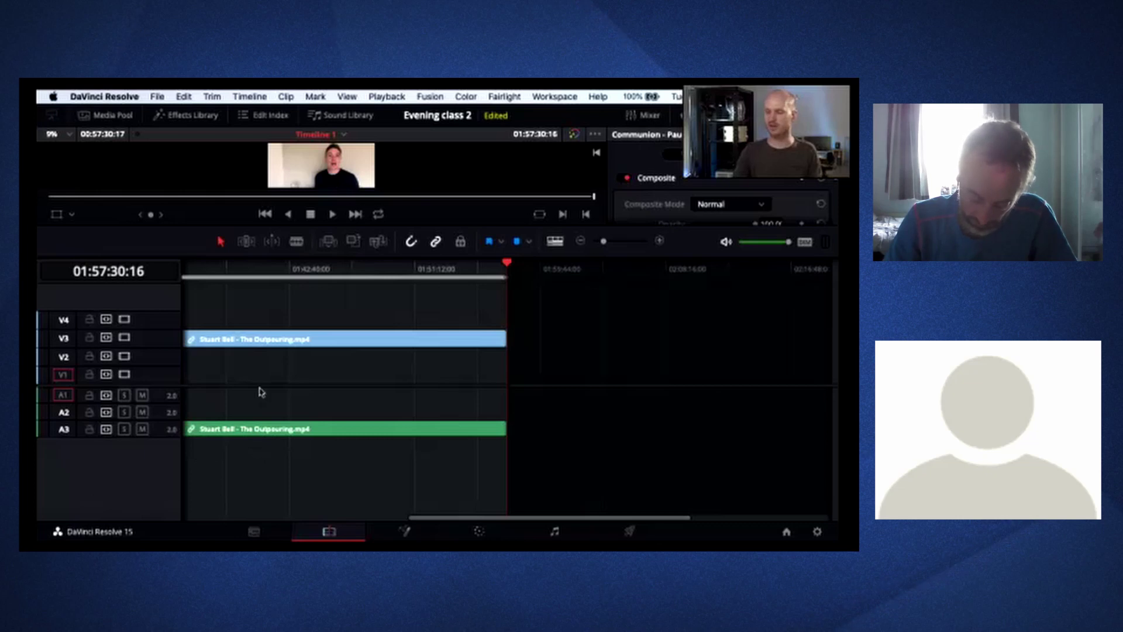
{"action": "scroll", "coordinate": [258, 383], "scroll_direction": "down", "scroll_amount": 4}
{"action": "scroll", "coordinate": [260, 310], "scroll_direction": "up", "scroll_amount": 2}
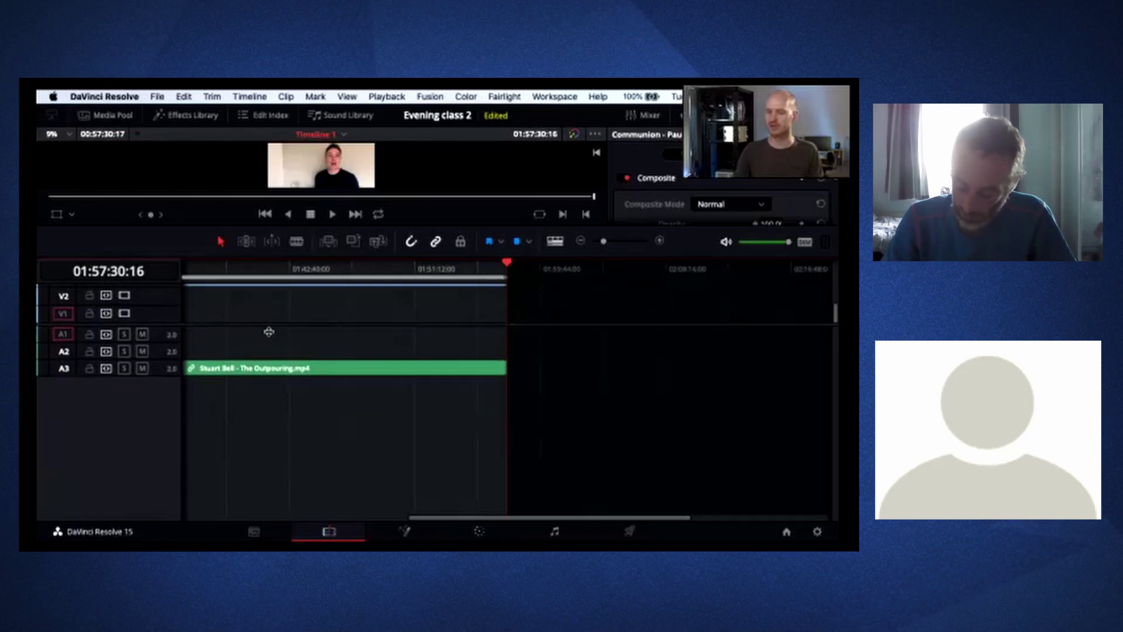
{"action": "left_click_drag", "start_coordinate": [270, 334], "coordinate": [271, 340]}
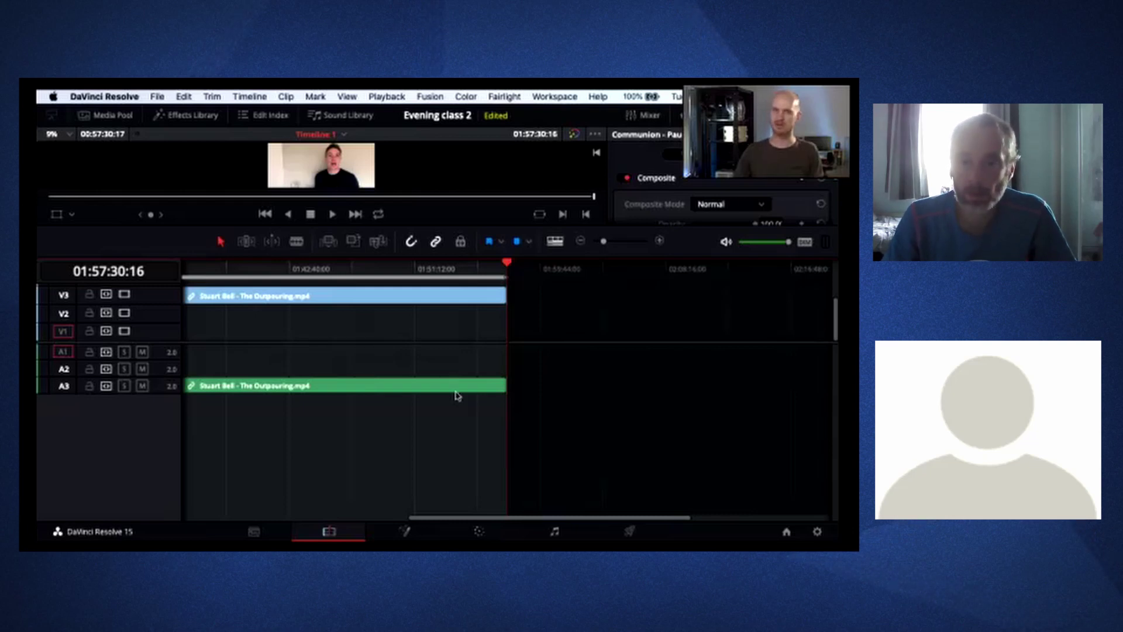
{"action": "scroll", "coordinate": [458, 396], "scroll_direction": "left", "scroll_amount": 10}
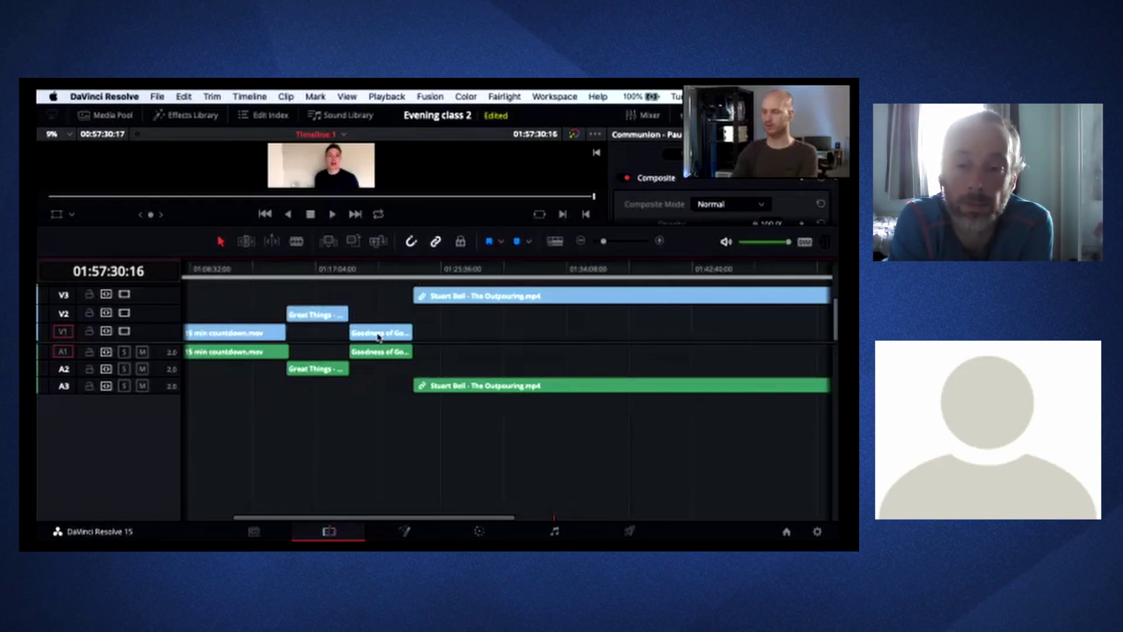
- Change the timeline's clip view to the thumbnail style with taller tracks
{"action": "left_click", "coordinate": [556, 244]}
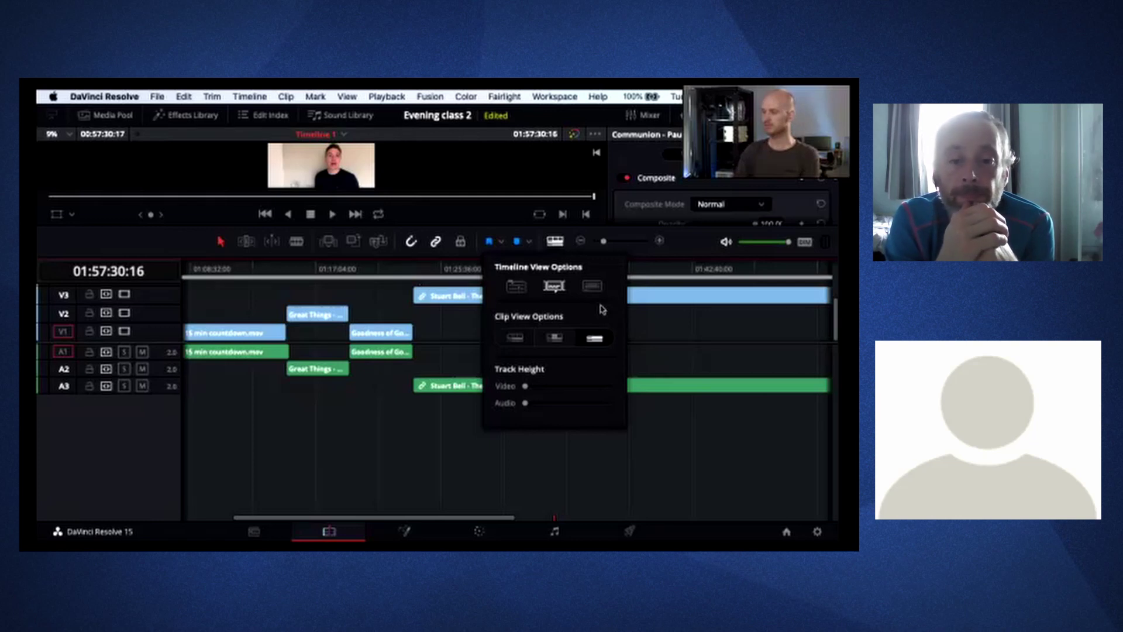
{"action": "left_click", "coordinate": [553, 340]}
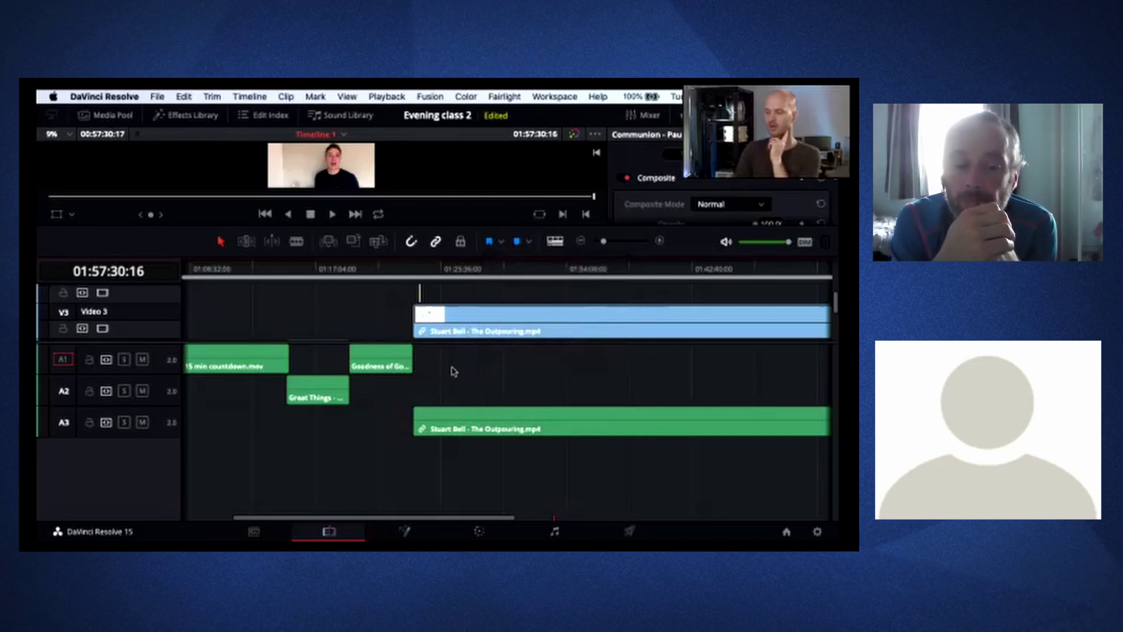
{"action": "left_click", "coordinate": [553, 242]}
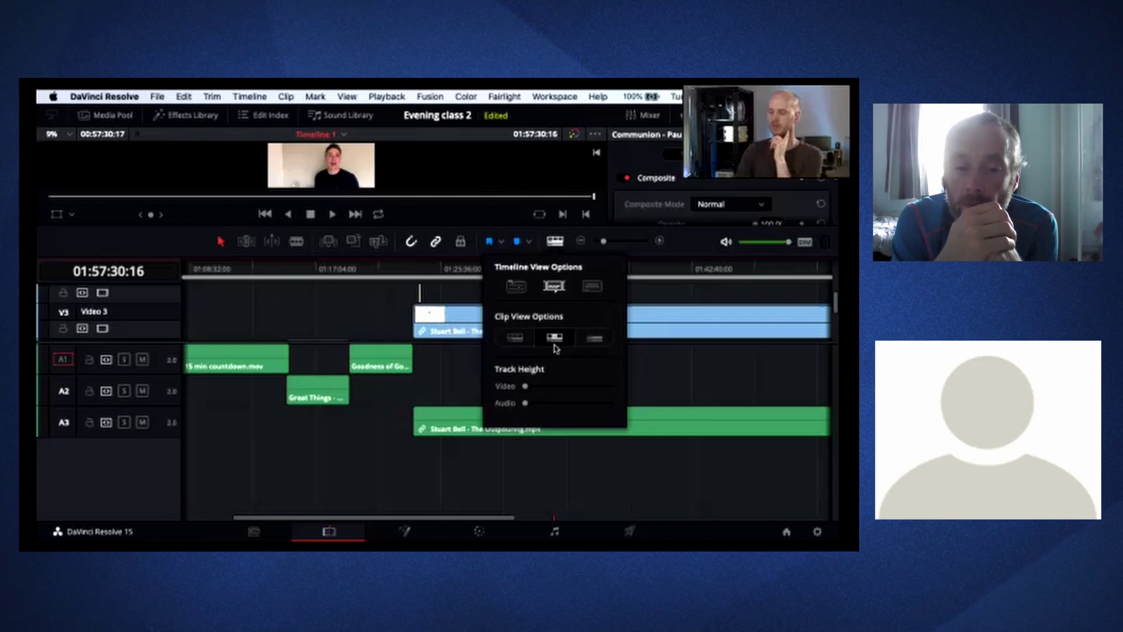
{"action": "left_click", "coordinate": [426, 374]}
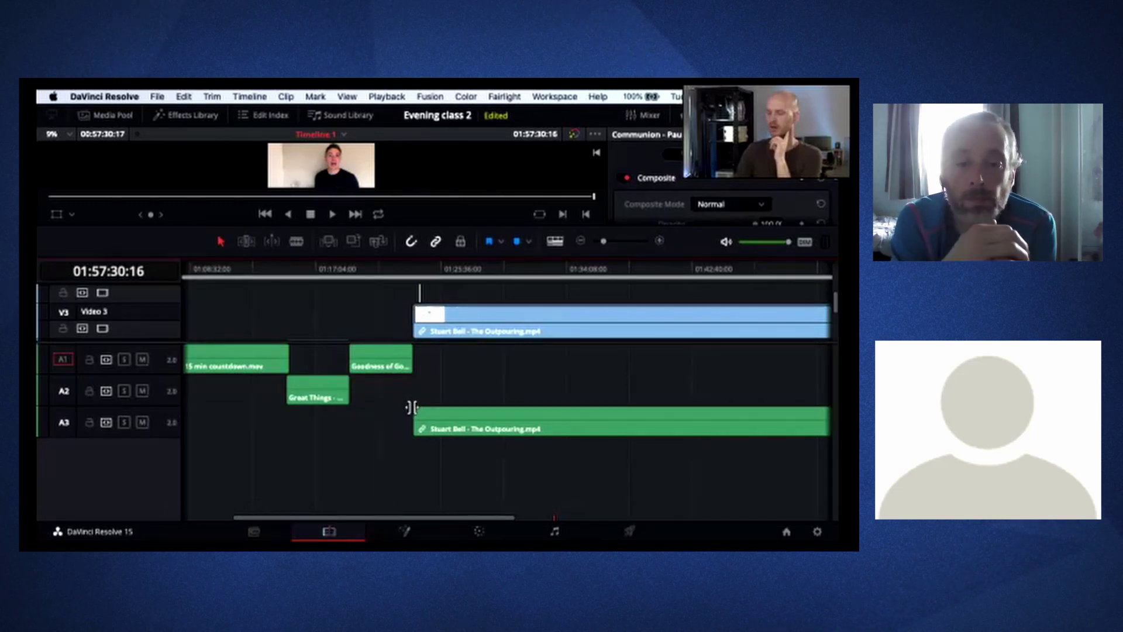
- Add a short fade-in to the start of the audio clip on track A3
{"action": "left_click_drag", "start_coordinate": [416, 407], "coordinate": [433, 408]}
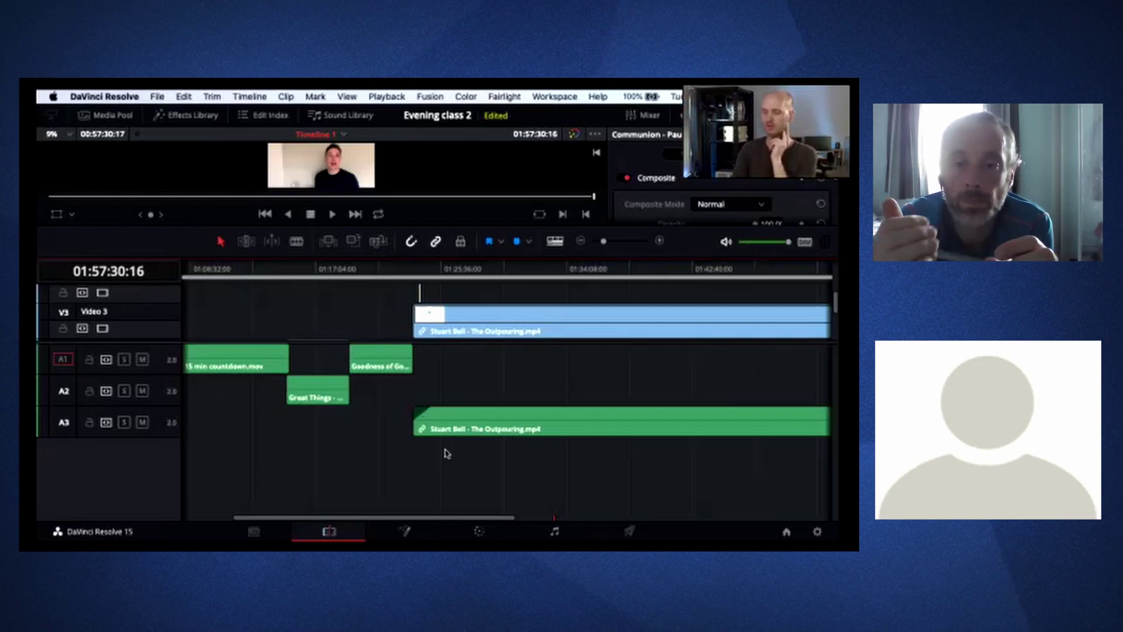
{"action": "left_click_drag", "start_coordinate": [419, 410], "coordinate": [429, 409]}
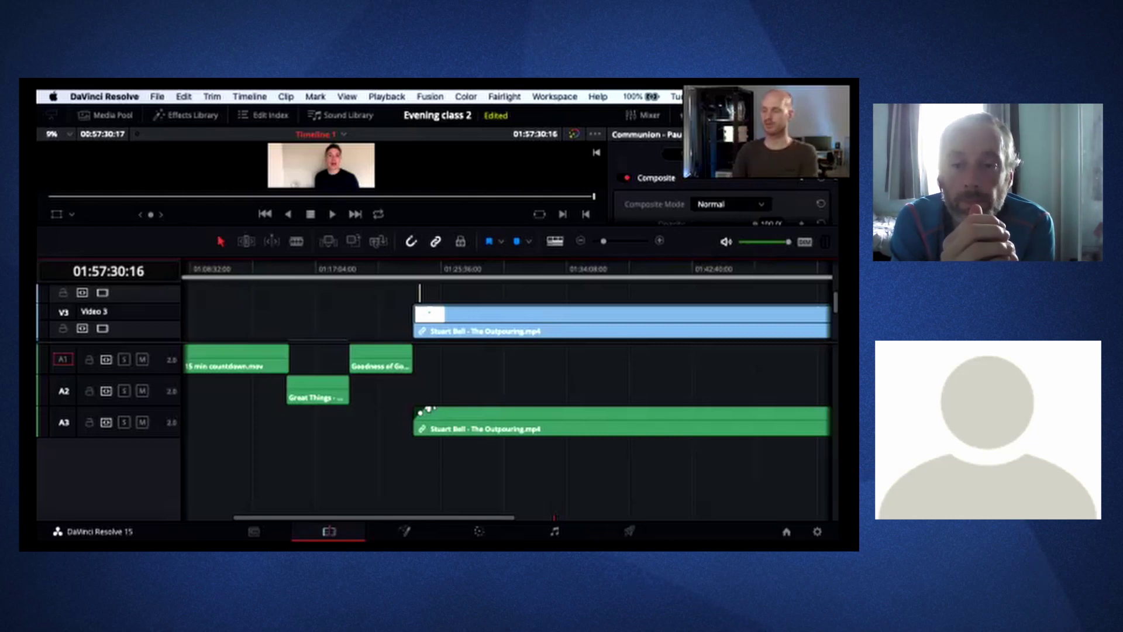
{"action": "scroll", "coordinate": [439, 389], "scroll_direction": "right", "scroll_amount": 5}
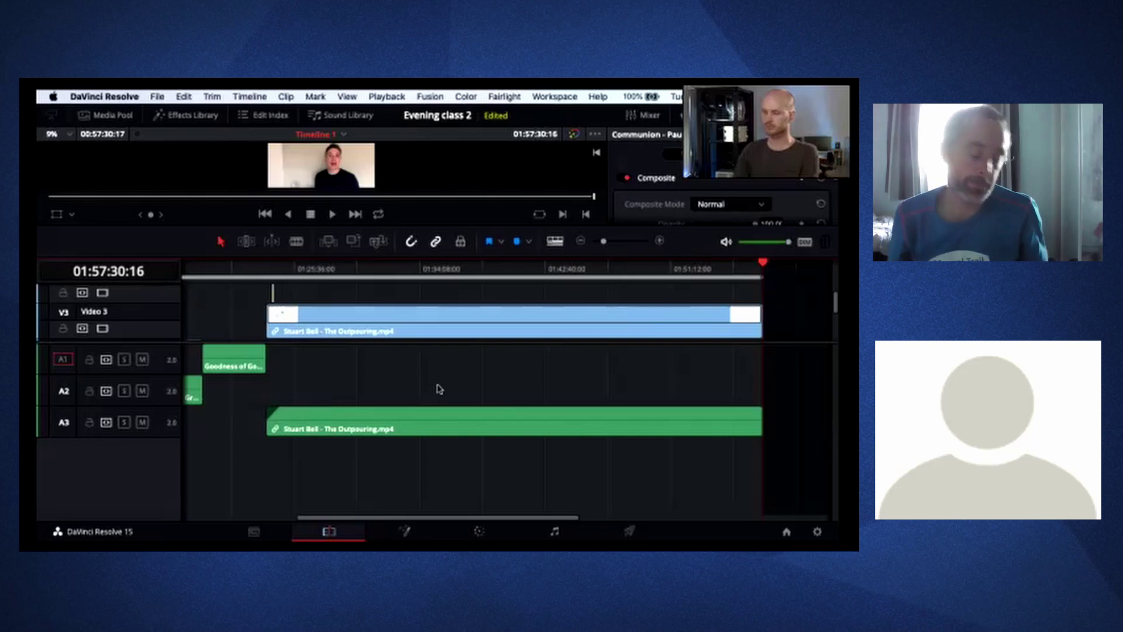
{"action": "scroll", "coordinate": [439, 389], "scroll_direction": "left", "scroll_amount": 5}
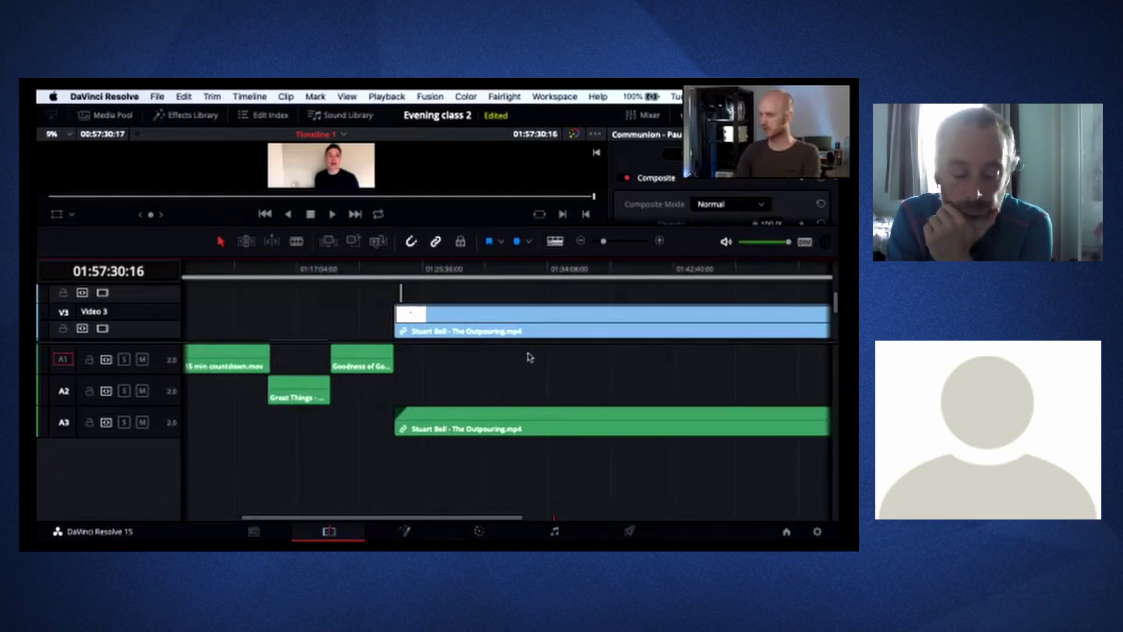
- Change the timeline's clip view to the simple, compact style
{"action": "left_click", "coordinate": [554, 241]}
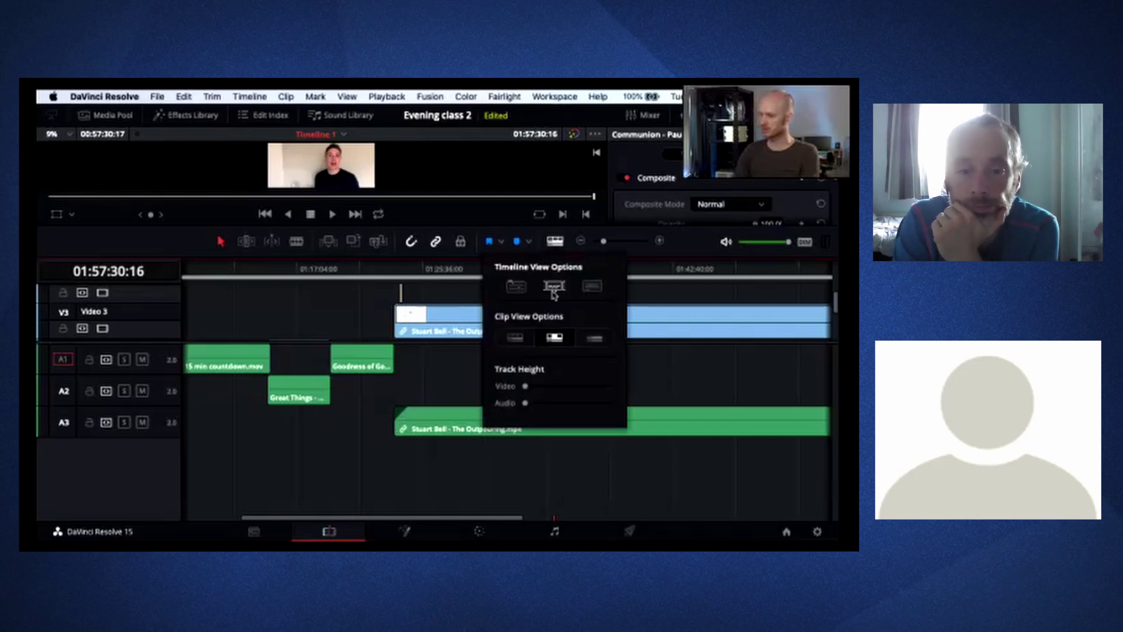
{"action": "left_click", "coordinate": [594, 337]}
{"action": "left_click", "coordinate": [396, 358]}
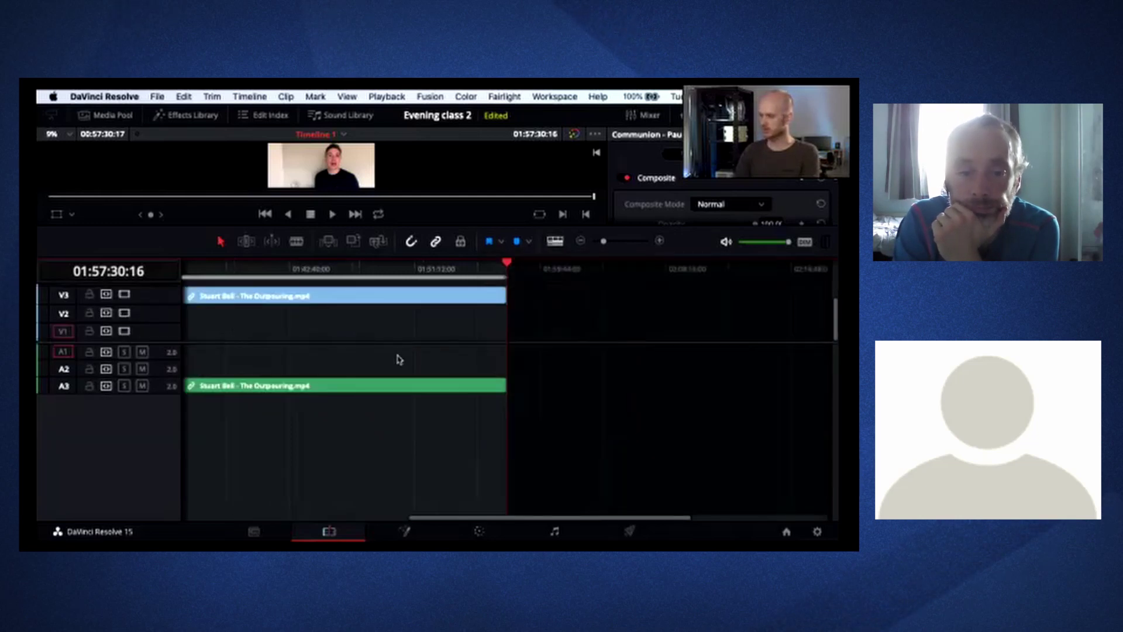
- Bring the start of the timeline into view and select the Goodness of God video clip on V1
{"action": "key", "text": "shift+z"}
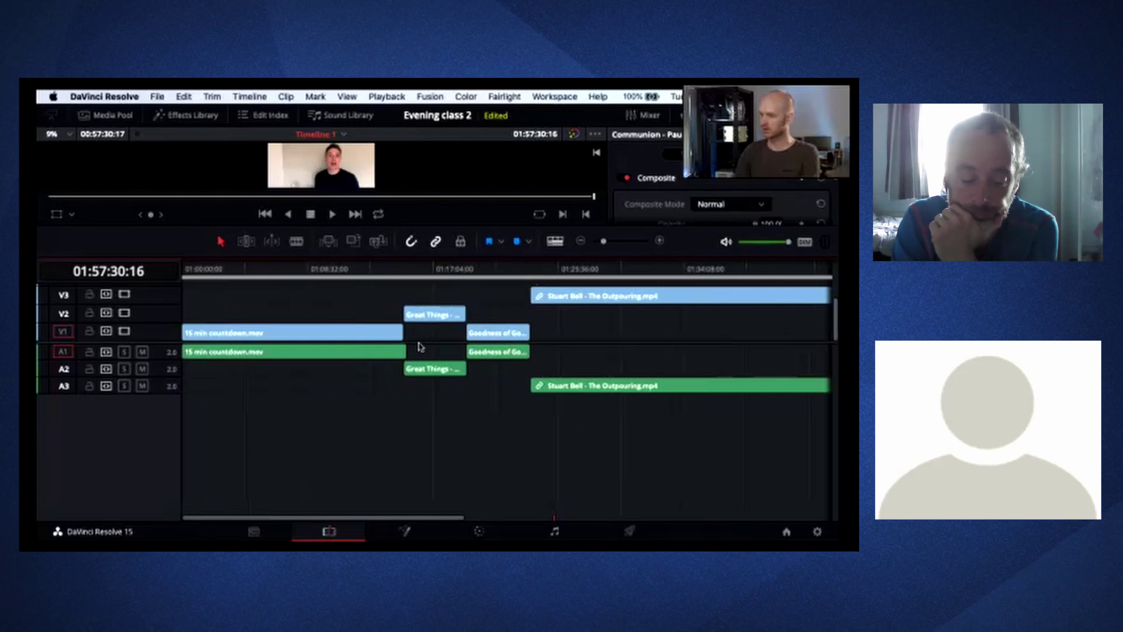
{"action": "left_click_drag", "start_coordinate": [486, 334], "coordinate": [507, 330]}
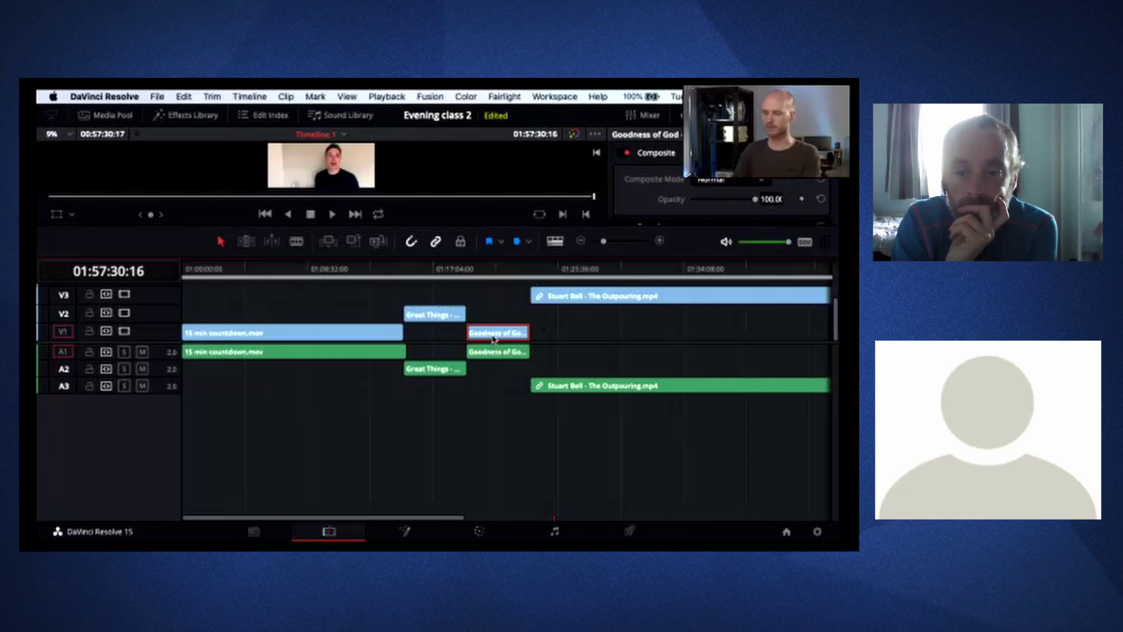
{"action": "mouse_move", "coordinate": [493, 338]}
{"action": "left_mouse_down"}
{"action": "mouse_move", "coordinate": [492, 313]}
{"action": "mouse_move", "coordinate": [506, 330]}
{"action": "mouse_move", "coordinate": [561, 322]}
{"action": "mouse_move", "coordinate": [504, 313]}
{"action": "mouse_move", "coordinate": [536, 328]}
{"action": "mouse_move", "coordinate": [493, 344]}
{"action": "left_mouse_up"}
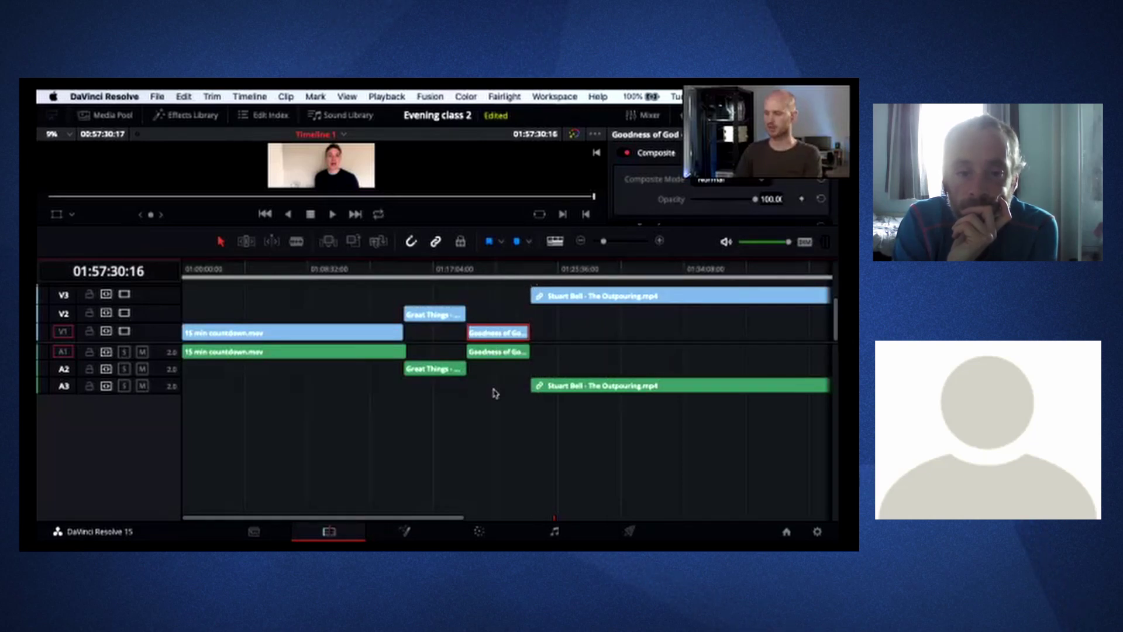
- Link the Goodness of God video and audio clips, and move the pair to tracks V3 and A3
{"action": "left_click", "coordinate": [500, 344]}
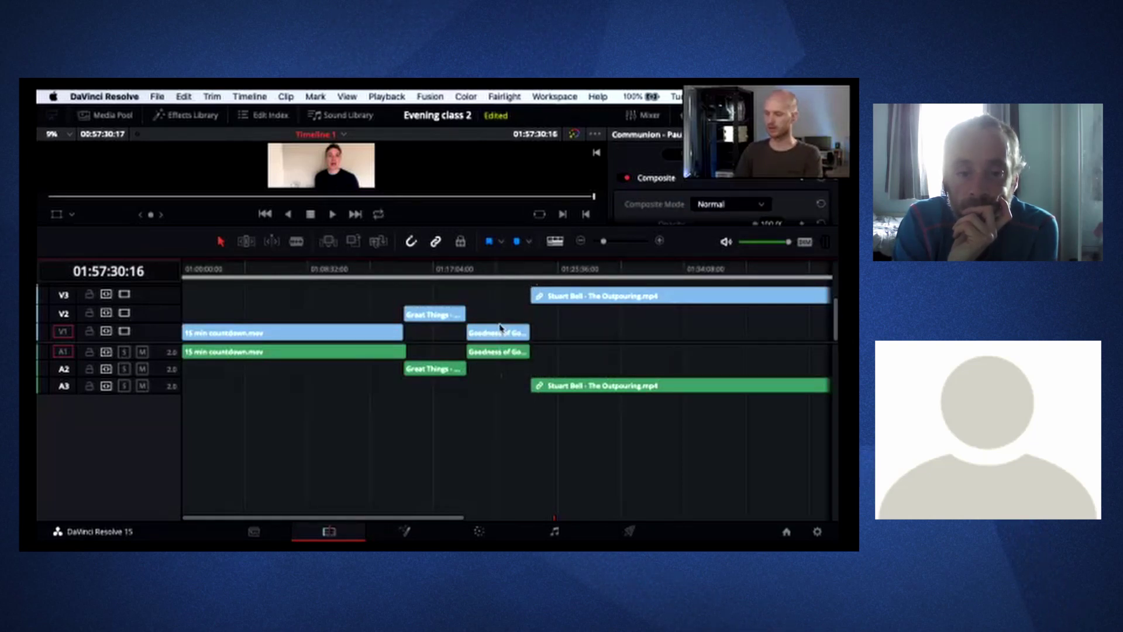
{"action": "left_click", "coordinate": [500, 353]}
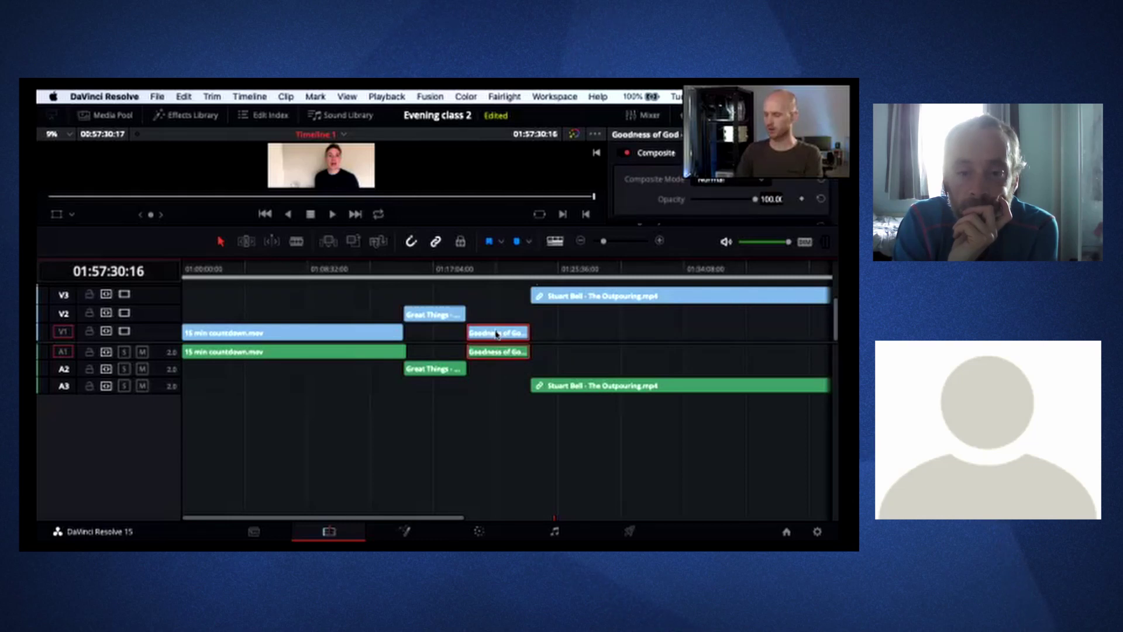
{"action": "right_click", "coordinate": [497, 334]}
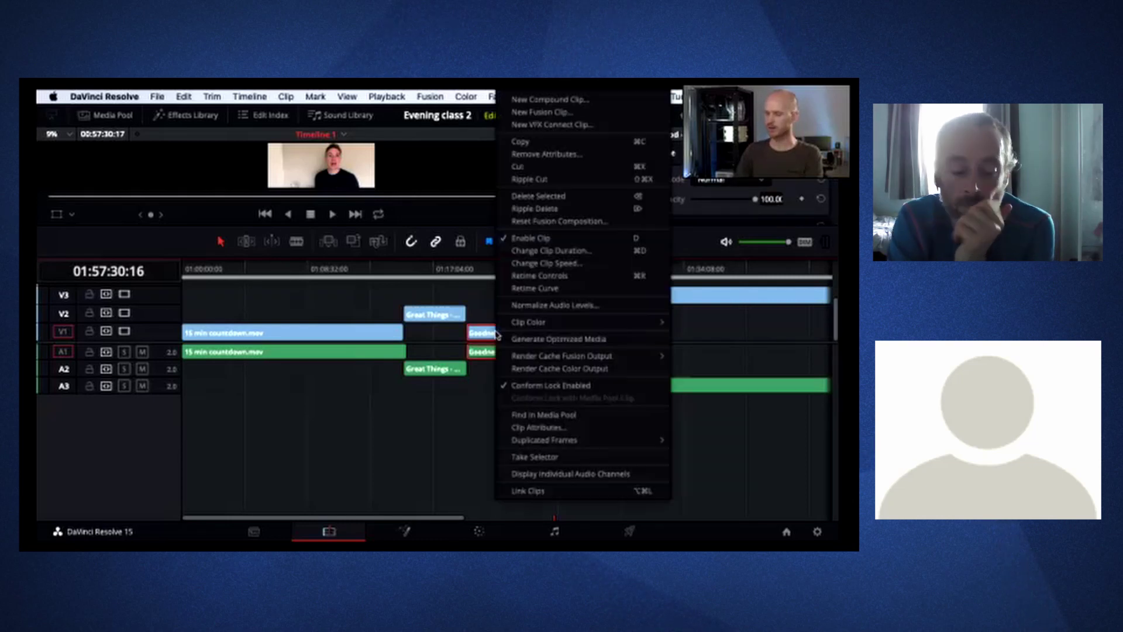
{"action": "left_click", "coordinate": [527, 492]}
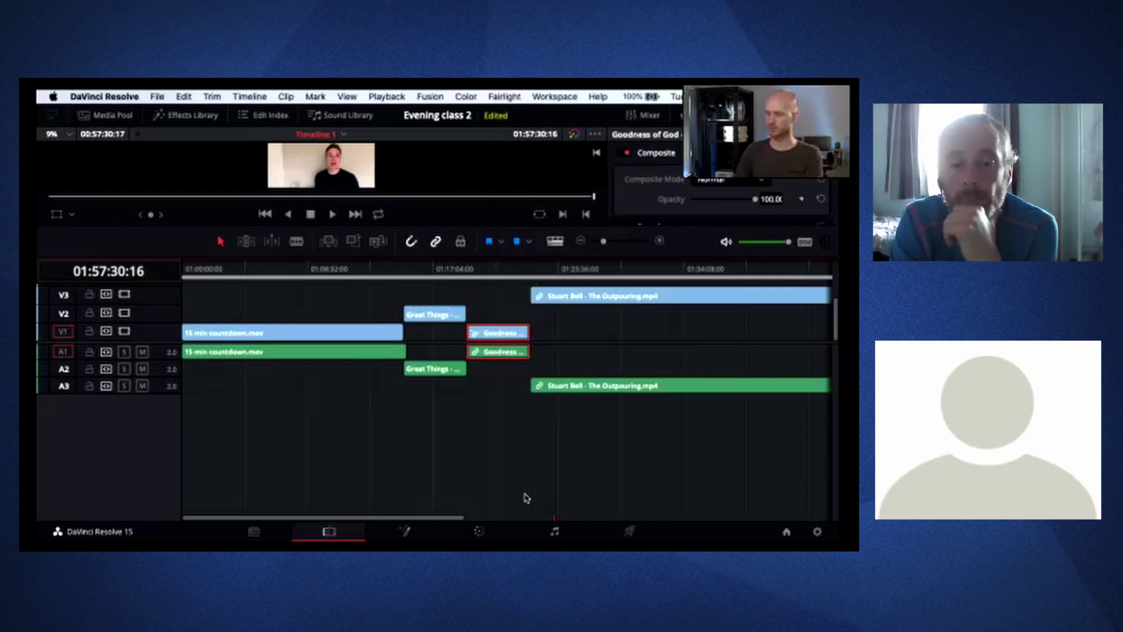
{"action": "left_click_drag", "start_coordinate": [498, 353], "coordinate": [502, 384]}
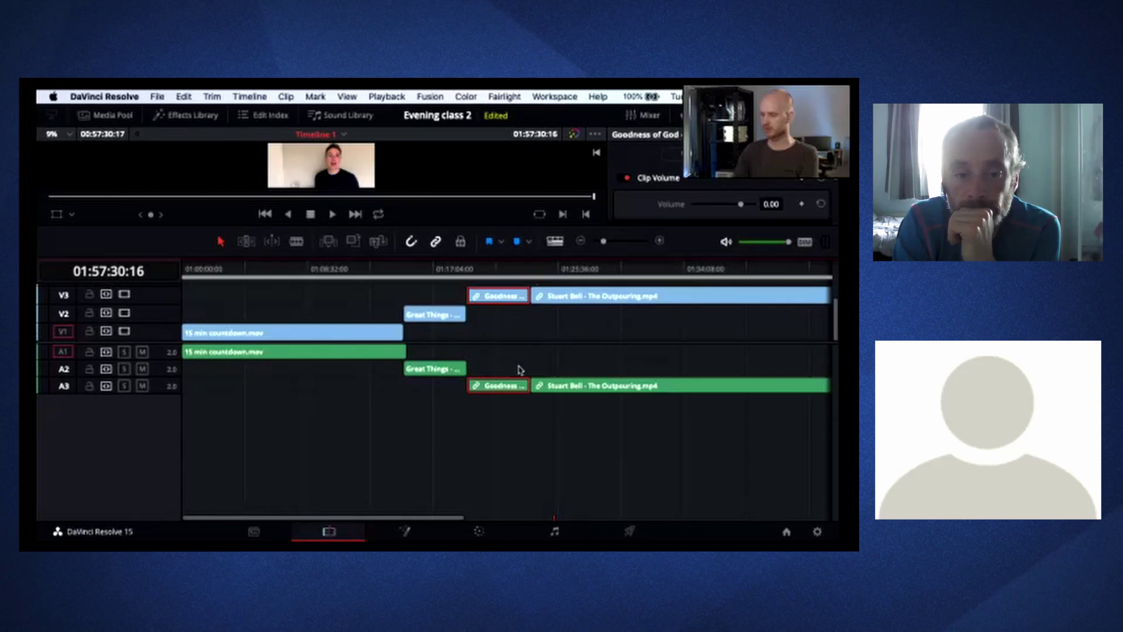
- Delete the John 3:16 lower-third title from V4 and move the linked The Outpouring clip to tracks V4 and A4
{"action": "scroll", "coordinate": [557, 333], "scroll_direction": "up", "scroll_amount": 2}
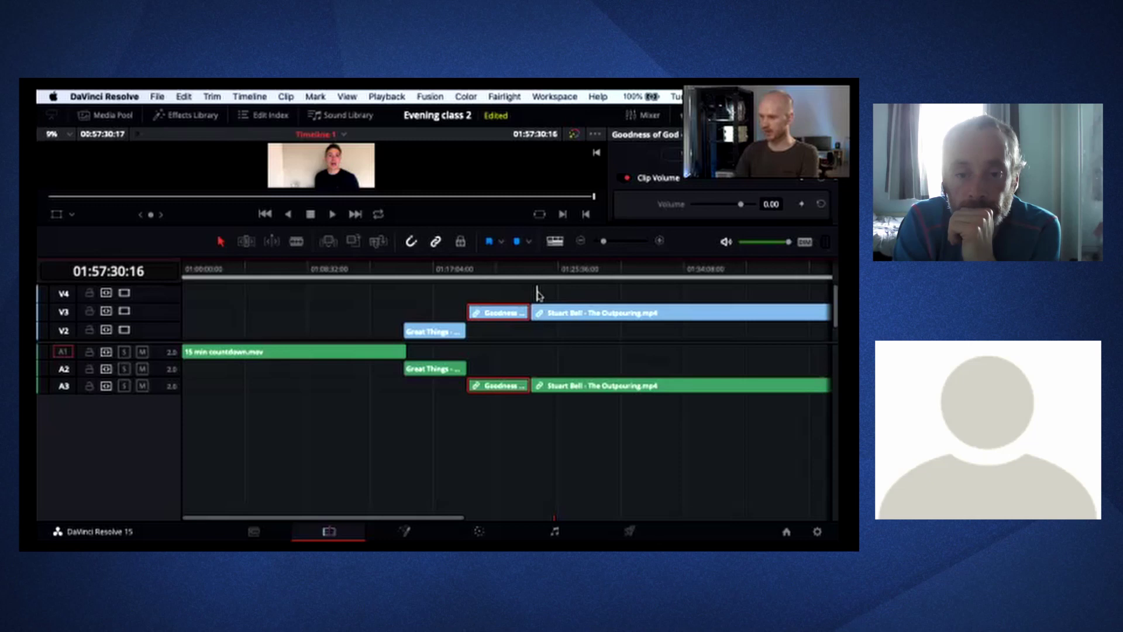
{"action": "left_click", "coordinate": [537, 292]}
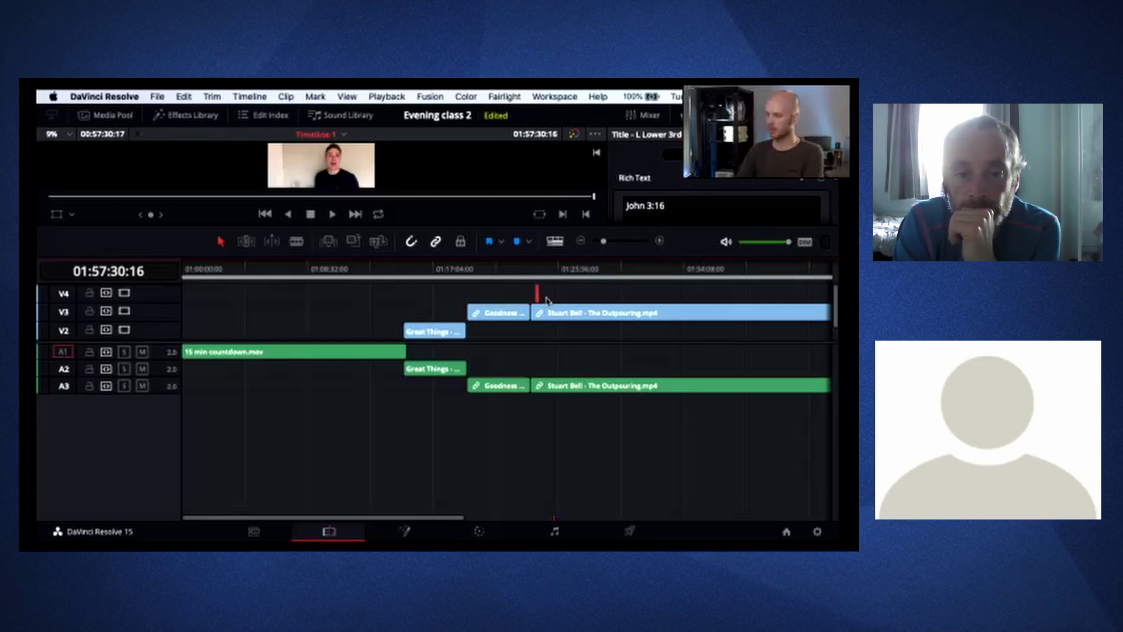
{"action": "key", "text": "Delete"}
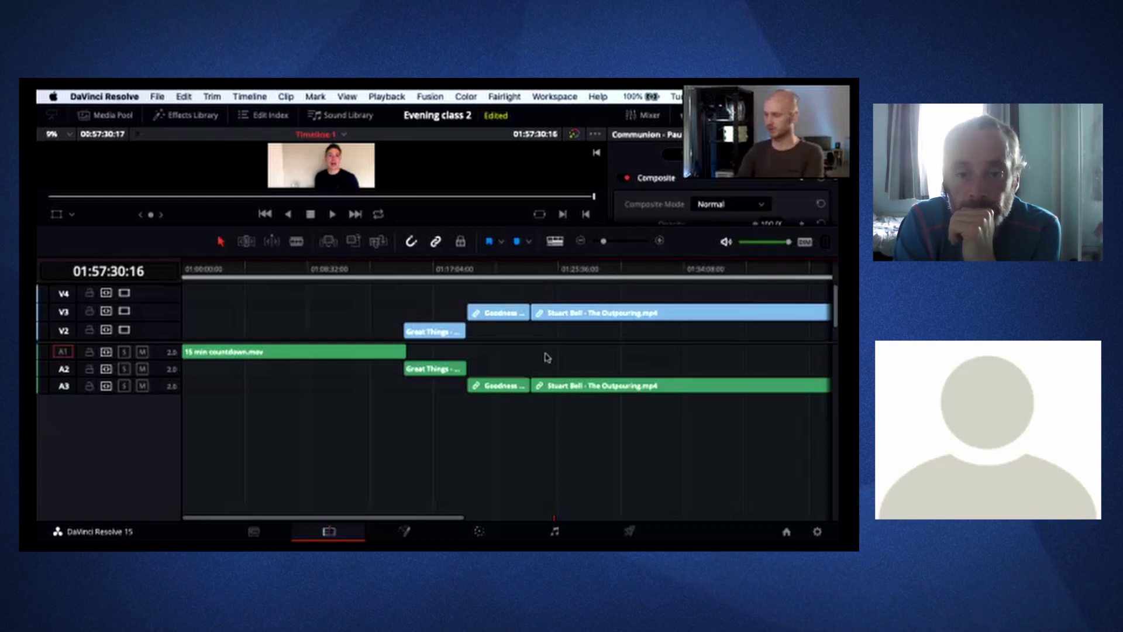
{"action": "left_click_drag", "start_coordinate": [549, 314], "coordinate": [550, 294]}
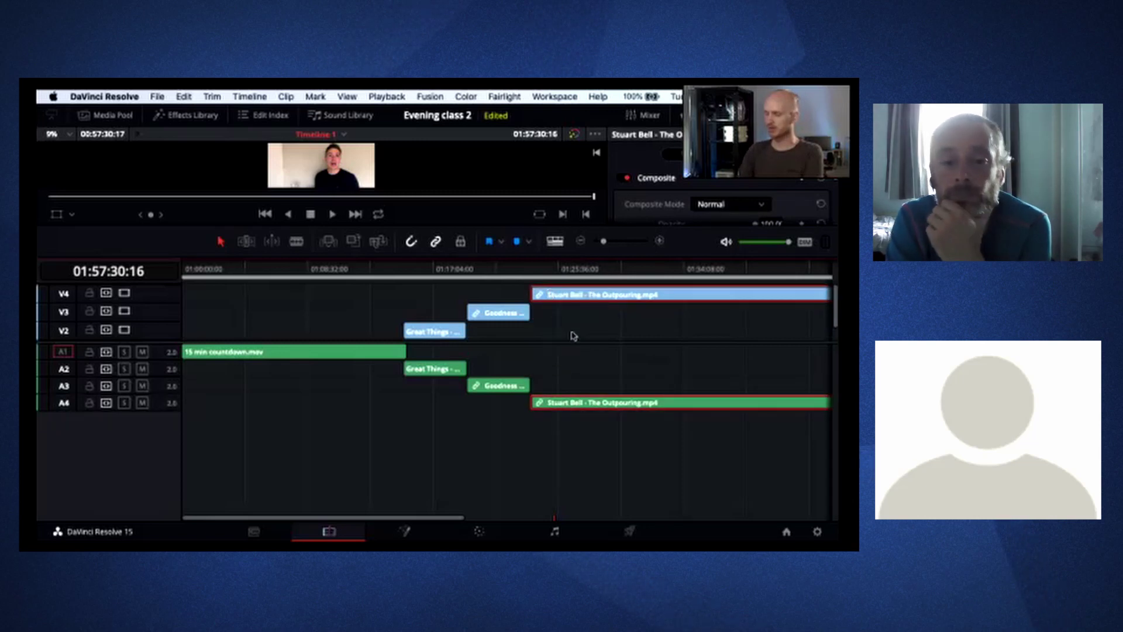
{"action": "left_click", "coordinate": [581, 329]}
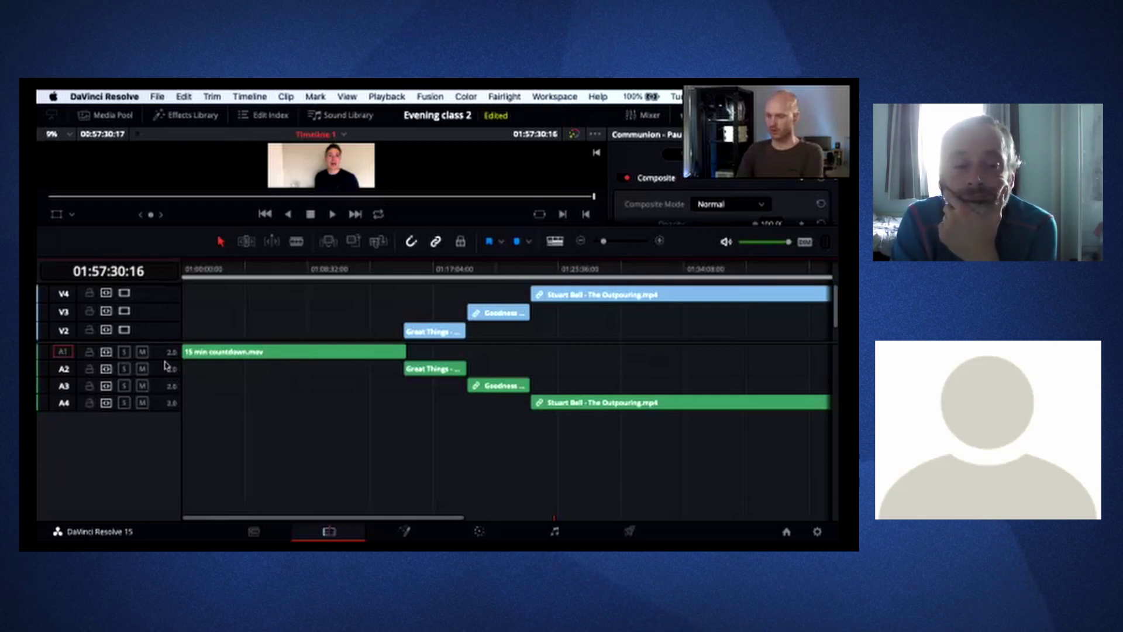
- Increase the height of all four audio tracks, and rename A1 as Countdown and A2 as Worship 1
{"action": "left_click_drag", "start_coordinate": [166, 357], "coordinate": [161, 463]}
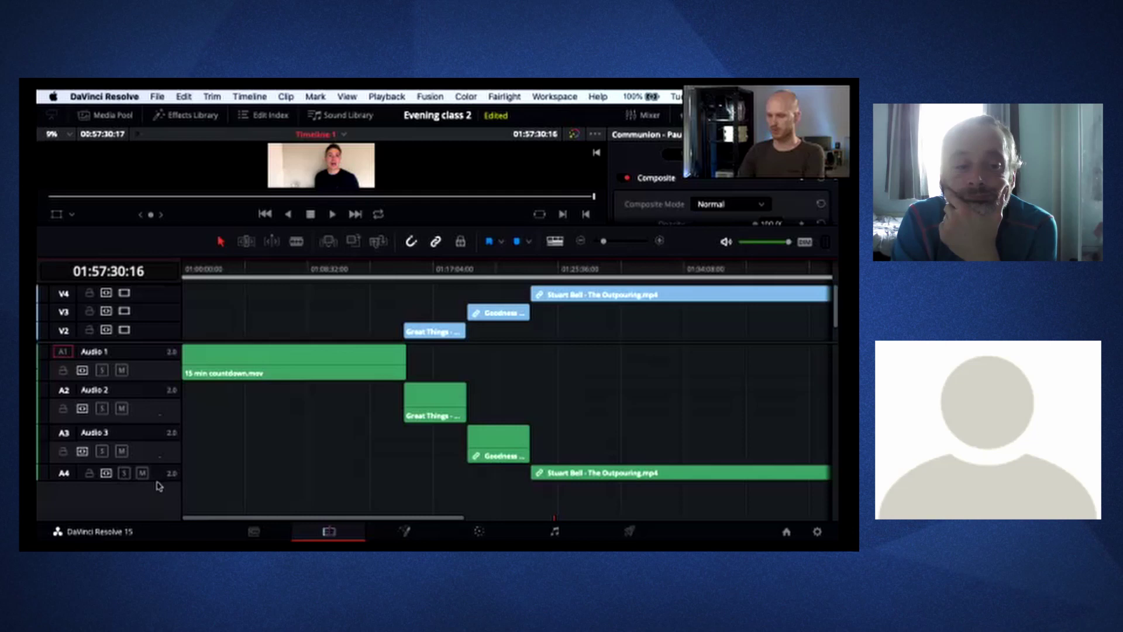
{"action": "left_click_drag", "start_coordinate": [158, 483], "coordinate": [159, 502]}
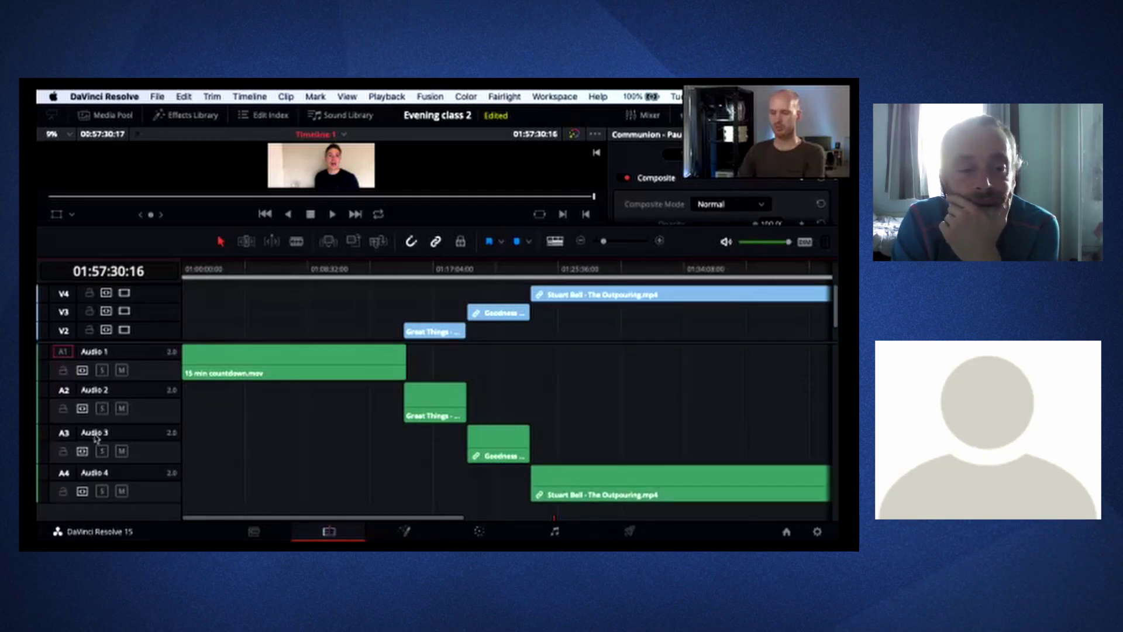
{"action": "double_click", "coordinate": [97, 352]}
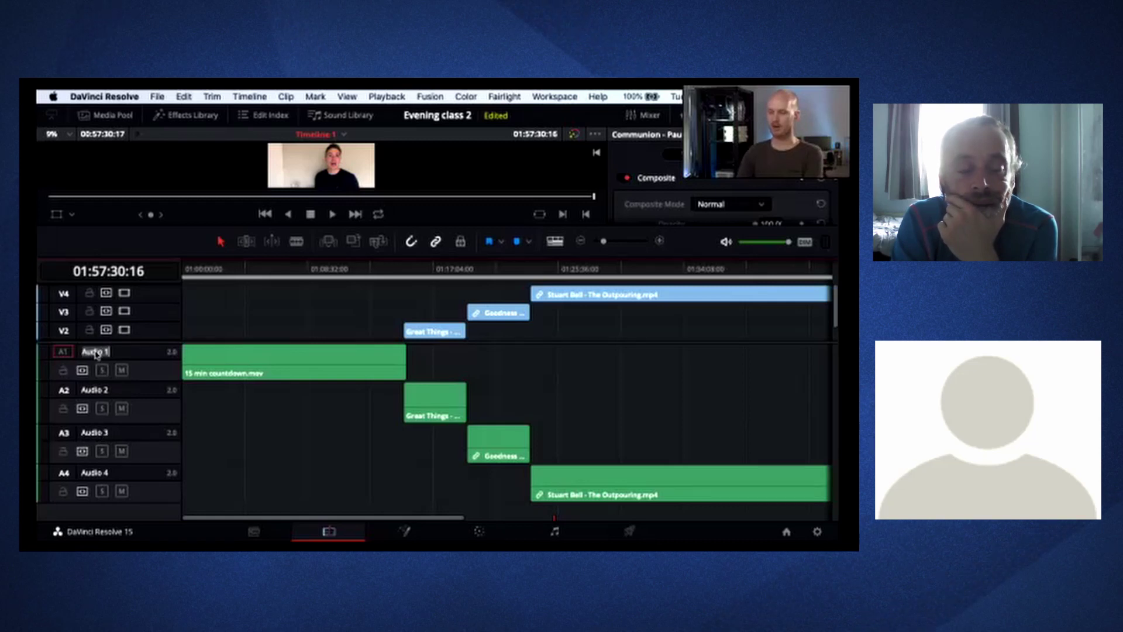
{"action": "type", "text": "Countdown"}
{"action": "double_click", "coordinate": [95, 389]}
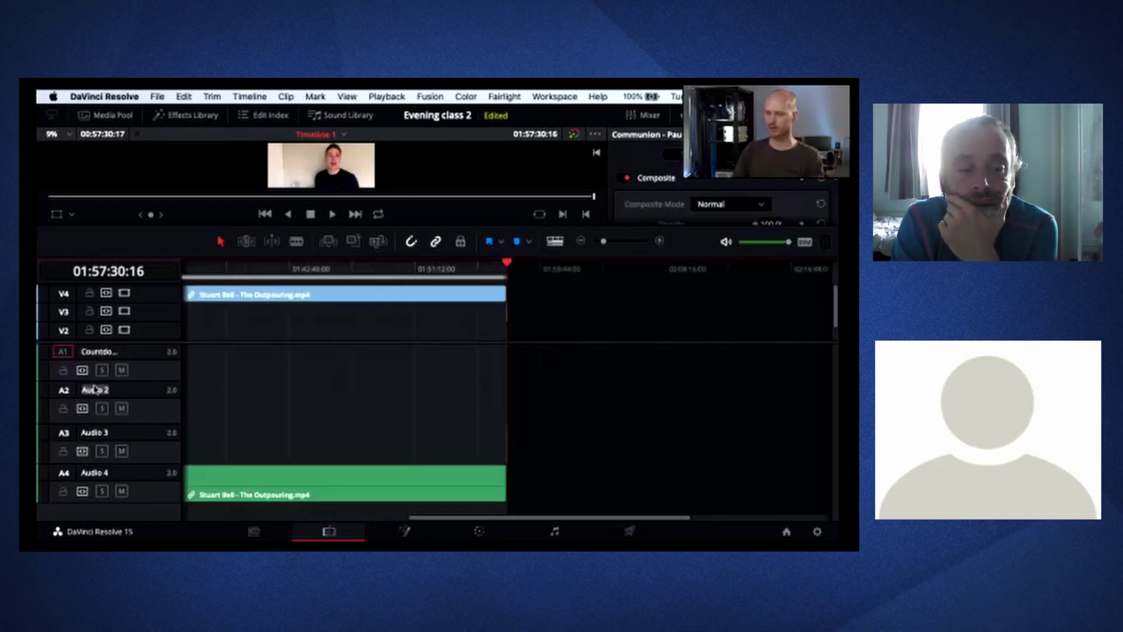
{"action": "scroll", "coordinate": [339, 410], "scroll_direction": "left", "scroll_amount": 5}
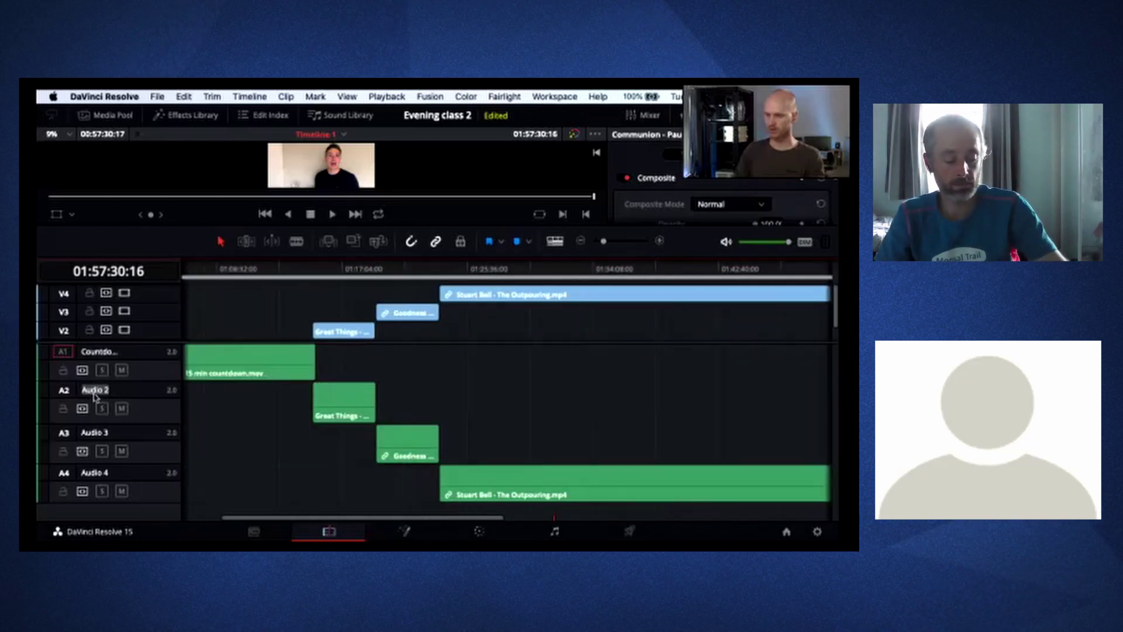
{"action": "type", "text": "Worship 1"}
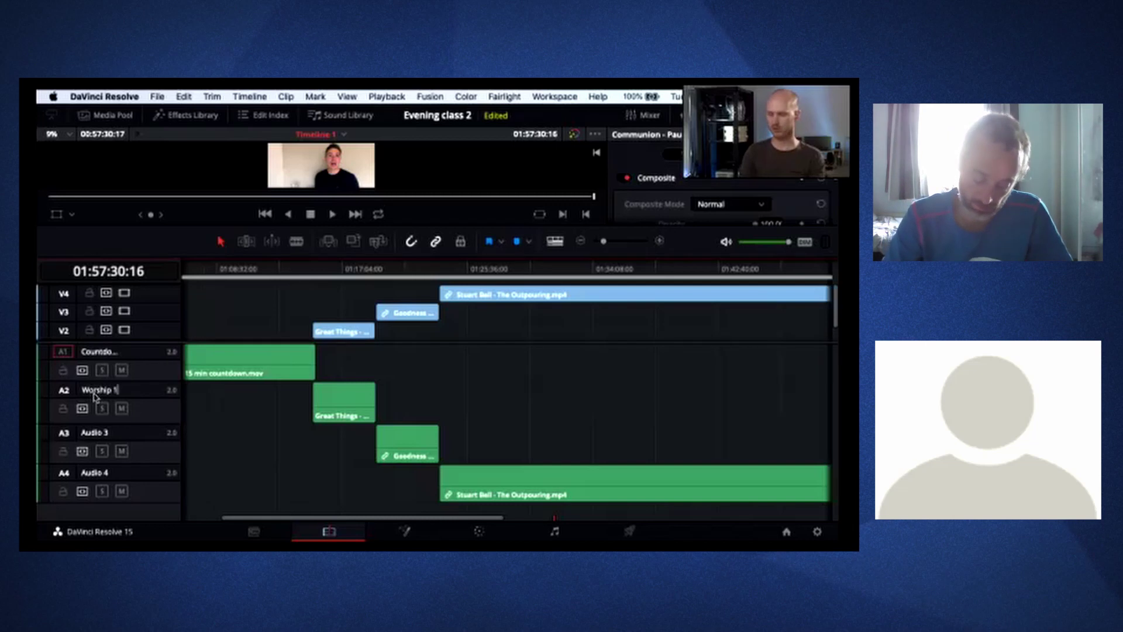
- Rename audio track A3 as Worship 2 and audio track A4 as Sermon
{"action": "double_click", "coordinate": [95, 433]}
{"action": "type", "text": "Worship 2"}
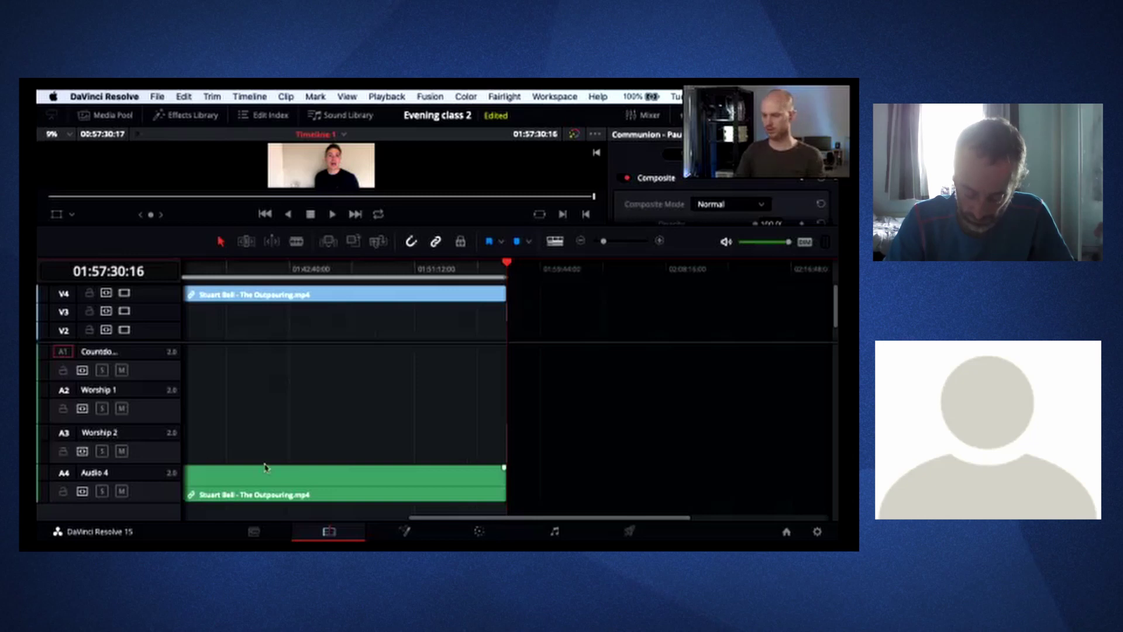
{"action": "scroll", "coordinate": [503, 467], "scroll_direction": "left", "scroll_amount": 5}
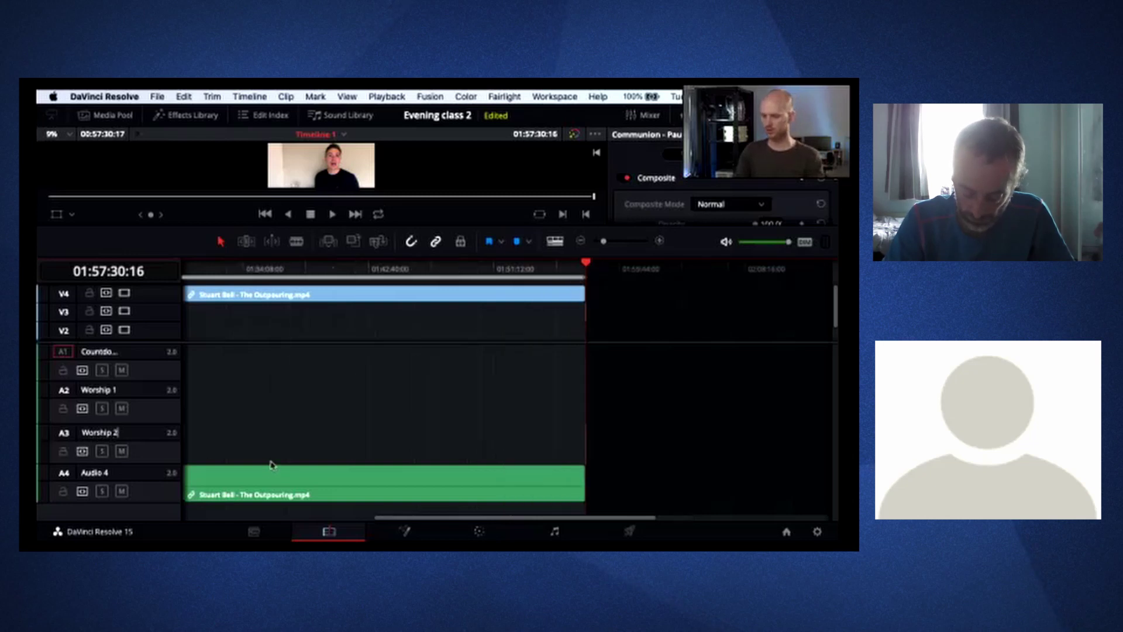
{"action": "double_click", "coordinate": [84, 474]}
{"action": "type", "text": "Sermon"}
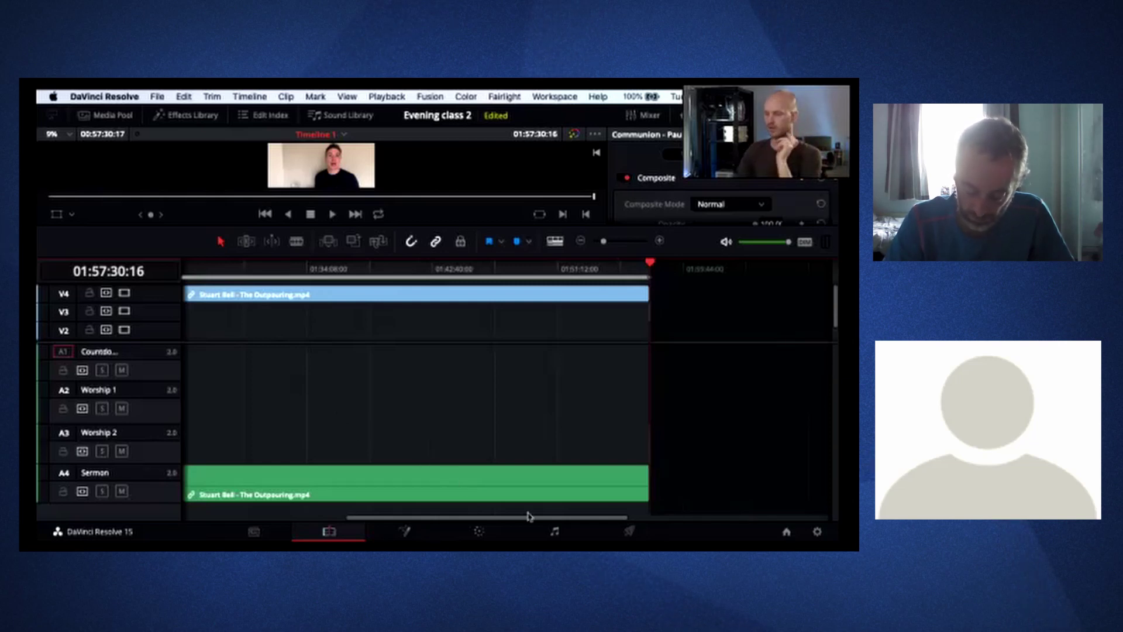
- Switch to the Fairlight page and check the renamed tracks across the mixer's channel strips
{"action": "left_click", "coordinate": [554, 531]}
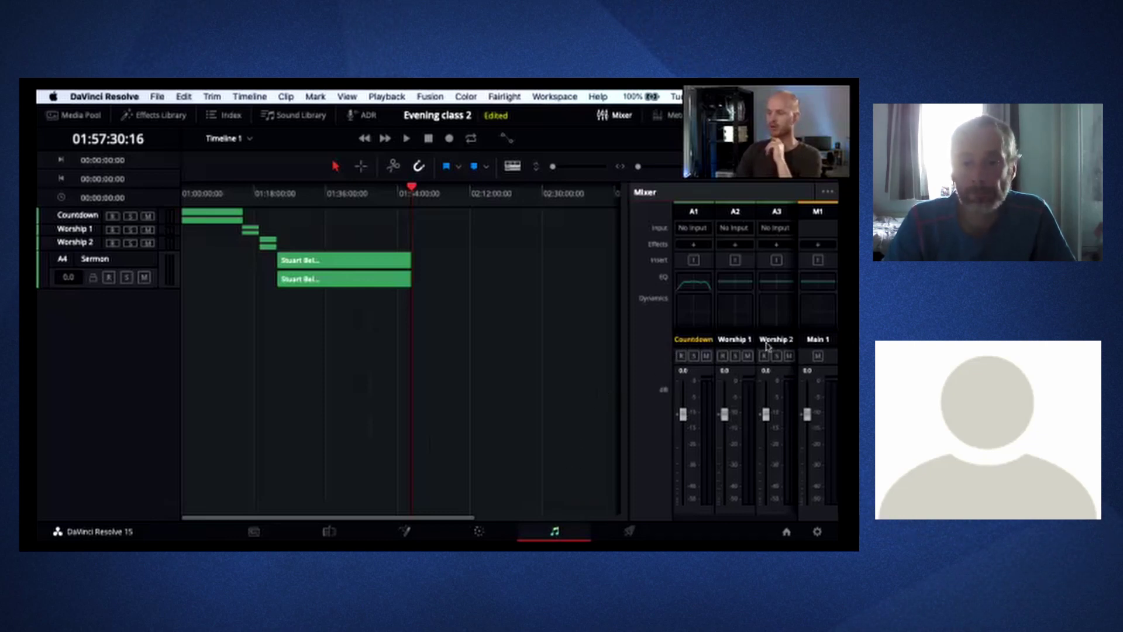
{"action": "scroll", "coordinate": [784, 345], "scroll_direction": "right", "scroll_amount": 2}
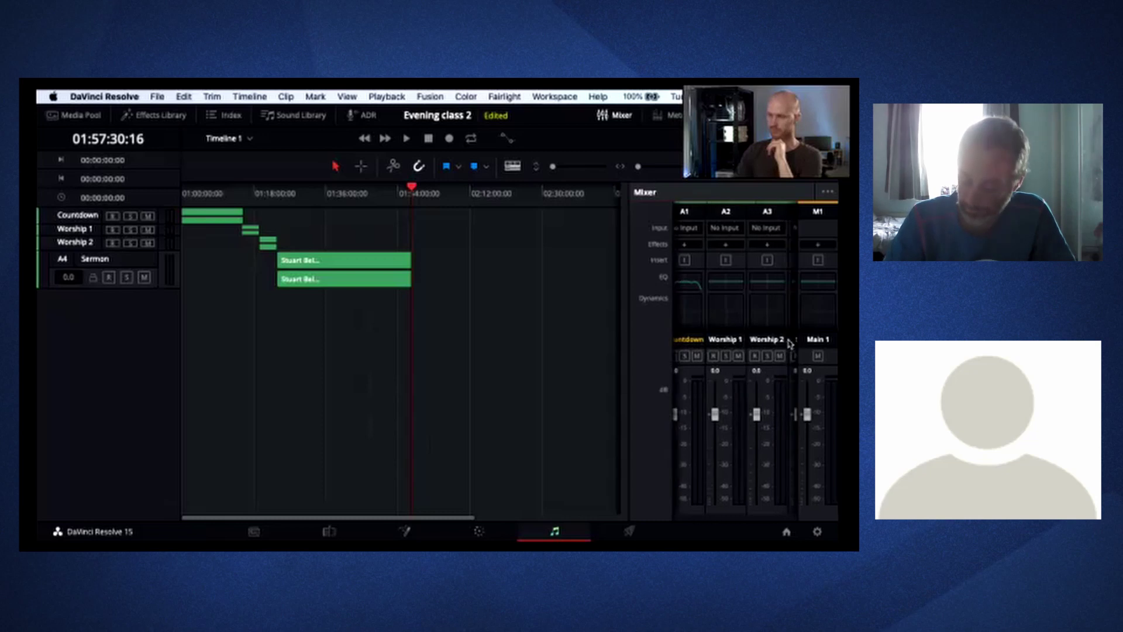
{"action": "scroll", "coordinate": [714, 342], "scroll_direction": "left", "scroll_amount": 2}
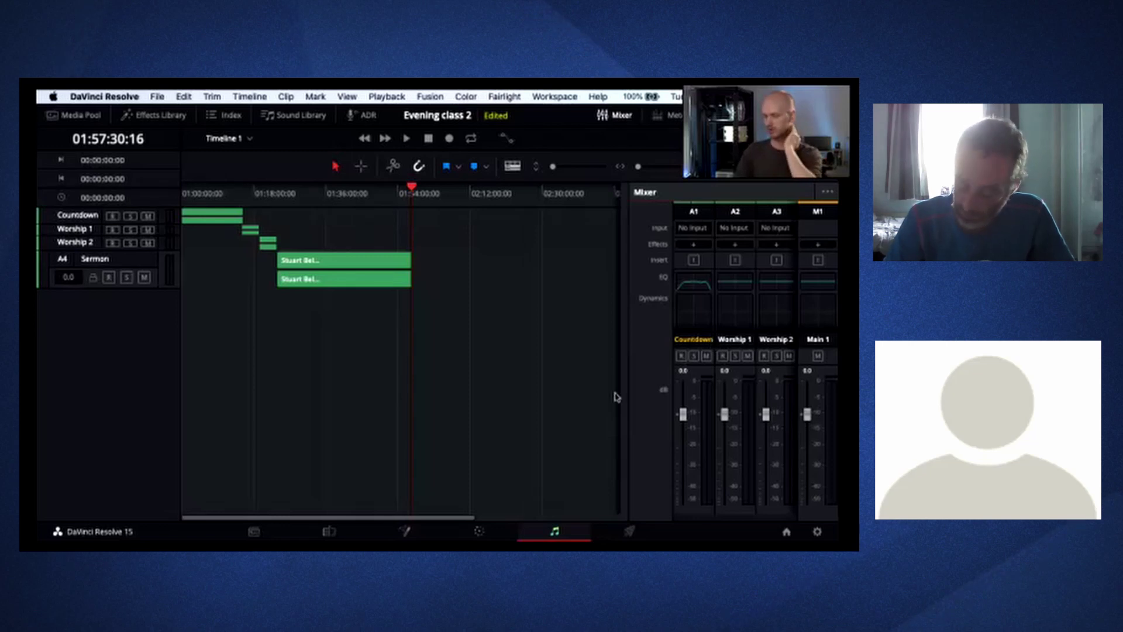
- Return to the Edit page and shrink audio tracks A1 to A4 to their minimum height
{"action": "left_click", "coordinate": [329, 531]}
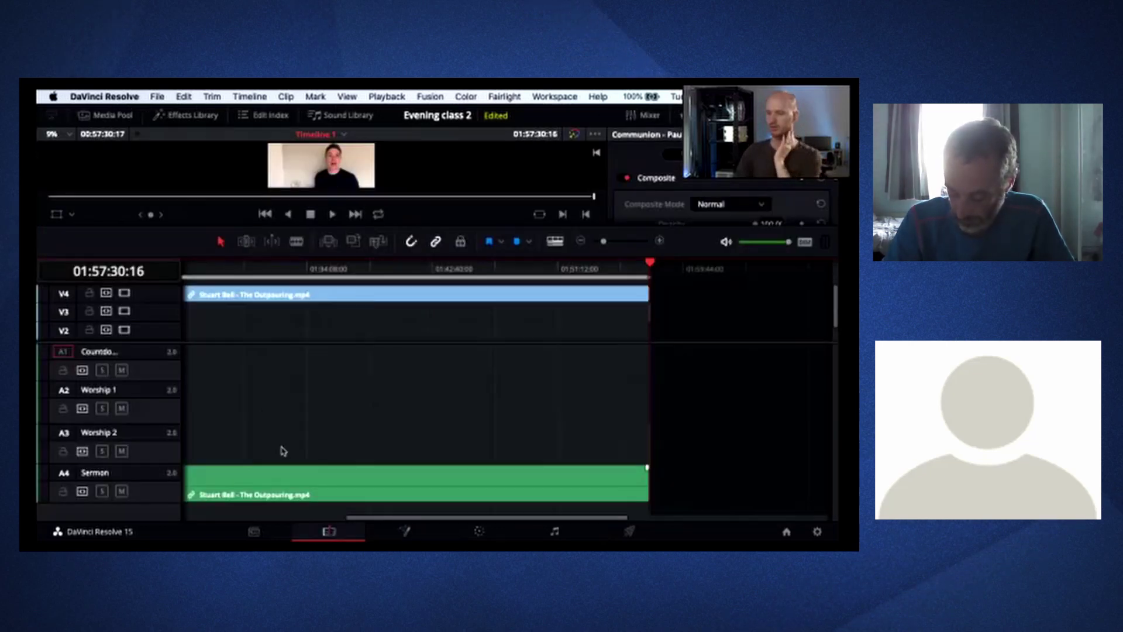
{"action": "left_click_drag", "start_coordinate": [143, 378], "coordinate": [146, 342]}
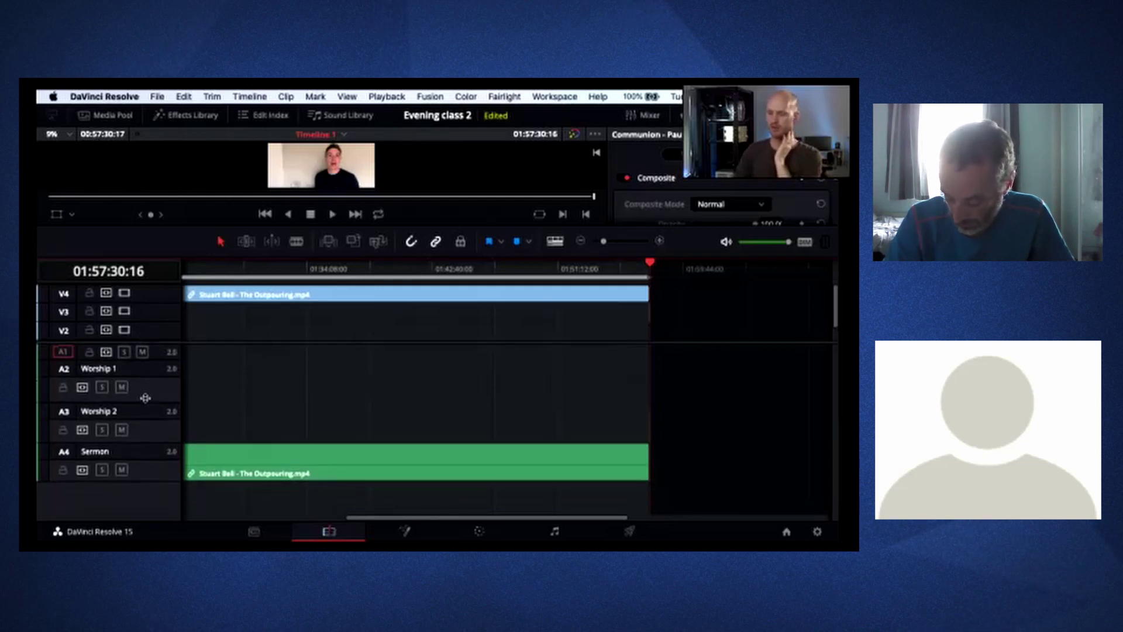
{"action": "left_click_drag", "start_coordinate": [145, 398], "coordinate": [147, 330]}
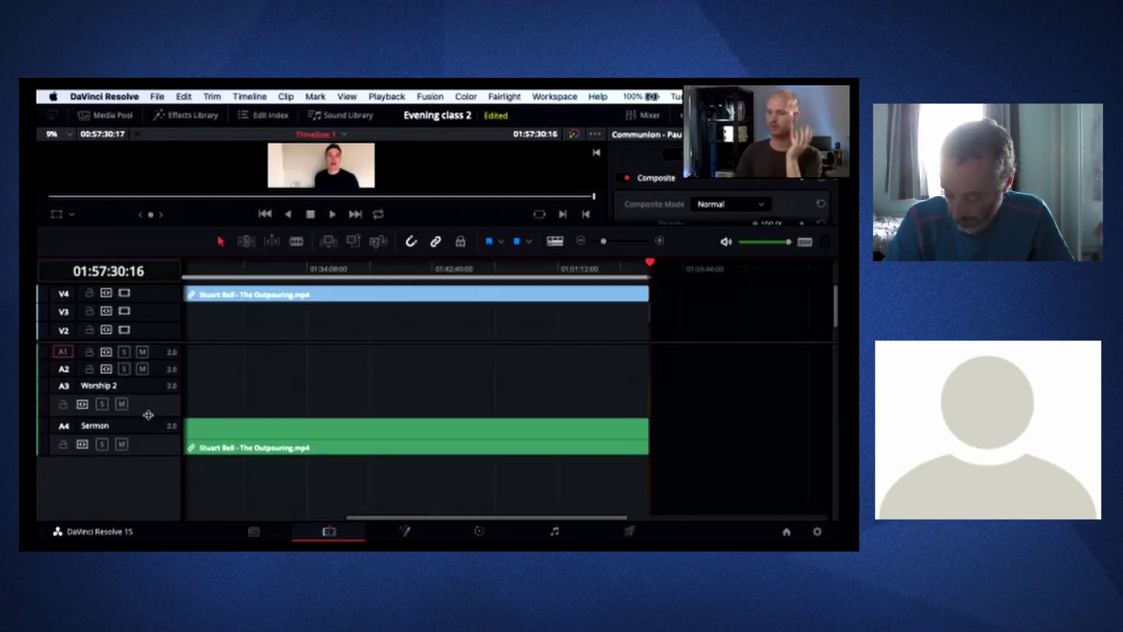
{"action": "left_click_drag", "start_coordinate": [148, 415], "coordinate": [151, 337]}
{"action": "left_click_drag", "start_coordinate": [167, 431], "coordinate": [167, 379]}
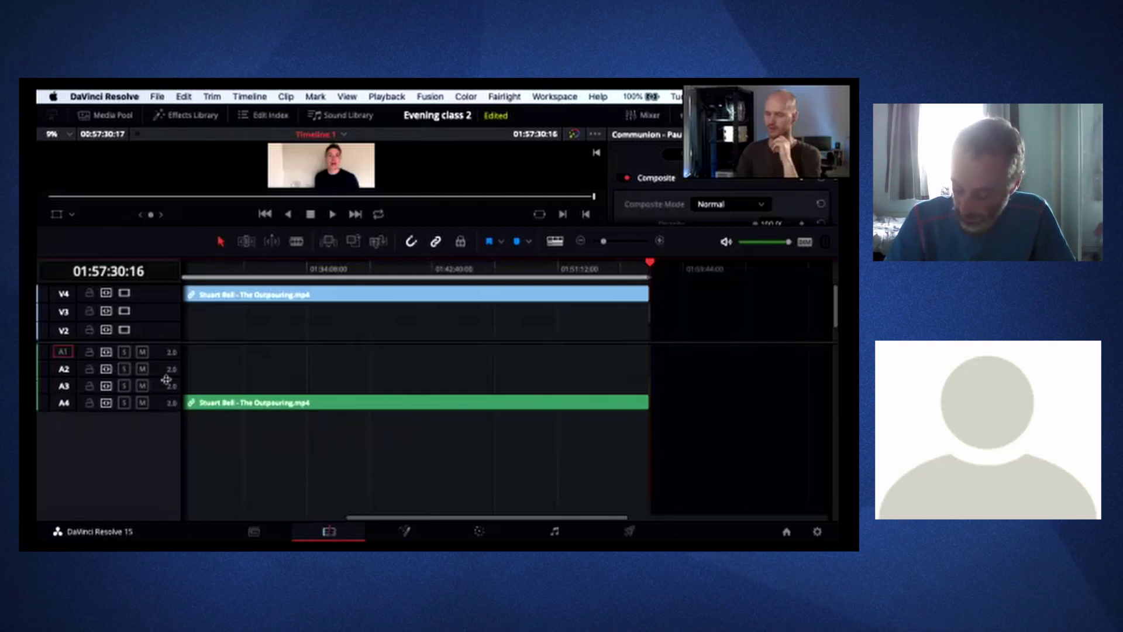
- Enlarge the video tracks and rename V1 to V4 as Countdown, Worship 1, Worship 2 and Sermon
{"action": "left_click_drag", "start_coordinate": [210, 342], "coordinate": [151, 281]}
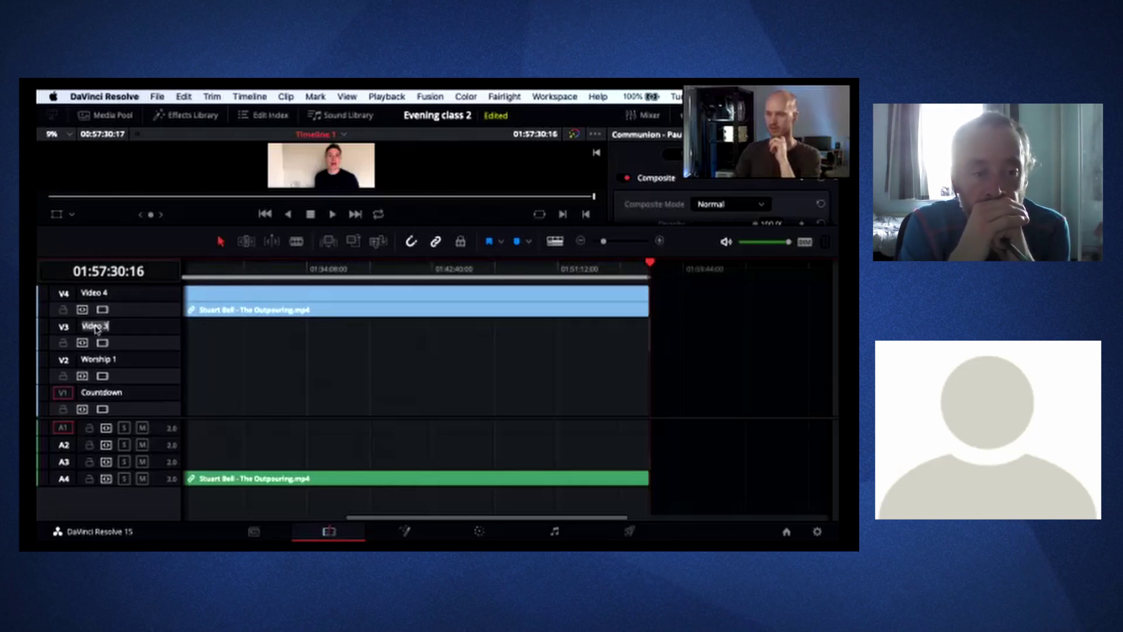
{"action": "type", "text": "Wo"}
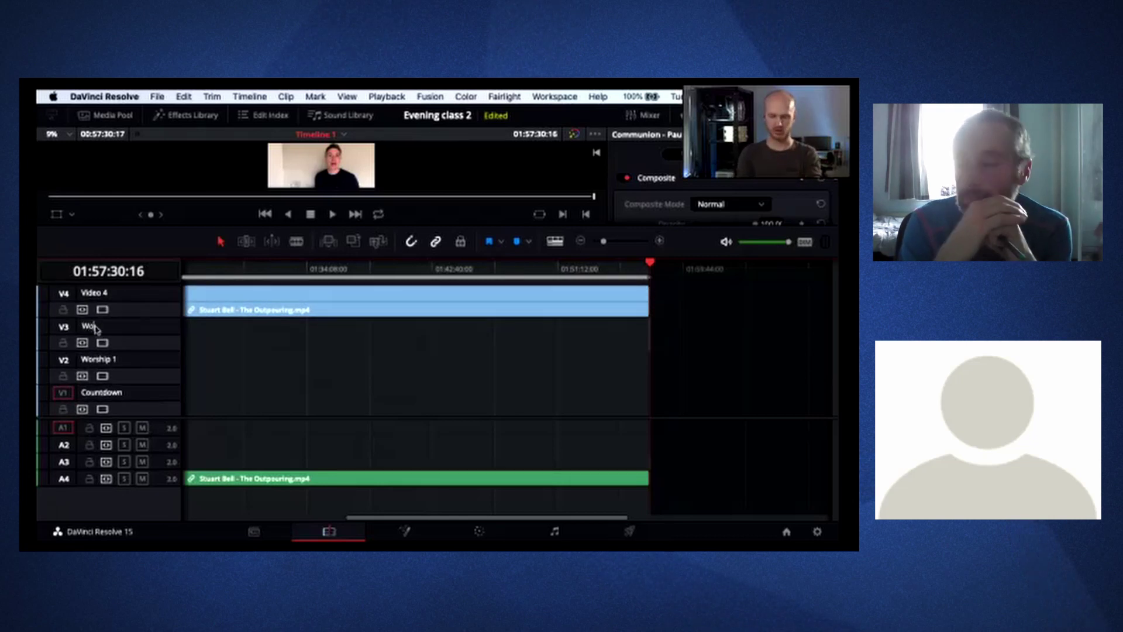
{"action": "type", "text": "rship 2"}
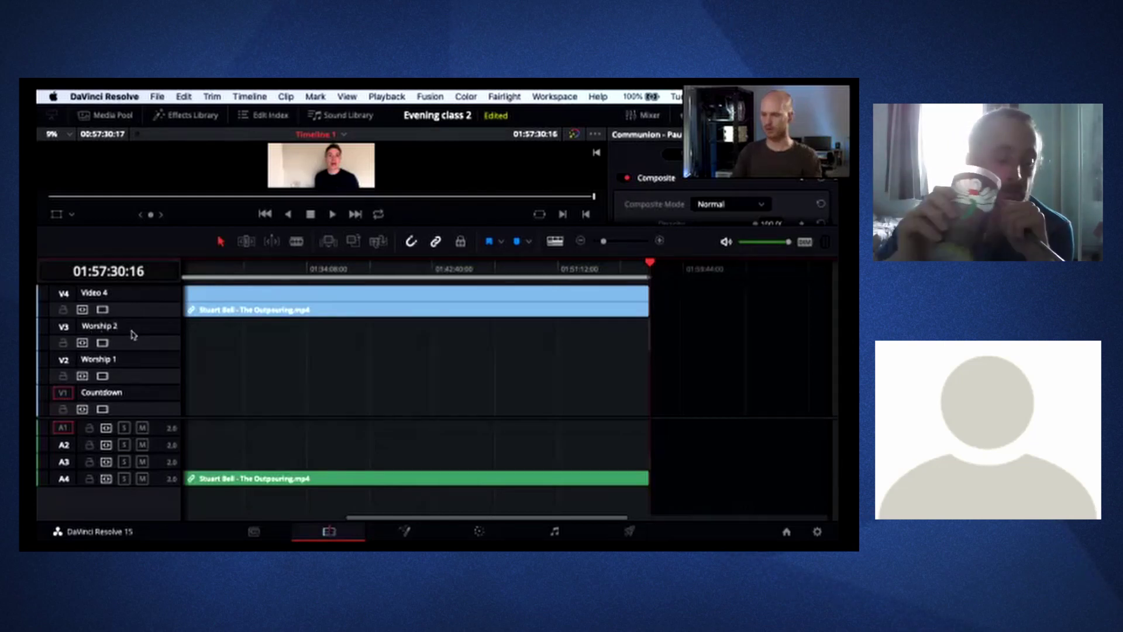
{"action": "double_click", "coordinate": [102, 293]}
{"action": "type", "text": "Sermon"}
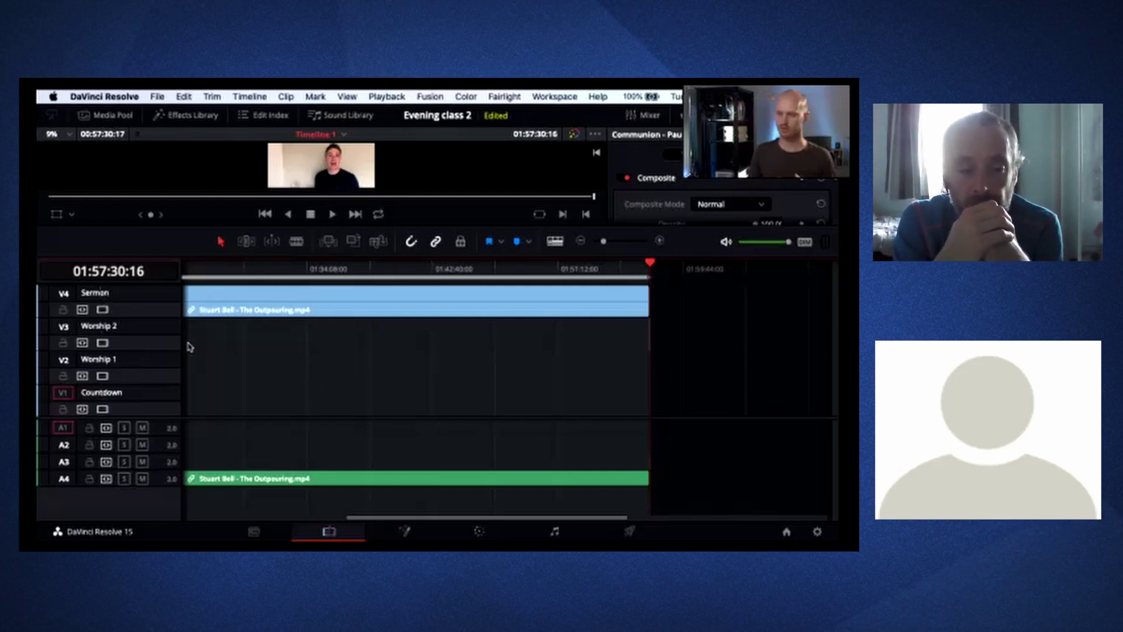
- Link the Great Things video clip on V2 with its audio clip on A2
{"action": "scroll", "coordinate": [234, 324], "scroll_direction": "left", "scroll_amount": 5}
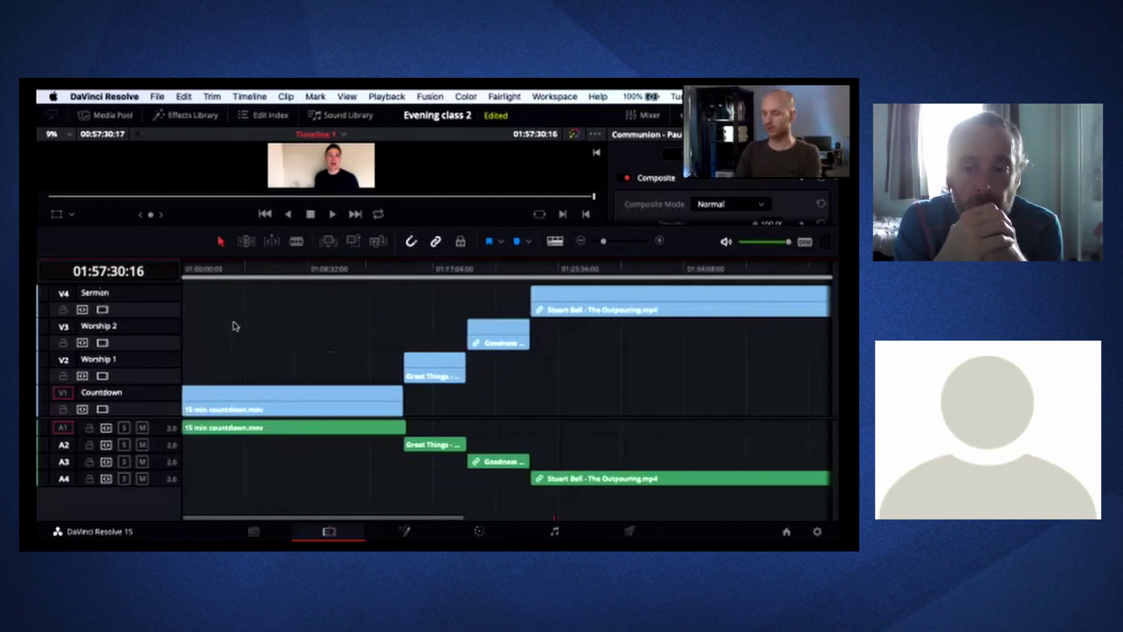
{"action": "left_click", "coordinate": [374, 341]}
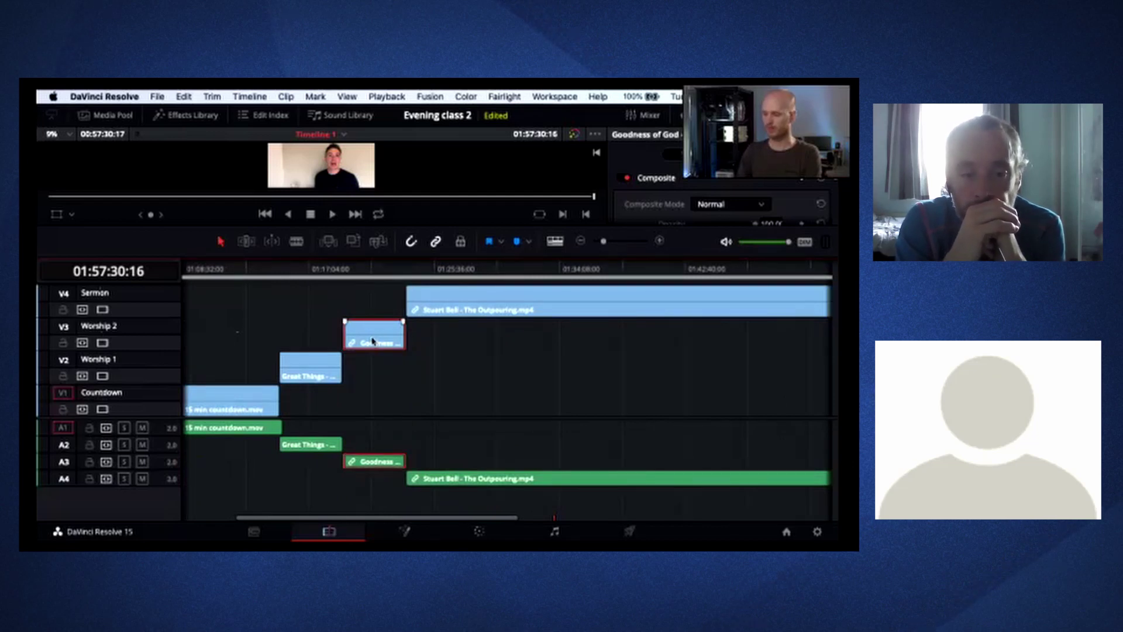
{"action": "left_click", "coordinate": [315, 376]}
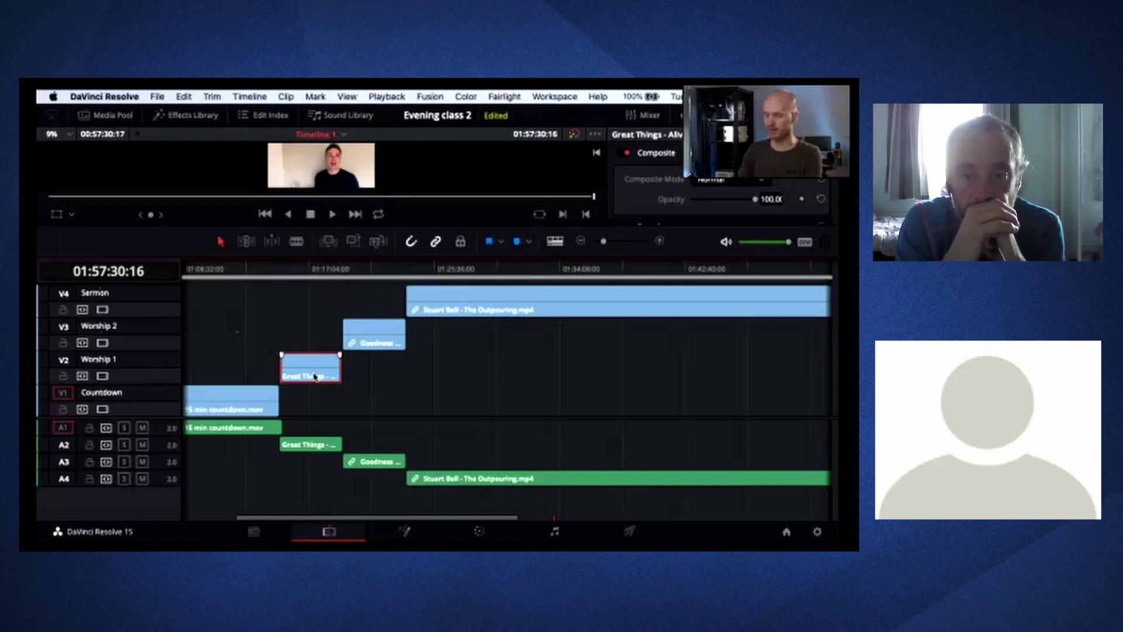
{"action": "left_click", "coordinate": [319, 444]}
{"action": "left_click_drag", "start_coordinate": [311, 322], "coordinate": [326, 447]}
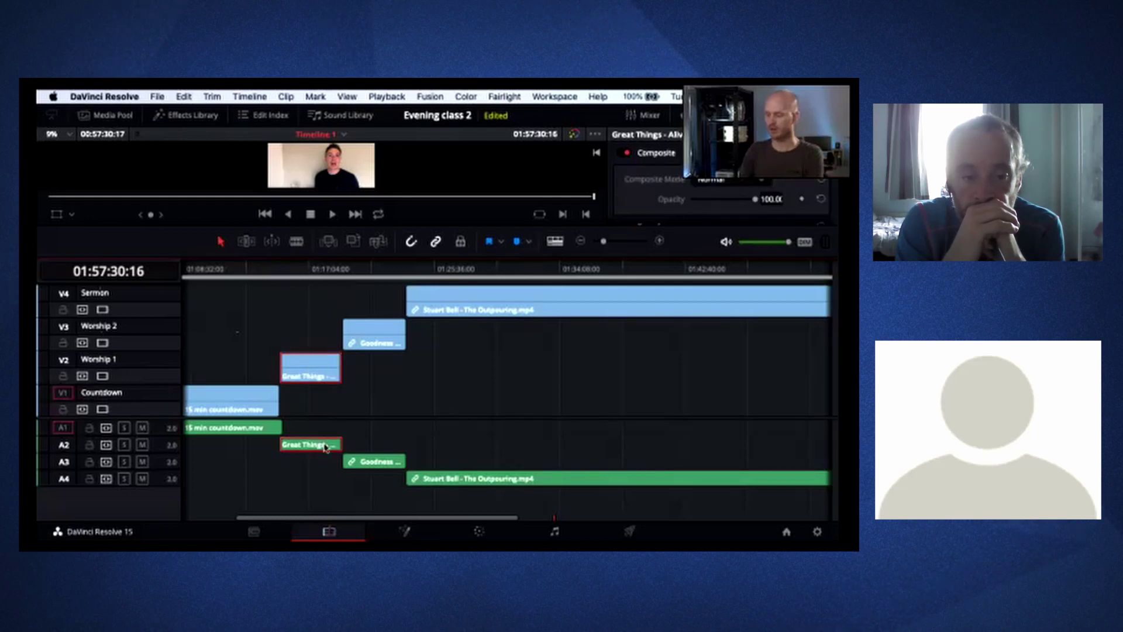
{"action": "right_click", "coordinate": [326, 448]}
{"action": "left_click", "coordinate": [338, 437]}
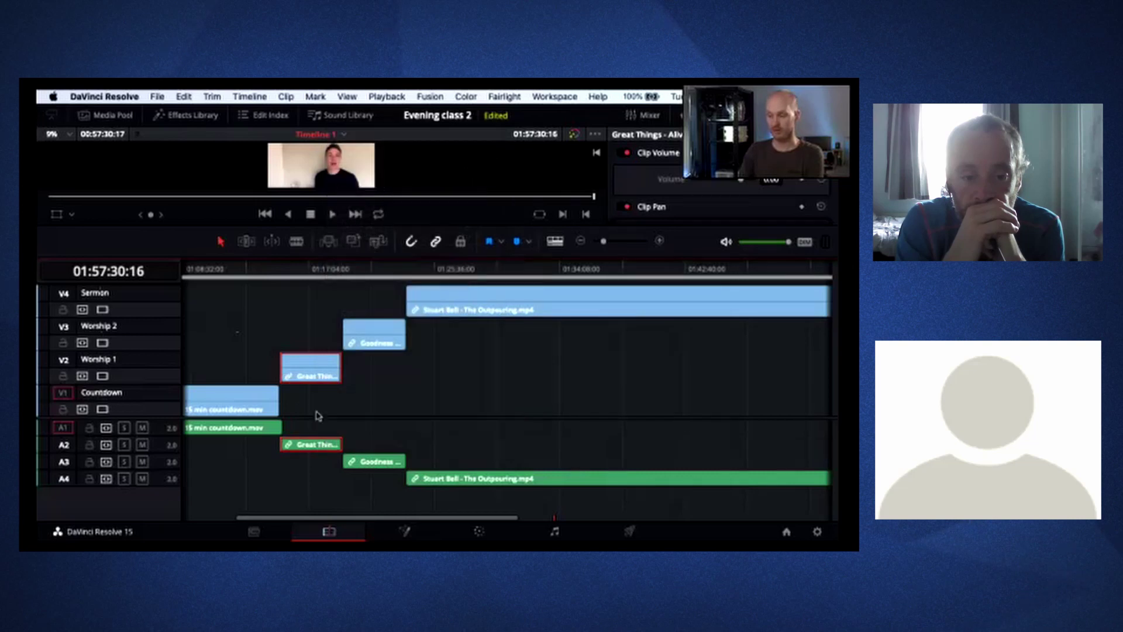
- Set the clip color of the Great Things and Goodness video and audio clips to Orange
{"action": "left_click", "coordinate": [308, 379]}
{"action": "left_click", "coordinate": [310, 321]}
{"action": "left_click_drag", "start_coordinate": [300, 297], "coordinate": [349, 364]}
{"action": "right_click", "coordinate": [367, 343]}
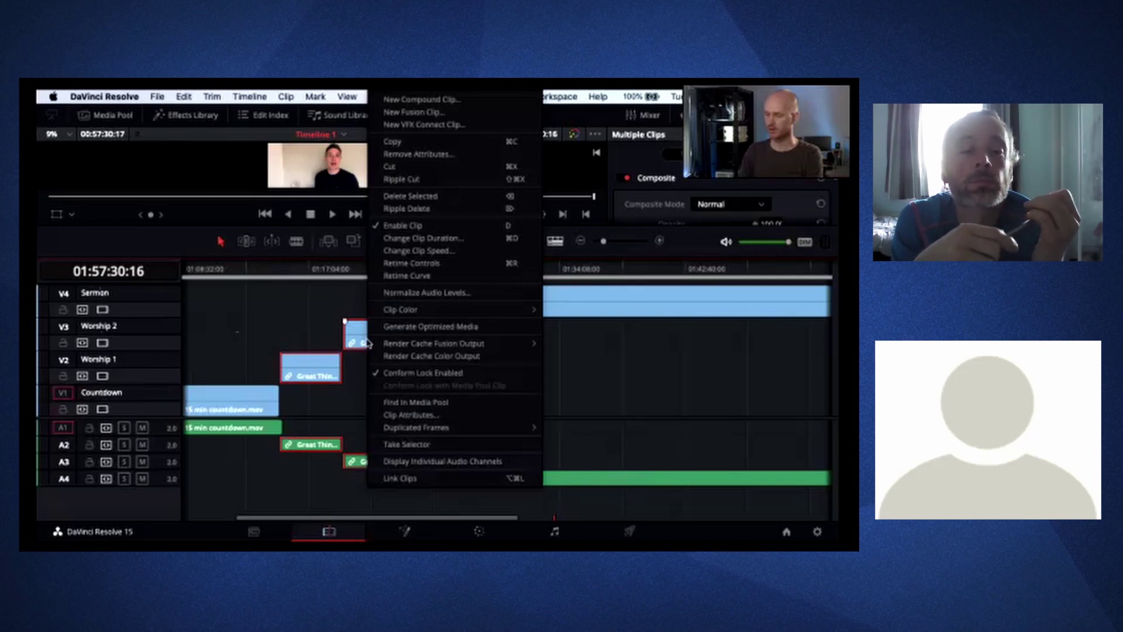
{"action": "mouse_move", "coordinate": [412, 315]}
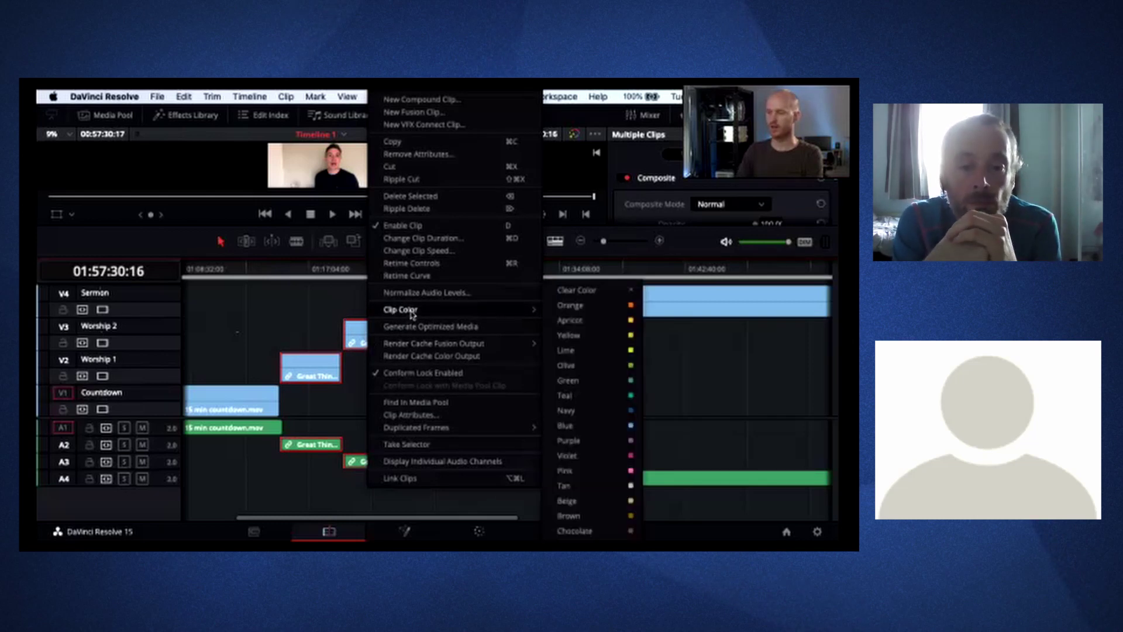
{"action": "left_click", "coordinate": [589, 306]}
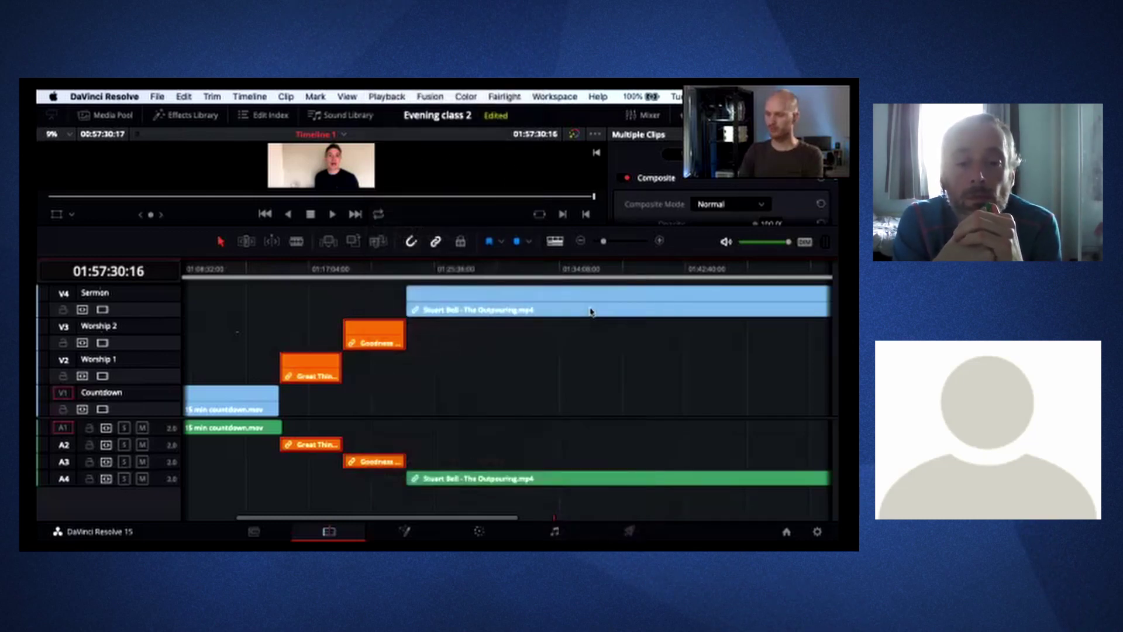
- Set the clip color of the linked sermon video and audio clips on V4 and A4 to Green
{"action": "left_click", "coordinate": [545, 343]}
{"action": "right_click", "coordinate": [535, 310]}
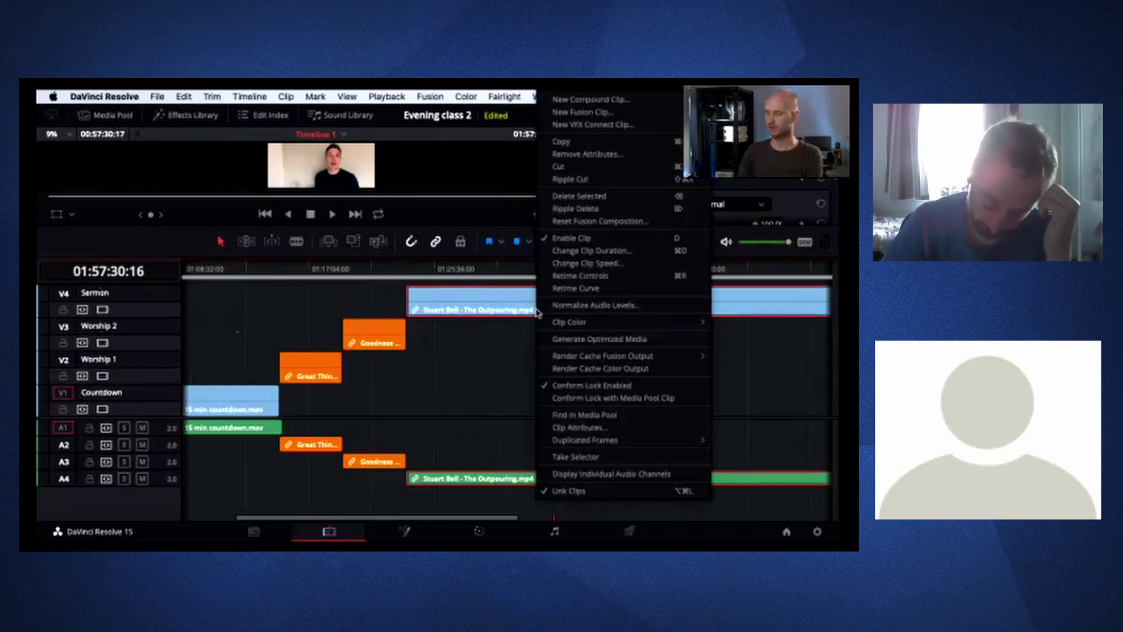
{"action": "mouse_move", "coordinate": [570, 321]}
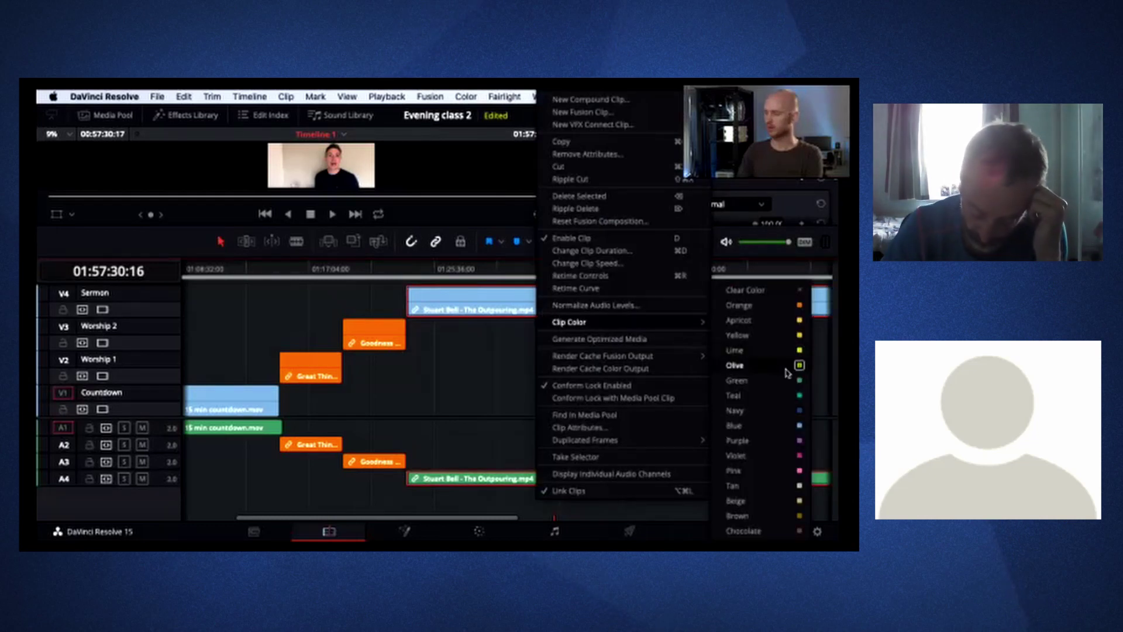
{"action": "left_click", "coordinate": [788, 380]}
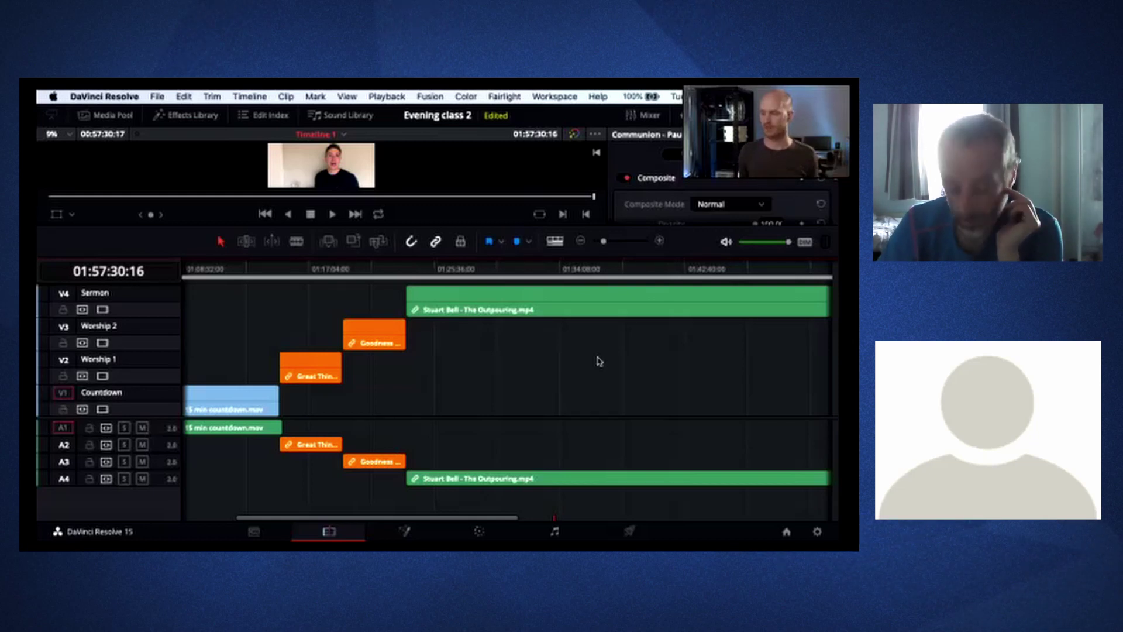
- Switch to the Fairlight page and increase the heights of the Worship 2, Worship 1 and Countdown tracks
{"action": "scroll", "coordinate": [599, 361], "scroll_direction": "left", "scroll_amount": 3}
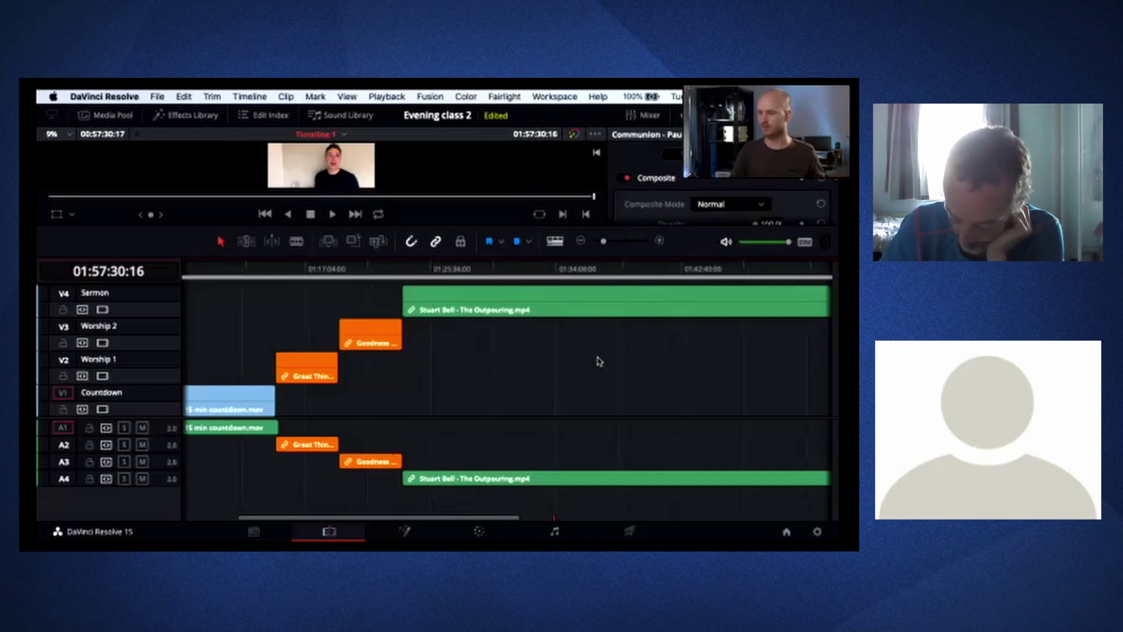
{"action": "scroll", "coordinate": [599, 361], "scroll_direction": "left", "scroll_amount": 5}
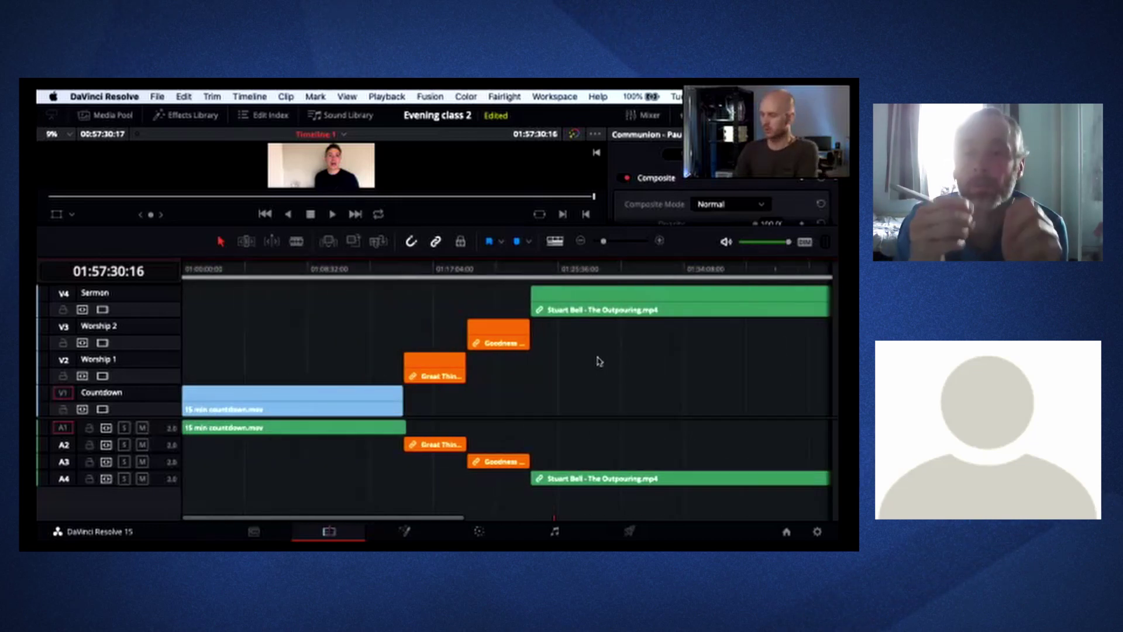
{"action": "scroll", "coordinate": [633, 371], "scroll_direction": "right", "scroll_amount": 8}
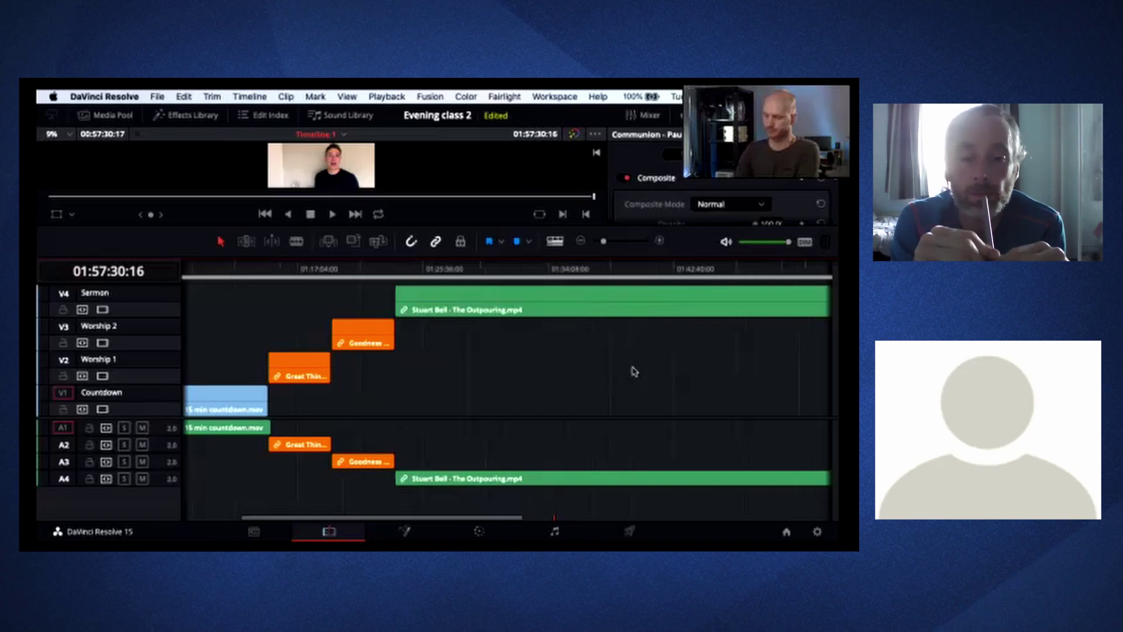
{"action": "scroll", "coordinate": [634, 370], "scroll_direction": "right", "scroll_amount": 6}
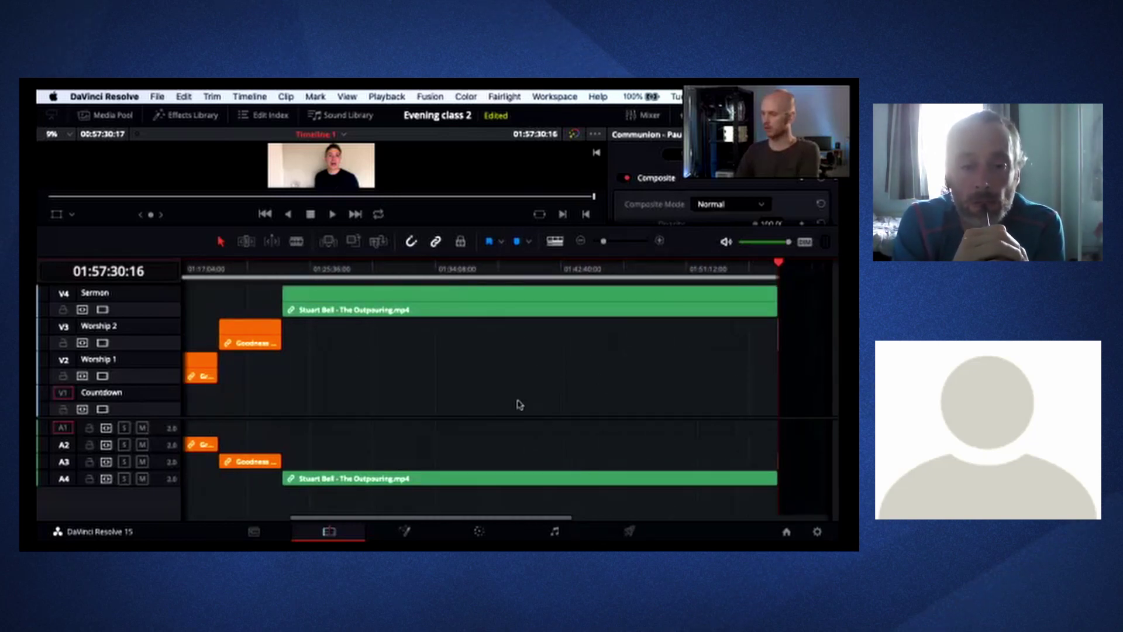
{"action": "left_click", "coordinate": [556, 532]}
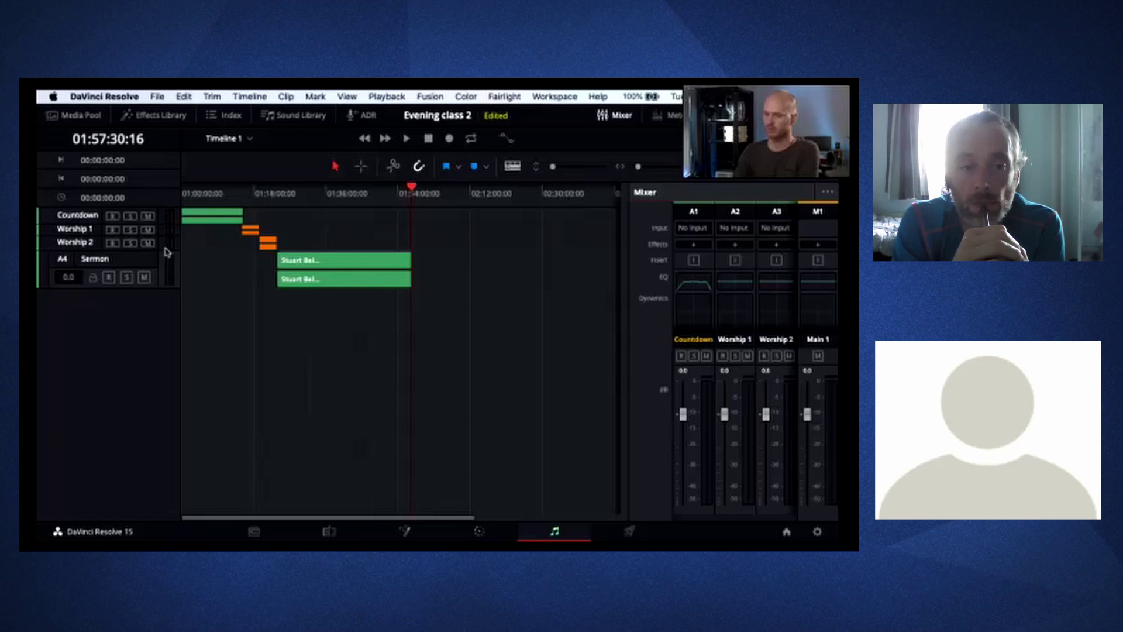
{"action": "left_click_drag", "start_coordinate": [165, 251], "coordinate": [169, 314]}
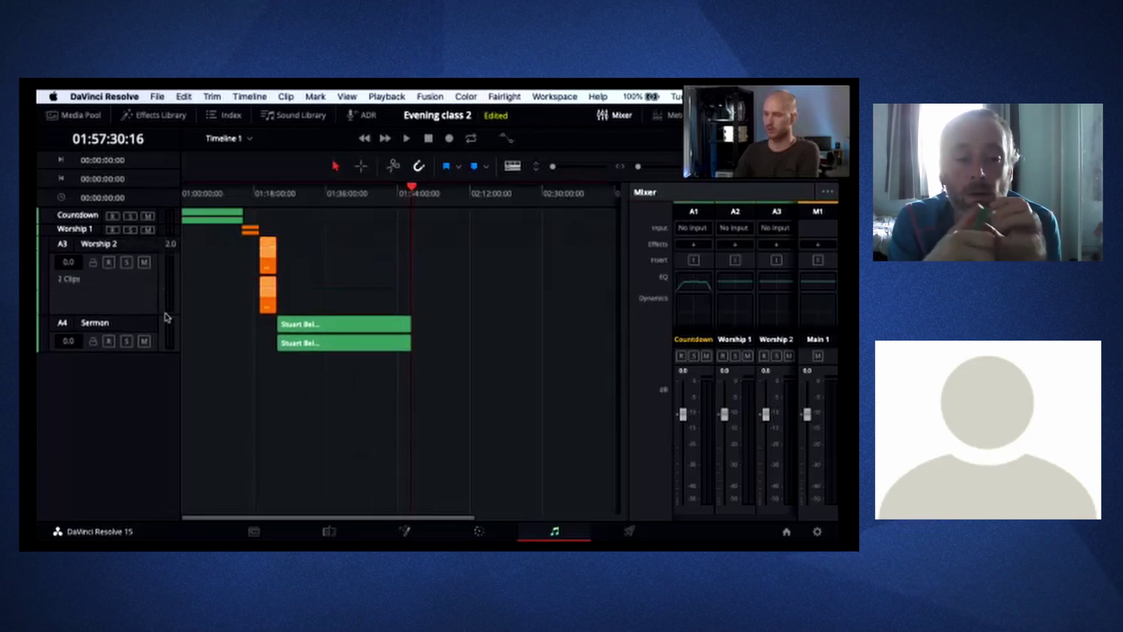
{"action": "left_click_drag", "start_coordinate": [164, 234], "coordinate": [155, 303]}
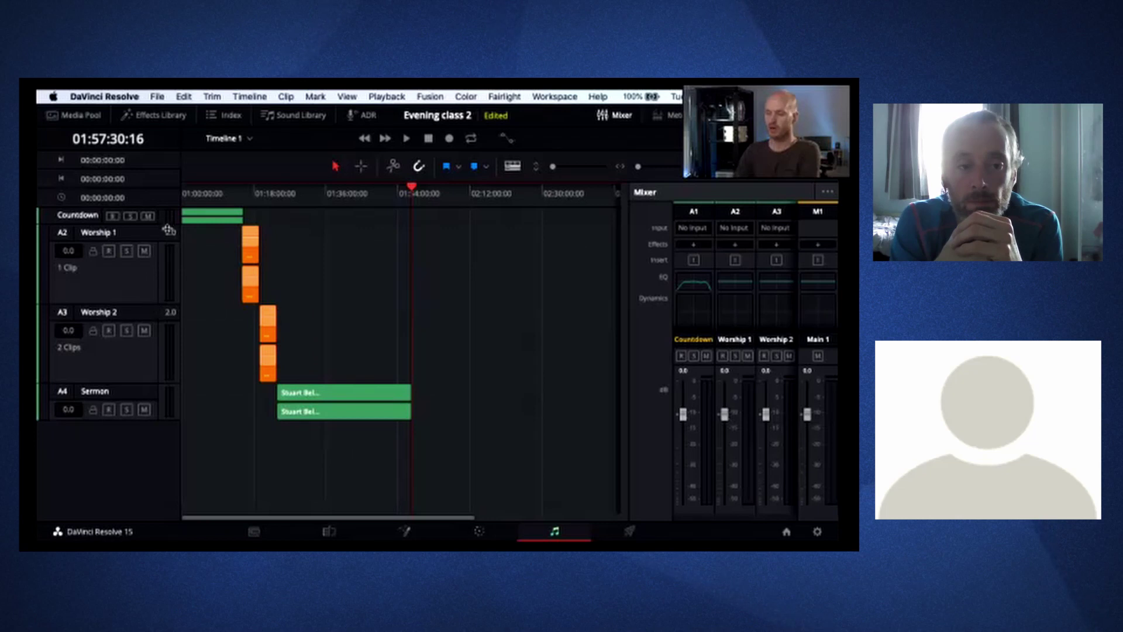
{"action": "left_click_drag", "start_coordinate": [168, 229], "coordinate": [162, 294]}
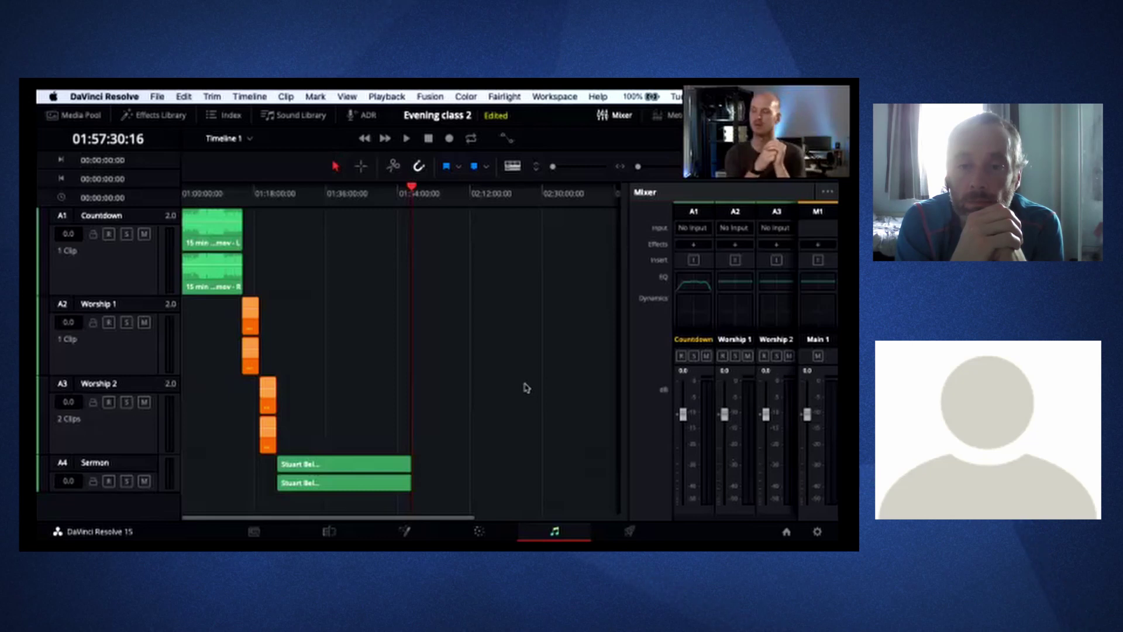
- Return to the Edit page and normalize the sermon clip's audio on A4 to a reference level of -1 dBFS
{"action": "left_click", "coordinate": [328, 533]}
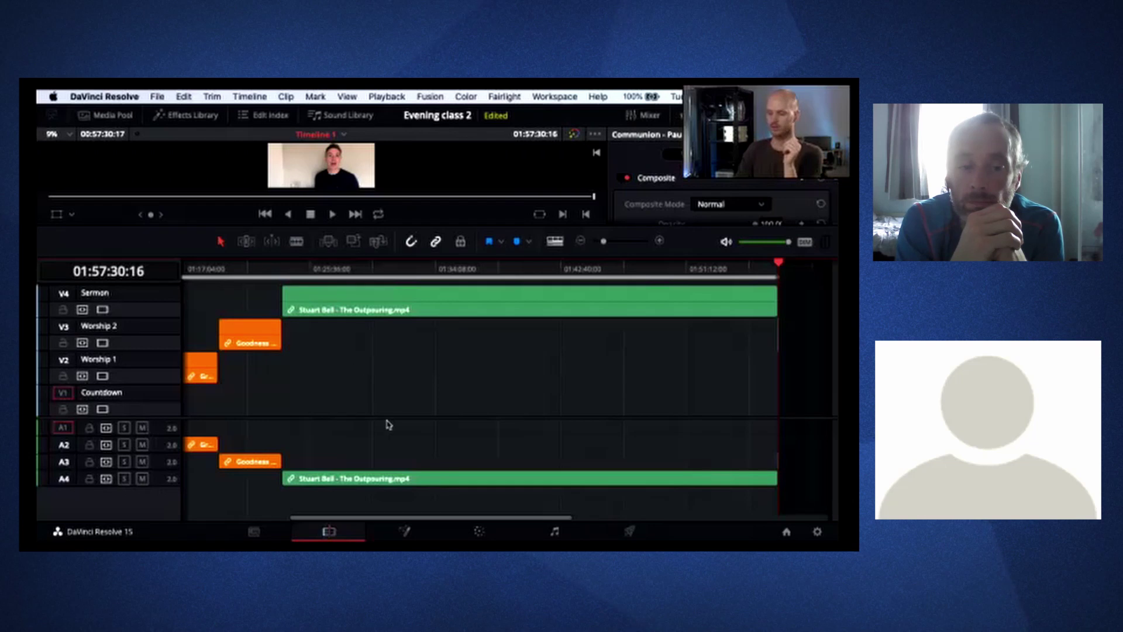
{"action": "right_click", "coordinate": [394, 483]}
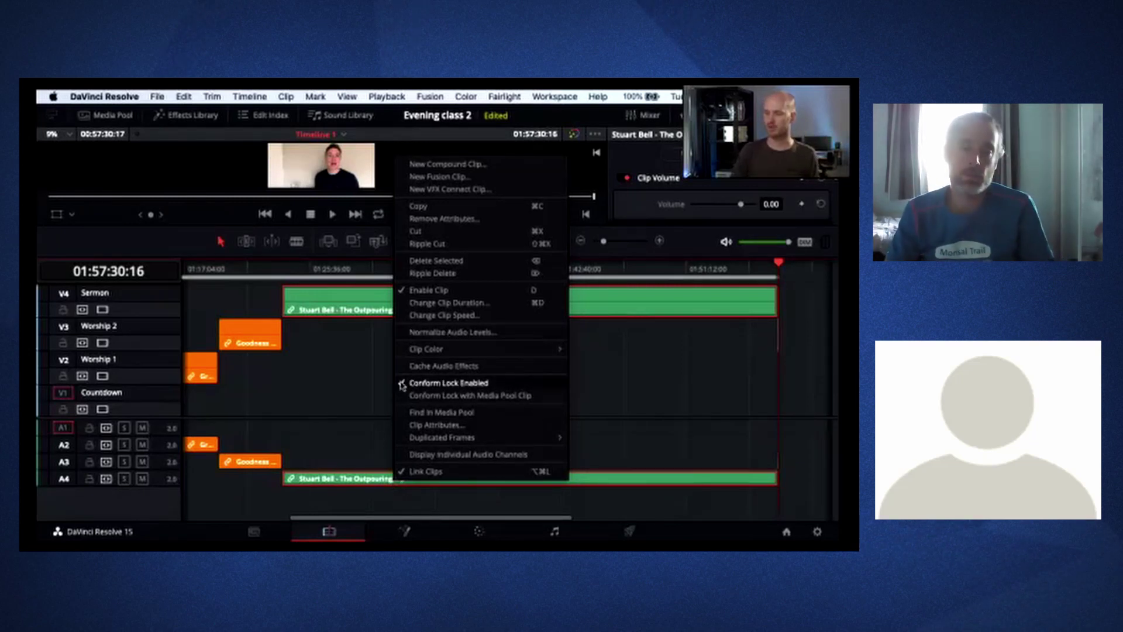
{"action": "left_click", "coordinate": [478, 333]}
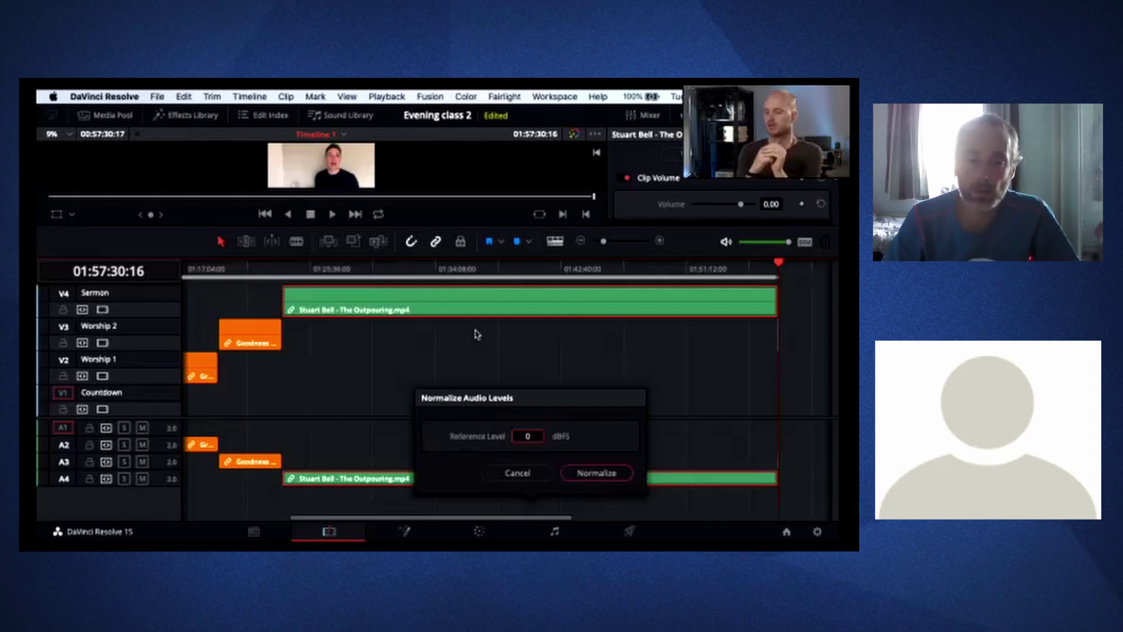
{"action": "left_click", "coordinate": [528, 436]}
{"action": "type", "text": "-1"}
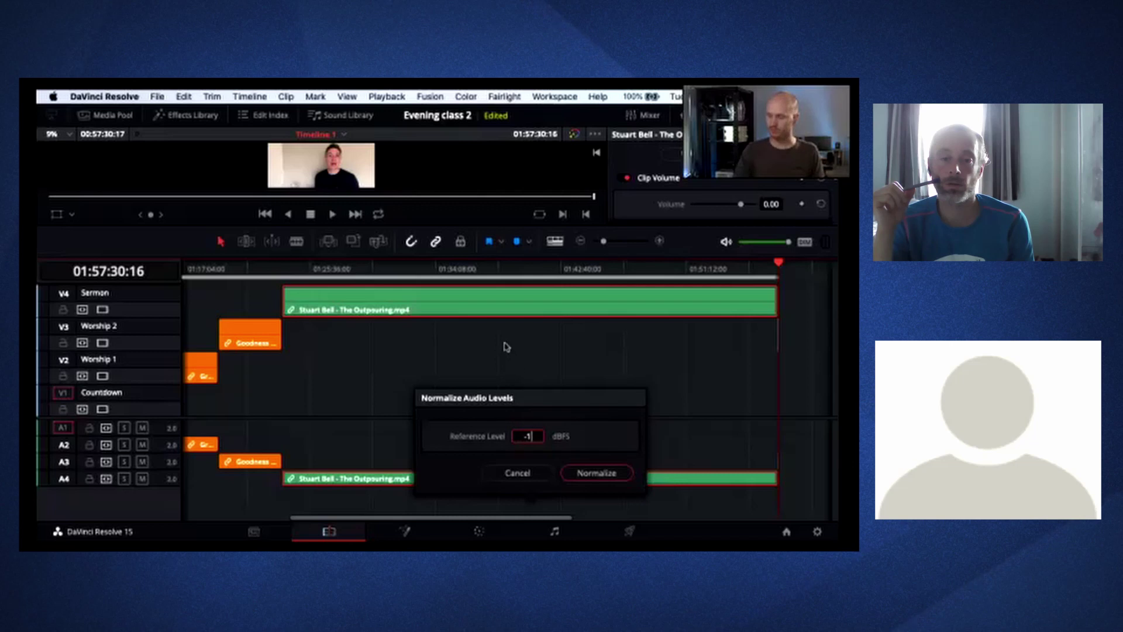
{"action": "left_click", "coordinate": [593, 475]}
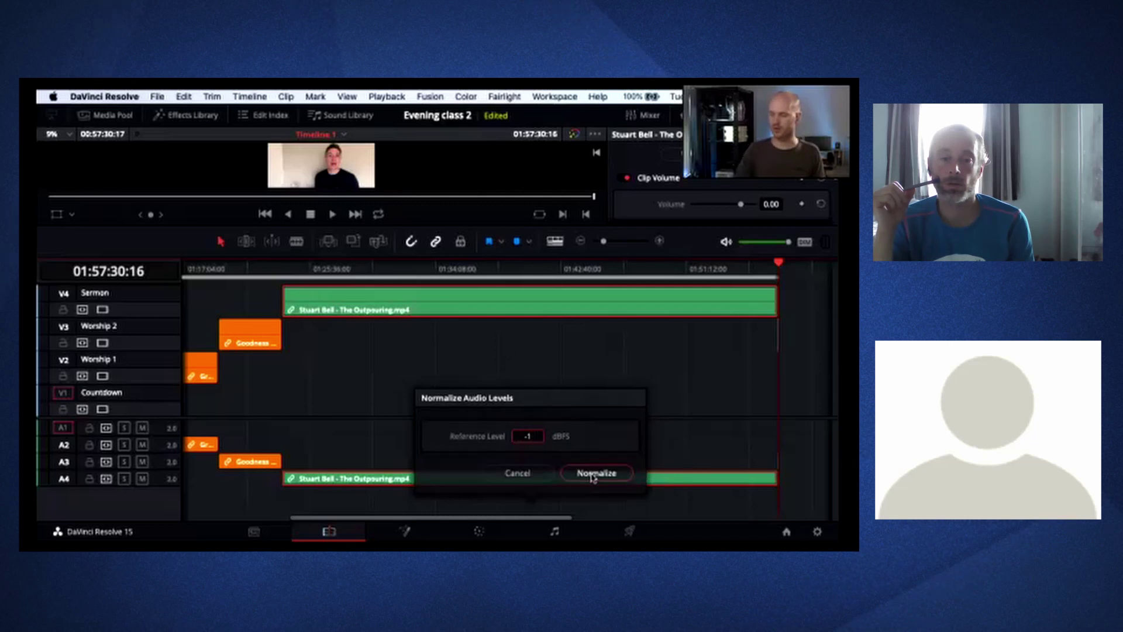
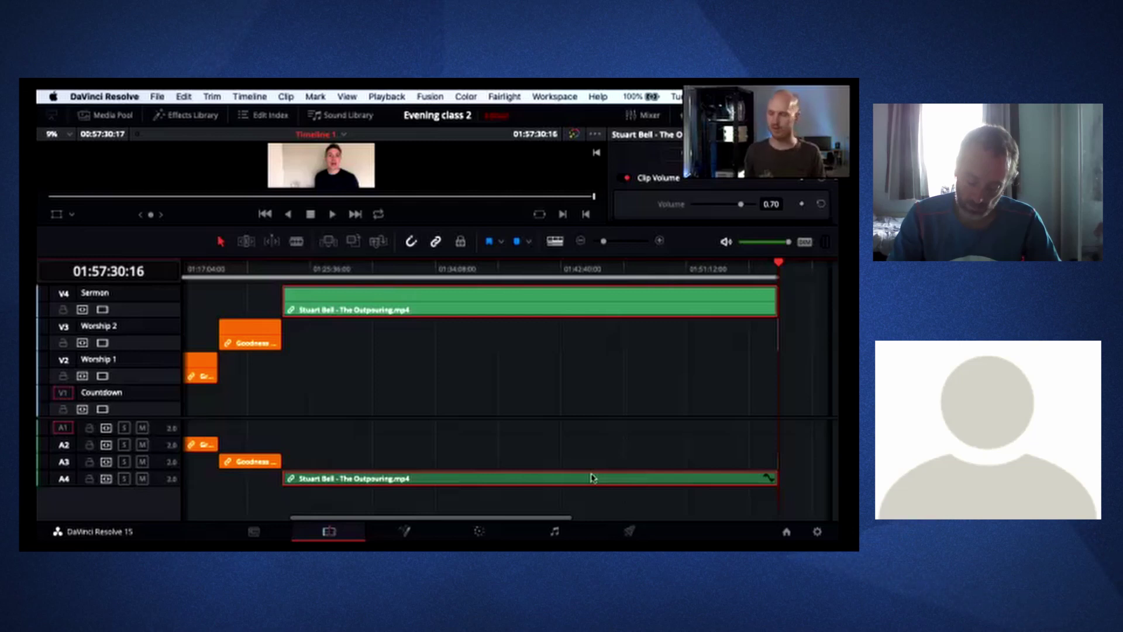
- On the Fairlight page, set the Worship 2 fader to about 2.5 dB and the Worship 1 fader to about -3.3 dB
{"action": "scroll", "coordinate": [578, 392], "scroll_direction": "left", "scroll_amount": 3}
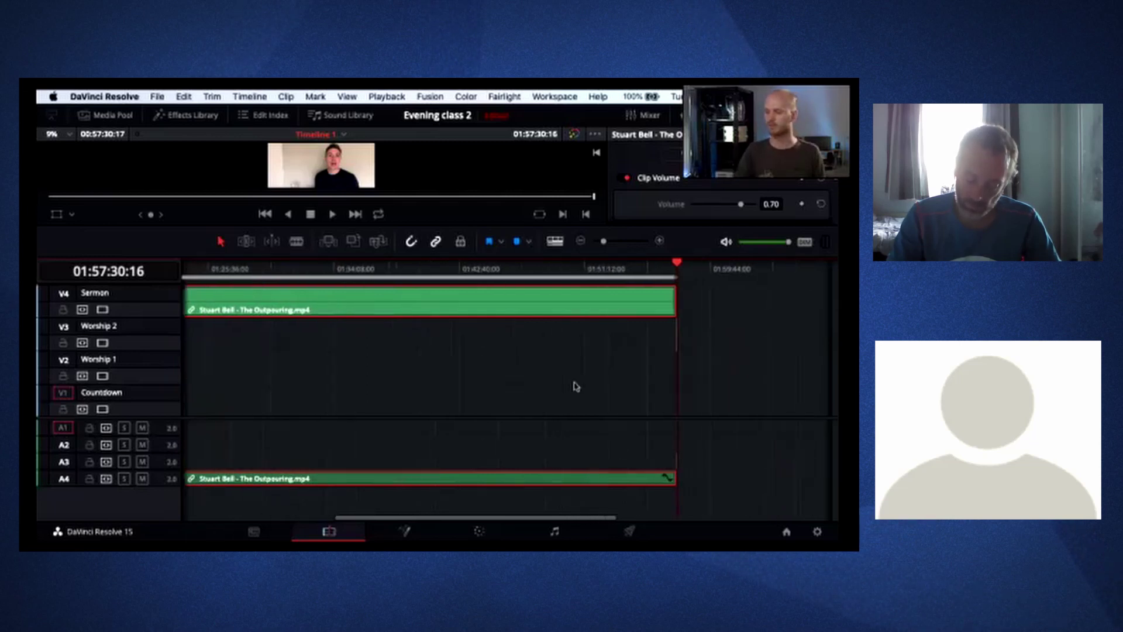
{"action": "scroll", "coordinate": [576, 386], "scroll_direction": "left", "scroll_amount": 2}
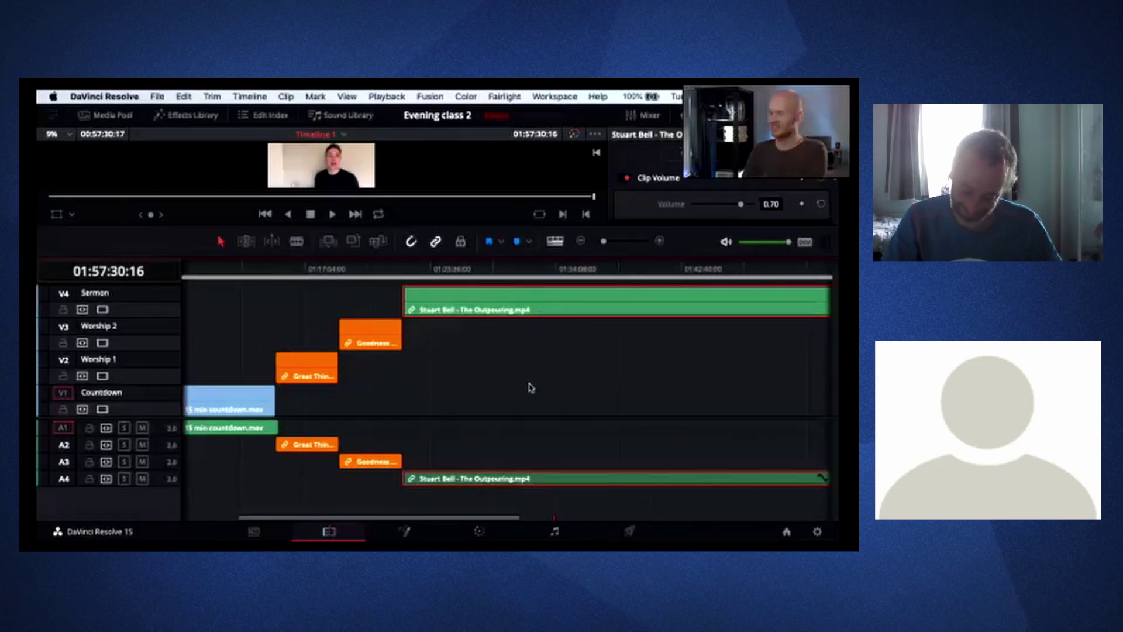
{"action": "scroll", "coordinate": [530, 387], "scroll_direction": "left", "scroll_amount": 4}
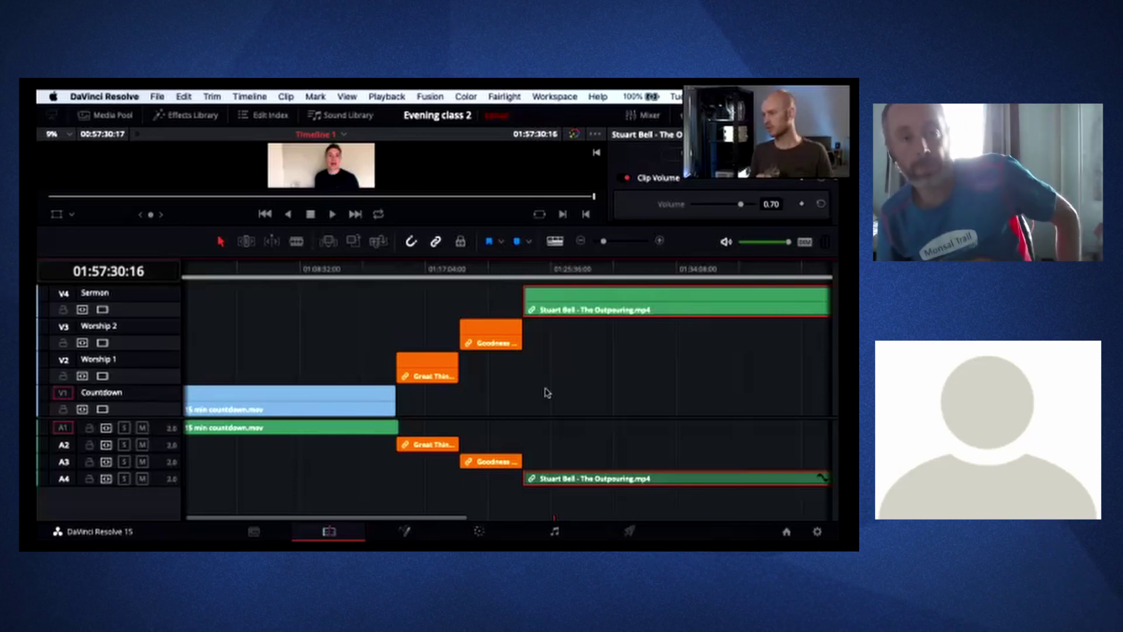
{"action": "left_click", "coordinate": [552, 531]}
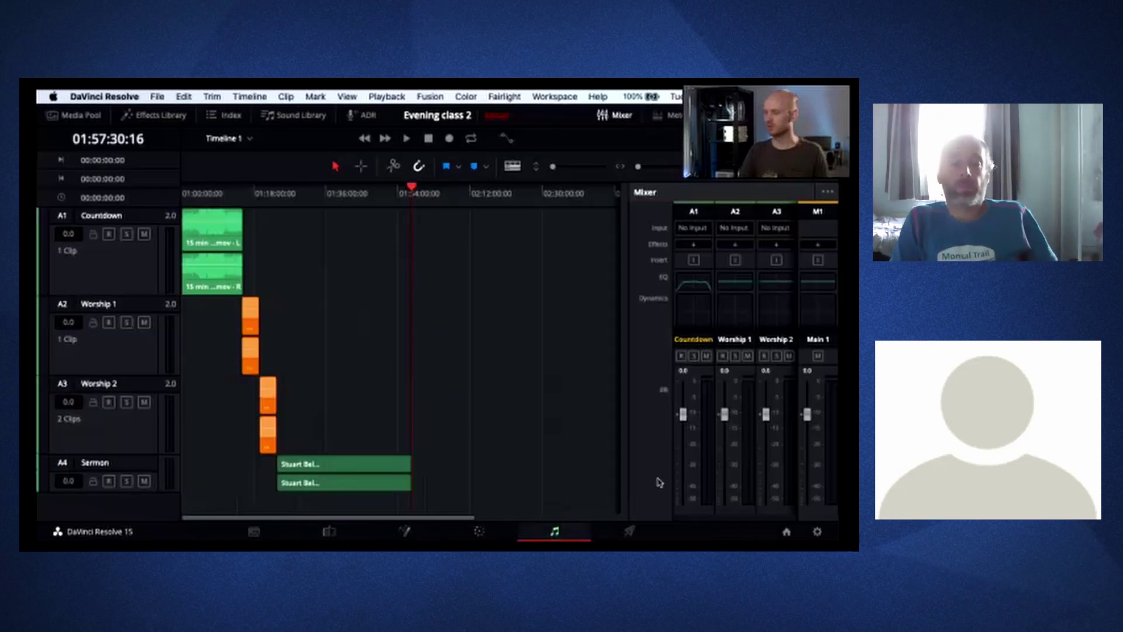
{"action": "left_click_drag", "start_coordinate": [768, 417], "coordinate": [770, 408]}
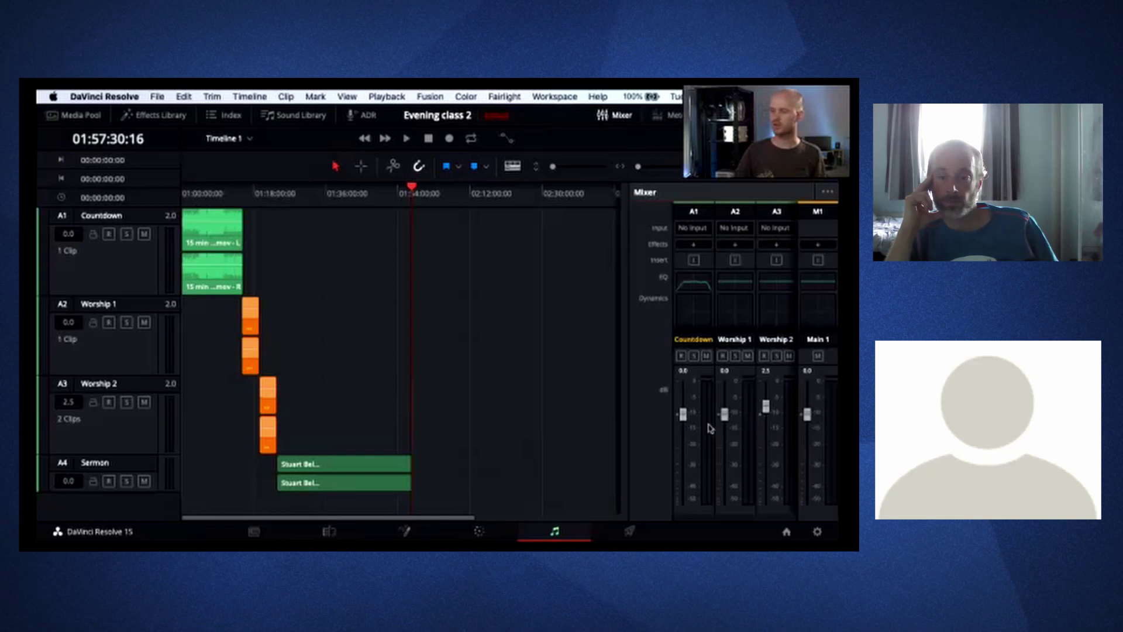
{"action": "left_click_drag", "start_coordinate": [724, 419], "coordinate": [726, 430]}
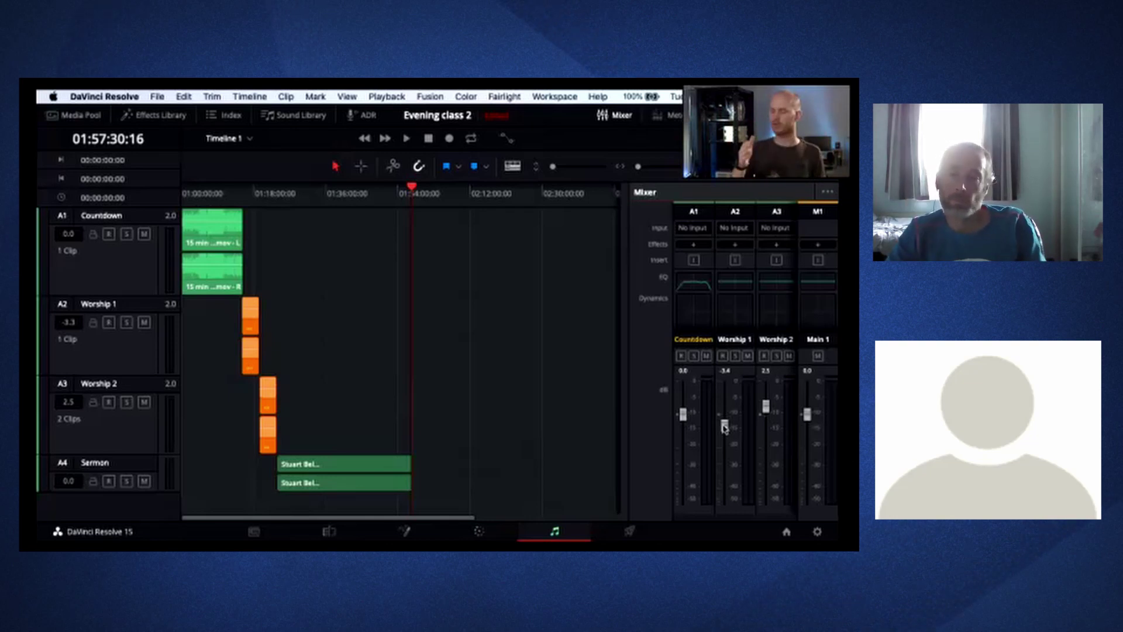
{"action": "left_click_drag", "start_coordinate": [724, 428], "coordinate": [724, 427]}
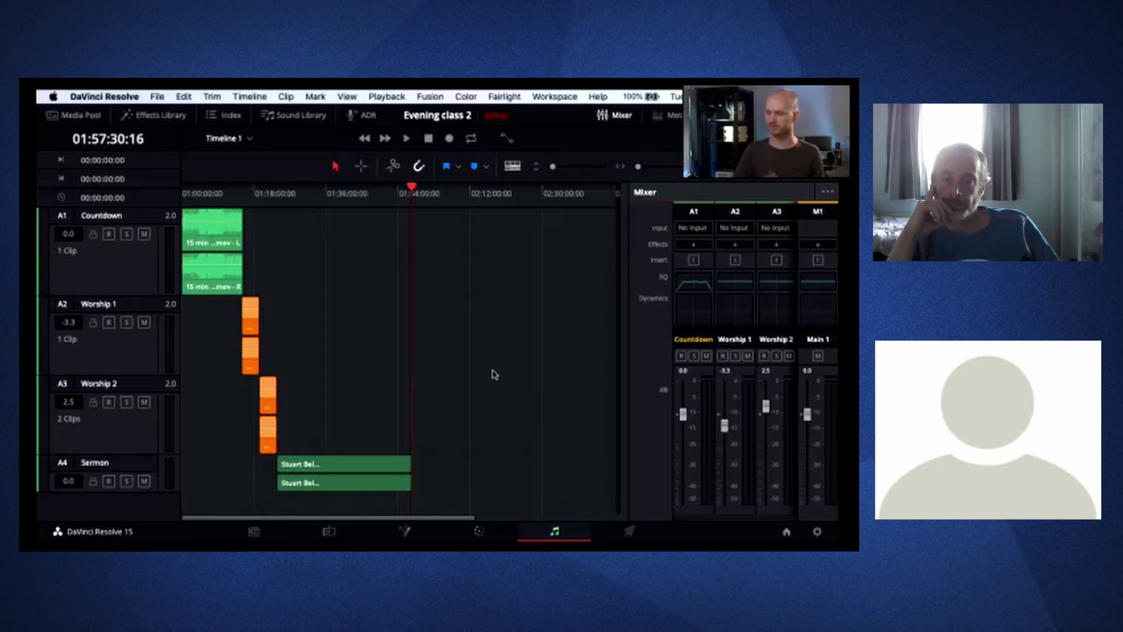
- Return to the Edit page and shrink video tracks V1, V2 and V3 to their minimum height
{"action": "left_click", "coordinate": [329, 531]}
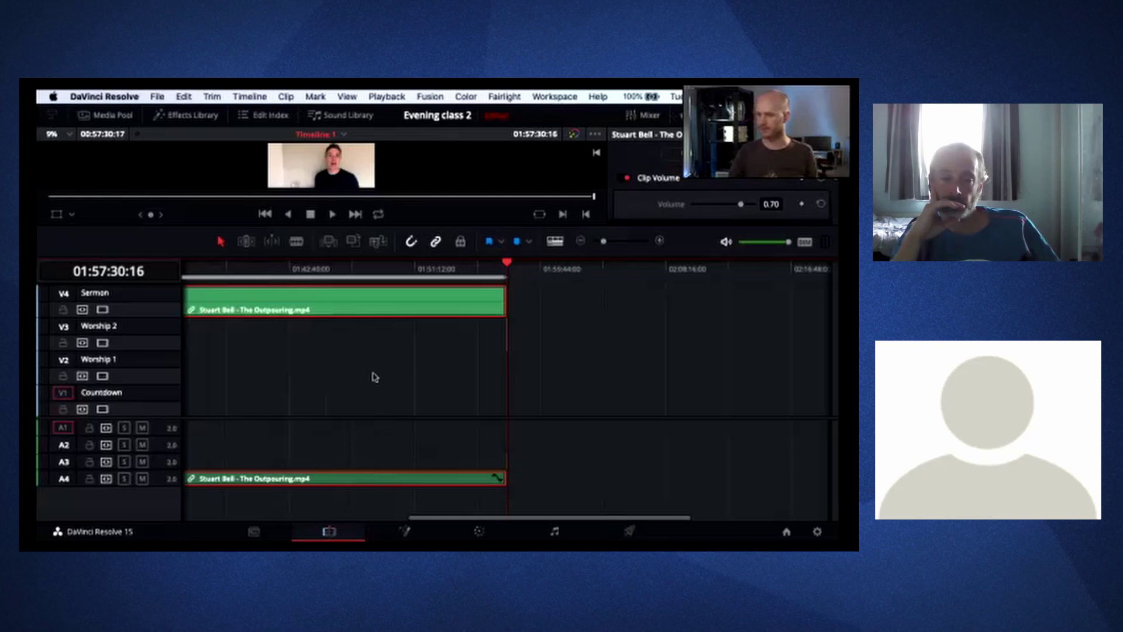
{"action": "scroll", "coordinate": [375, 377], "scroll_direction": "left", "scroll_amount": 5}
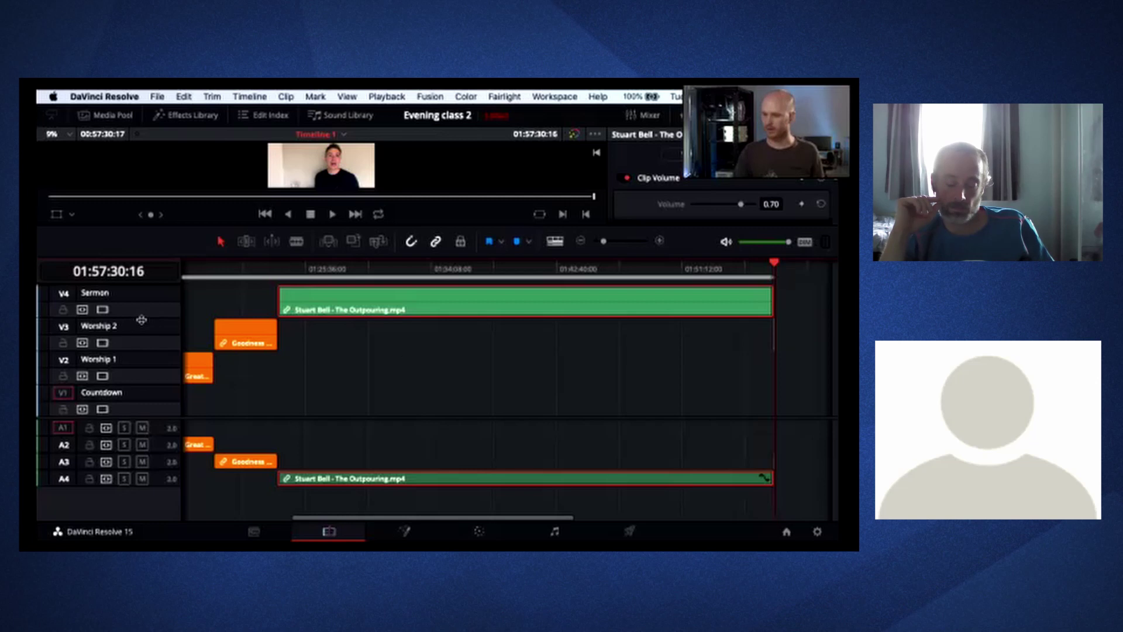
{"action": "left_click_drag", "start_coordinate": [141, 319], "coordinate": [146, 426]}
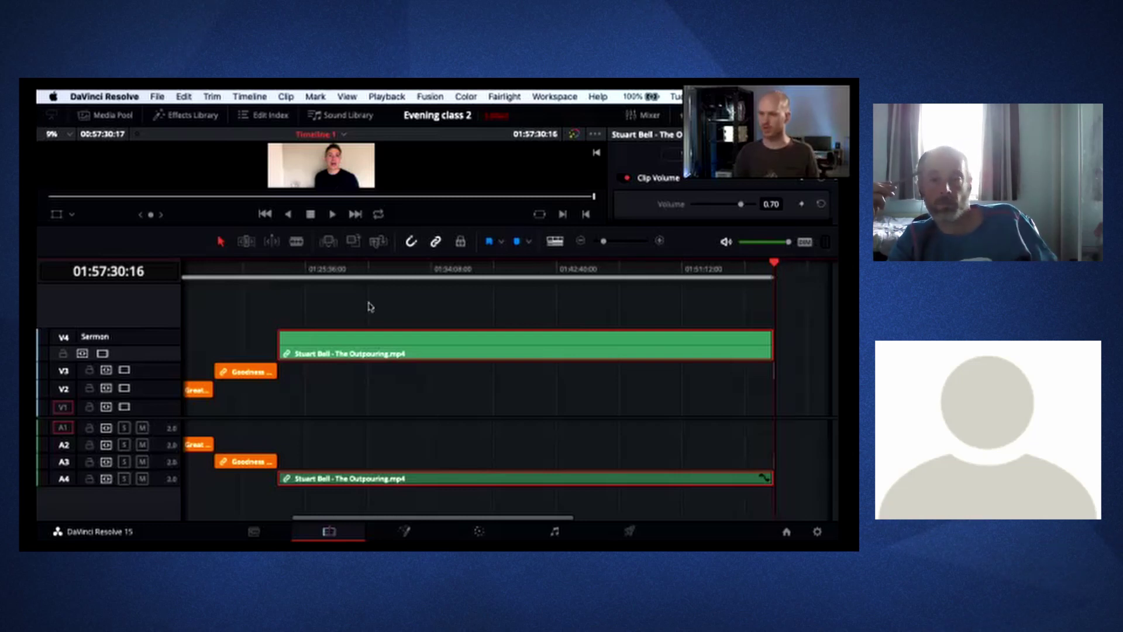
- Add an L Lower 3rd title above the sermon clip on a new V5 track and place the playhead at 01:27:05:15
{"action": "left_click", "coordinate": [173, 119]}
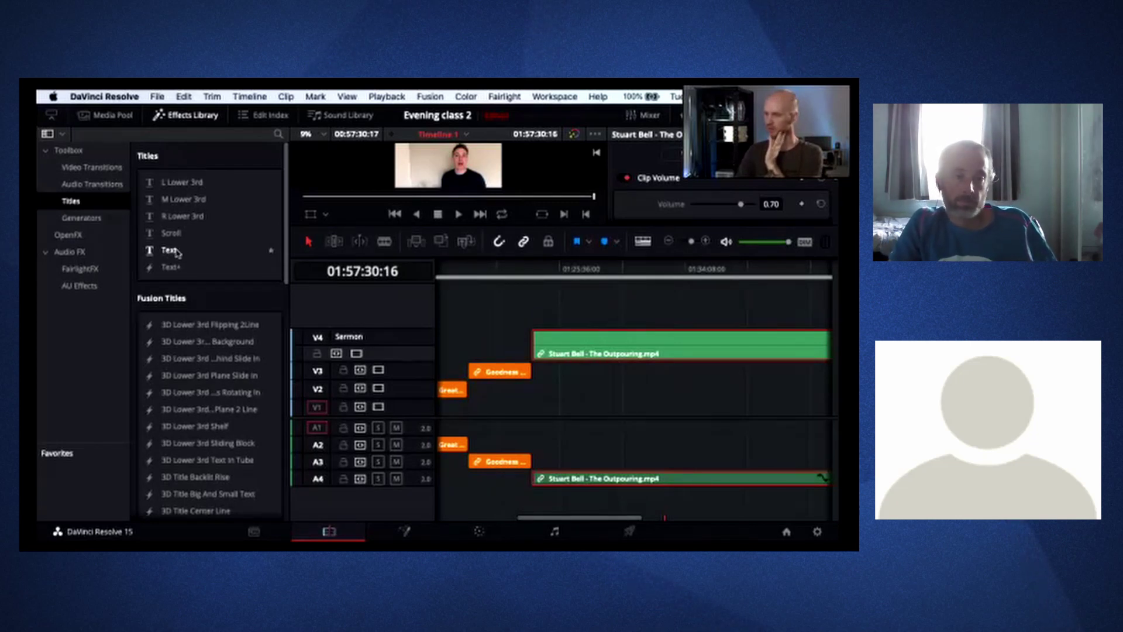
{"action": "left_click", "coordinate": [177, 252]}
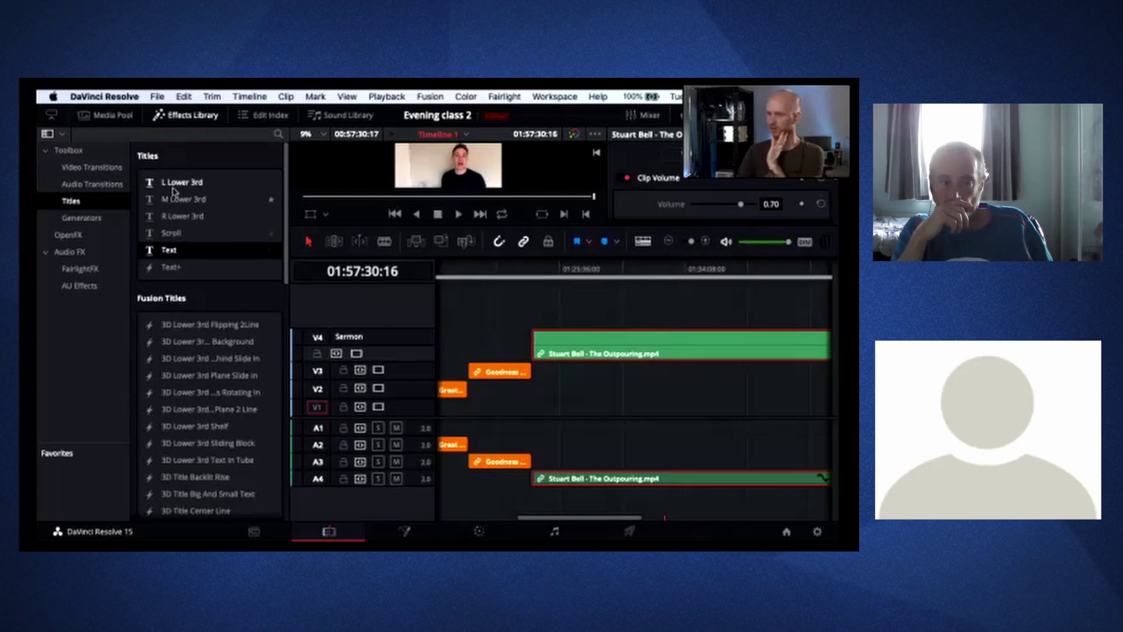
{"action": "left_click_drag", "start_coordinate": [174, 187], "coordinate": [581, 318]}
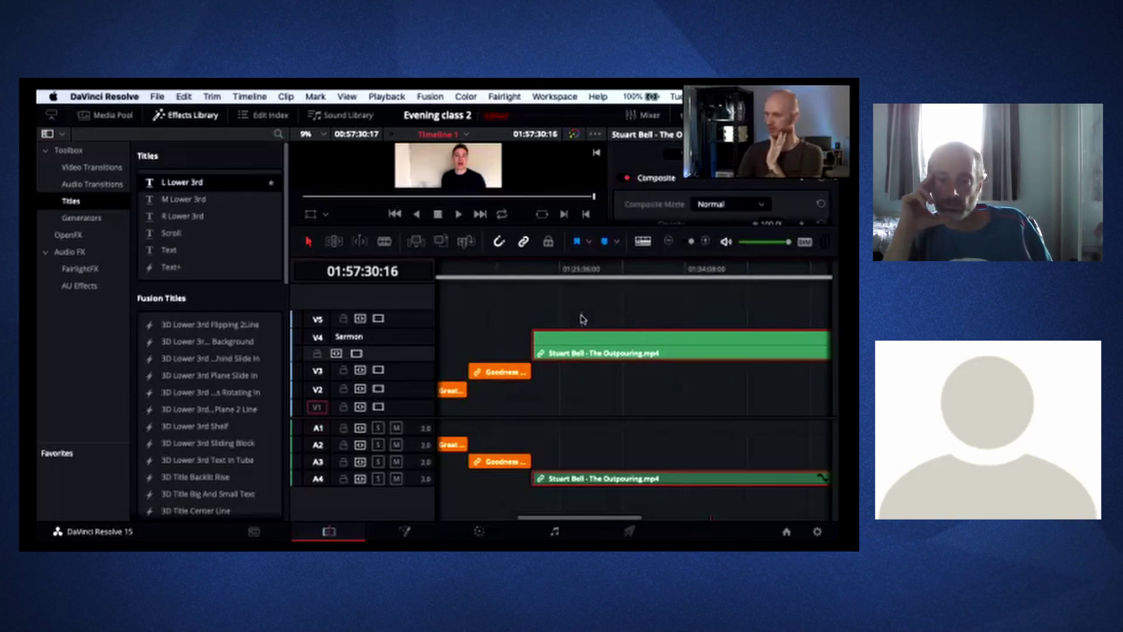
{"action": "left_click", "coordinate": [581, 273]}
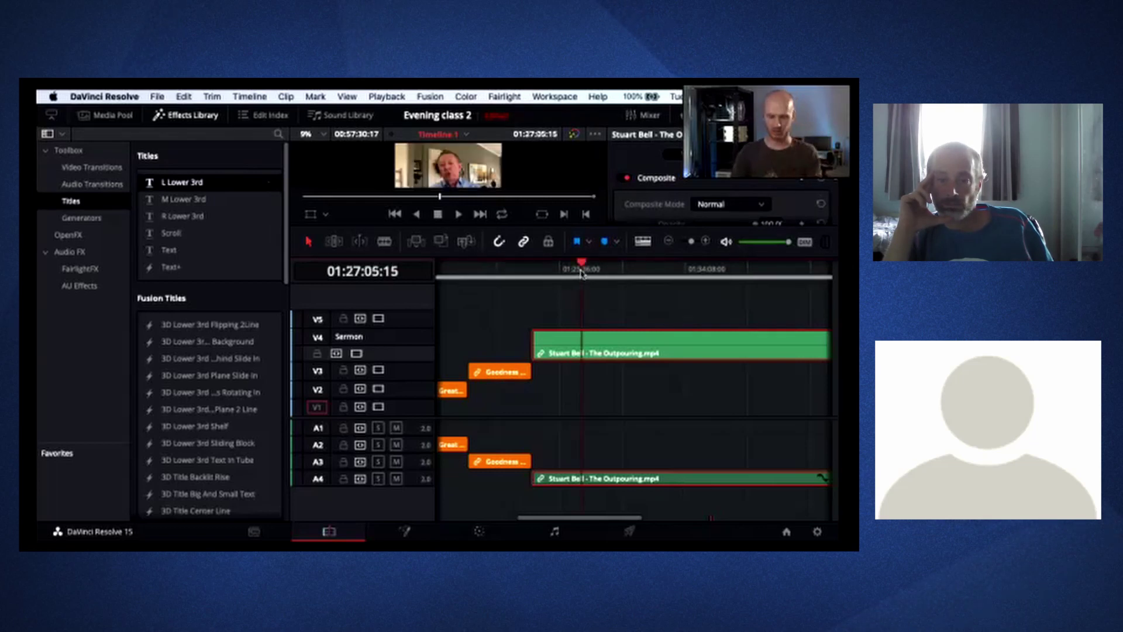
{"action": "key", "text": "super+equal"}
{"action": "key", "text": "super+equal"}
{"action": "key", "text": "super+equal"}
{"action": "key", "text": "super+equal"}
{"action": "key", "text": "super+equal"}
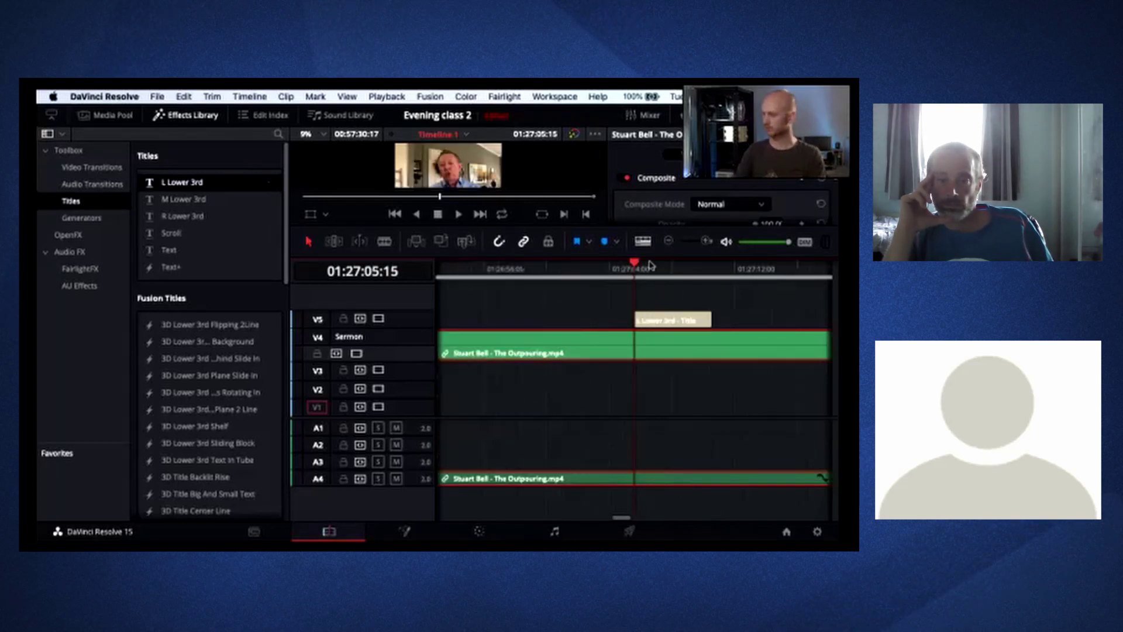
- Place the playhead at 01:27:08:07 over the lower-third title and change its first text line to "John 3:16"
{"action": "left_click", "coordinate": [677, 269]}
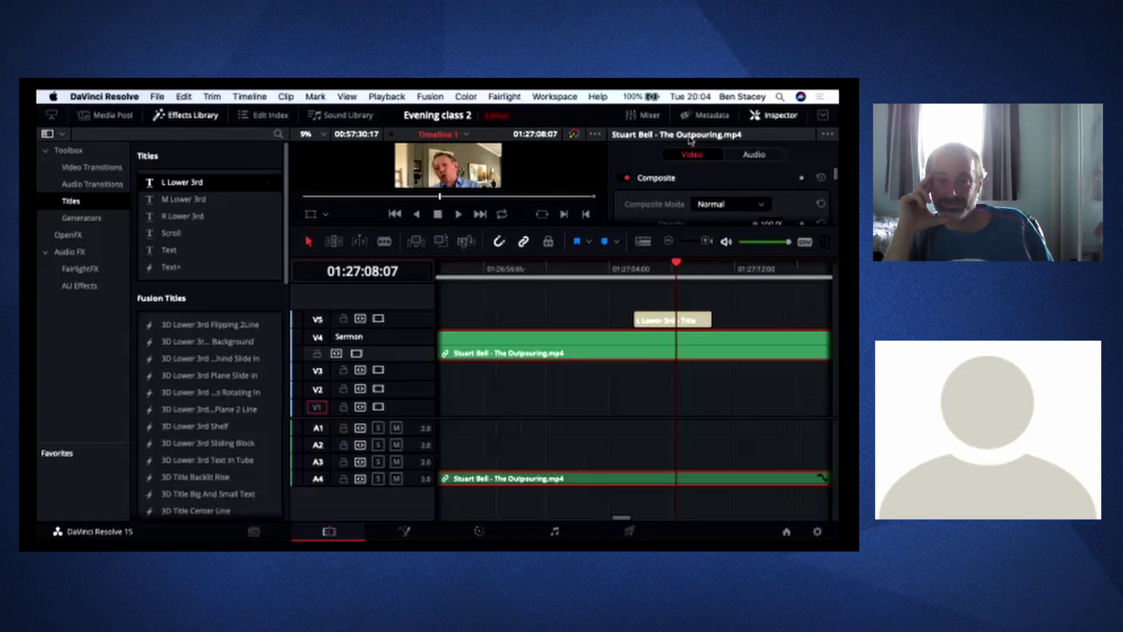
{"action": "scroll", "coordinate": [771, 196], "scroll_direction": "down", "scroll_amount": 3}
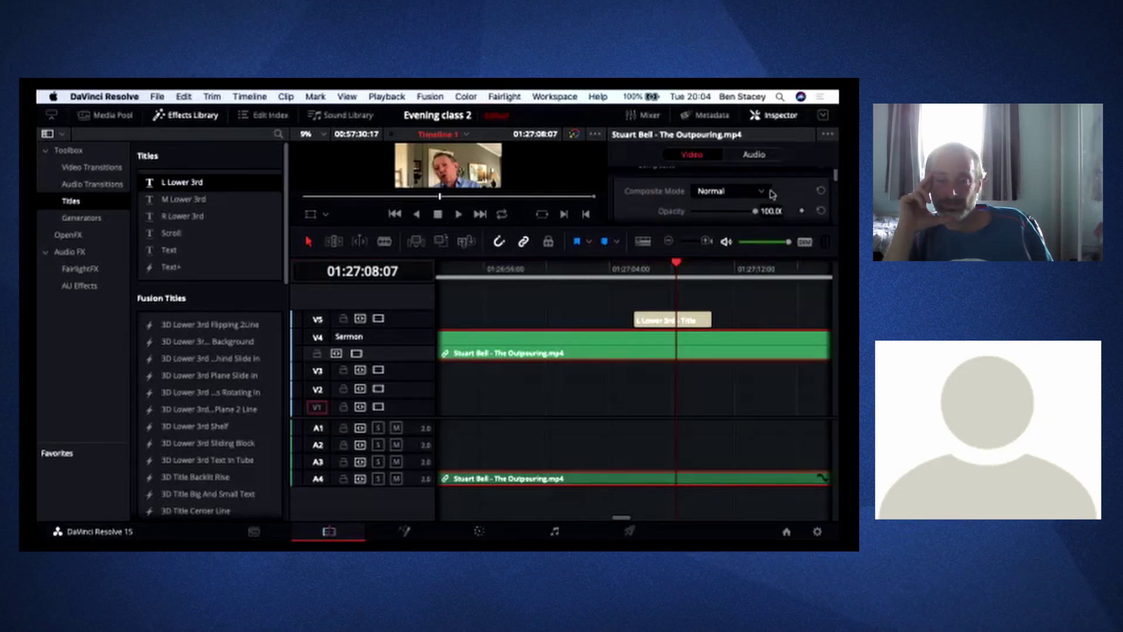
{"action": "scroll", "coordinate": [769, 202], "scroll_direction": "up", "scroll_amount": 3}
{"action": "left_click", "coordinate": [668, 318]}
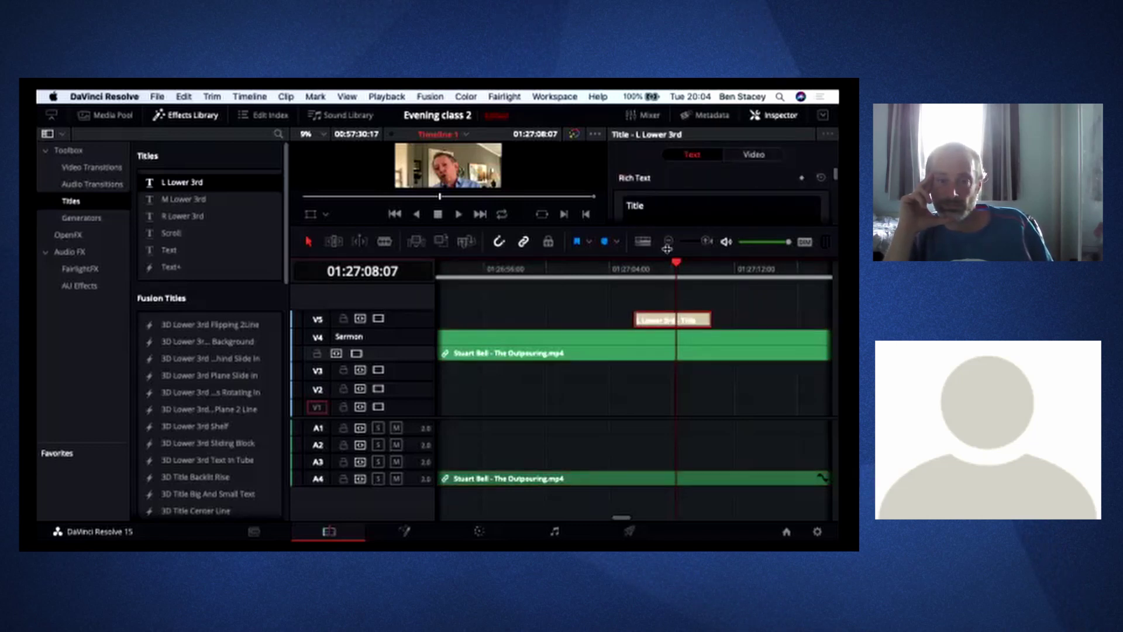
{"action": "double_click", "coordinate": [653, 212]}
{"action": "type", "text": "John 3:16"}
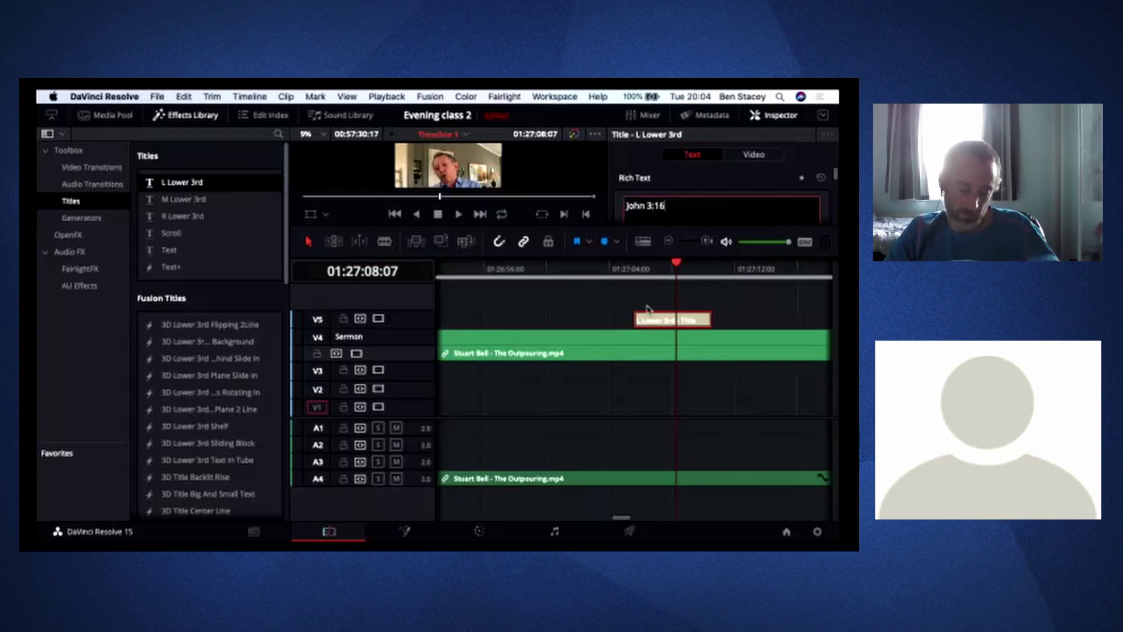
- Hide the Effects Library and enlarge the viewer area, slightly reducing the height of track V4
{"action": "left_click_drag", "start_coordinate": [494, 230], "coordinate": [494, 249]}
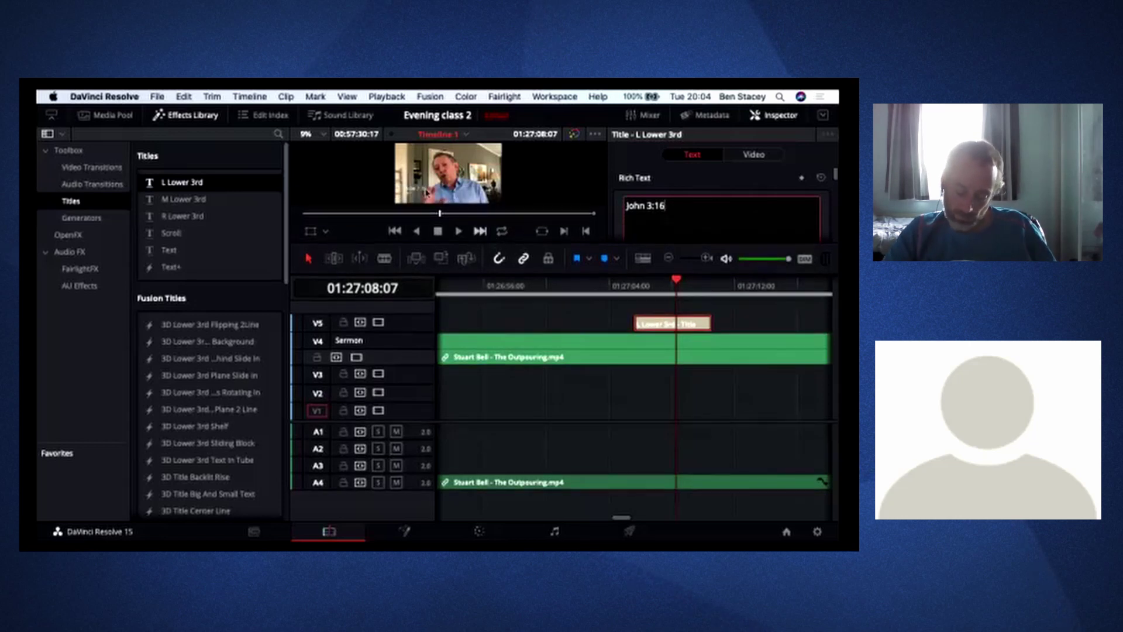
{"action": "left_click", "coordinate": [196, 116]}
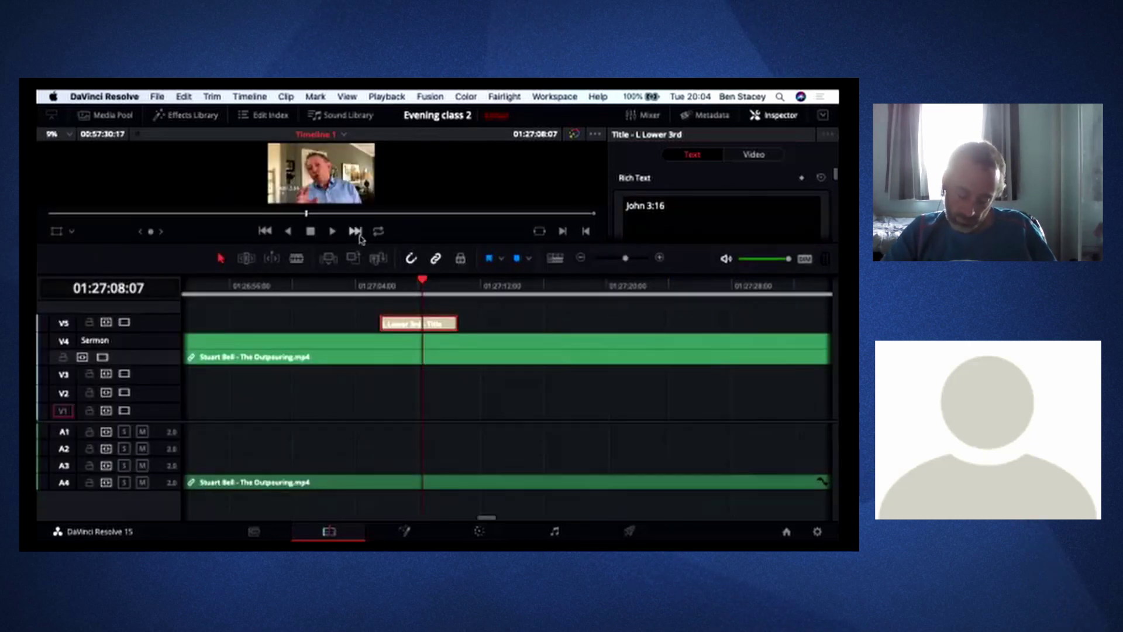
{"action": "left_click_drag", "start_coordinate": [358, 242], "coordinate": [358, 279]}
{"action": "scroll", "coordinate": [388, 368], "scroll_direction": "up", "scroll_amount": 2}
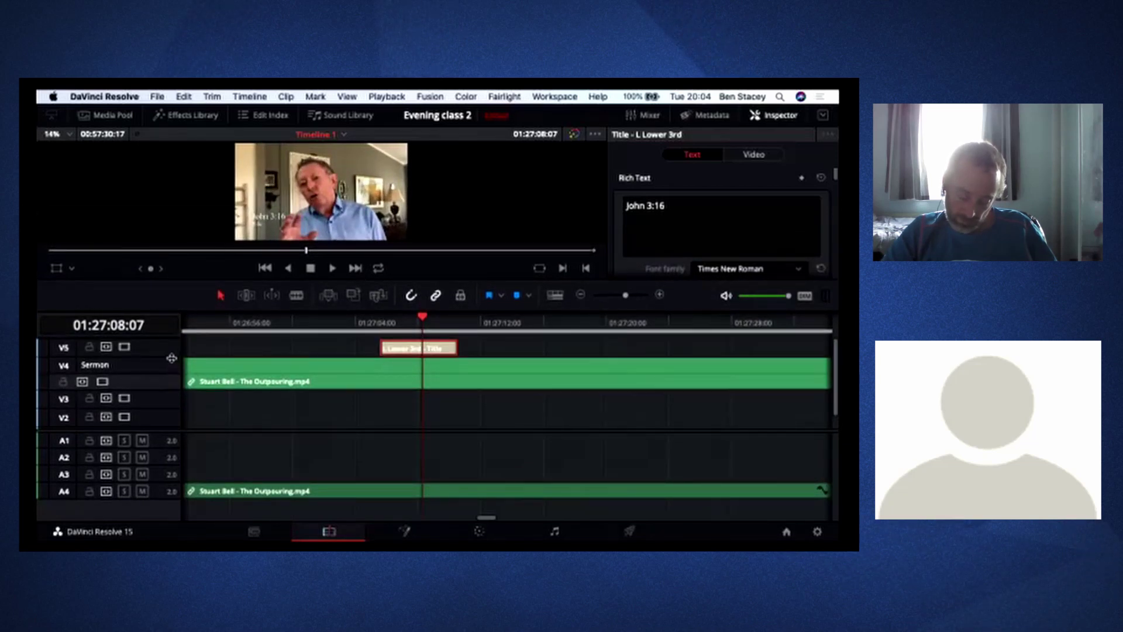
{"action": "left_click_drag", "start_coordinate": [171, 358], "coordinate": [173, 353]}
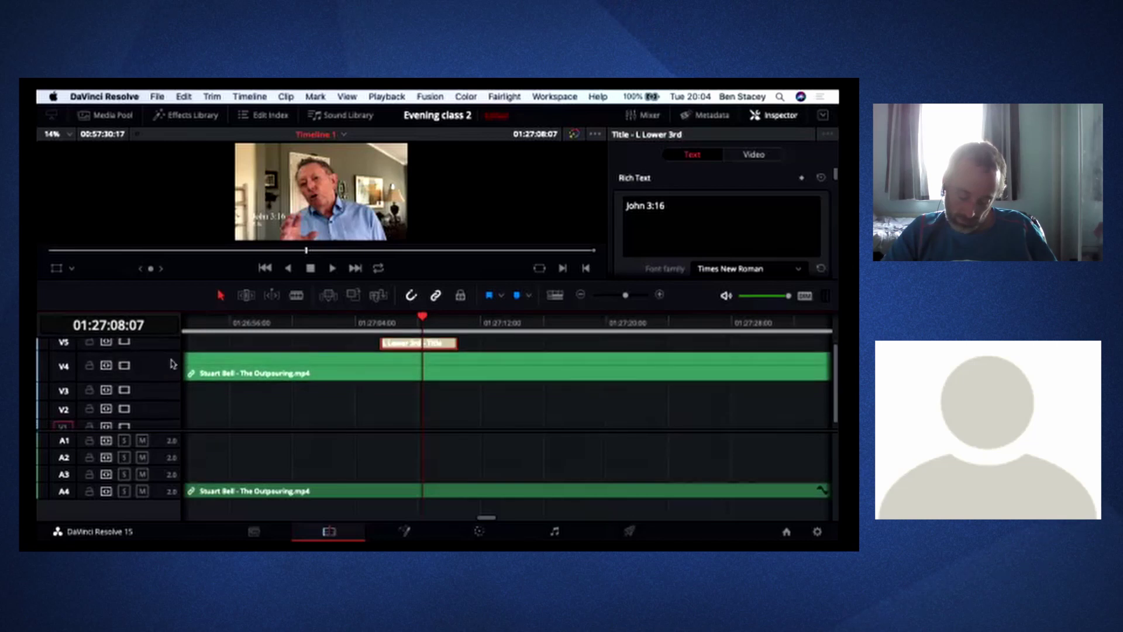
{"action": "scroll", "coordinate": [381, 379], "scroll_direction": "up", "scroll_amount": 1}
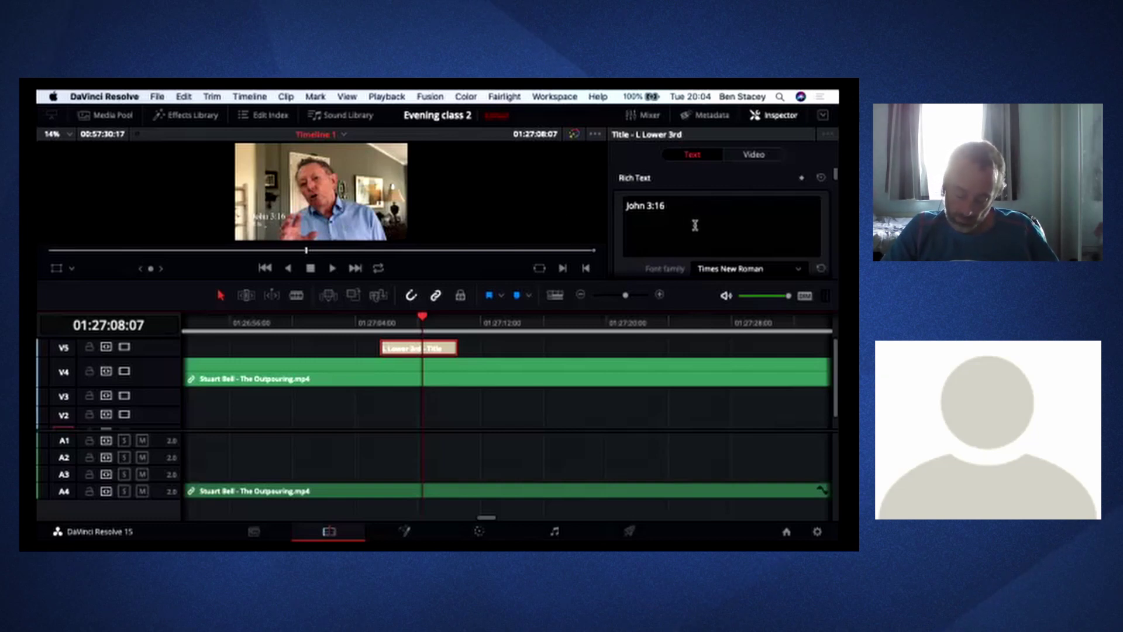
- Delete the placeholder text from the title's second text line
{"action": "scroll", "coordinate": [695, 226], "scroll_direction": "down", "scroll_amount": 10}
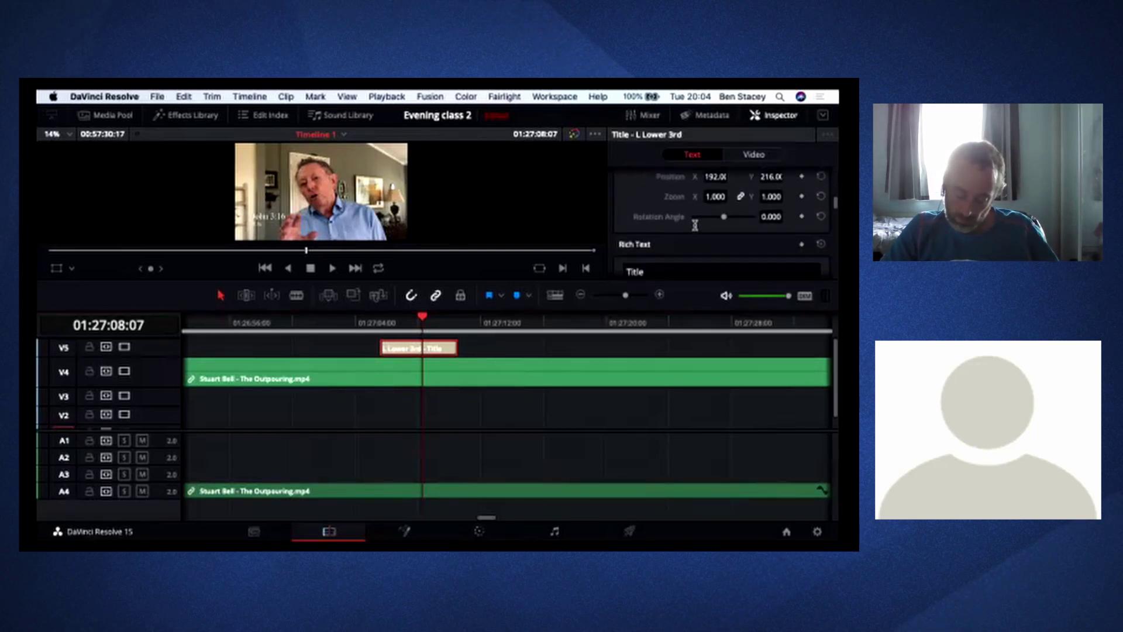
{"action": "scroll", "coordinate": [695, 226], "scroll_direction": "down", "scroll_amount": 5}
{"action": "scroll", "coordinate": [678, 212], "scroll_direction": "up", "scroll_amount": 2}
{"action": "left_click_drag", "start_coordinate": [672, 207], "coordinate": [621, 197]}
{"action": "key", "text": "BackSpace"}
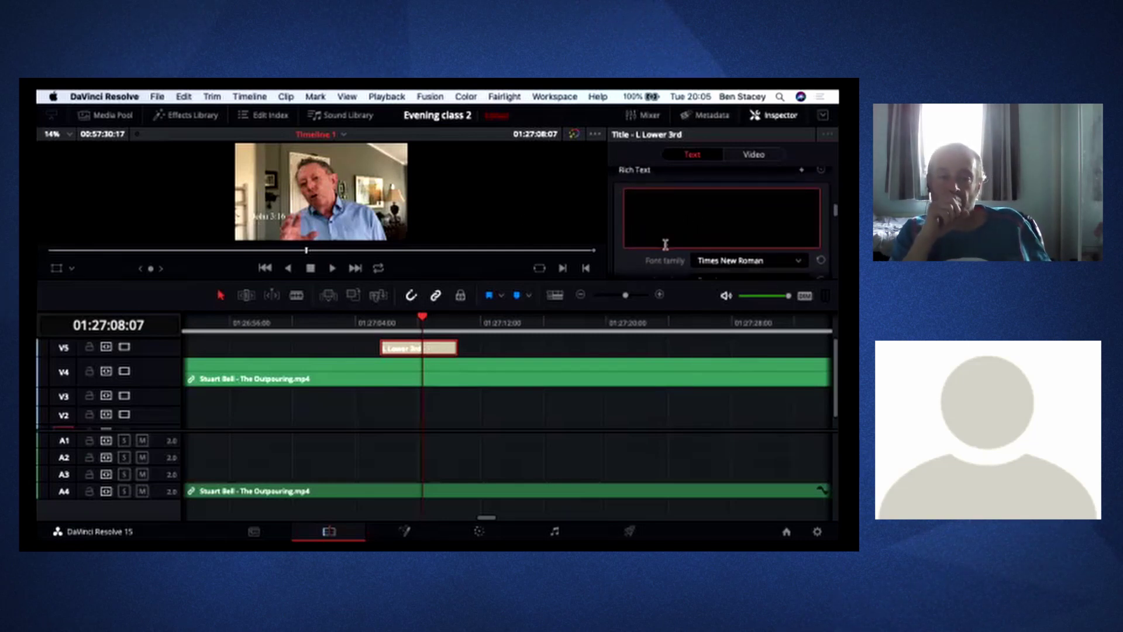
- Set the height of the title's background box to 0.099
{"action": "scroll", "coordinate": [665, 246], "scroll_direction": "down", "scroll_amount": 5}
{"action": "scroll", "coordinate": [665, 246], "scroll_direction": "down", "scroll_amount": 8}
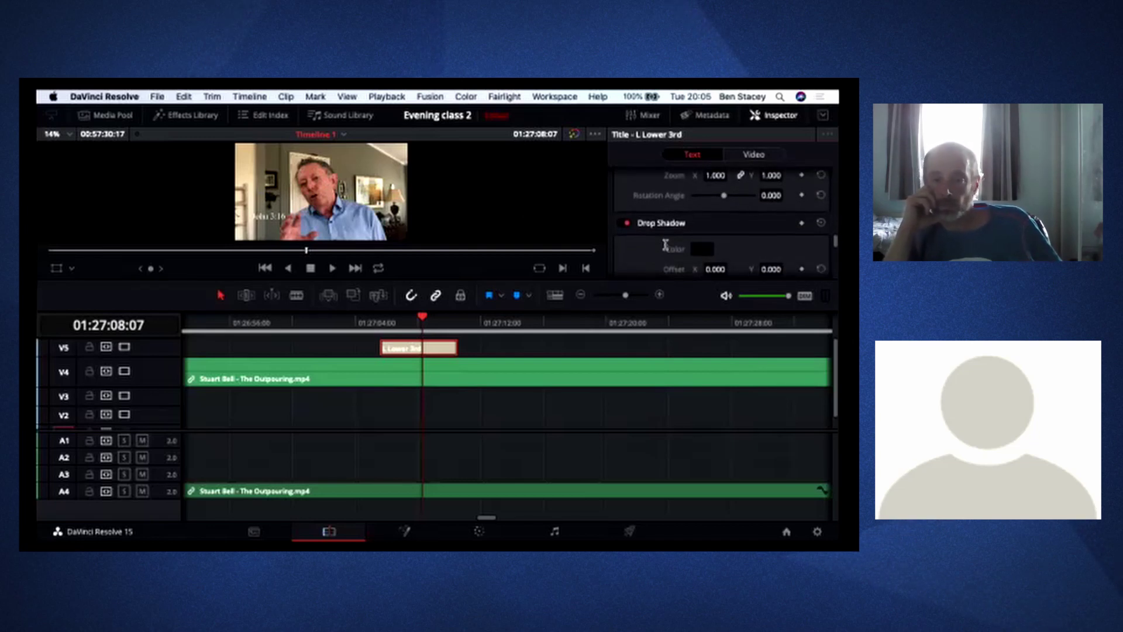
{"action": "scroll", "coordinate": [665, 245], "scroll_direction": "down", "scroll_amount": 3}
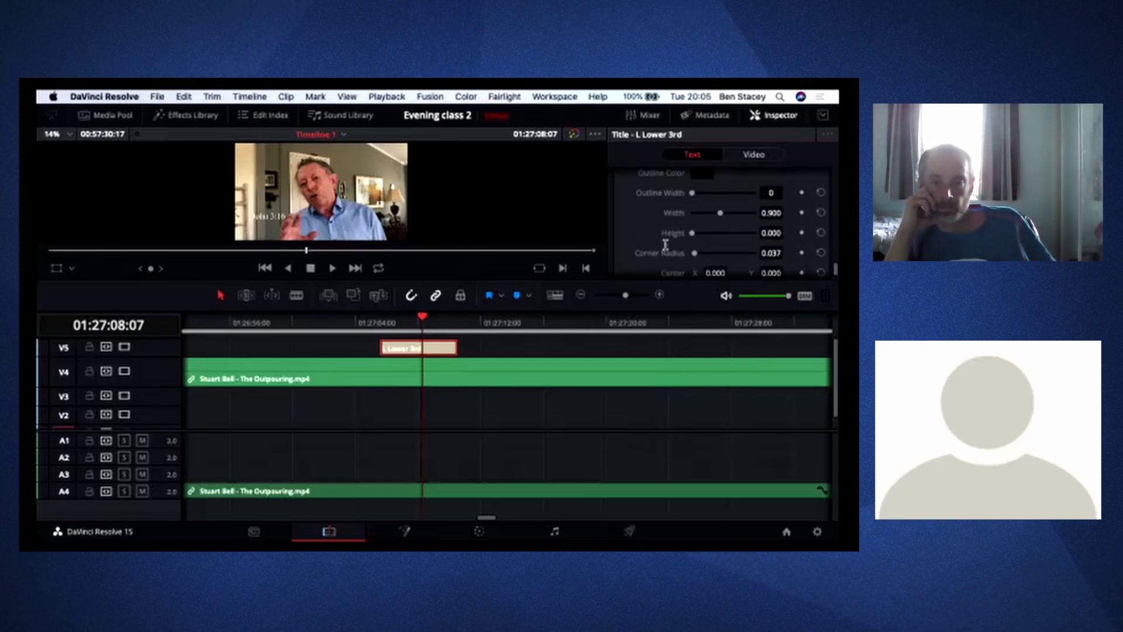
{"action": "scroll", "coordinate": [683, 216], "scroll_direction": "down", "scroll_amount": 3}
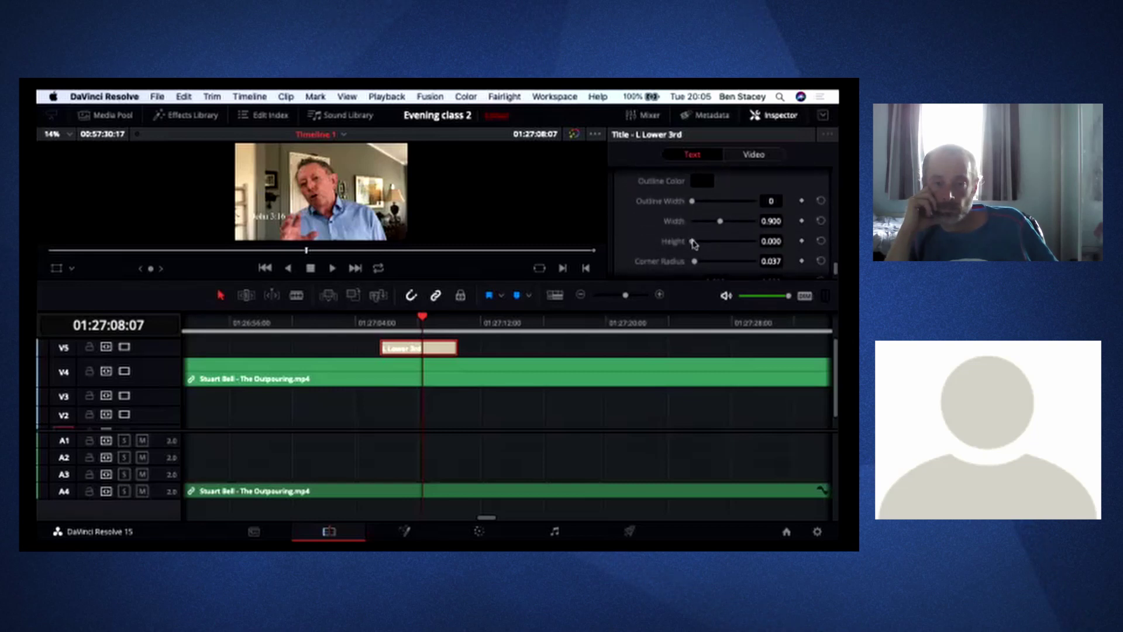
{"action": "left_click_drag", "start_coordinate": [771, 241], "coordinate": [787, 240]}
{"action": "scroll", "coordinate": [786, 241], "scroll_direction": "down", "scroll_amount": 3}
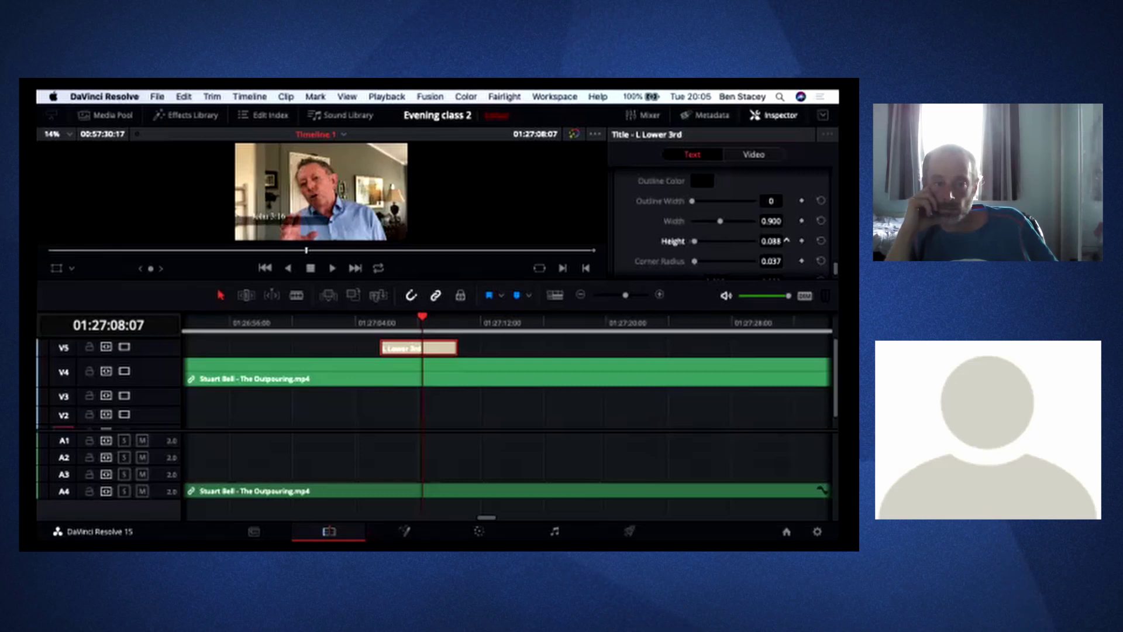
{"action": "scroll", "coordinate": [786, 240], "scroll_direction": "up", "scroll_amount": 1}
{"action": "scroll", "coordinate": [787, 241], "scroll_direction": "up", "scroll_amount": 1}
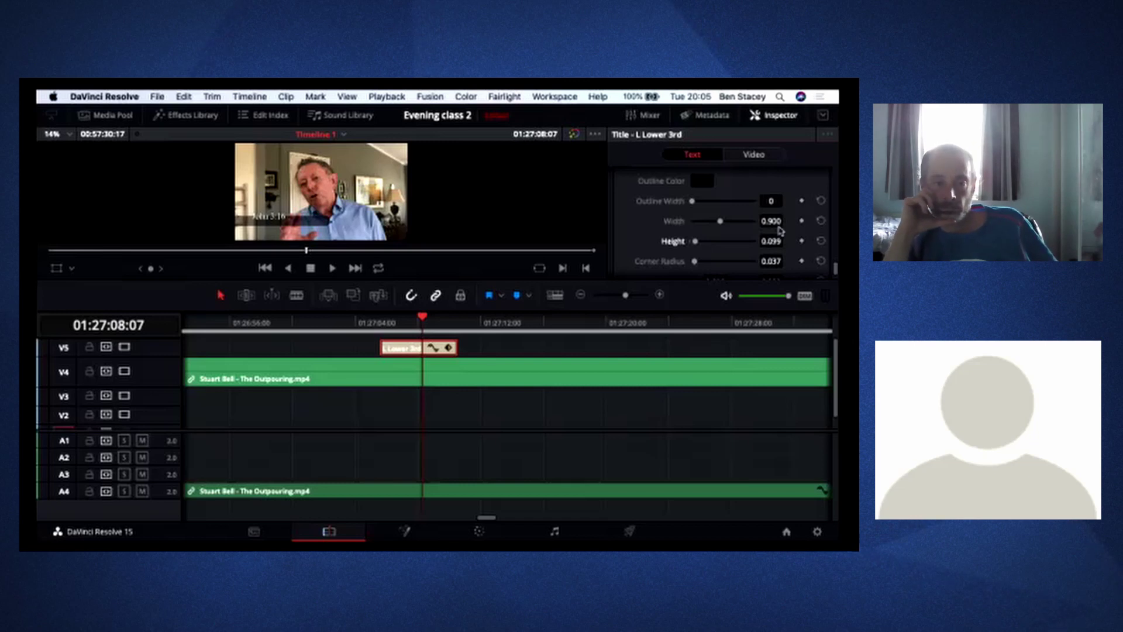
- Raise the title's background box behind the text by setting its Center Y to 43
{"action": "scroll", "coordinate": [743, 242], "scroll_direction": "down", "scroll_amount": 3}
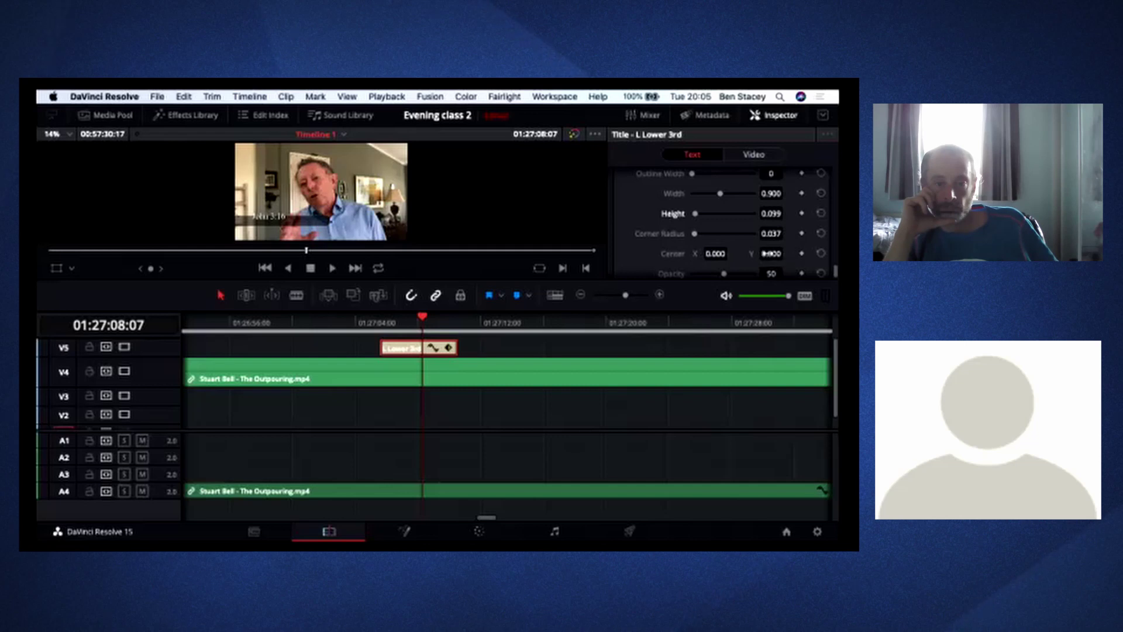
{"action": "left_click_drag", "start_coordinate": [771, 253], "coordinate": [787, 253]}
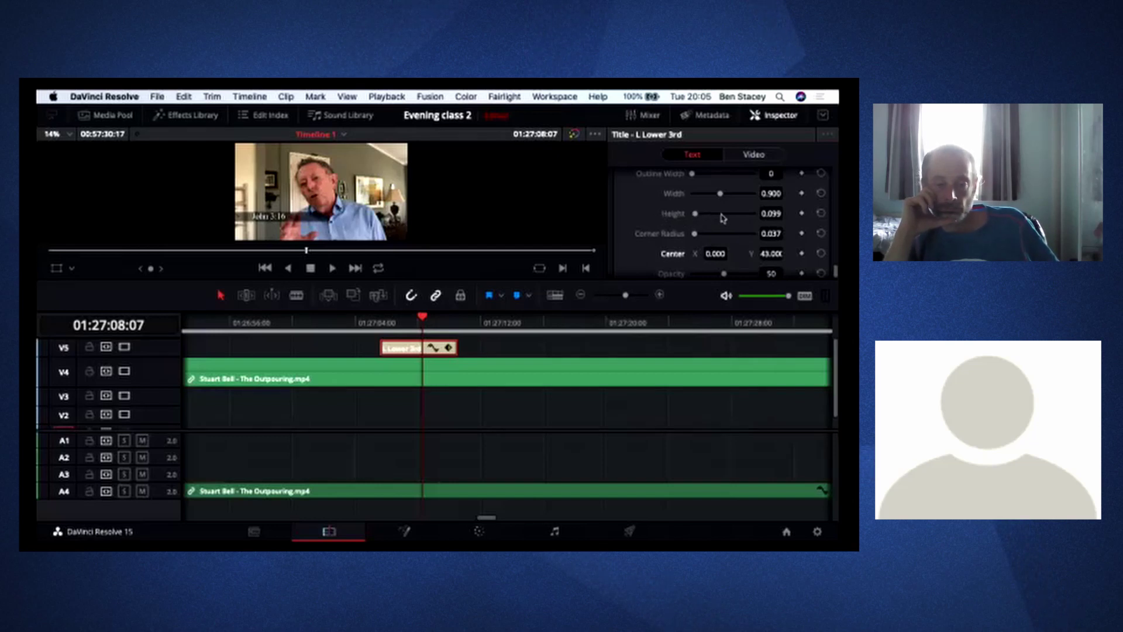
{"action": "scroll", "coordinate": [742, 214], "scroll_direction": "down", "scroll_amount": 1}
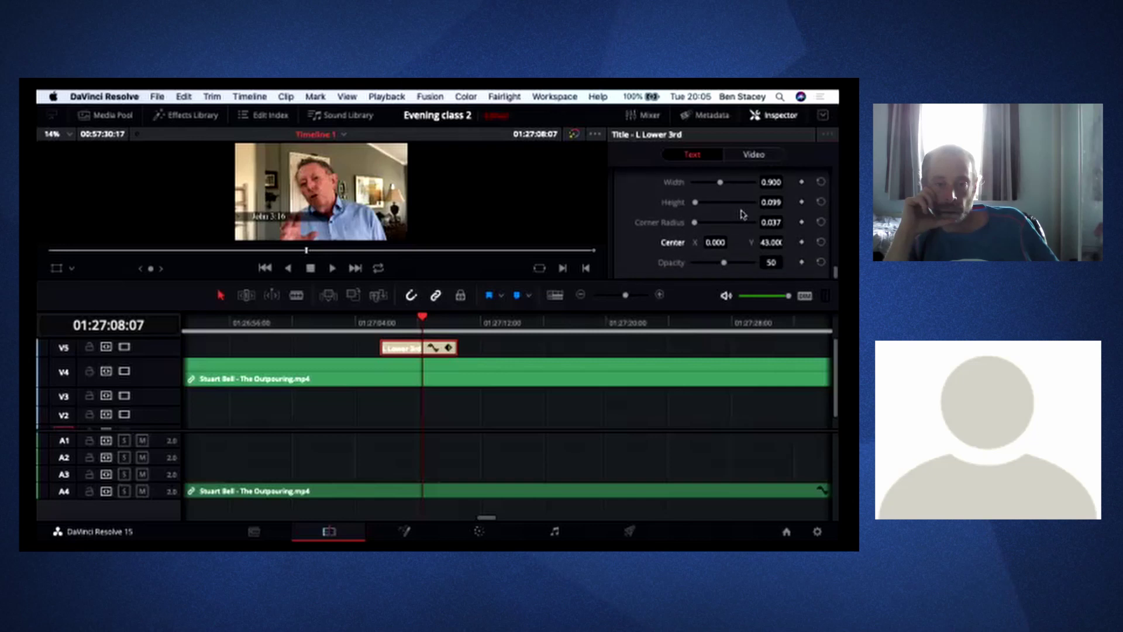
{"action": "scroll", "coordinate": [741, 214], "scroll_direction": "up", "scroll_amount": 1}
- Play the timeline from just before the lower-third title to check how it appears over the sermon clip
{"action": "left_click", "coordinate": [383, 323]}
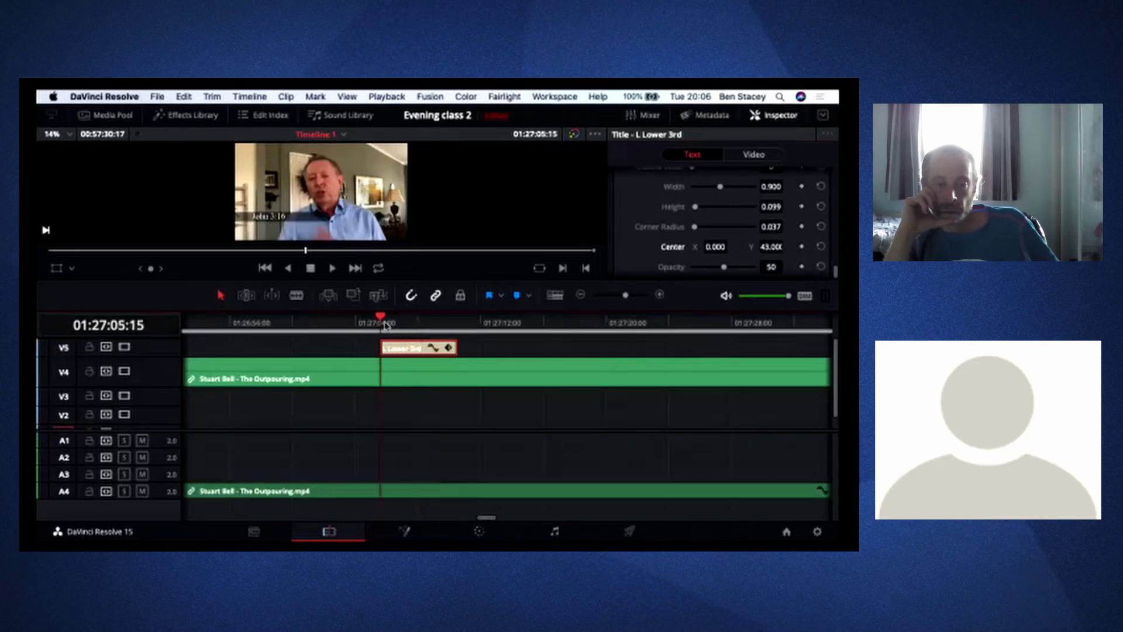
{"action": "left_click", "coordinate": [361, 322]}
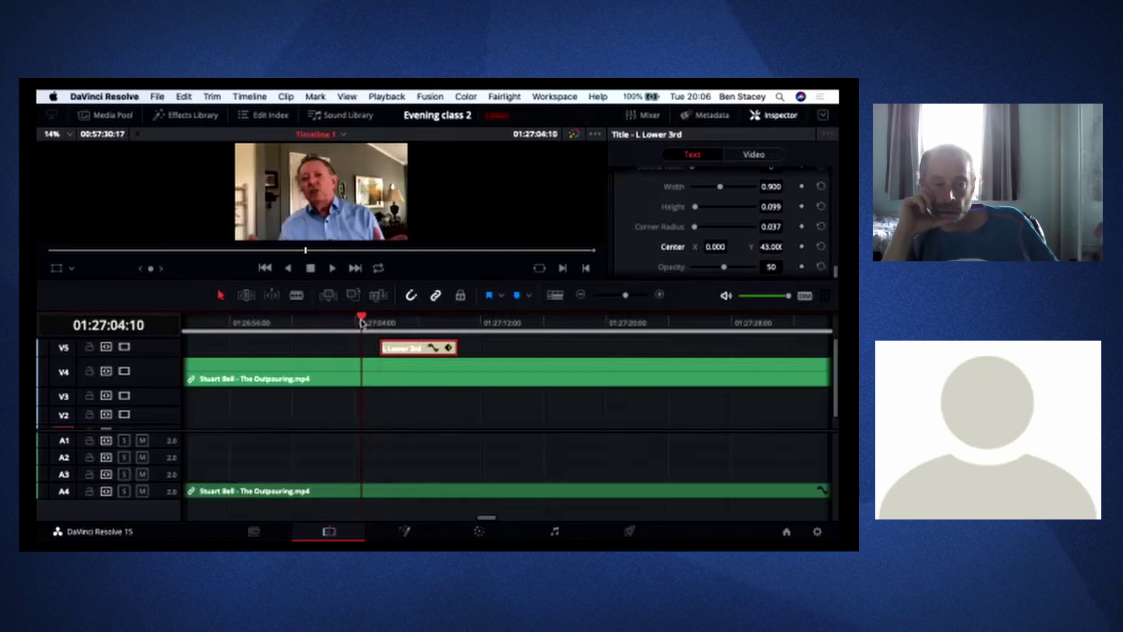
{"action": "key", "text": "space"}
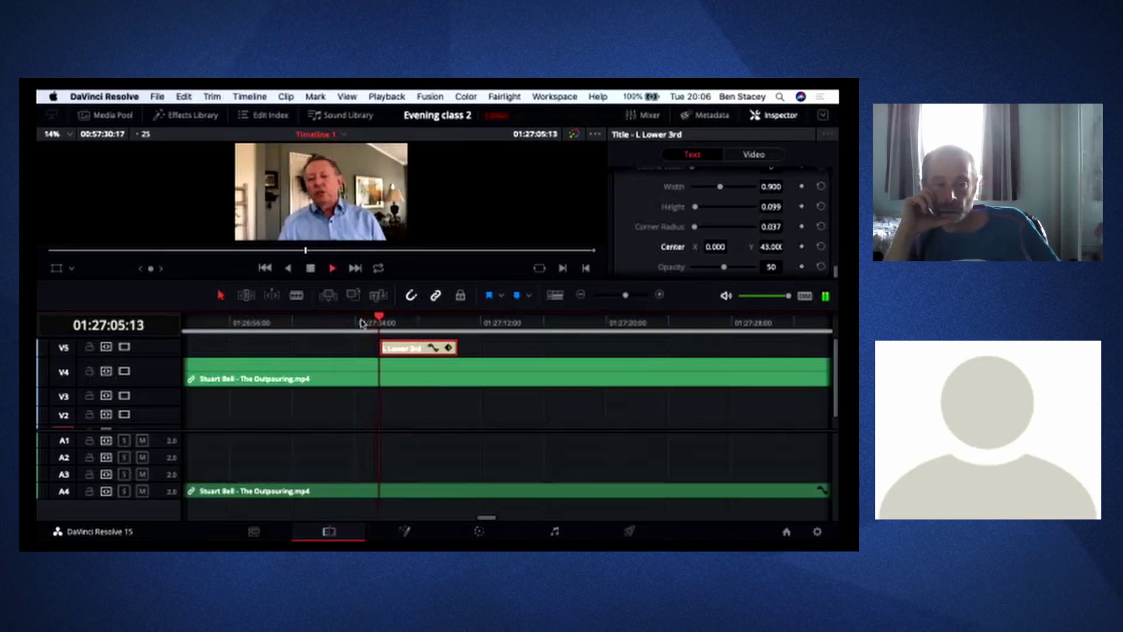
{"action": "key", "text": "space"}
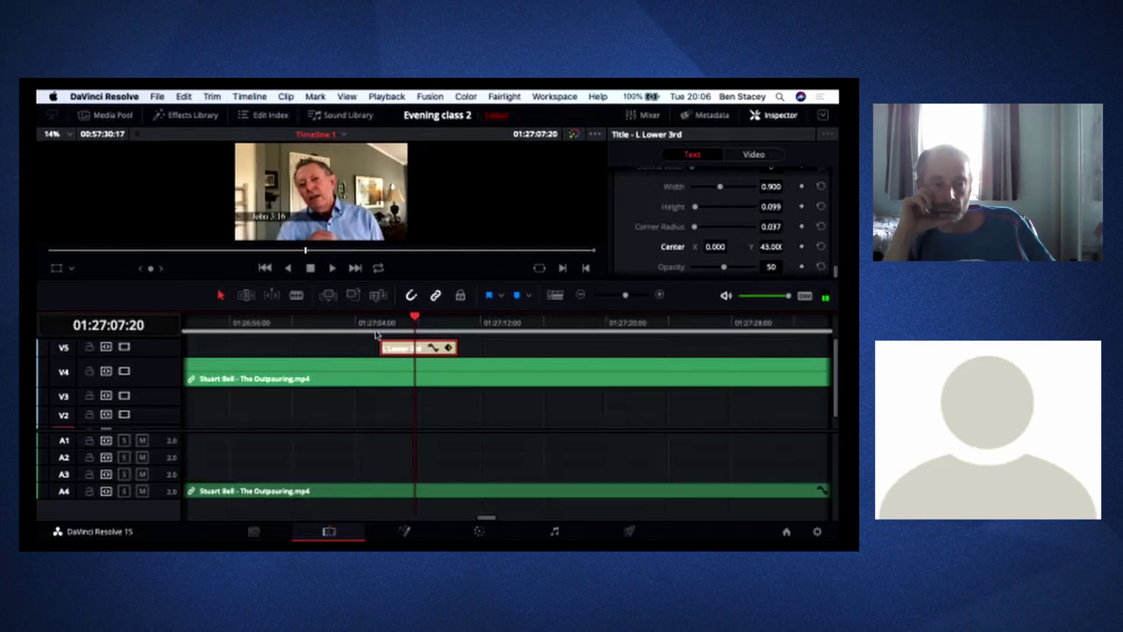
{"action": "left_click", "coordinate": [374, 331]}
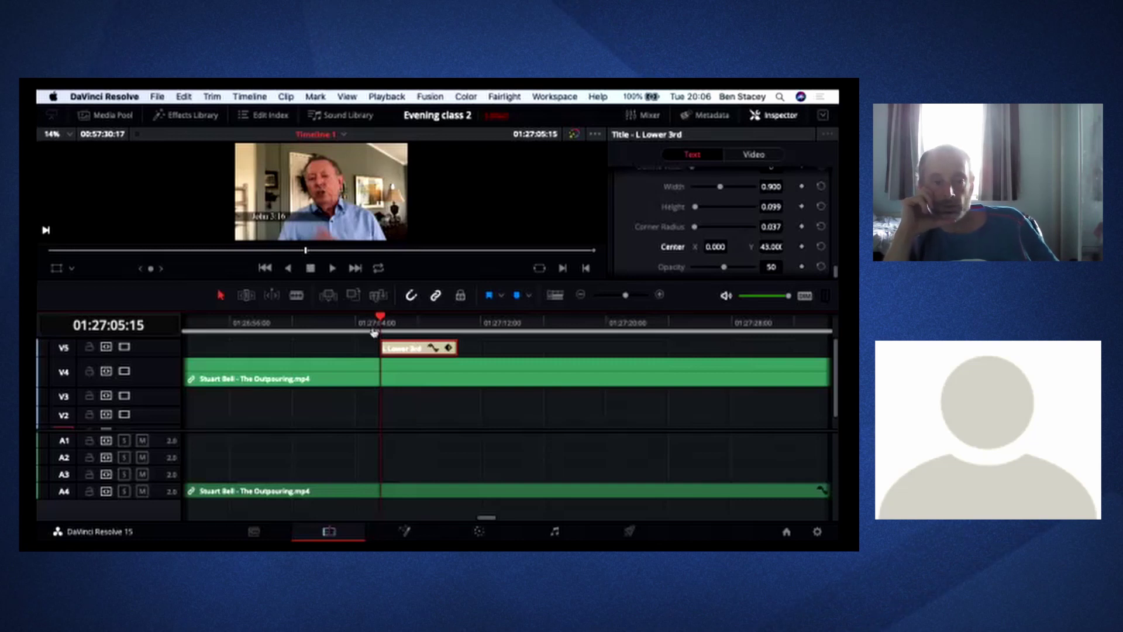
{"action": "key", "text": "super+Tab"}
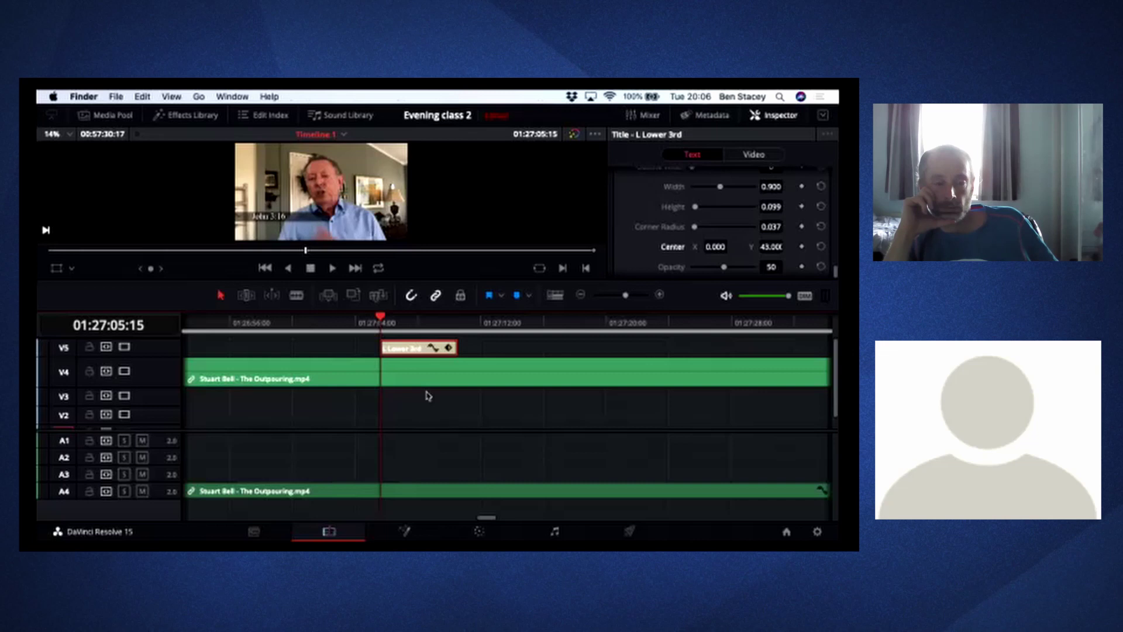
{"action": "left_click", "coordinate": [375, 325]}
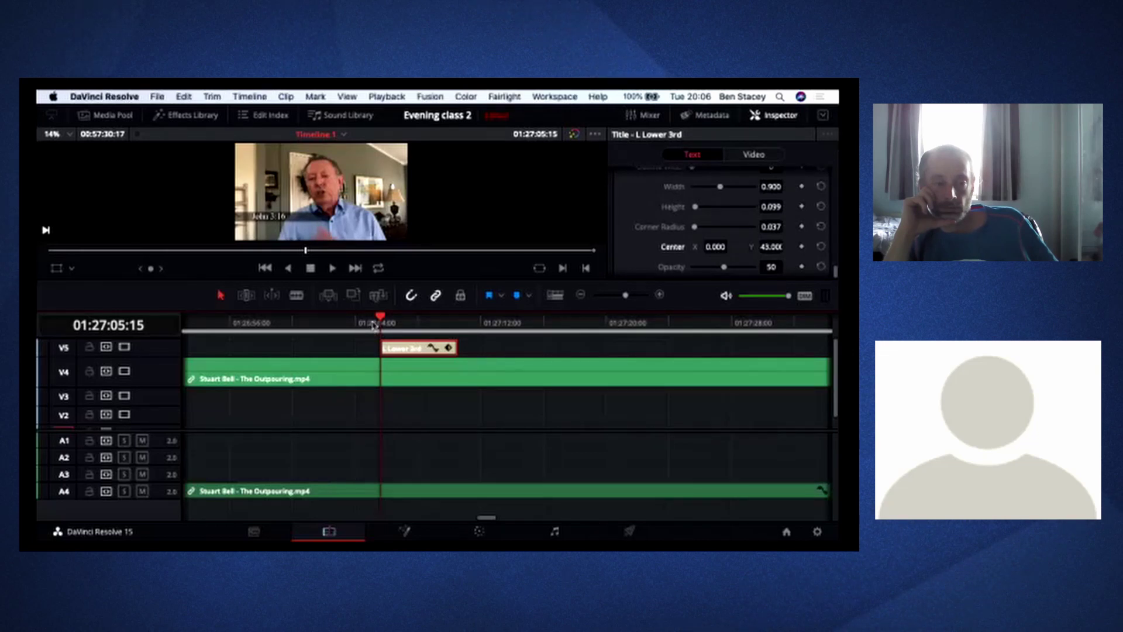
{"action": "left_click", "coordinate": [343, 320]}
{"action": "key", "text": "space"}
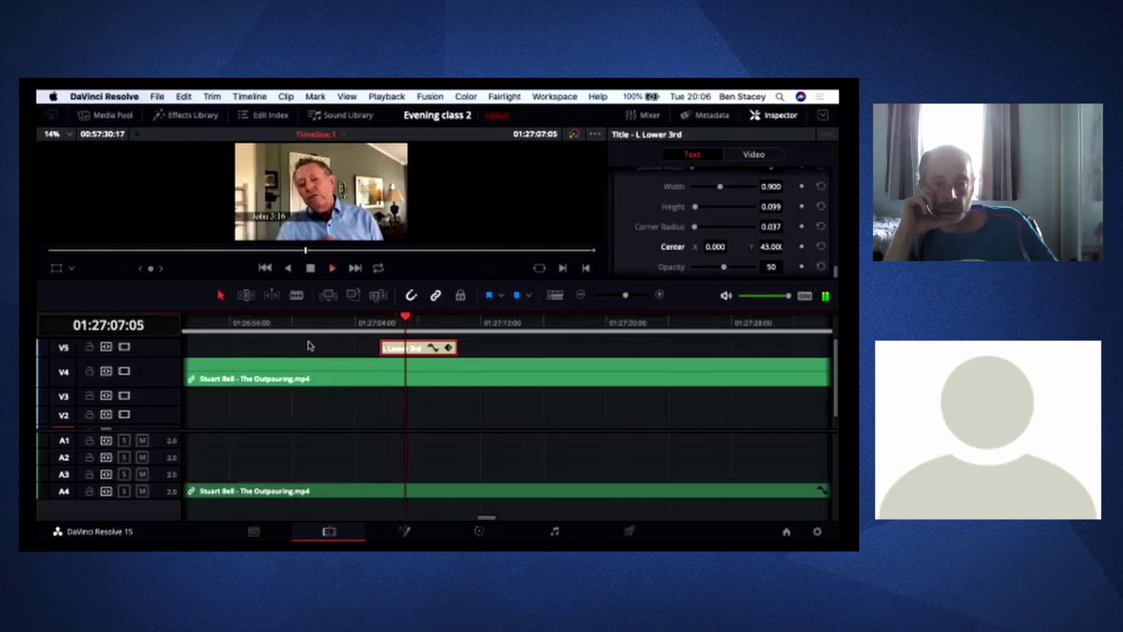
{"action": "key", "text": "space"}
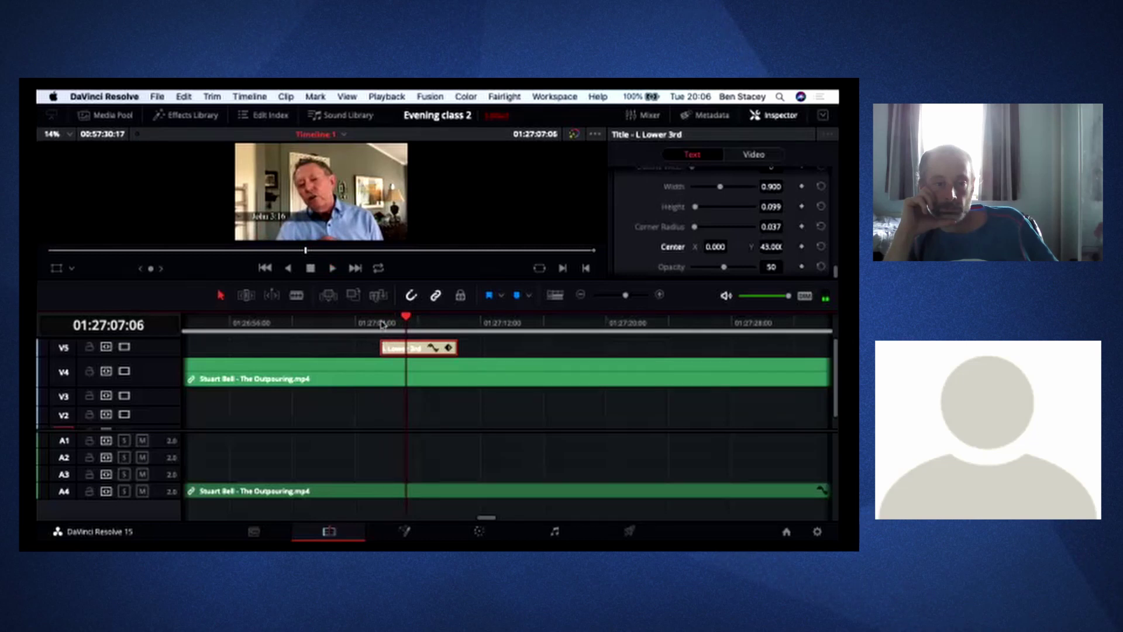
- Add a Crop Right keyframe to the lower-third title's video settings at the title's first frame
{"action": "left_click", "coordinate": [380, 323]}
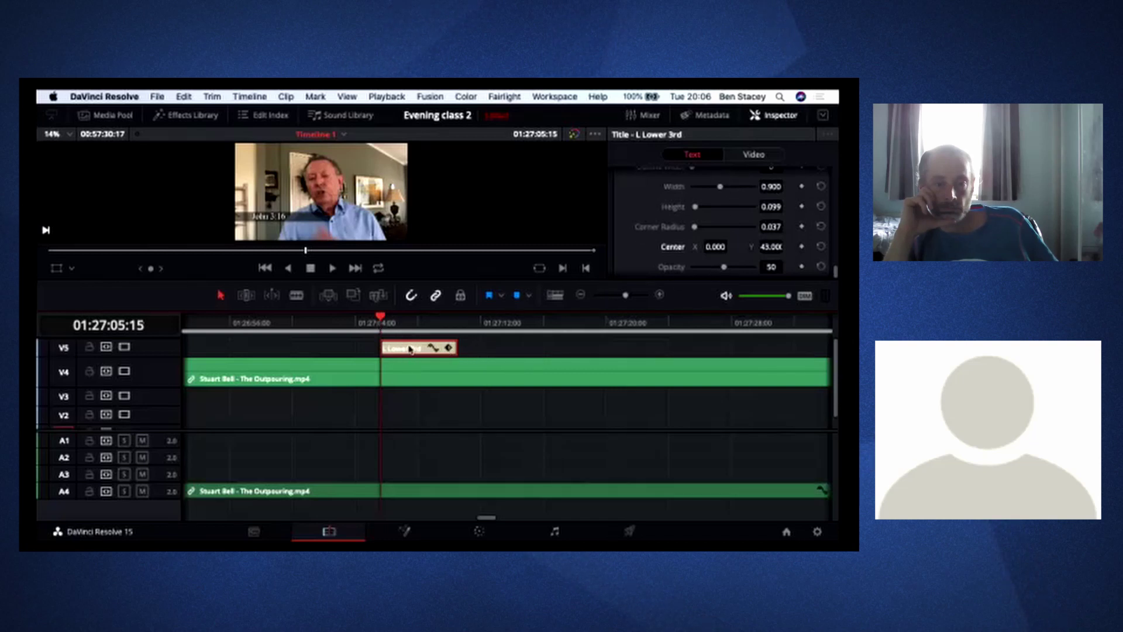
{"action": "left_click", "coordinate": [755, 156]}
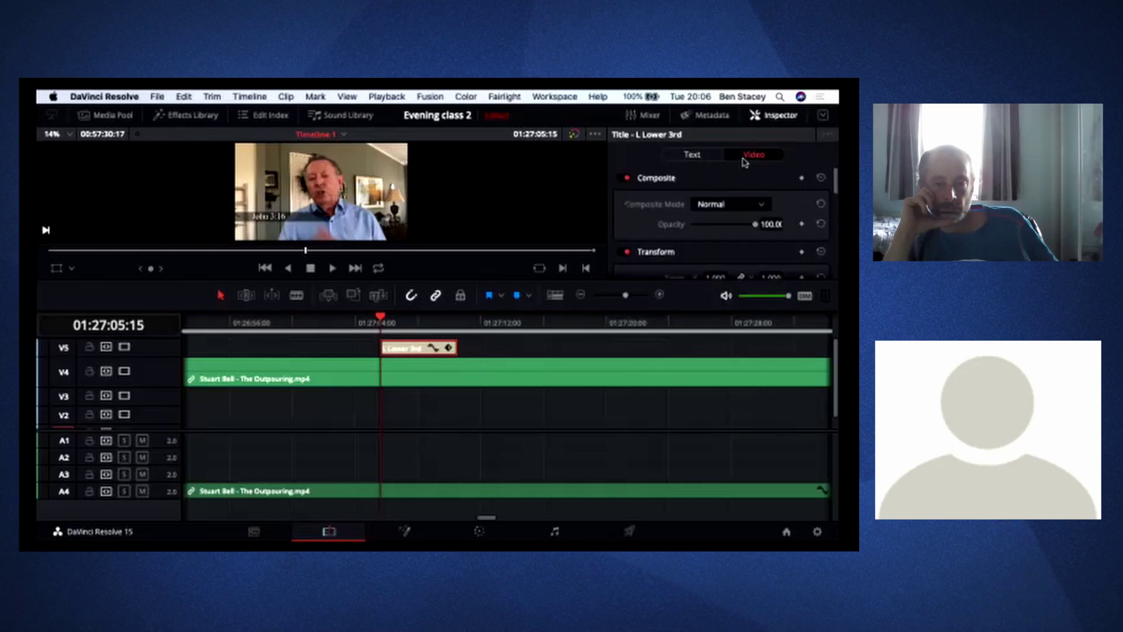
{"action": "scroll", "coordinate": [747, 186], "scroll_direction": "down", "scroll_amount": 2}
{"action": "scroll", "coordinate": [746, 186], "scroll_direction": "up", "scroll_amount": 2}
{"action": "scroll", "coordinate": [747, 186], "scroll_direction": "down", "scroll_amount": 2}
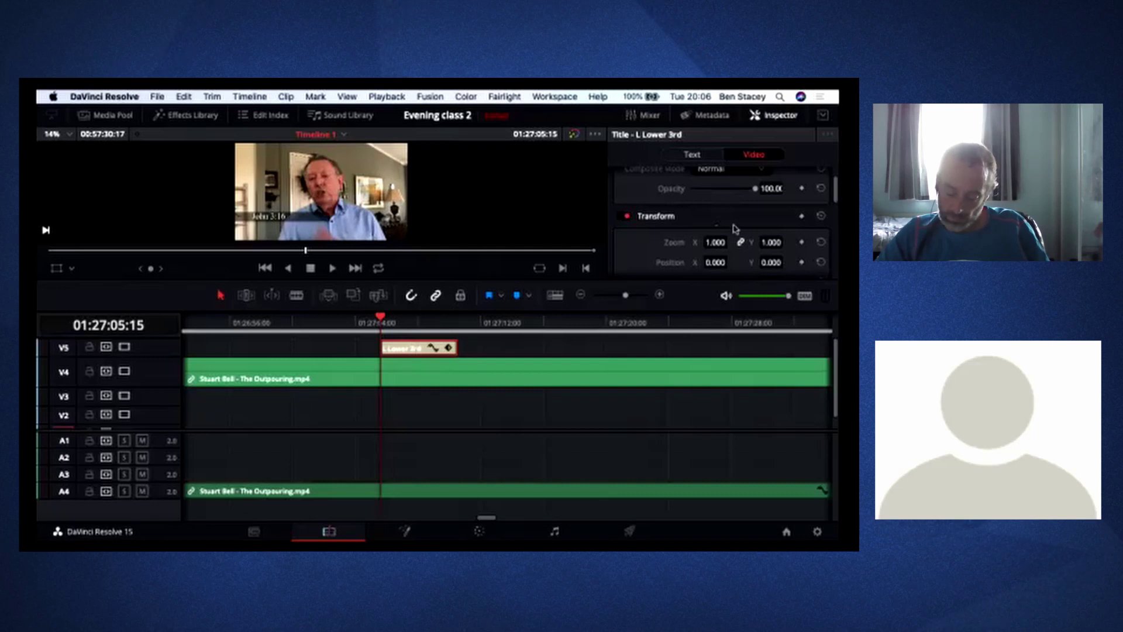
{"action": "scroll", "coordinate": [776, 213], "scroll_direction": "down", "scroll_amount": 2}
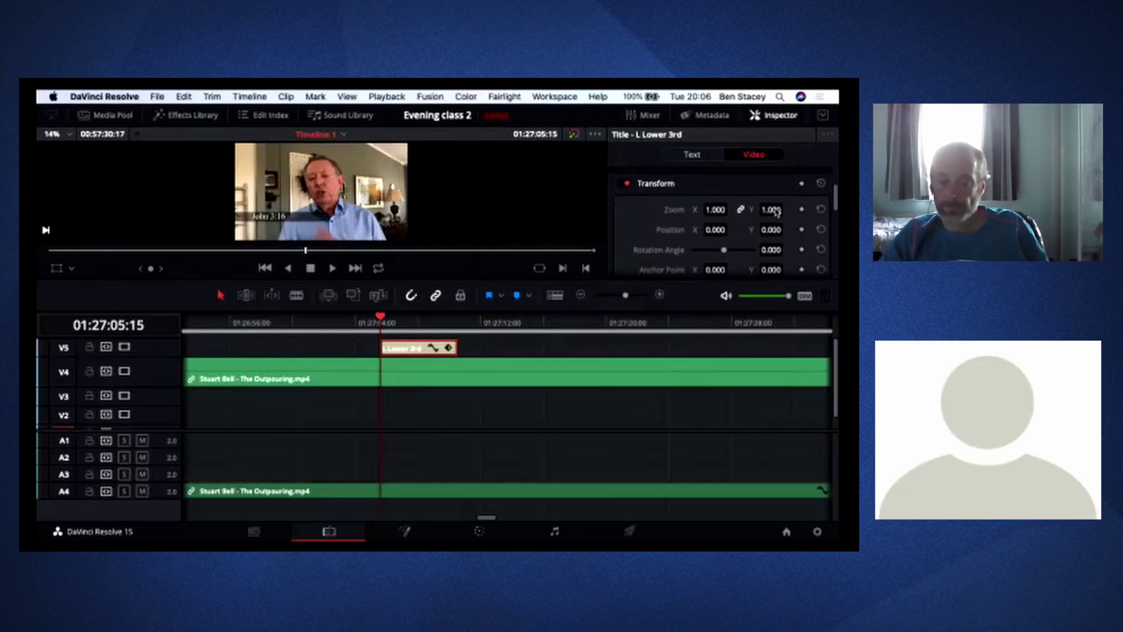
{"action": "scroll", "coordinate": [777, 212], "scroll_direction": "down", "scroll_amount": 2}
{"action": "scroll", "coordinate": [730, 195], "scroll_direction": "up", "scroll_amount": 1}
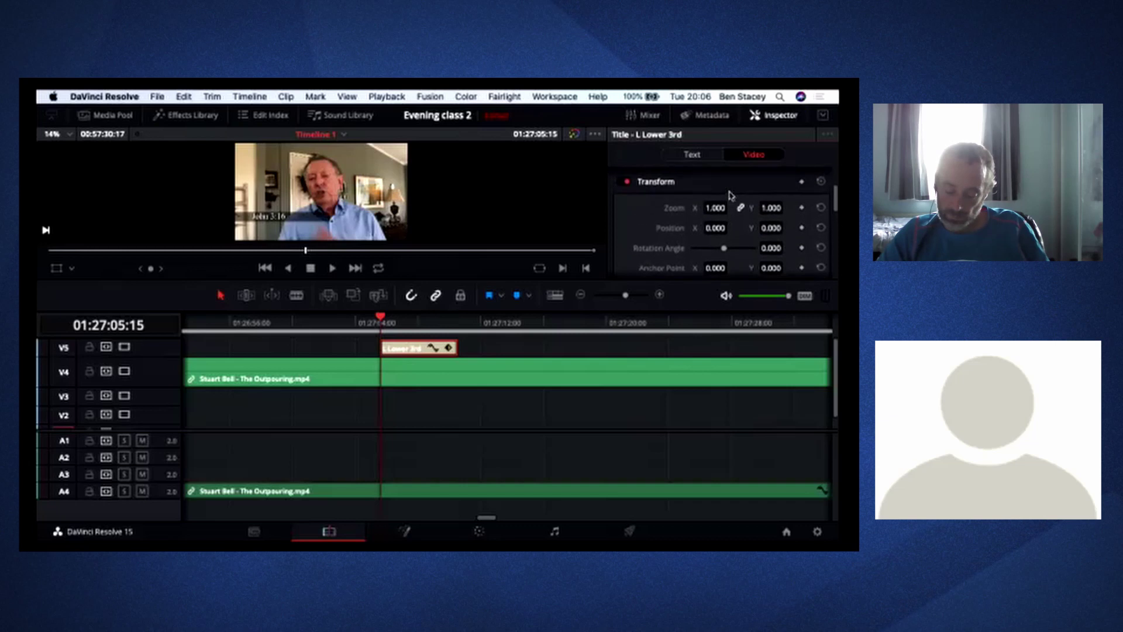
{"action": "scroll", "coordinate": [738, 246], "scroll_direction": "down", "scroll_amount": 1}
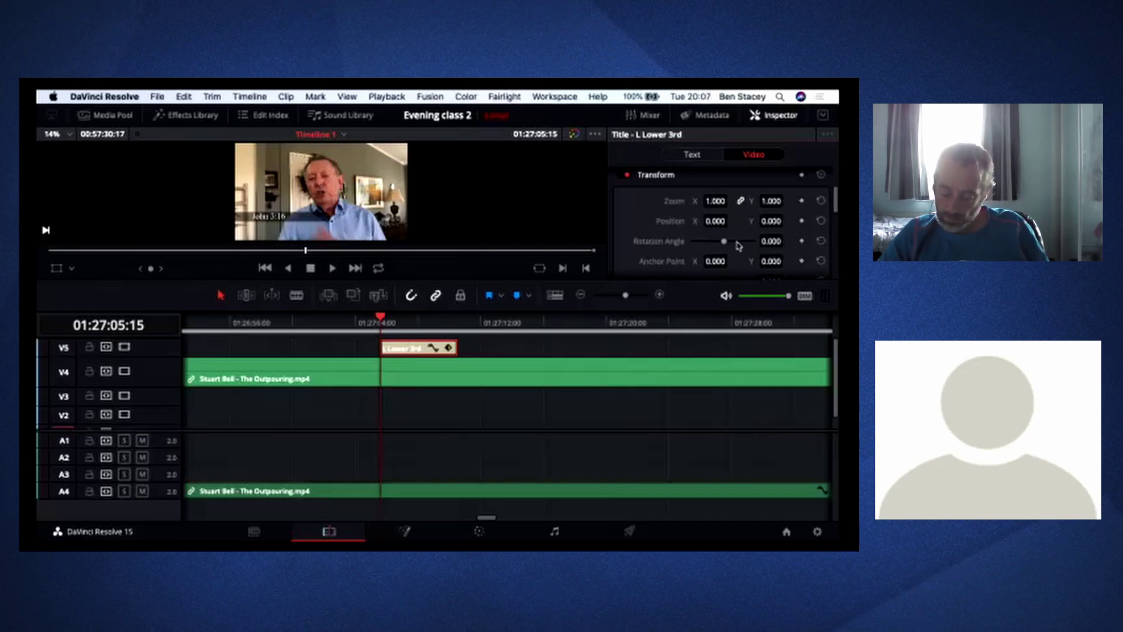
{"action": "scroll", "coordinate": [754, 243], "scroll_direction": "down", "scroll_amount": 3}
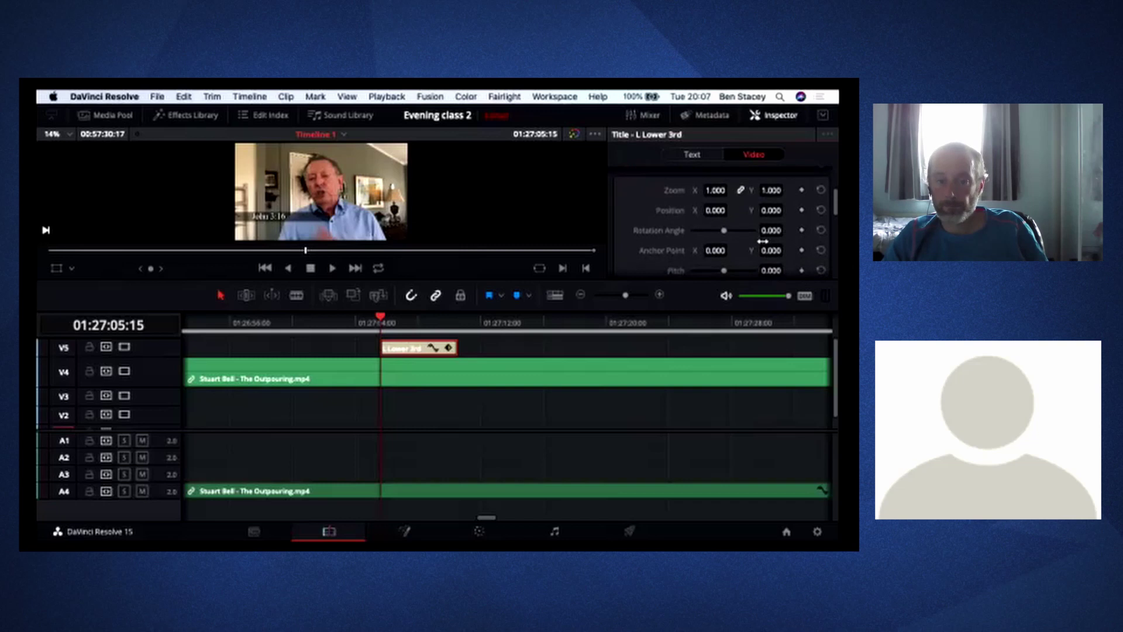
{"action": "scroll", "coordinate": [762, 241], "scroll_direction": "down", "scroll_amount": 5}
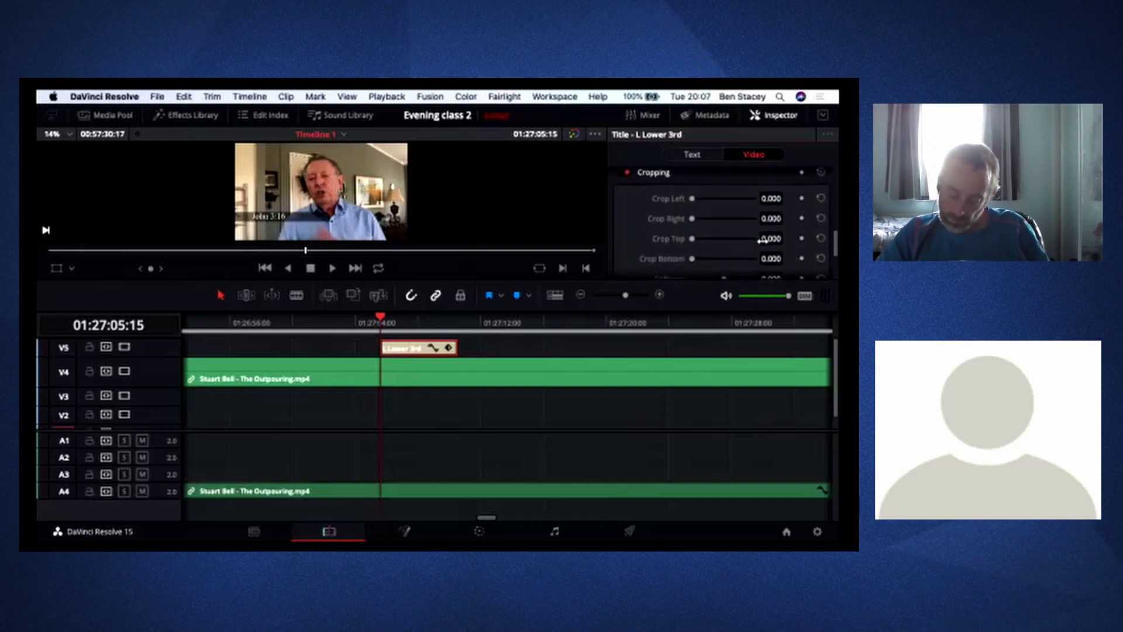
{"action": "scroll", "coordinate": [728, 242], "scroll_direction": "down", "scroll_amount": 1}
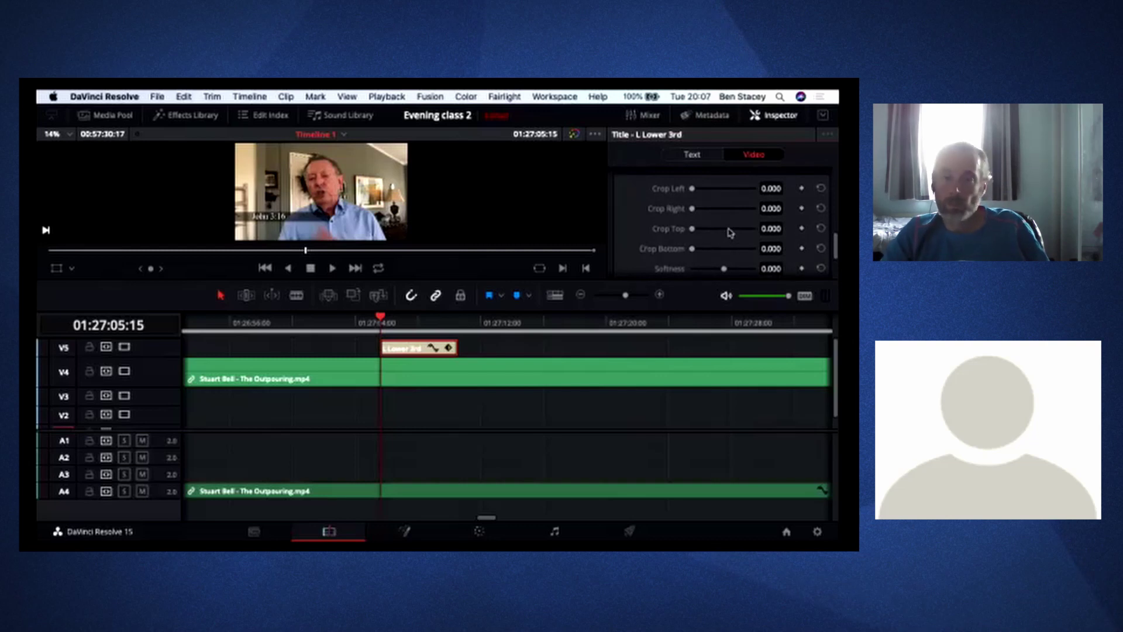
{"action": "left_click", "coordinate": [802, 208]}
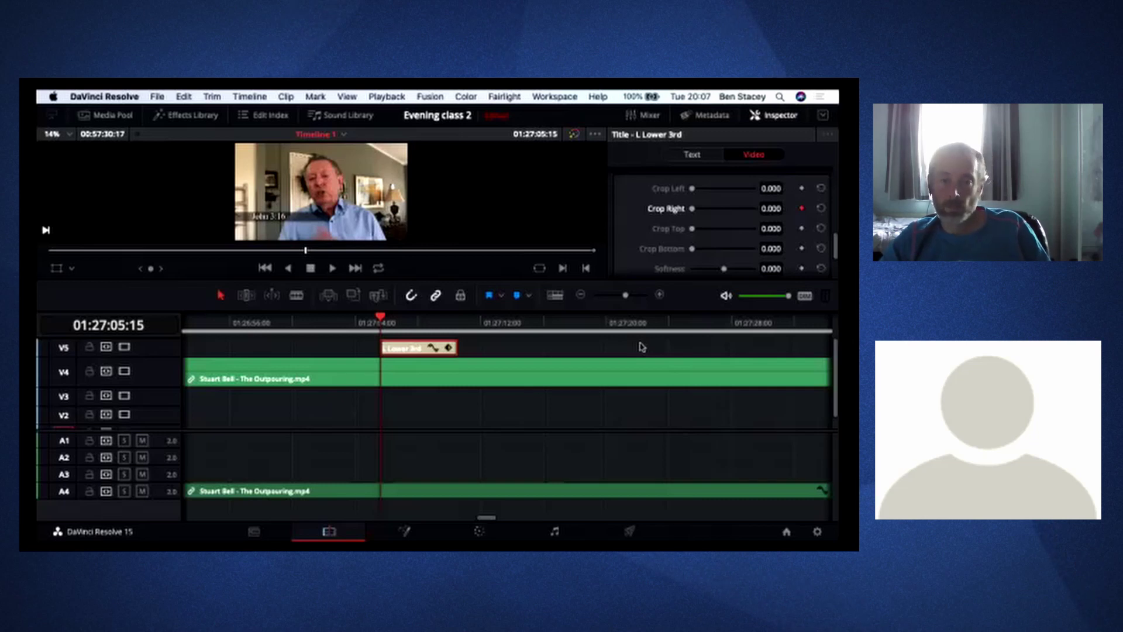
- Add a second Crop Right keyframe eight frames after the title's start and step between the two keyframes
{"action": "key", "text": "Right"}
{"action": "key", "text": "Right"}
{"action": "key", "text": "Right"}
{"action": "key", "text": "Right"}
{"action": "key", "text": "Right"}
{"action": "key", "text": "Right"}
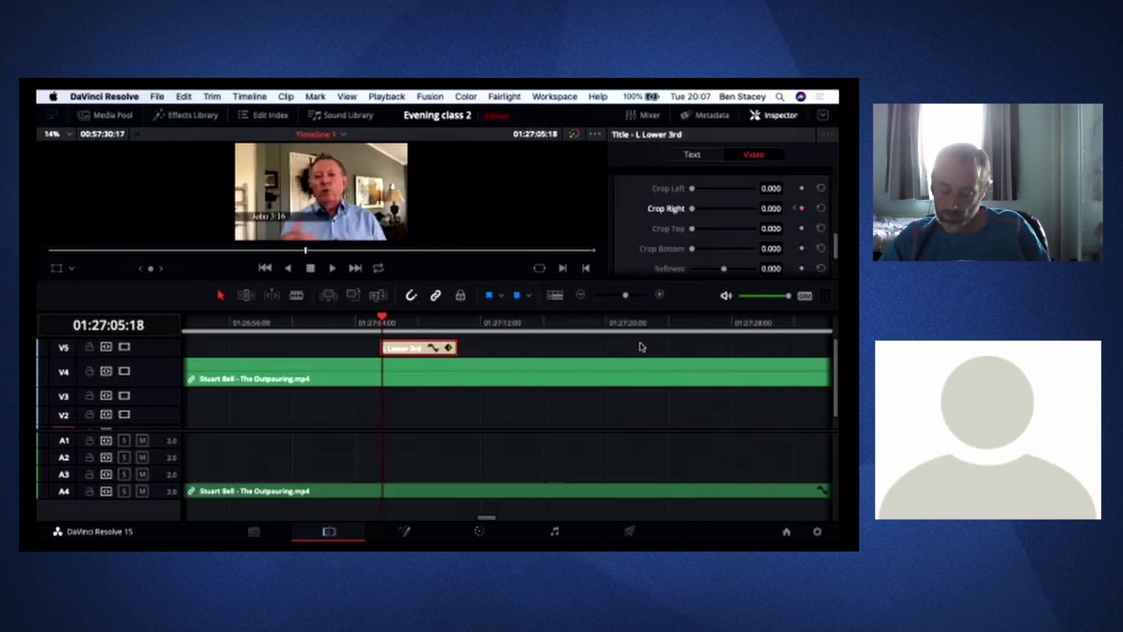
{"action": "key", "text": "Right"}
{"action": "key", "text": "Right"}
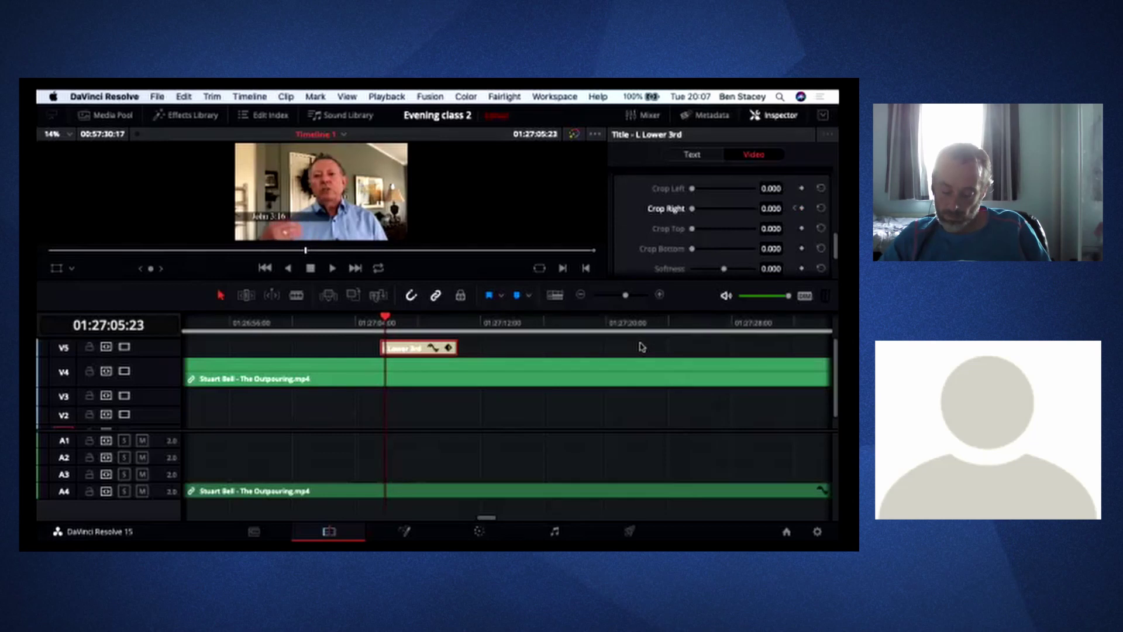
{"action": "left_click", "coordinate": [796, 209]}
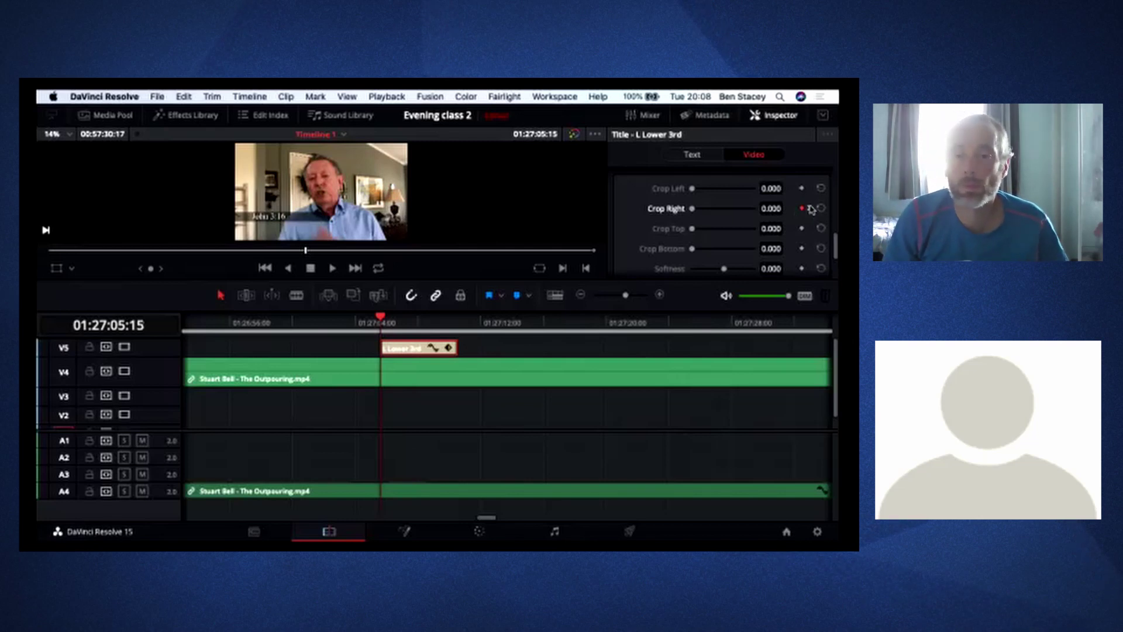
{"action": "left_click", "coordinate": [810, 209]}
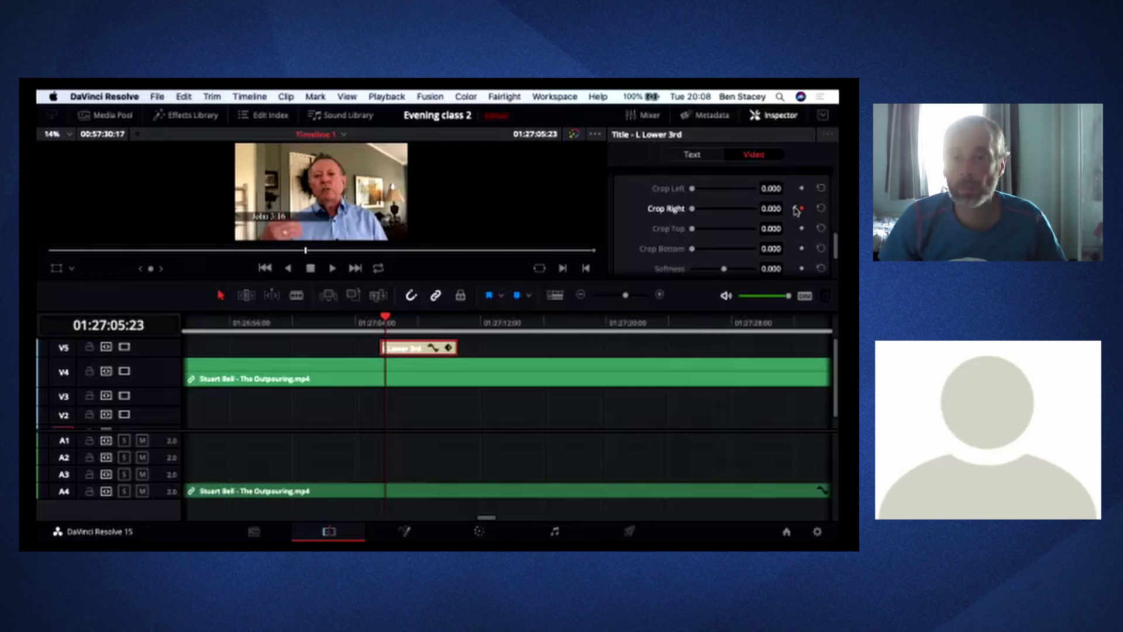
- Set Crop Right to 1920 at the title's first keyframe so the title starts fully cropped
{"action": "left_click", "coordinate": [797, 210]}
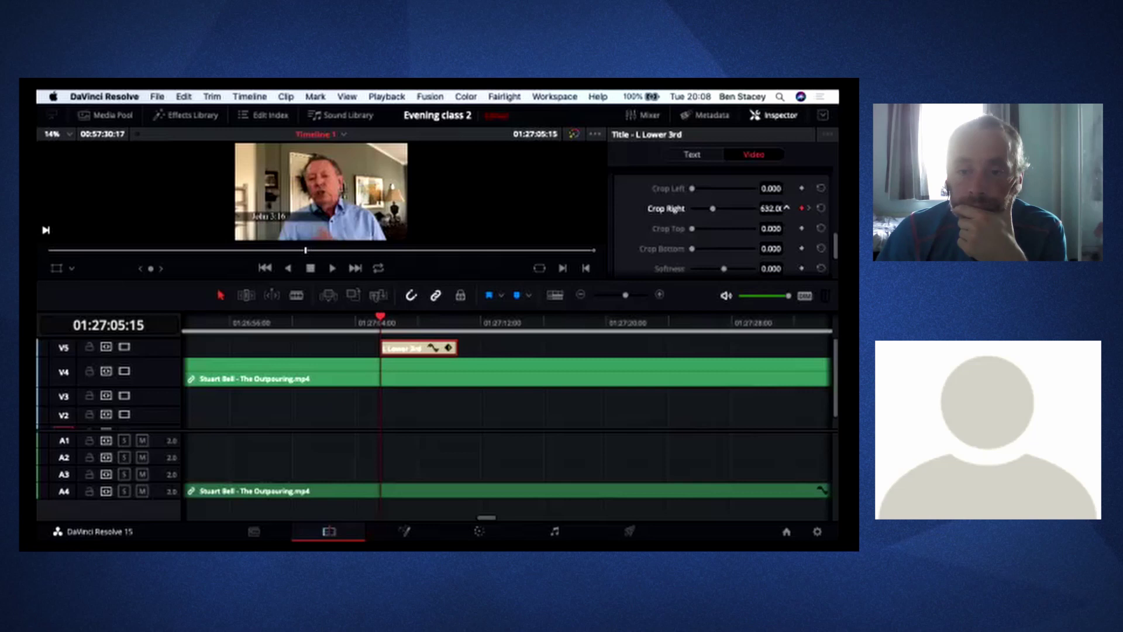
{"action": "left_click_drag", "start_coordinate": [783, 208], "coordinate": [787, 207]}
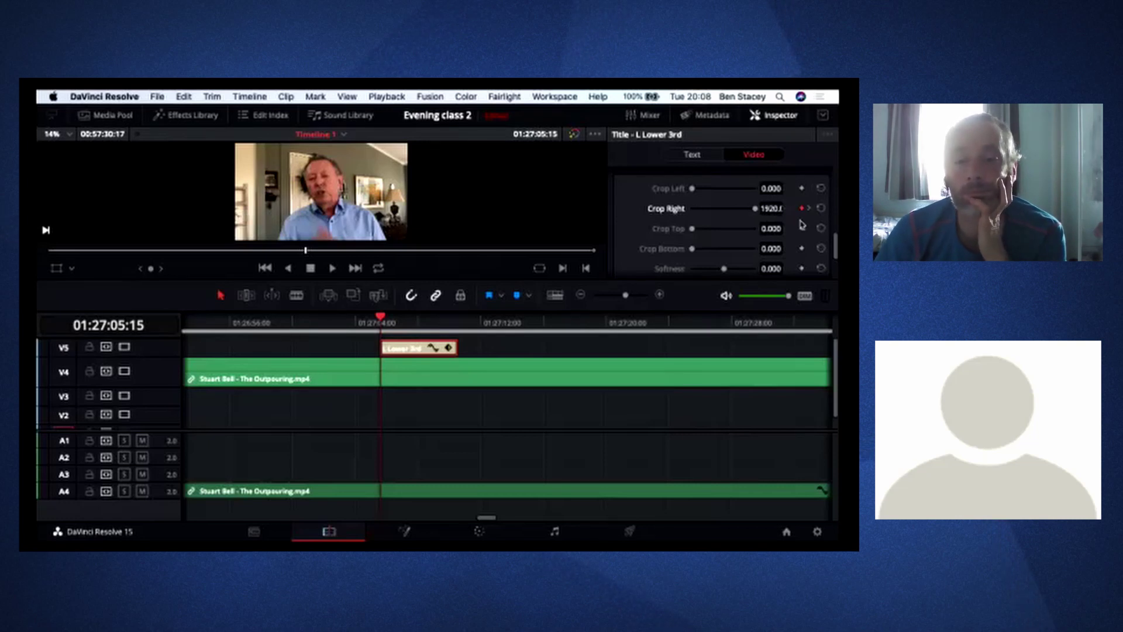
{"action": "left_click", "coordinate": [810, 209]}
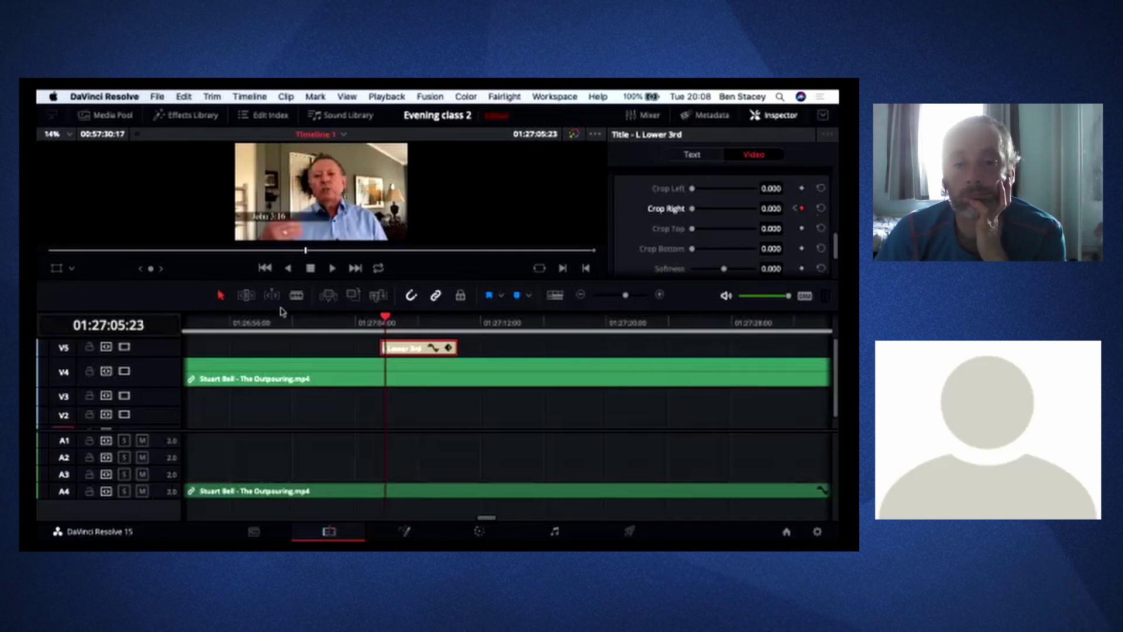
- Play the timeline from just before the title to check its wipe-in animation
{"action": "left_click", "coordinate": [331, 324]}
{"action": "key", "text": "space"}
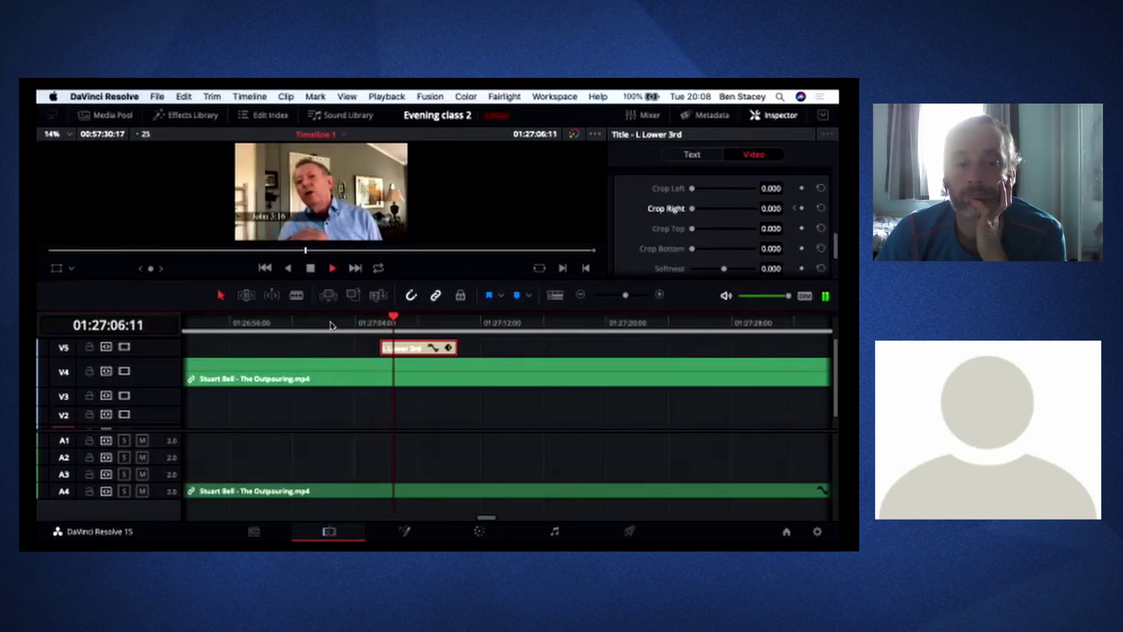
{"action": "key", "text": "space"}
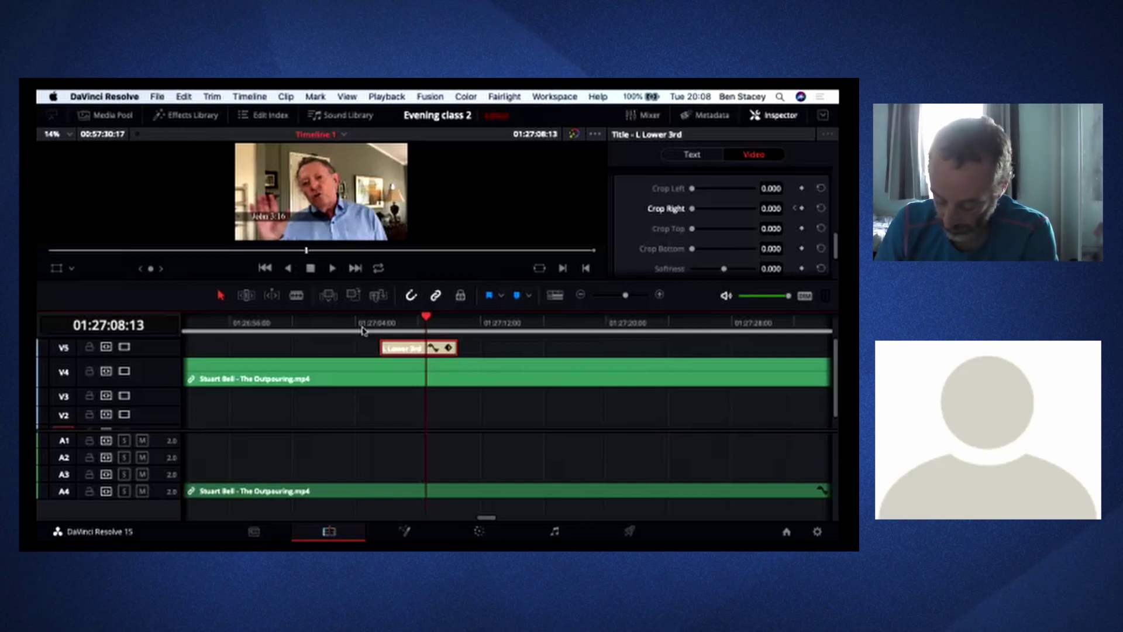
- Add Crop Right keyframes at the end of the lower-third title and eight frames before its end
{"action": "left_click", "coordinate": [455, 321]}
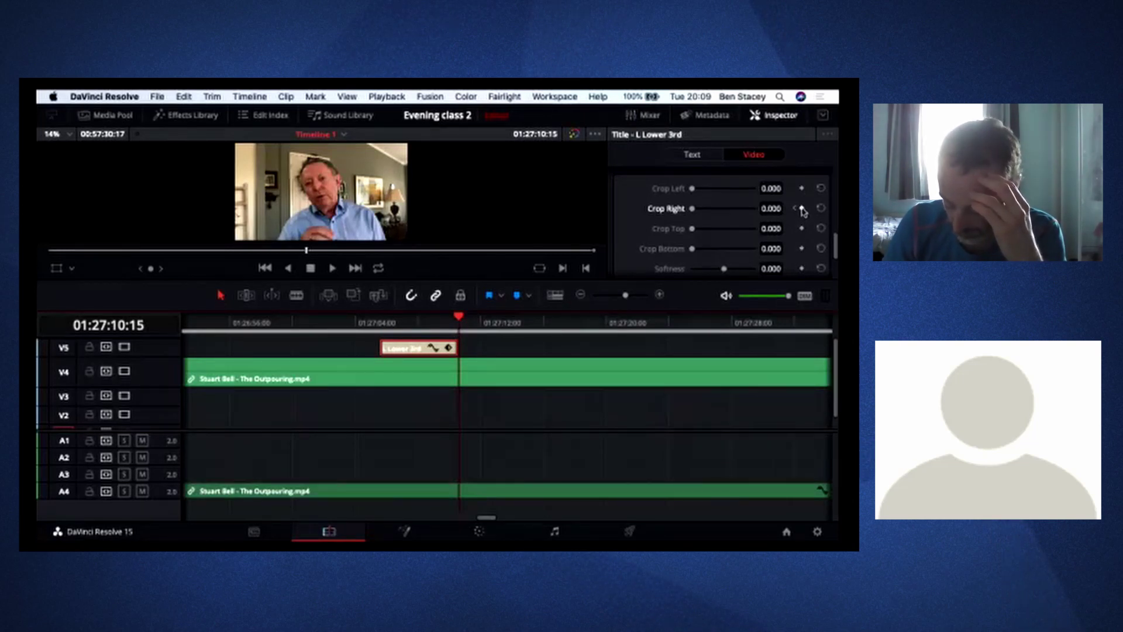
{"action": "left_click", "coordinate": [803, 208]}
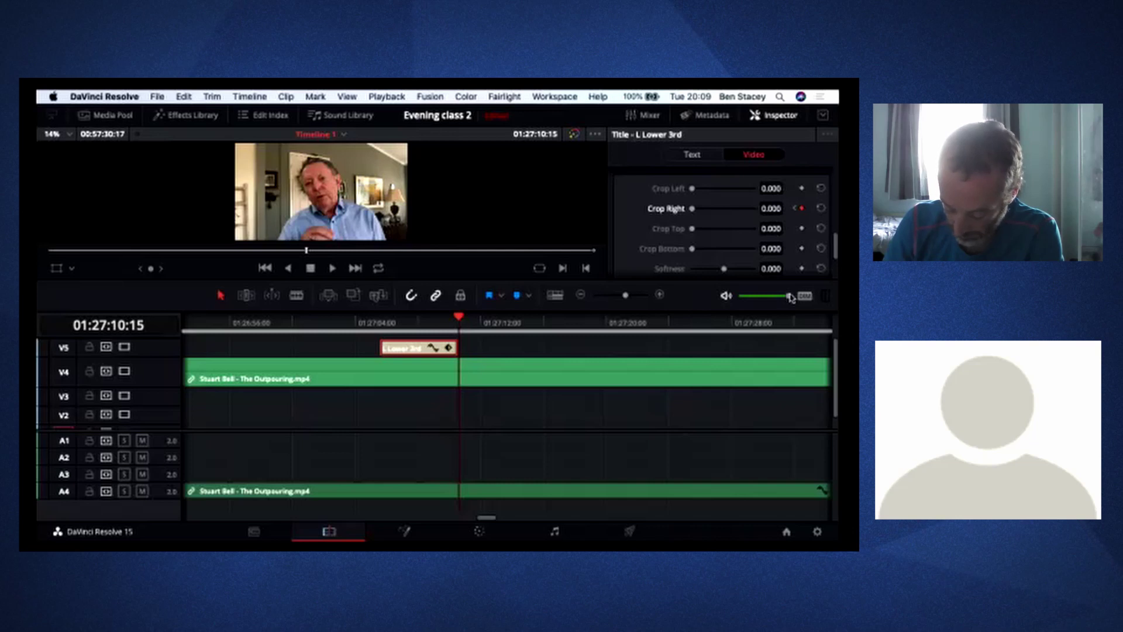
{"action": "key", "text": "Left"}
{"action": "key", "text": "Left"}
{"action": "key", "text": "Left"}
{"action": "key", "text": "Left"}
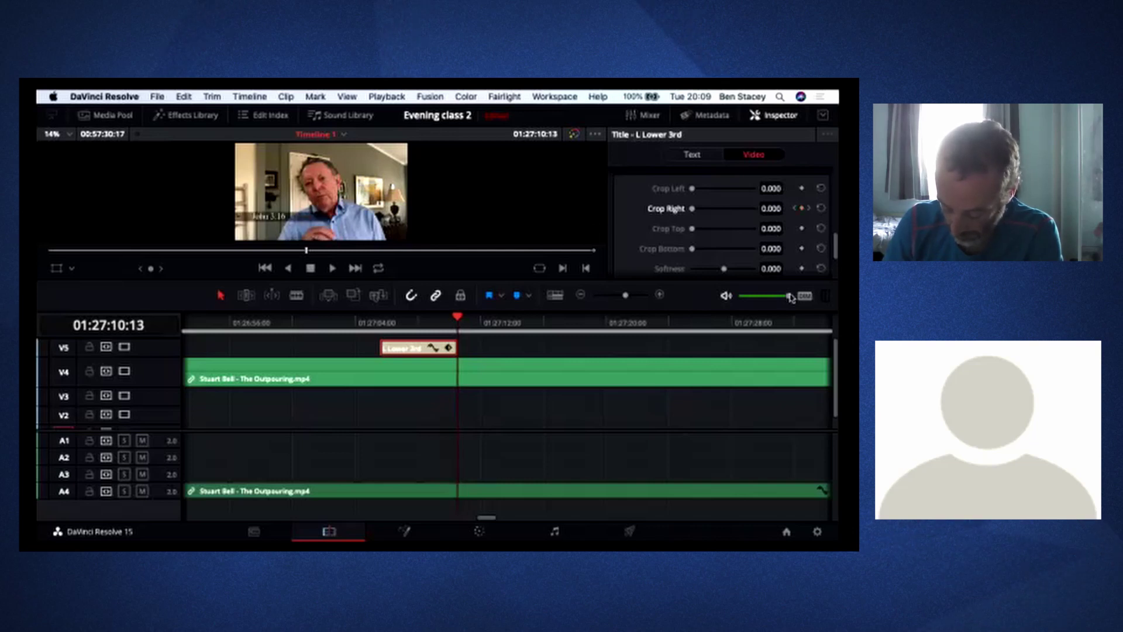
{"action": "key", "text": "Left"}
{"action": "key", "text": "Left"}
{"action": "key", "text": "Left"}
{"action": "key", "text": "Left"}
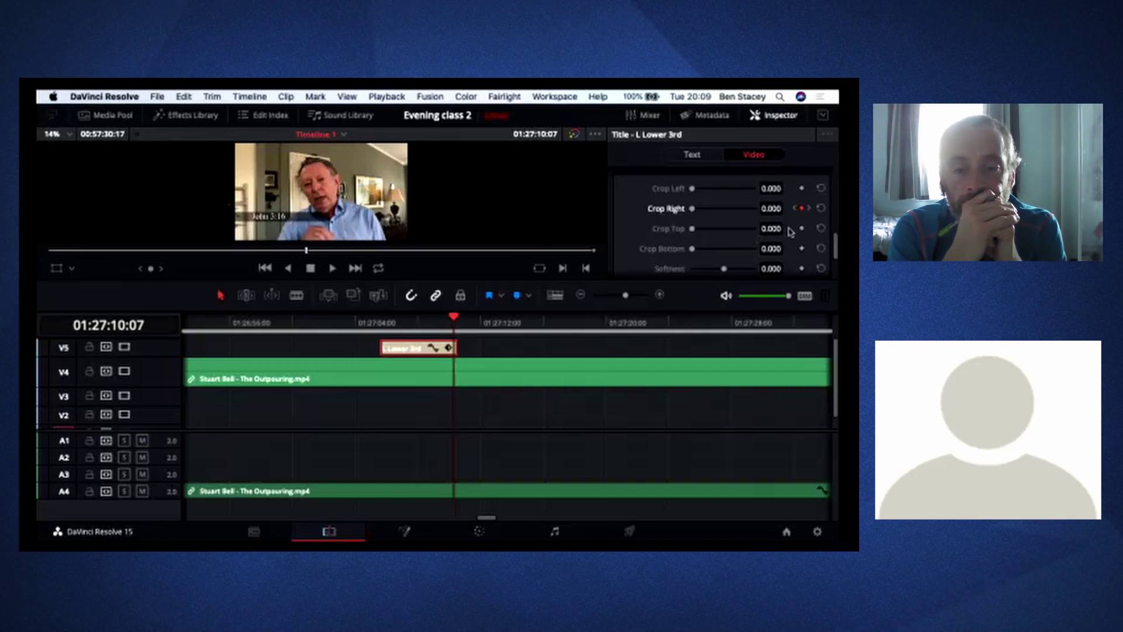
- Set Crop Right to 1920 at the keyframe on the title's last frame
{"action": "left_click", "coordinate": [810, 208]}
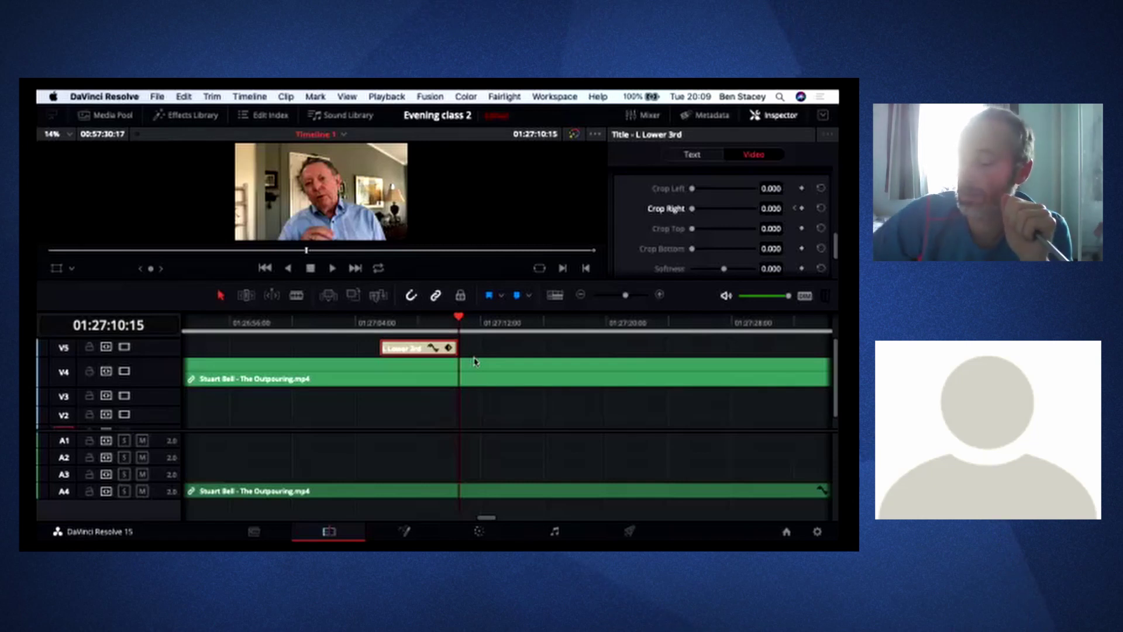
{"action": "key", "text": "Left"}
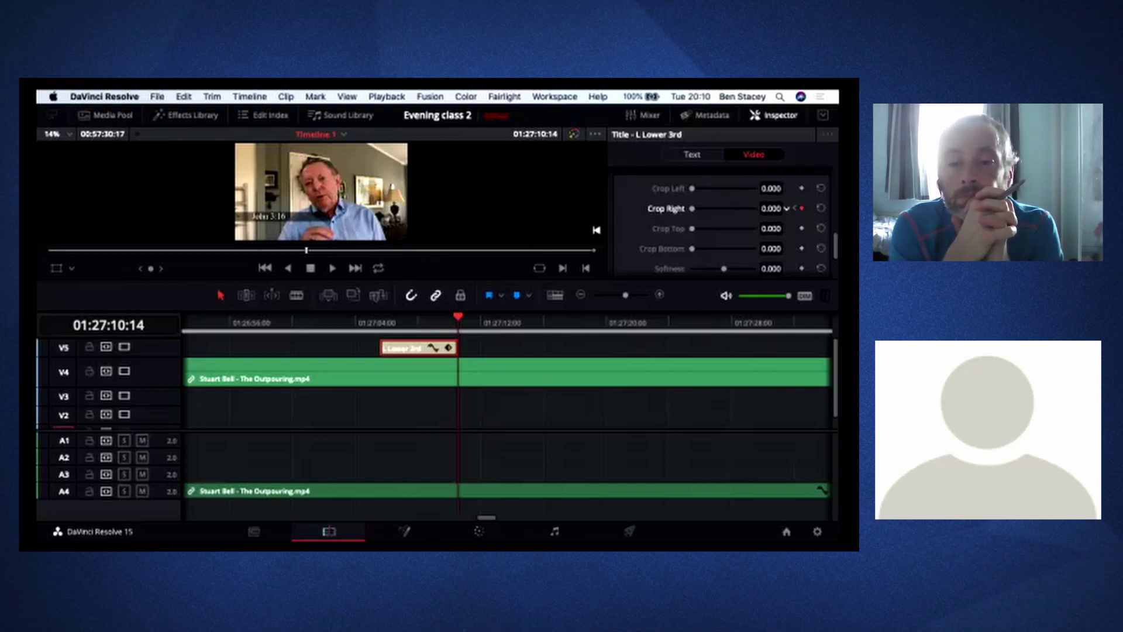
{"action": "mouse_move", "coordinate": [771, 208]}
{"action": "left_mouse_down"}
{"action": "mouse_move", "coordinate": [819, 209]}
{"action": "mouse_move", "coordinate": [772, 211]}
{"action": "left_mouse_up"}
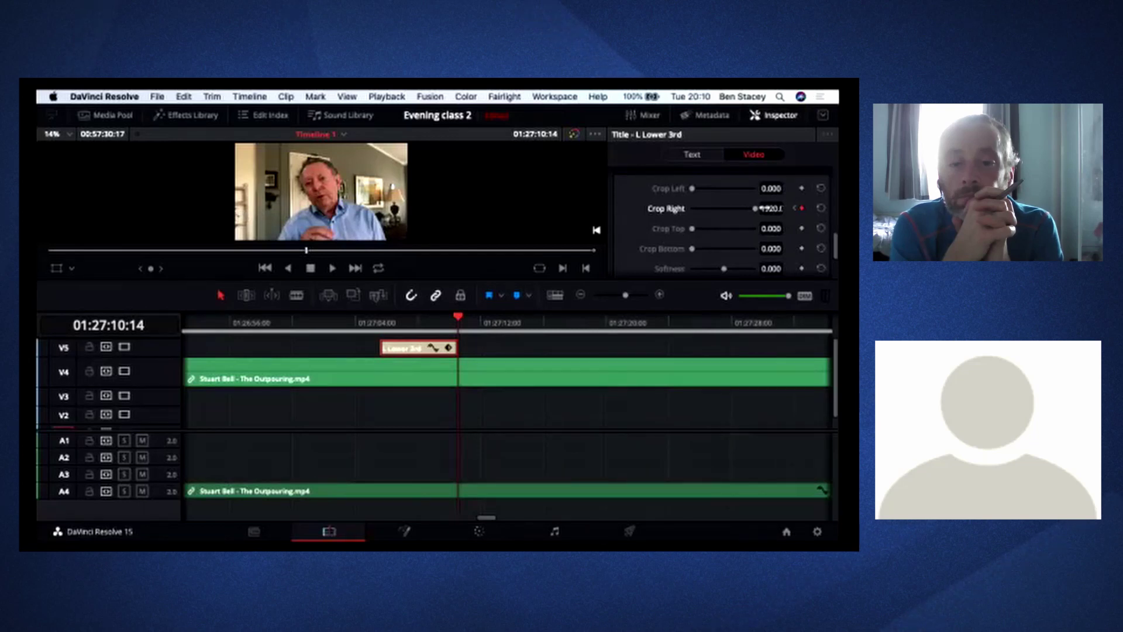
- Play the timeline from before the title through its end to check both wipe animations
{"action": "left_click", "coordinate": [377, 322]}
{"action": "left_click", "coordinate": [351, 322]}
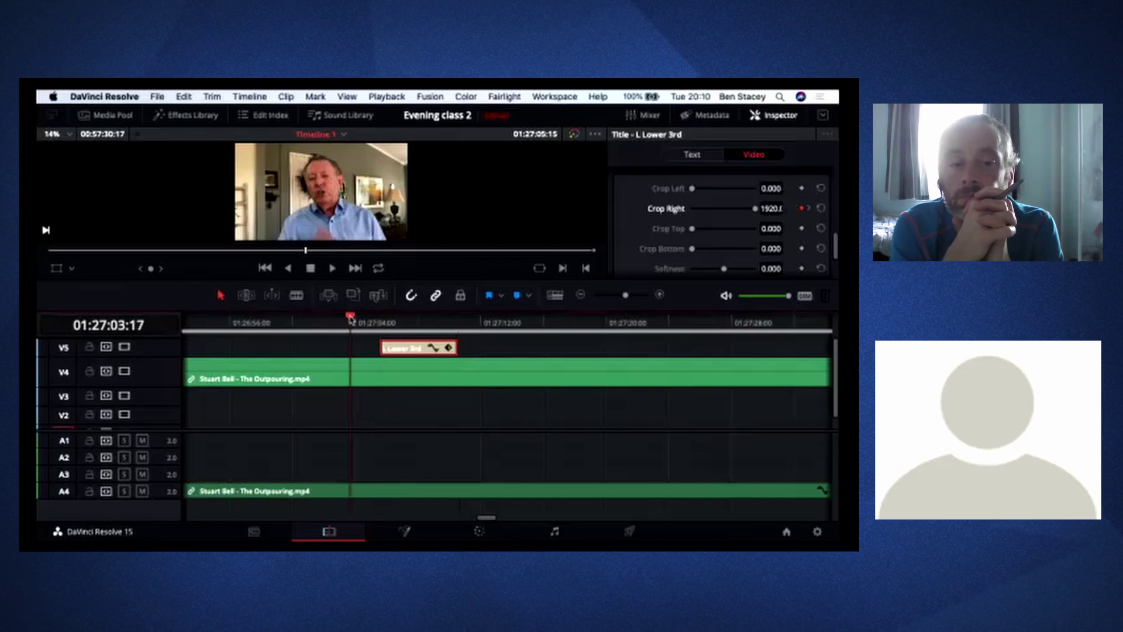
{"action": "key", "text": "space"}
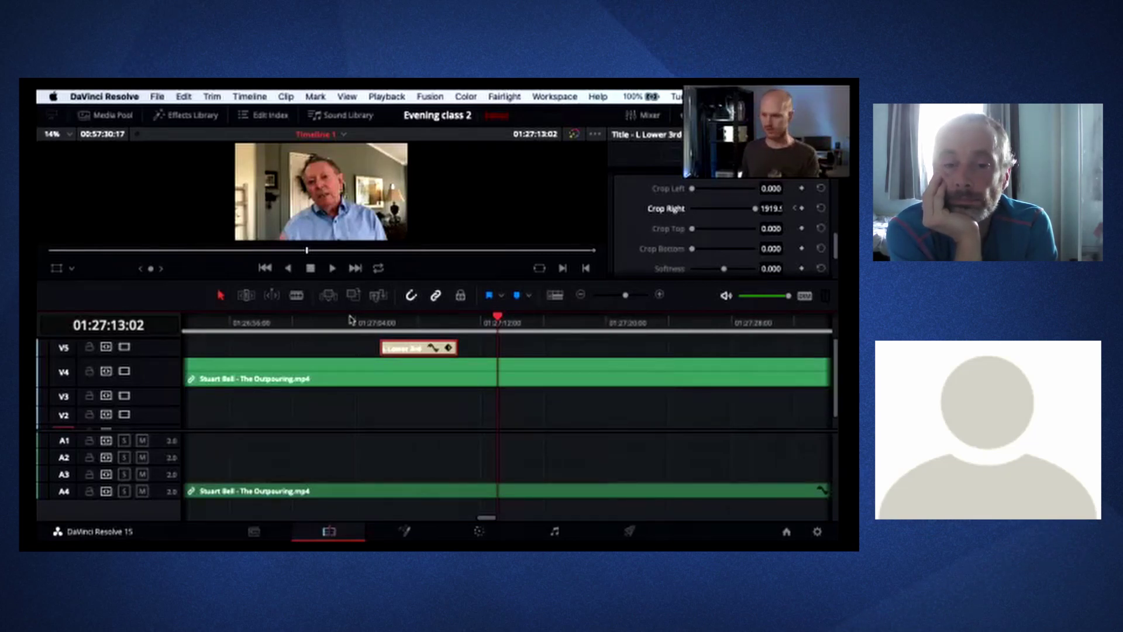
- Switch to Finder and import the Blue star moving background video into the project's media pool
{"action": "key", "text": "super+Tab"}
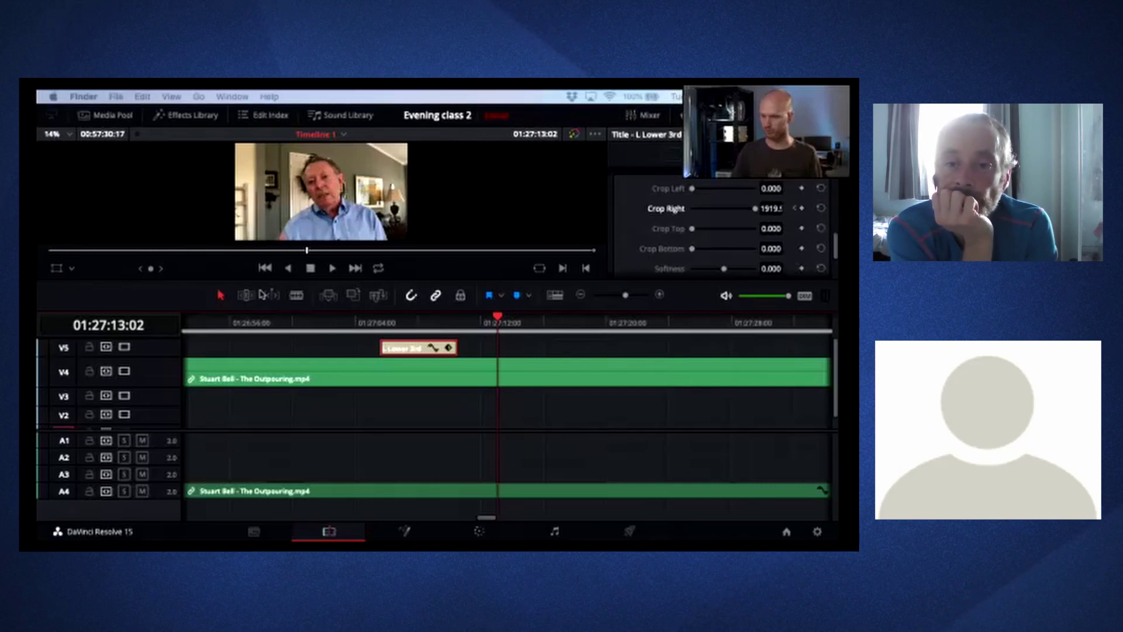
{"action": "left_click", "coordinate": [196, 186]}
{"action": "left_click", "coordinate": [111, 112]}
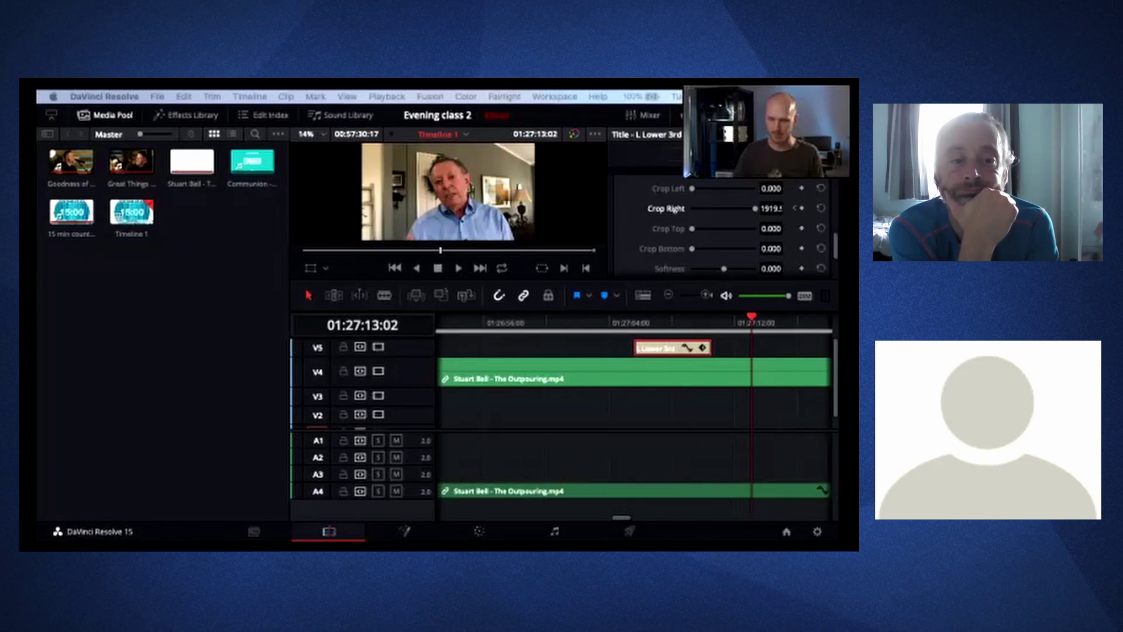
{"action": "left_click_drag", "start_coordinate": [225, 310], "coordinate": [216, 309]}
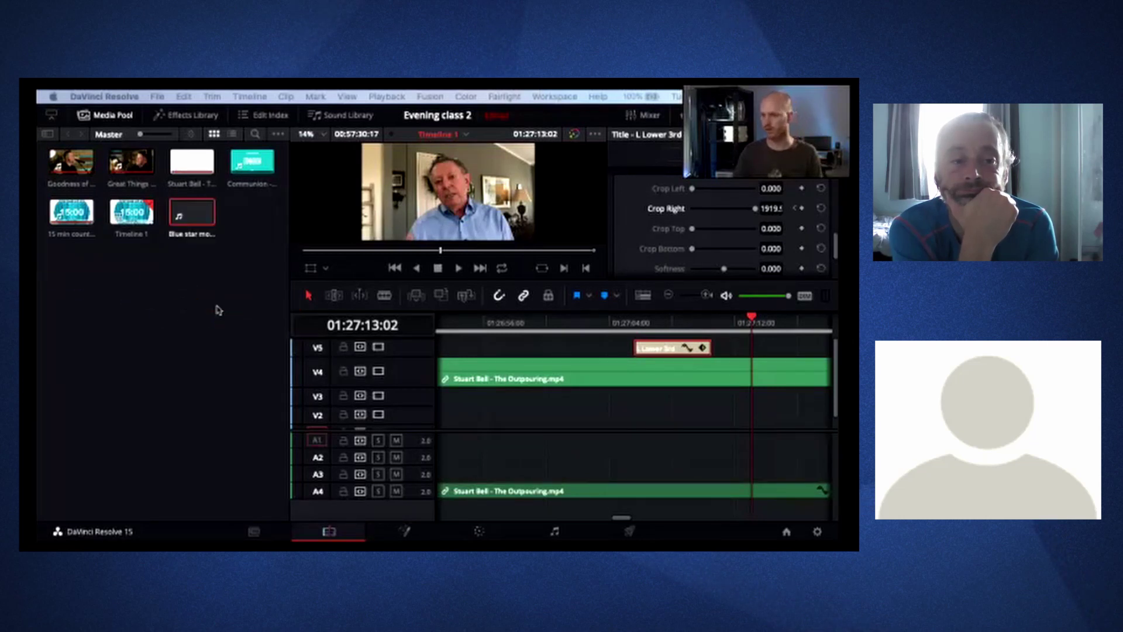
{"action": "left_click", "coordinate": [216, 309]}
- Place the Blue star moving background clip on video track V1 beneath the sermon clip, starting at the end of the lower-third title
{"action": "scroll", "coordinate": [704, 392], "scroll_direction": "right", "scroll_amount": 5}
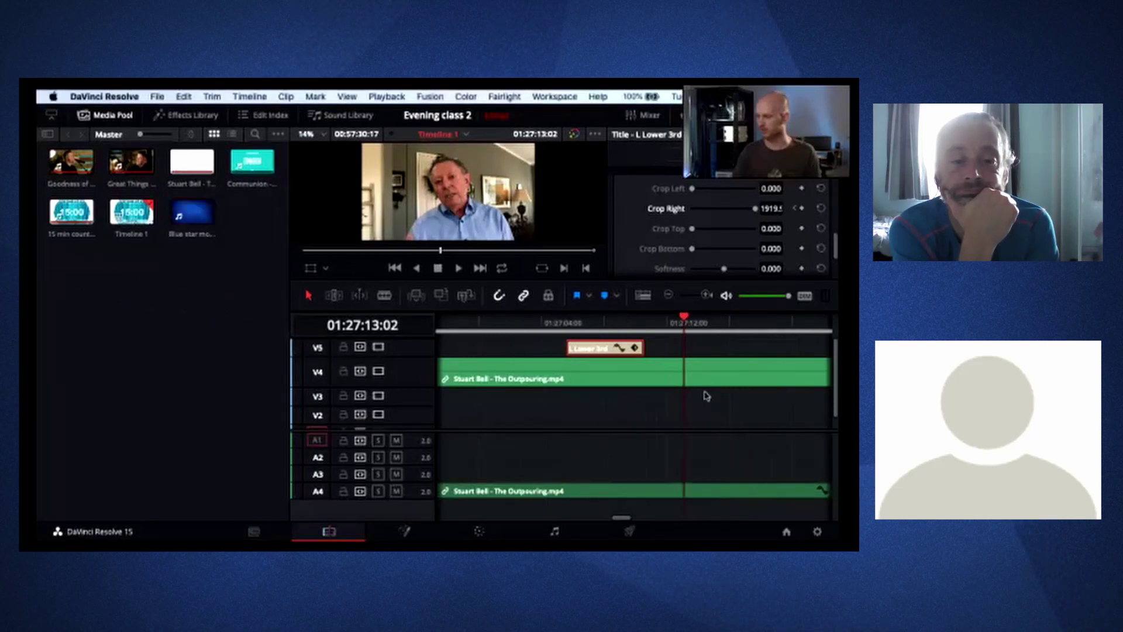
{"action": "scroll", "coordinate": [494, 368], "scroll_direction": "left", "scroll_amount": 3}
{"action": "scroll", "coordinate": [494, 368], "scroll_direction": "down", "scroll_amount": 1}
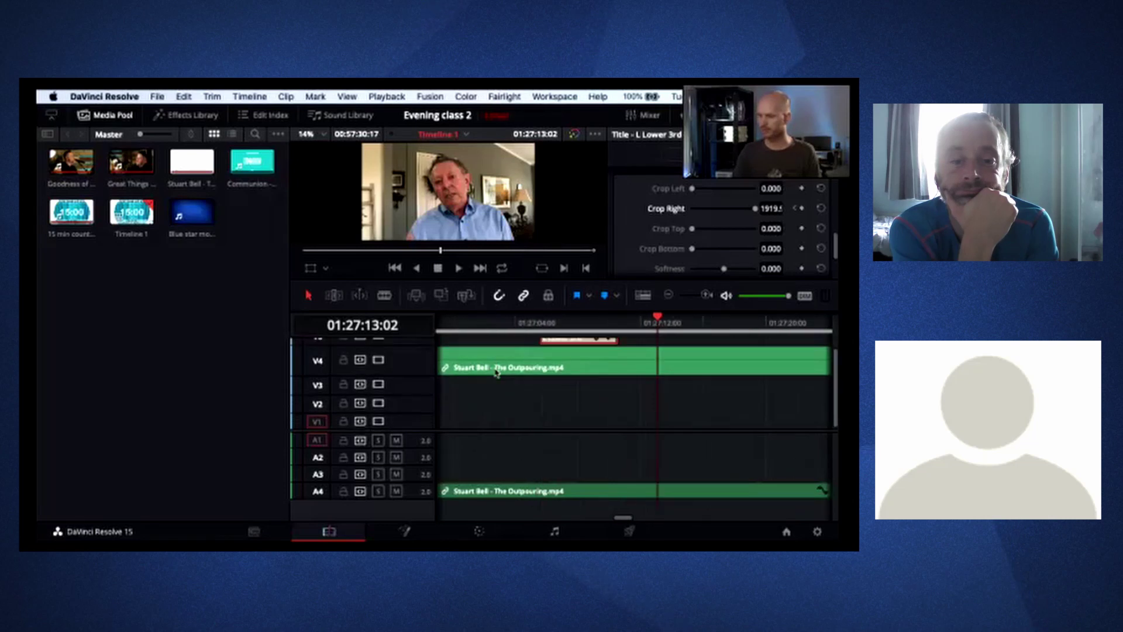
{"action": "left_click", "coordinate": [186, 215]}
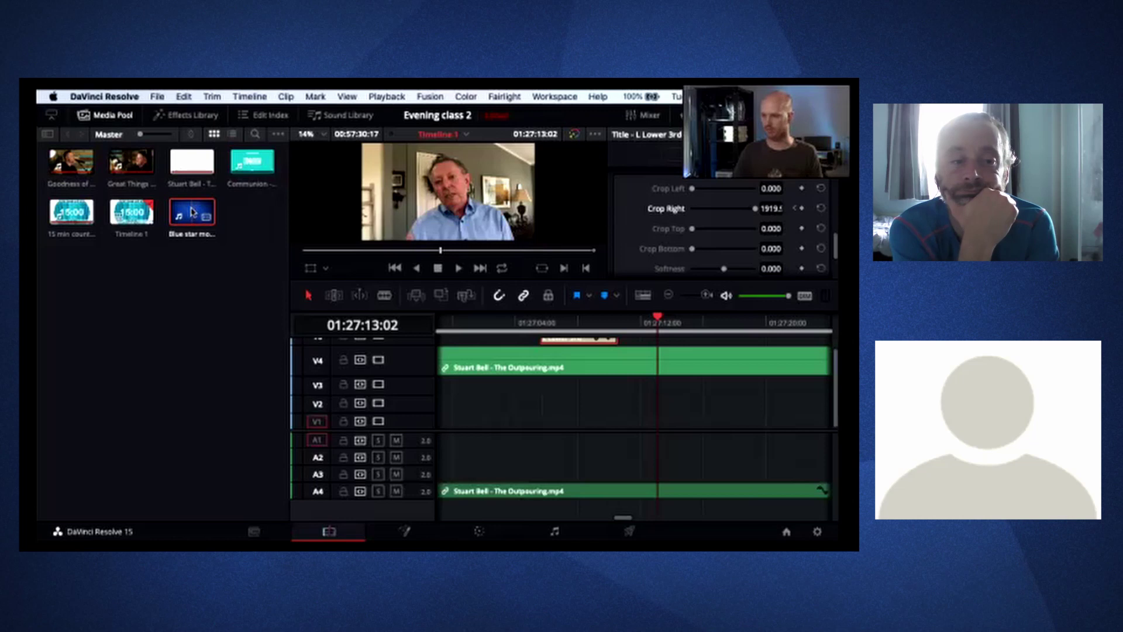
{"action": "left_click_drag", "start_coordinate": [193, 212], "coordinate": [622, 422]}
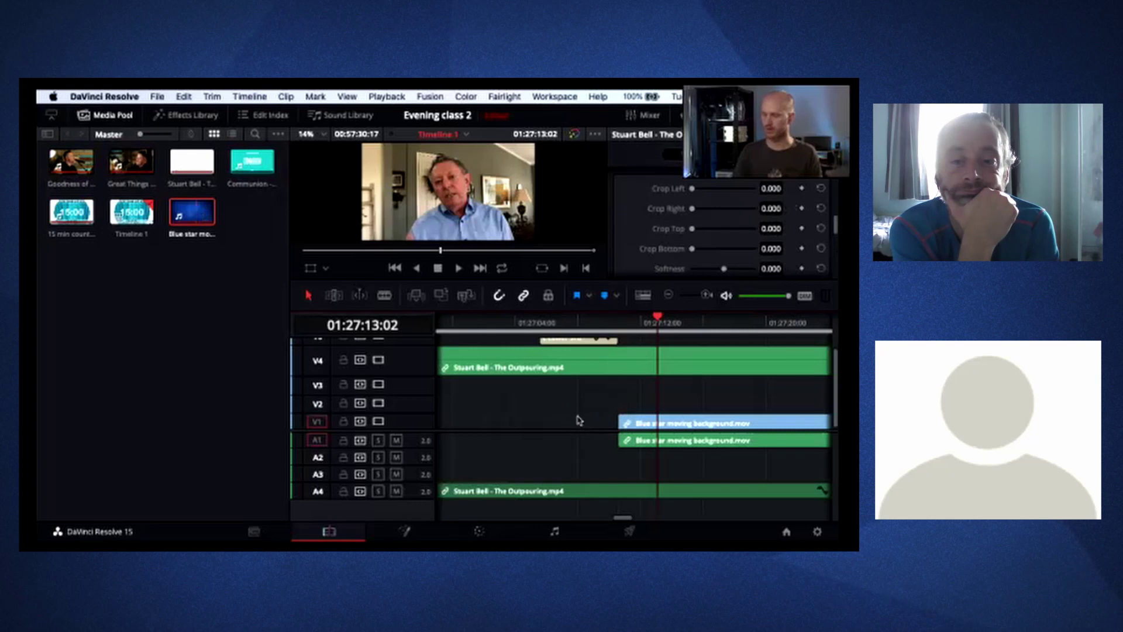
- Hide the media pool and review how the title, sermon and Blue star background clips are stacked on the video tracks
{"action": "scroll", "coordinate": [579, 420], "scroll_direction": "right", "scroll_amount": 3}
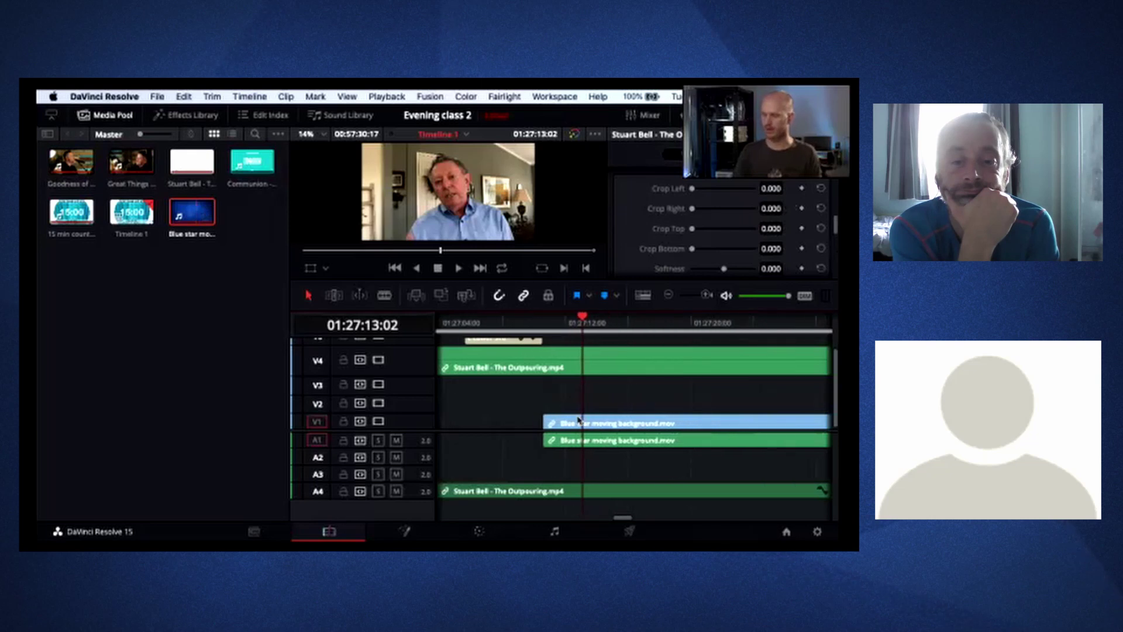
{"action": "left_click", "coordinate": [105, 114]}
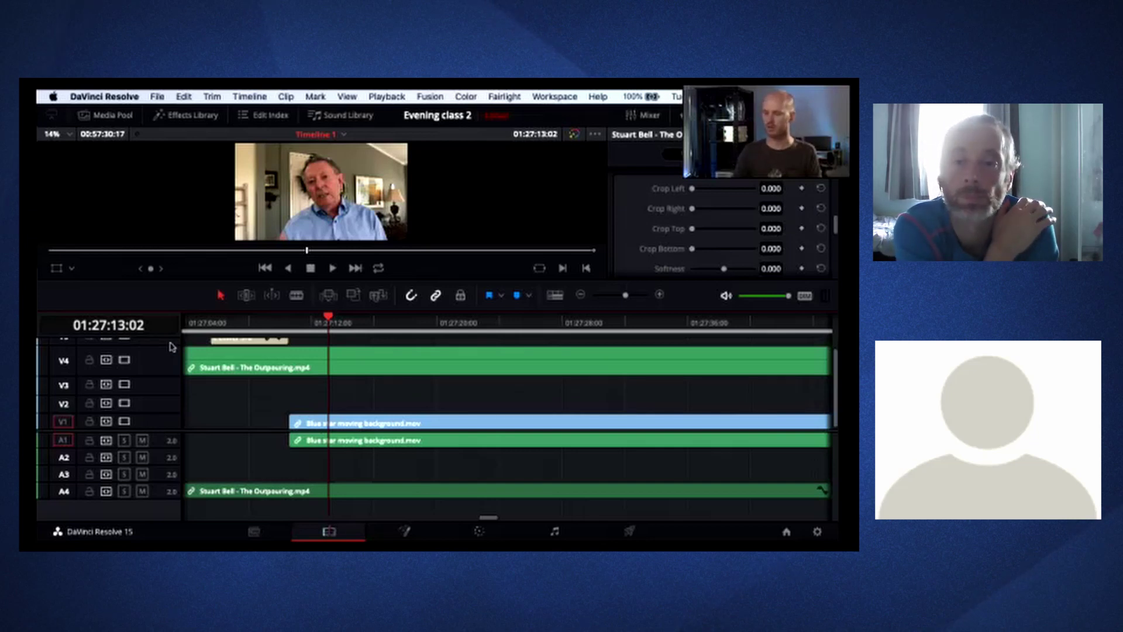
{"action": "scroll", "coordinate": [171, 351], "scroll_direction": "up", "scroll_amount": 2}
{"action": "left_click", "coordinate": [256, 325]}
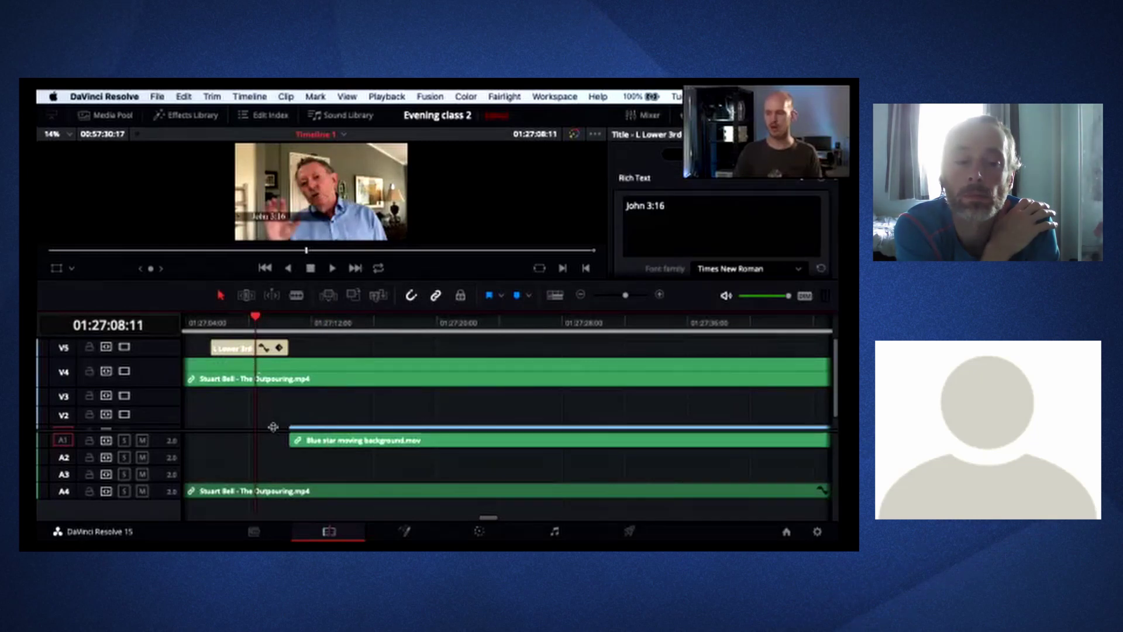
{"action": "scroll", "coordinate": [275, 414], "scroll_direction": "down", "scroll_amount": 2}
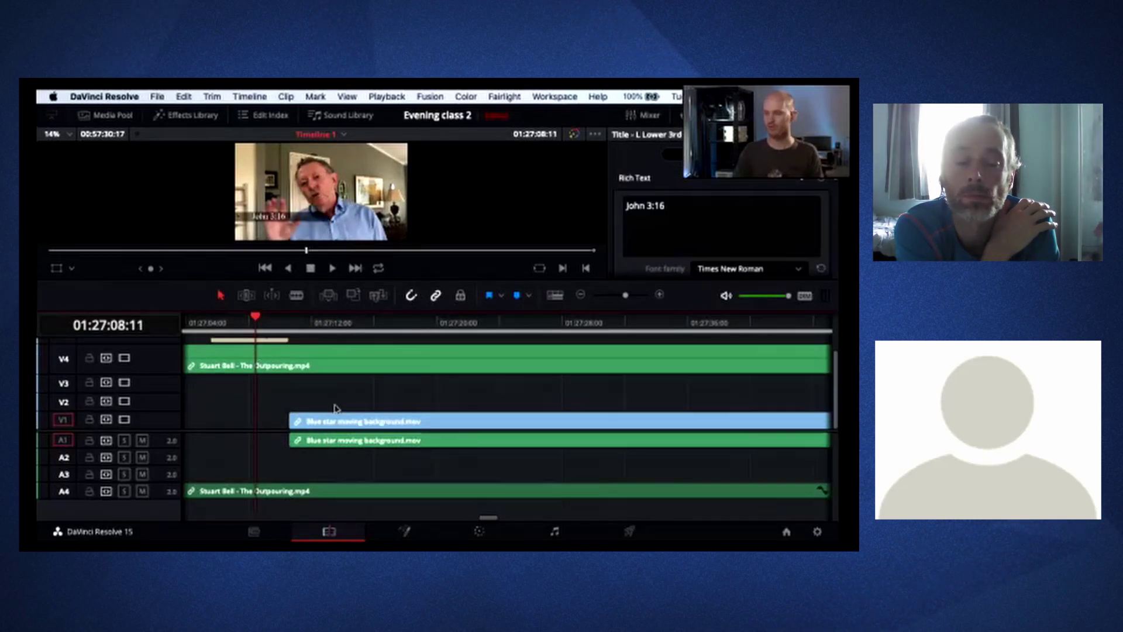
{"action": "left_click", "coordinate": [351, 325]}
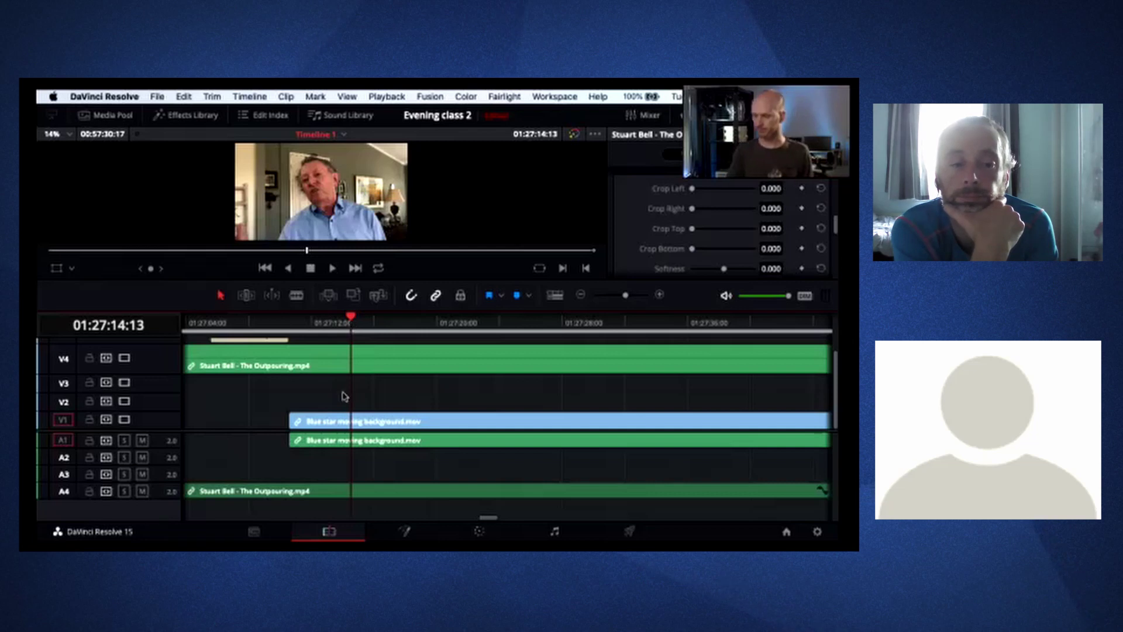
{"action": "scroll", "coordinate": [346, 398], "scroll_direction": "up", "scroll_amount": 2}
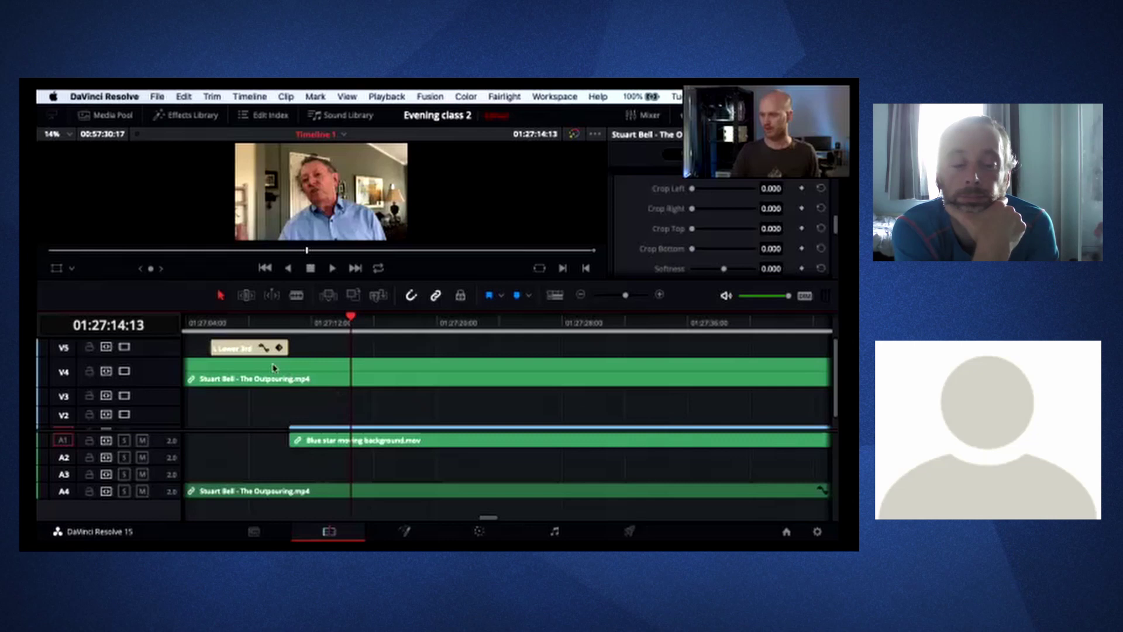
- Add a Text title to video track V5 above the sermon, shortly after the lower-third title, and preview it
{"action": "left_click", "coordinate": [186, 115]}
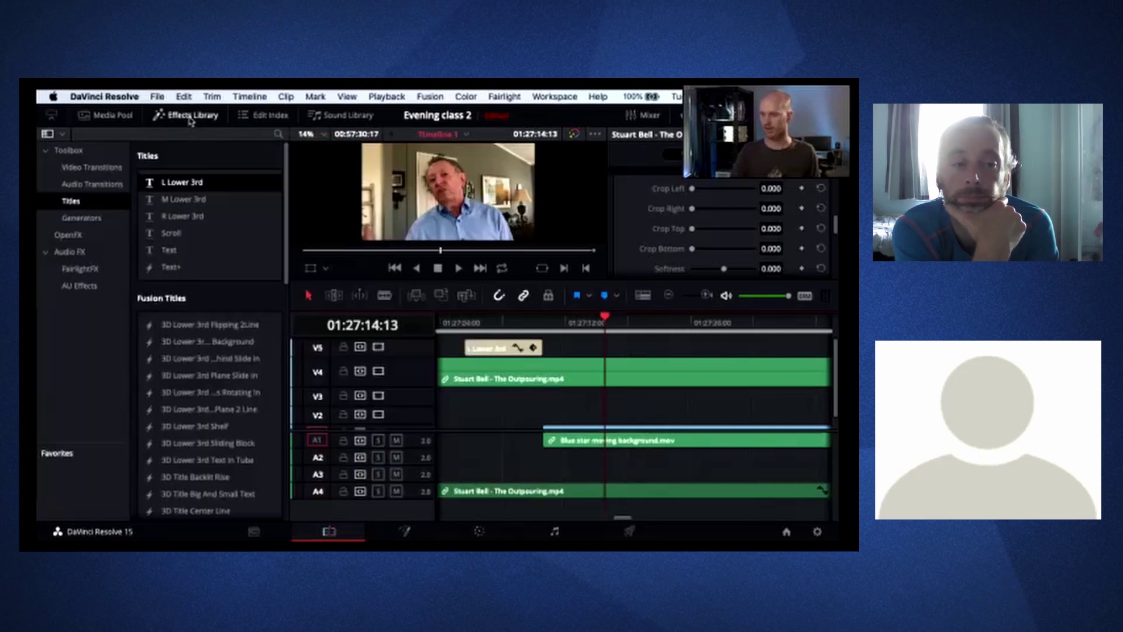
{"action": "left_click", "coordinate": [174, 256]}
{"action": "left_click_drag", "start_coordinate": [174, 256], "coordinate": [638, 346]}
{"action": "scroll", "coordinate": [622, 403], "scroll_direction": "right", "scroll_amount": 5}
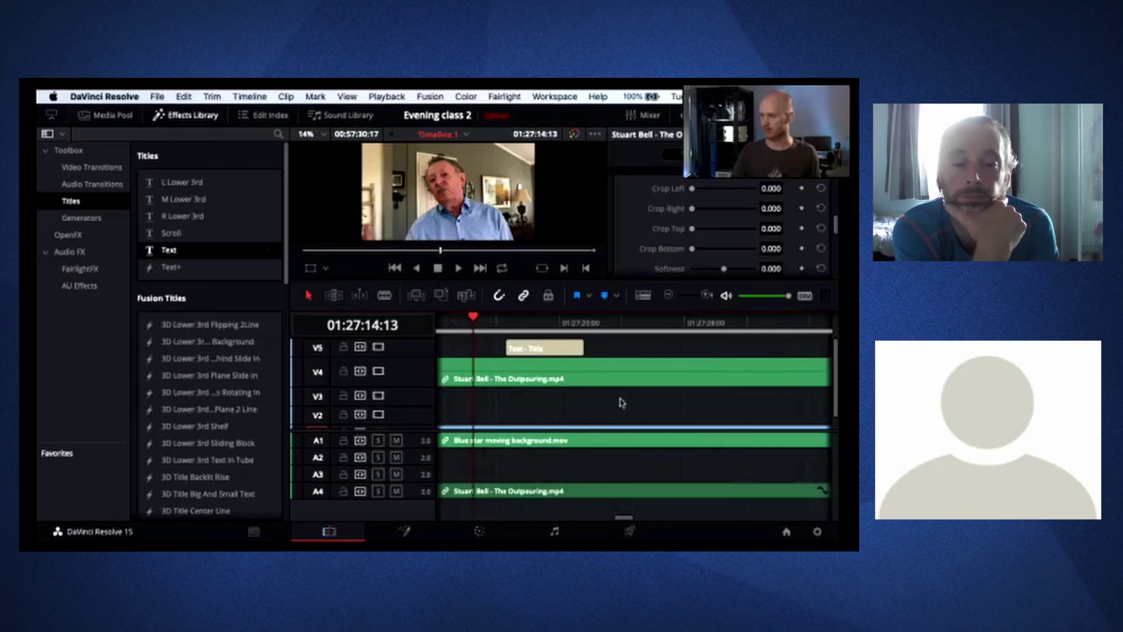
{"action": "left_click", "coordinate": [523, 349]}
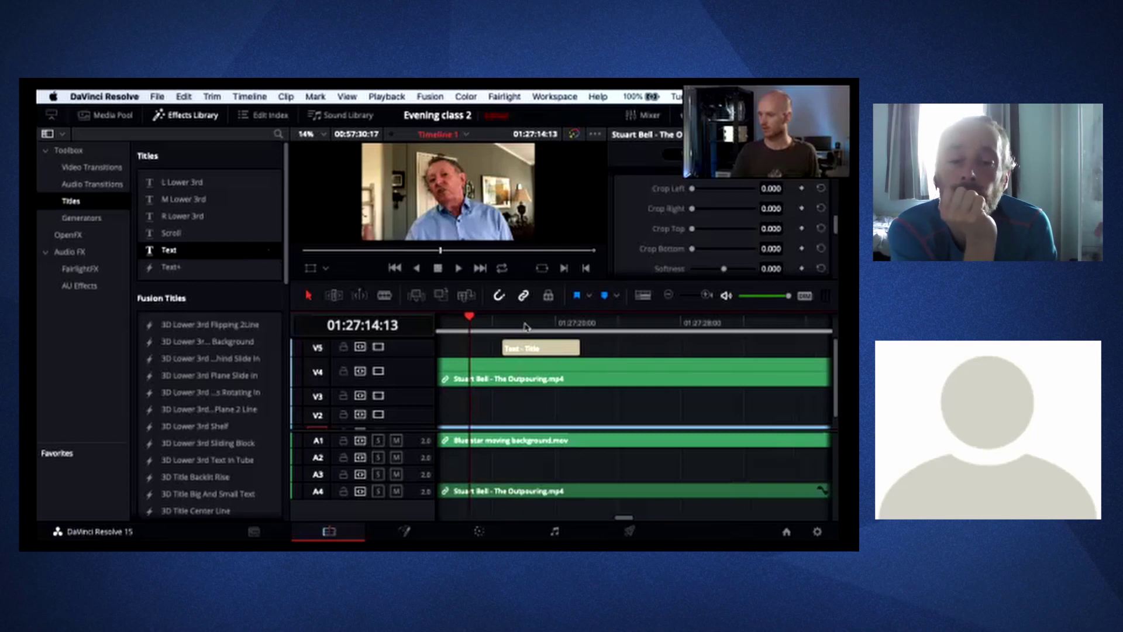
{"action": "left_click", "coordinate": [526, 322]}
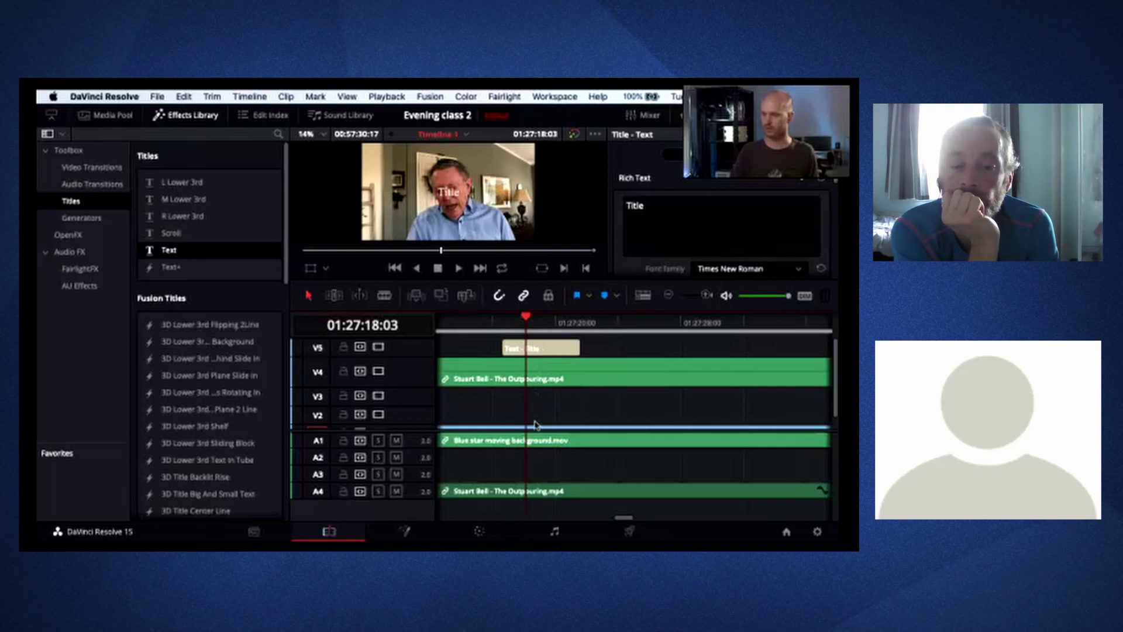
{"action": "scroll", "coordinate": [537, 427], "scroll_direction": "down", "scroll_amount": 1}
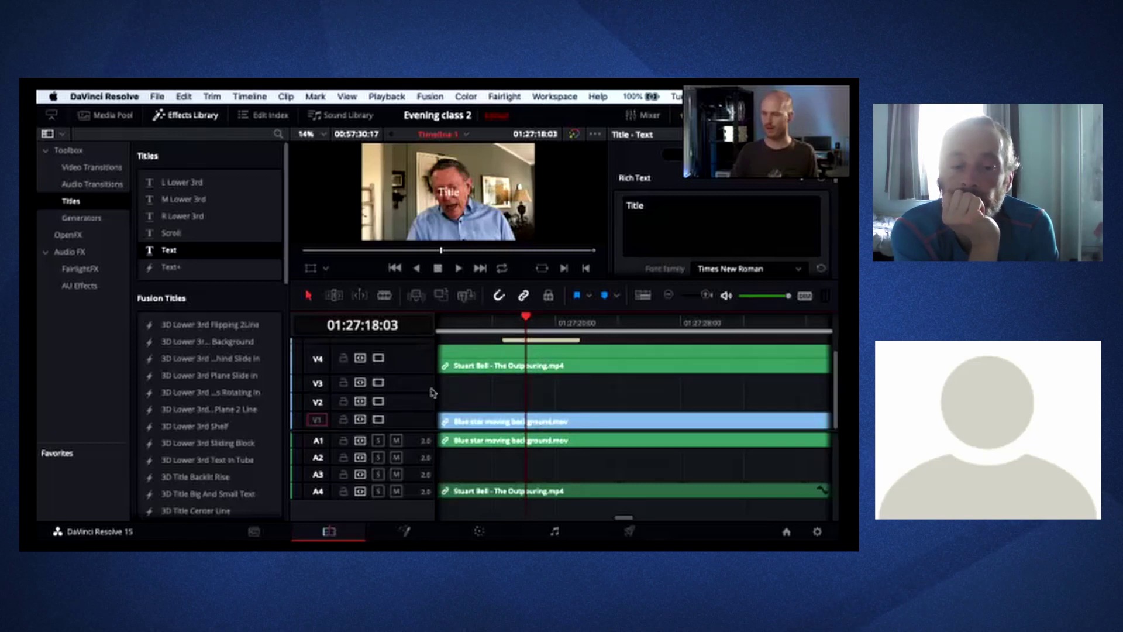
- Hide the effects library and replace the new title's placeholder text with "John 3 :16"
{"action": "left_click", "coordinate": [185, 115]}
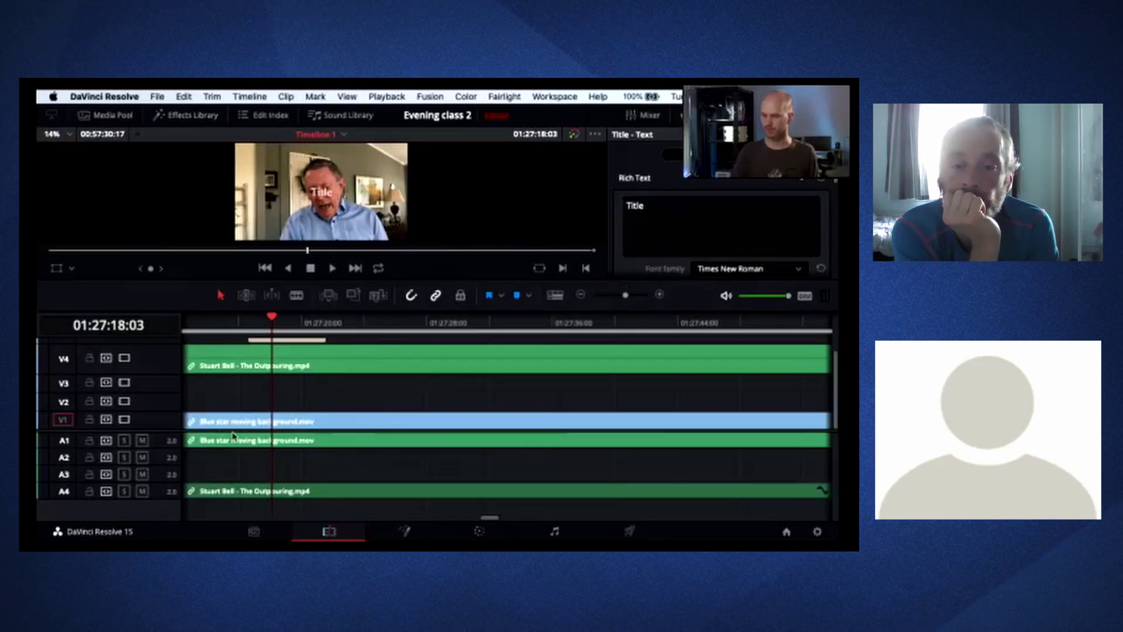
{"action": "scroll", "coordinate": [232, 436], "scroll_direction": "up", "scroll_amount": 2}
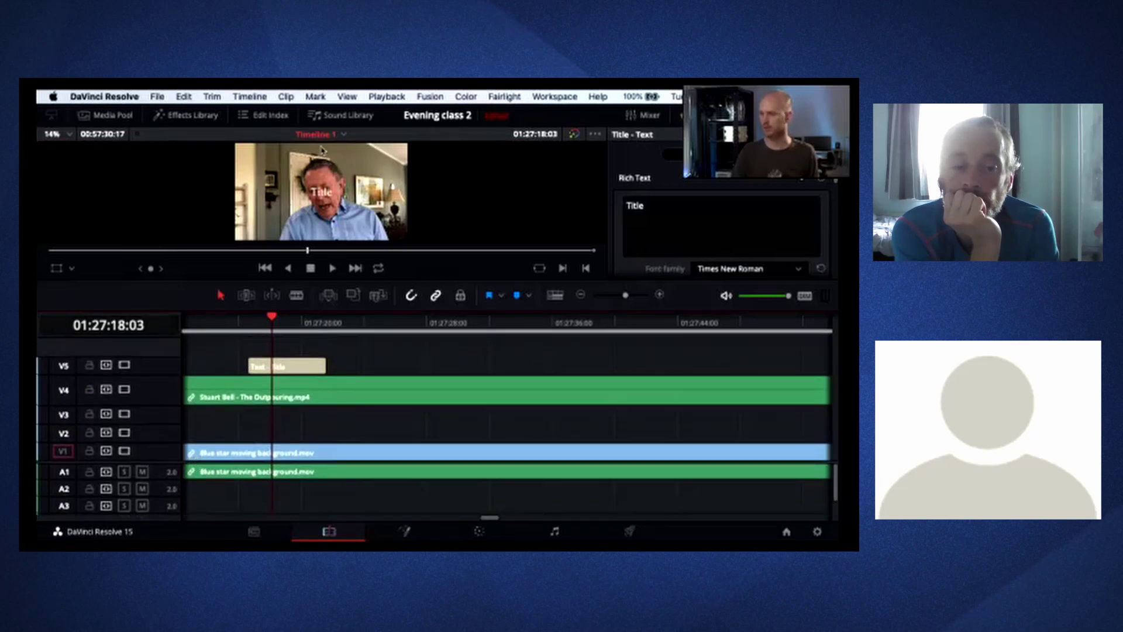
{"action": "double_click", "coordinate": [651, 206]}
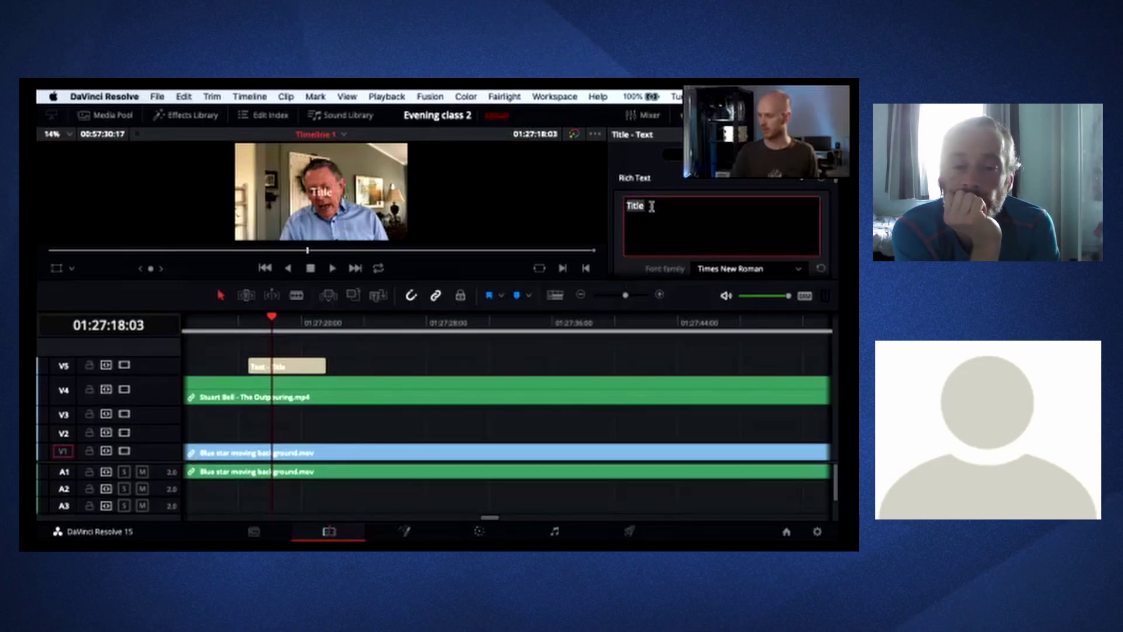
{"action": "type", "text": "John 3"}
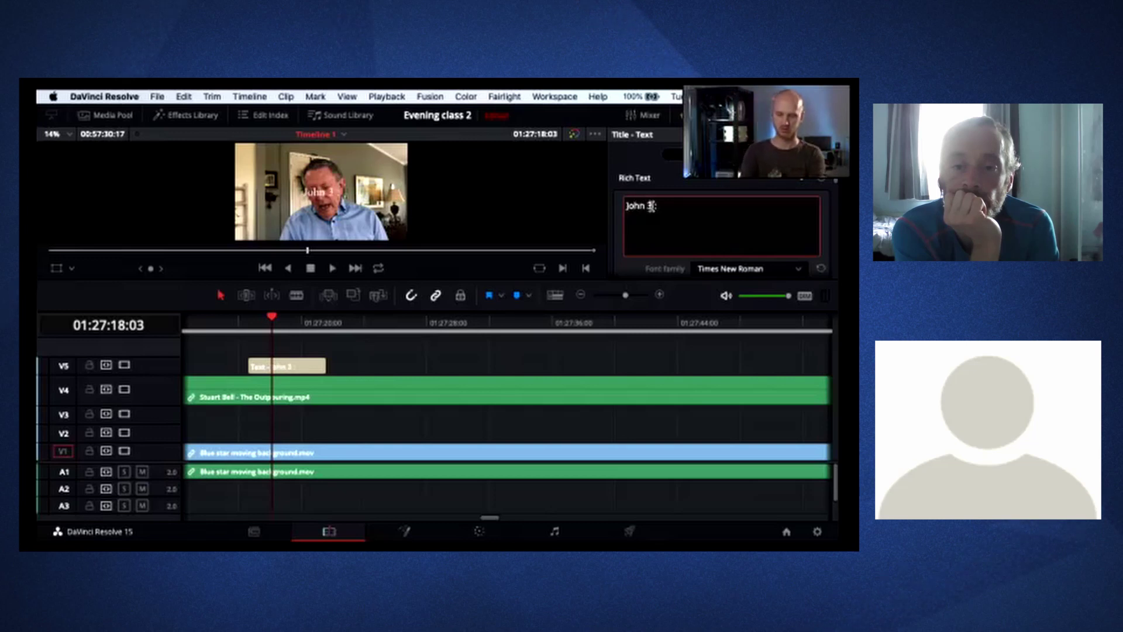
{"action": "type", "text": " :16"}
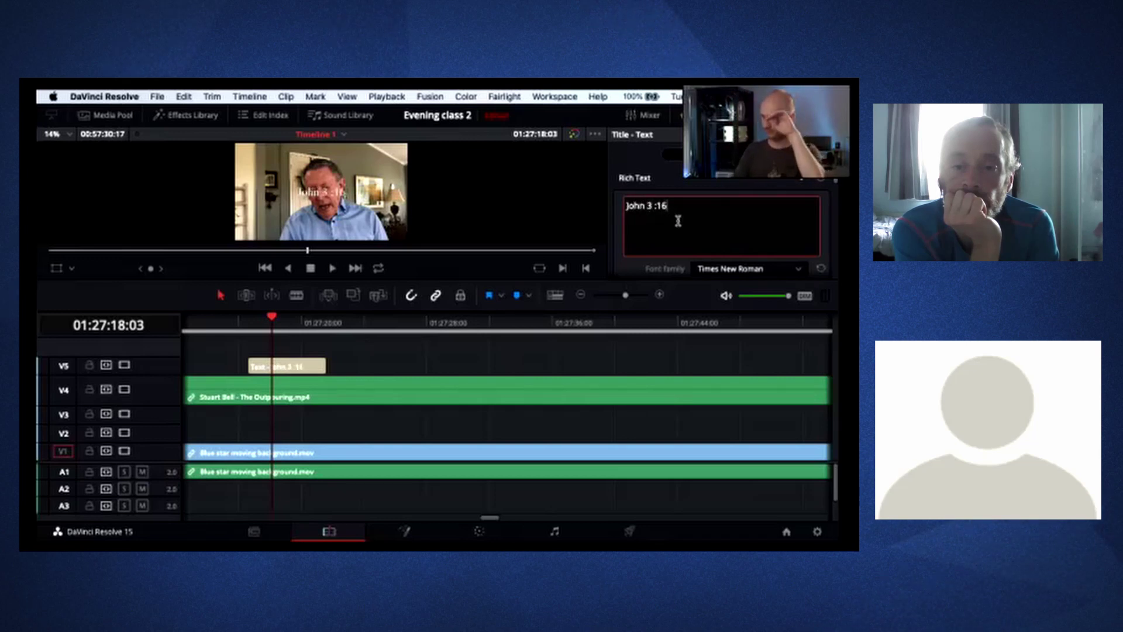
- Set the title's font to Shree Devanagari 714 and extend its end to about 01:27:30
{"action": "scroll", "coordinate": [708, 251], "scroll_direction": "down", "scroll_amount": 1}
{"action": "left_click", "coordinate": [719, 258]}
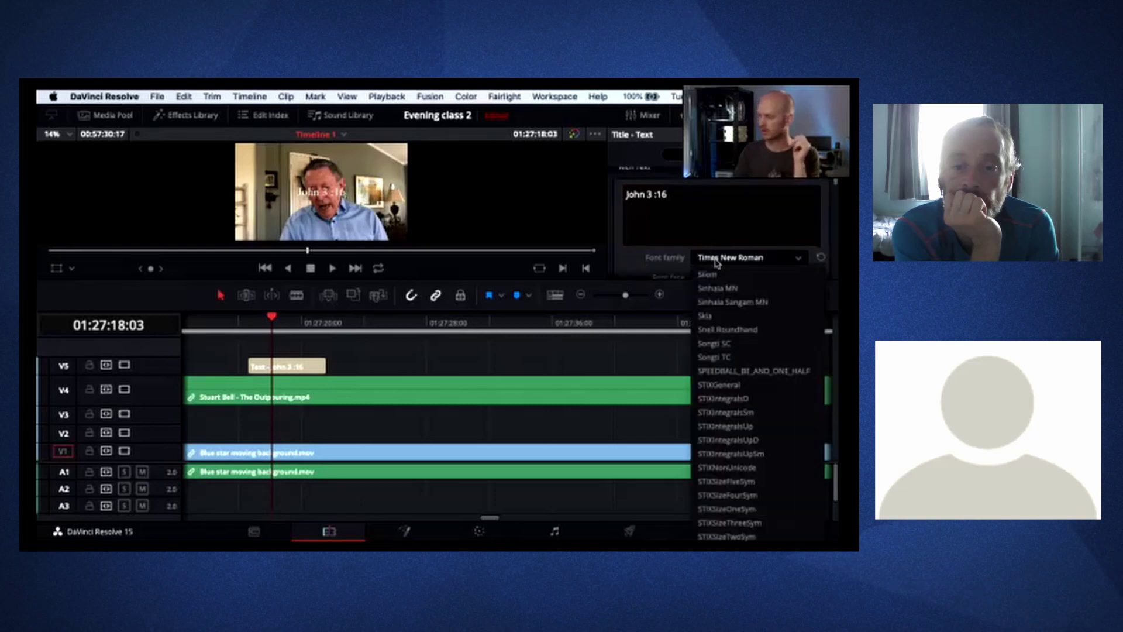
{"action": "scroll", "coordinate": [723, 279], "scroll_direction": "up", "scroll_amount": 2}
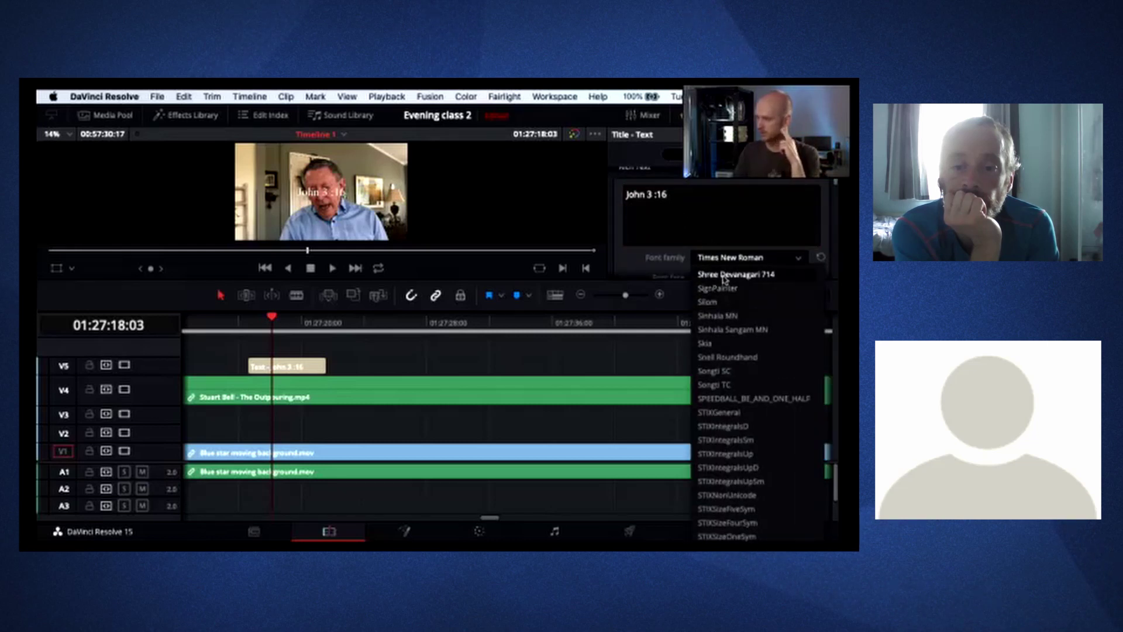
{"action": "left_click", "coordinate": [722, 273]}
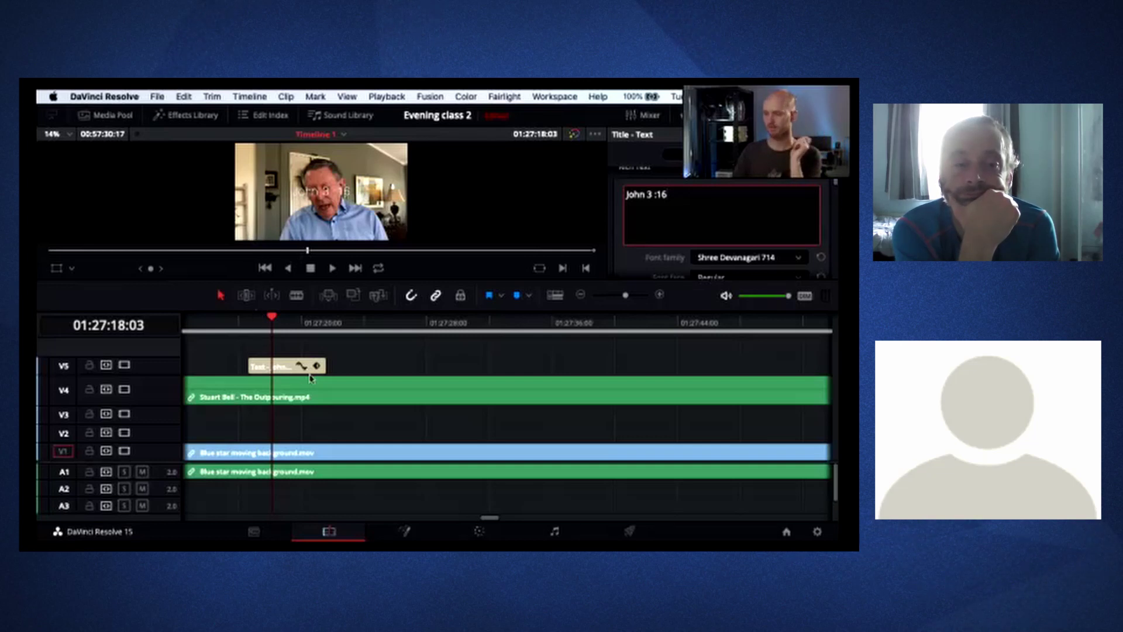
{"action": "left_click_drag", "start_coordinate": [326, 366], "coordinate": [465, 364]}
{"action": "left_click", "coordinate": [249, 321]}
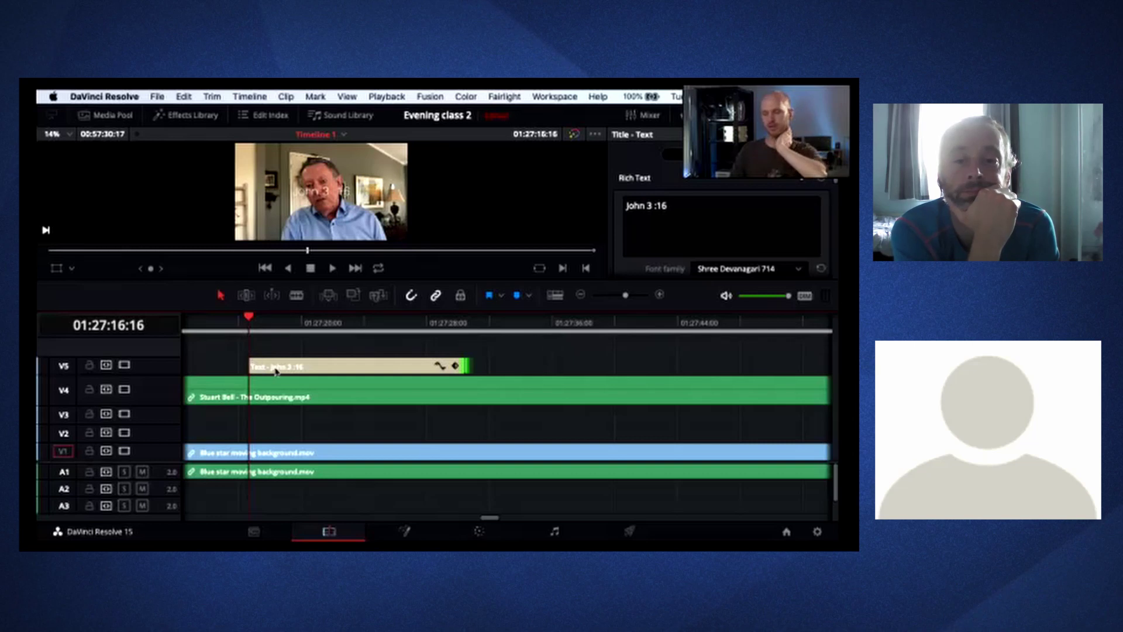
- Add a Position keyframe to the sermon clip on V4 at 01:27:18:02, shortly after the title's start
{"action": "left_click", "coordinate": [272, 322]}
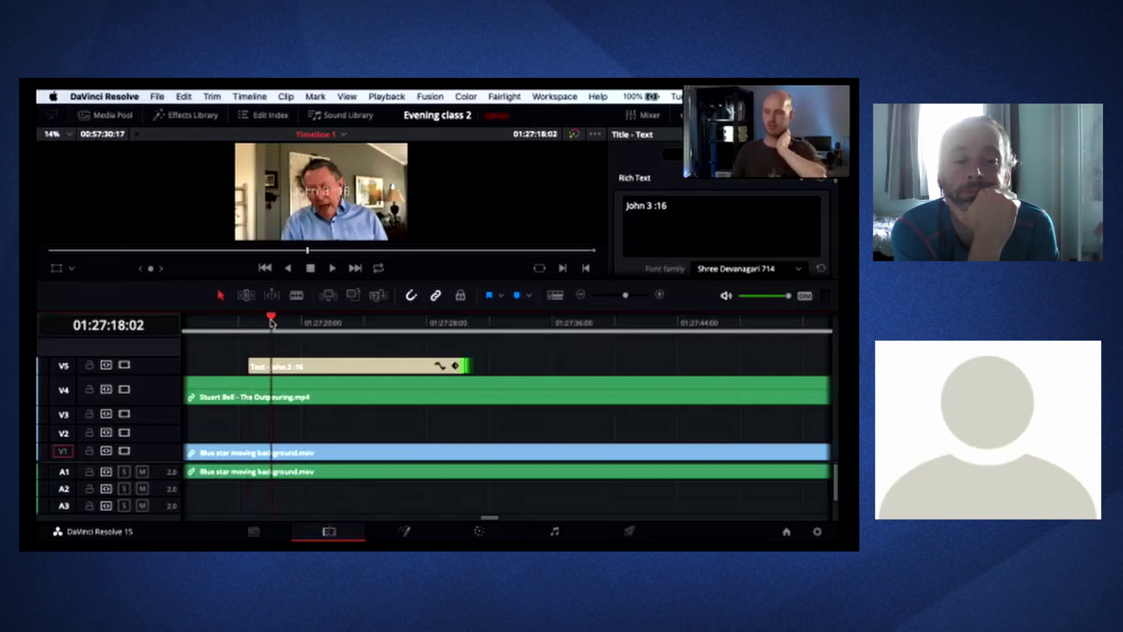
{"action": "left_click", "coordinate": [273, 369]}
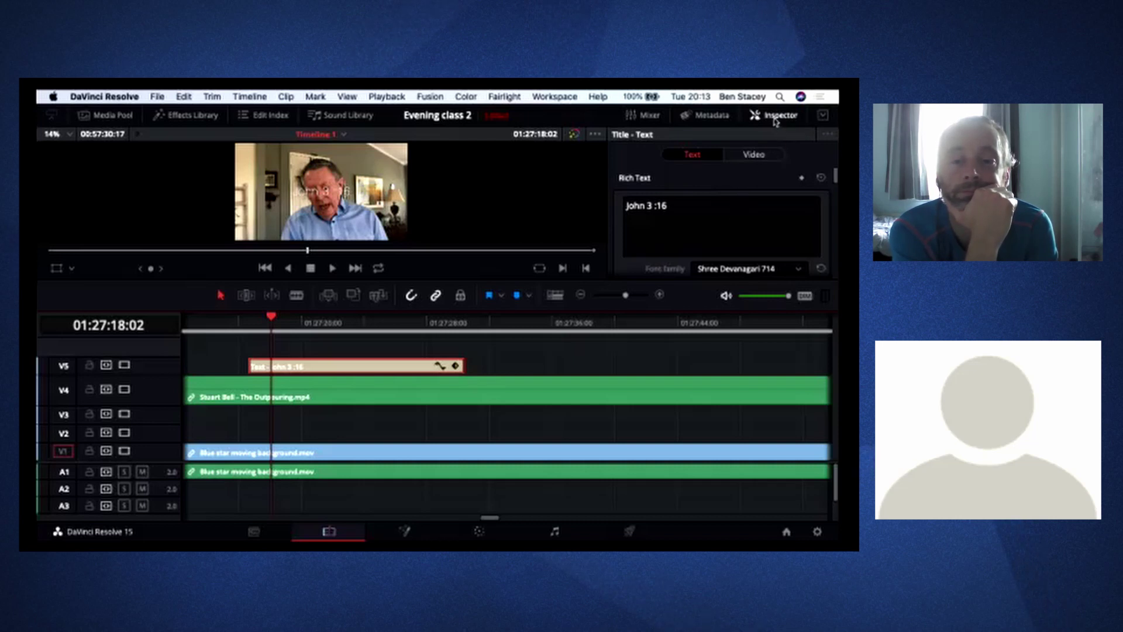
{"action": "left_click", "coordinate": [310, 403]}
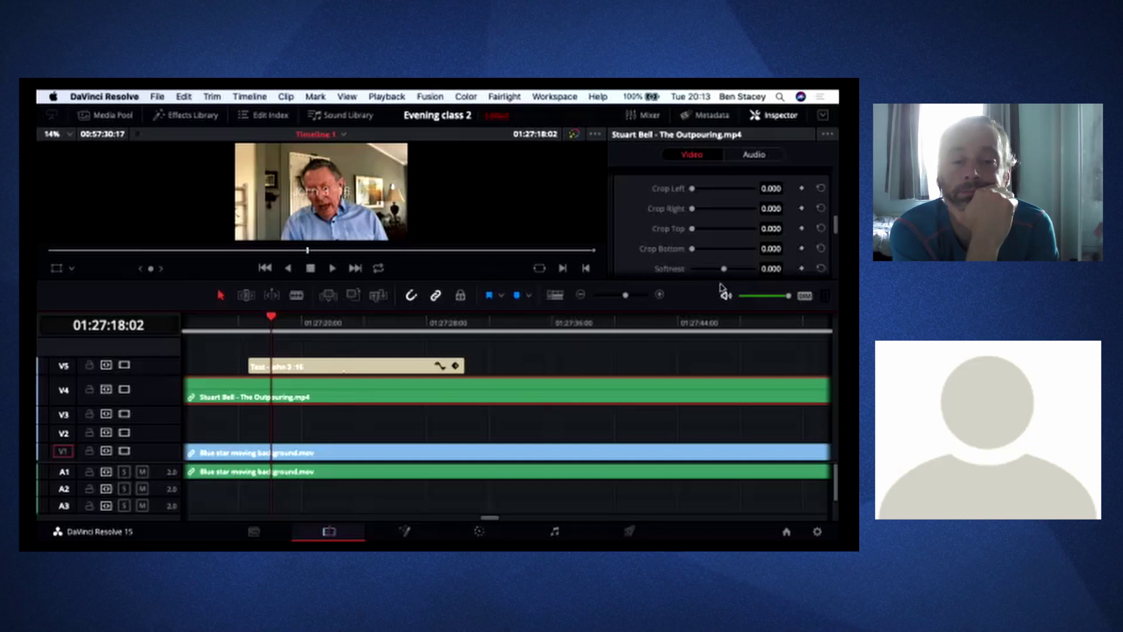
{"action": "scroll", "coordinate": [752, 232], "scroll_direction": "up", "scroll_amount": 8}
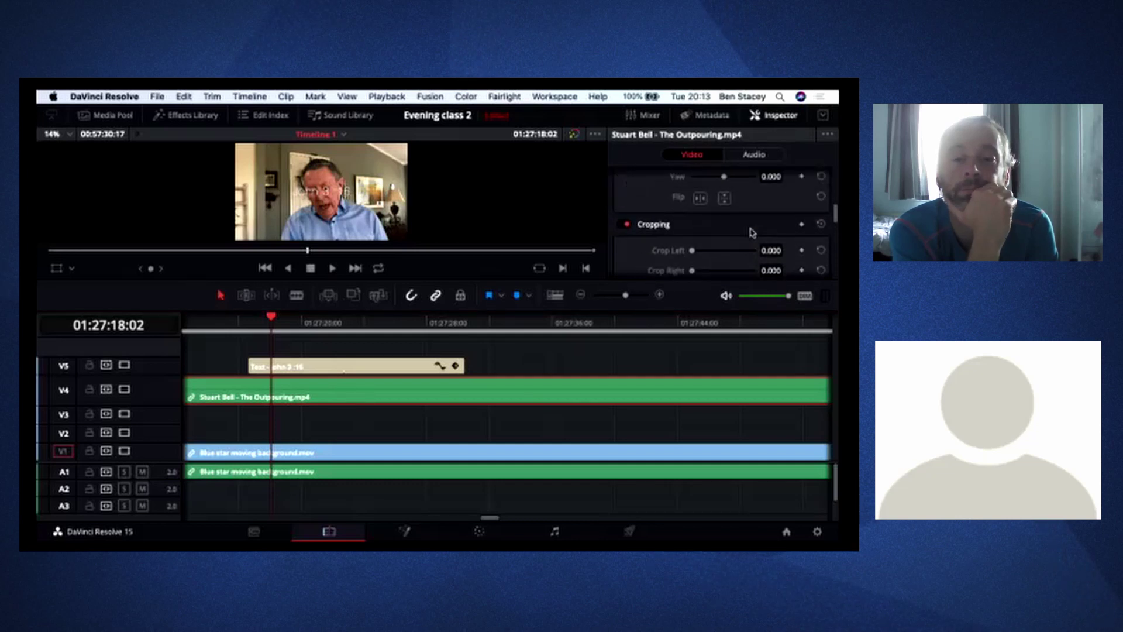
{"action": "scroll", "coordinate": [752, 232], "scroll_direction": "down", "scroll_amount": 2}
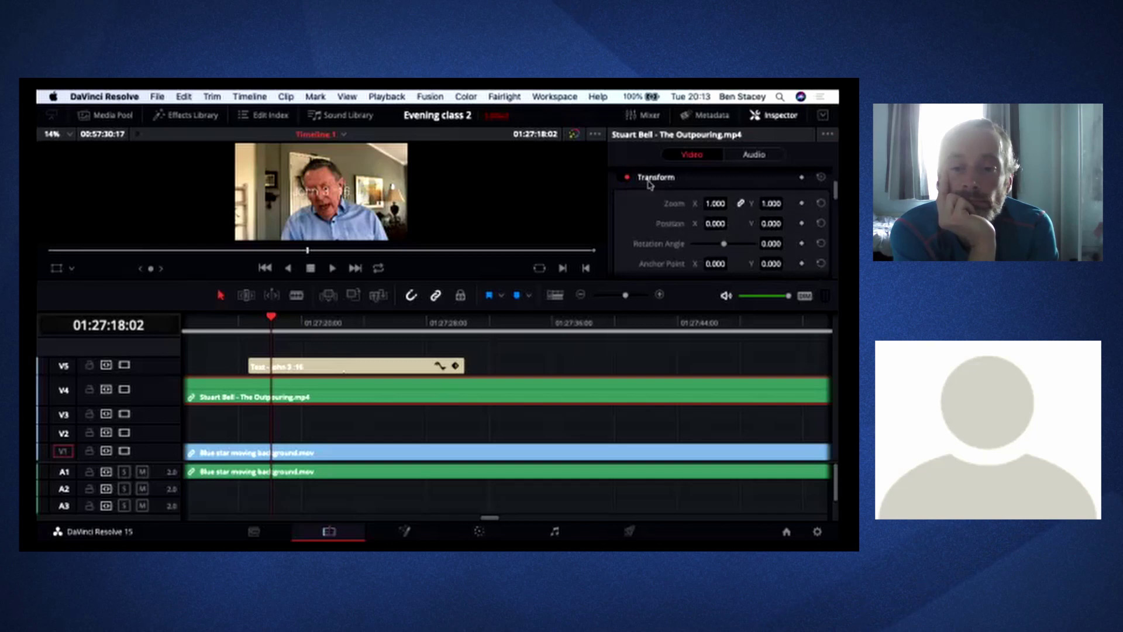
{"action": "left_click", "coordinate": [802, 223]}
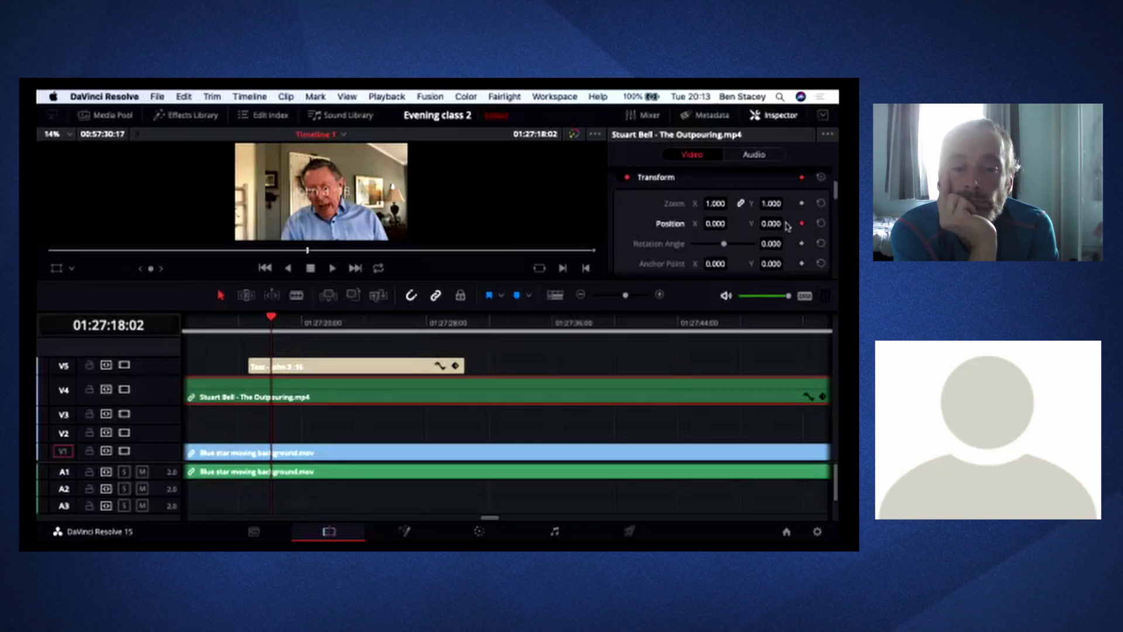
- Add a Crop Right keyframe to the sermon clip at 01:27:18:02
{"action": "scroll", "coordinate": [752, 231], "scroll_direction": "down", "scroll_amount": 6}
{"action": "scroll", "coordinate": [750, 233], "scroll_direction": "down", "scroll_amount": 1}
{"action": "left_click", "coordinate": [802, 219]}
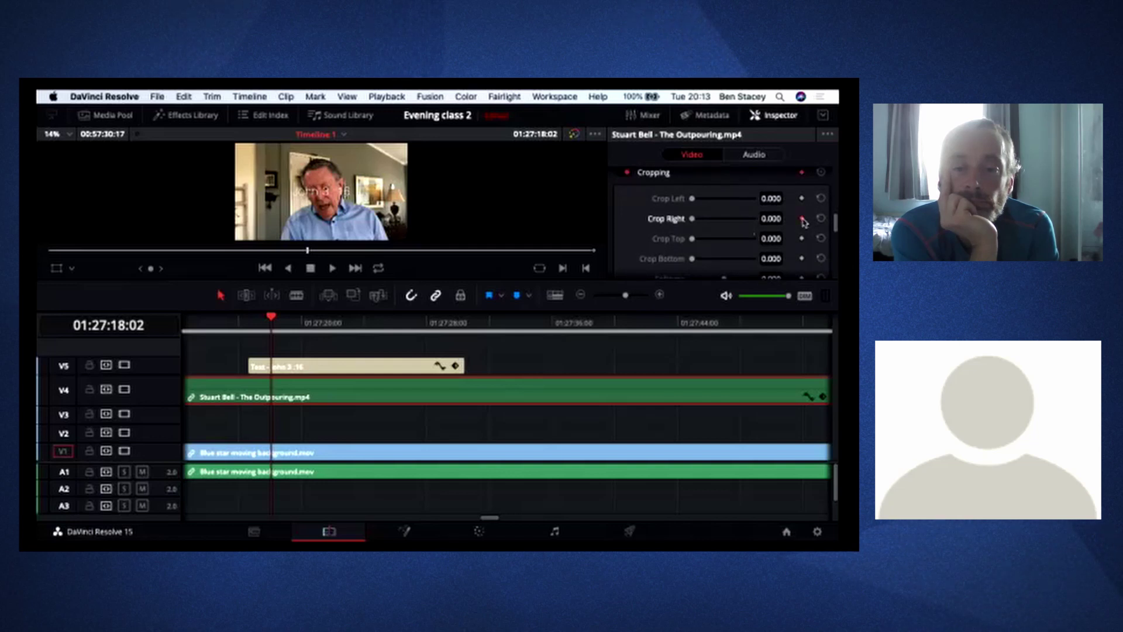
- Advance eight frames to 01:27:18:10 and add a second Position keyframe to the sermon clip
{"action": "scroll", "coordinate": [741, 211], "scroll_direction": "up", "scroll_amount": 10}
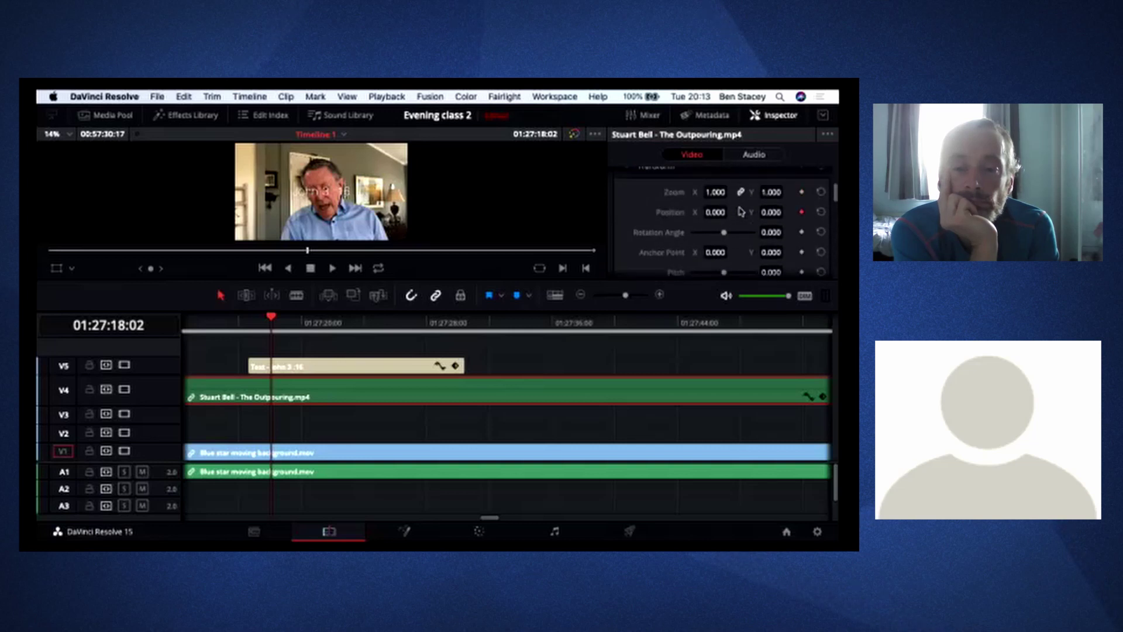
{"action": "scroll", "coordinate": [741, 211], "scroll_direction": "up", "scroll_amount": 3}
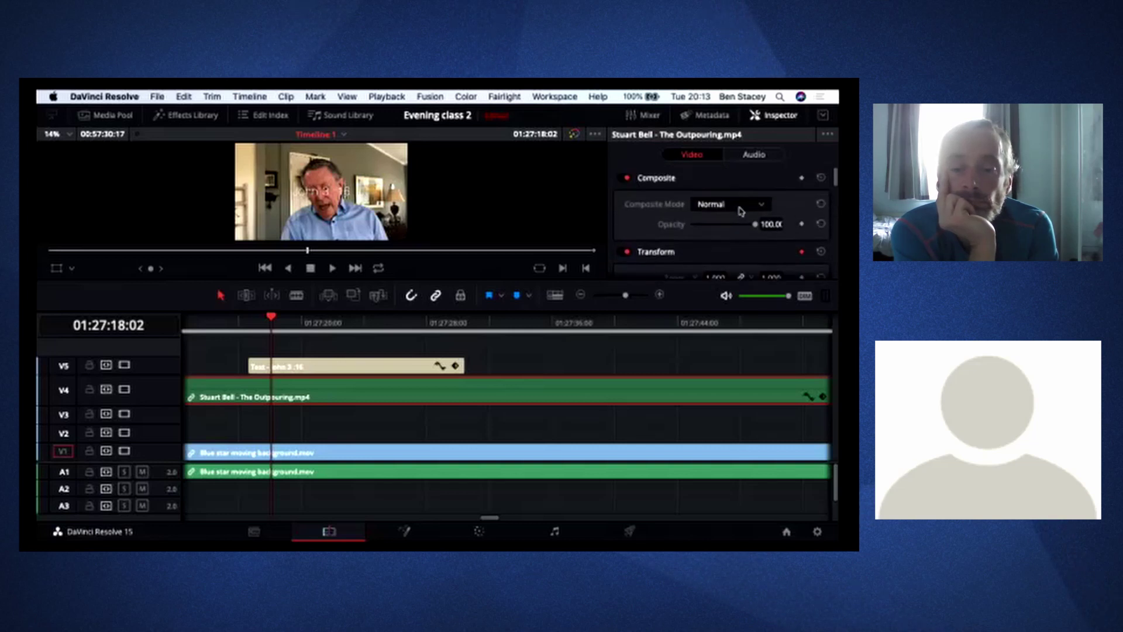
{"action": "scroll", "coordinate": [741, 211], "scroll_direction": "down", "scroll_amount": 2}
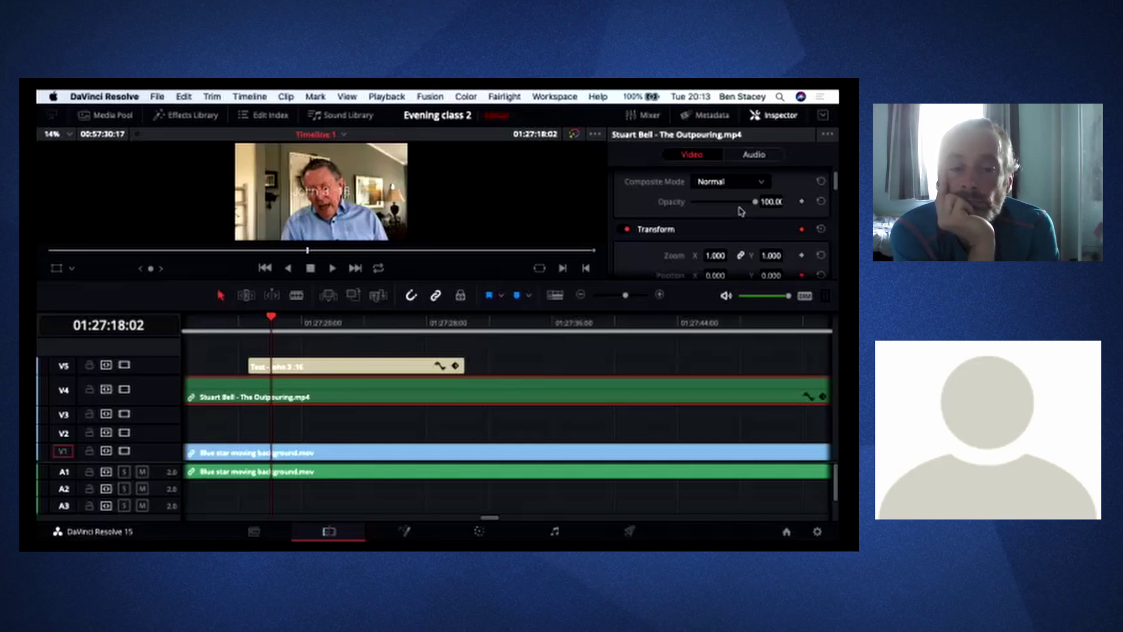
{"action": "key", "text": "Right"}
{"action": "key", "text": "Right"}
{"action": "key", "text": "Right"}
{"action": "key", "text": "Right"}
{"action": "key", "text": "Right"}
{"action": "key", "text": "Right"}
{"action": "key", "text": "Right"}
{"action": "key", "text": "Right"}
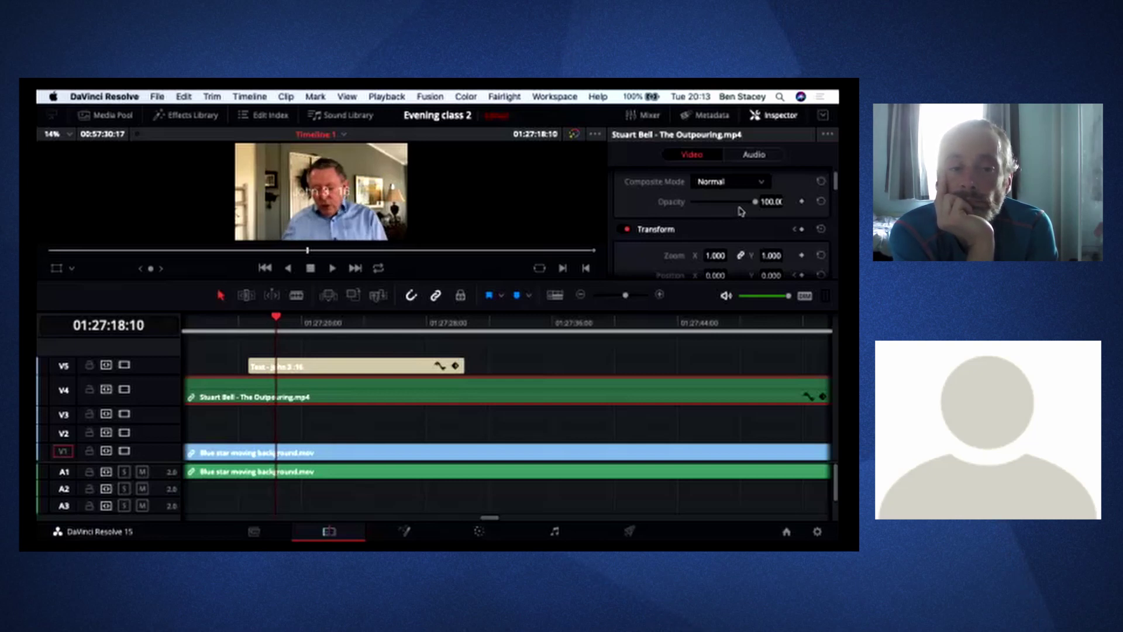
{"action": "scroll", "coordinate": [741, 217], "scroll_direction": "up", "scroll_amount": 1}
{"action": "scroll", "coordinate": [742, 222], "scroll_direction": "down", "scroll_amount": 3}
{"action": "scroll", "coordinate": [742, 225], "scroll_direction": "down", "scroll_amount": 2}
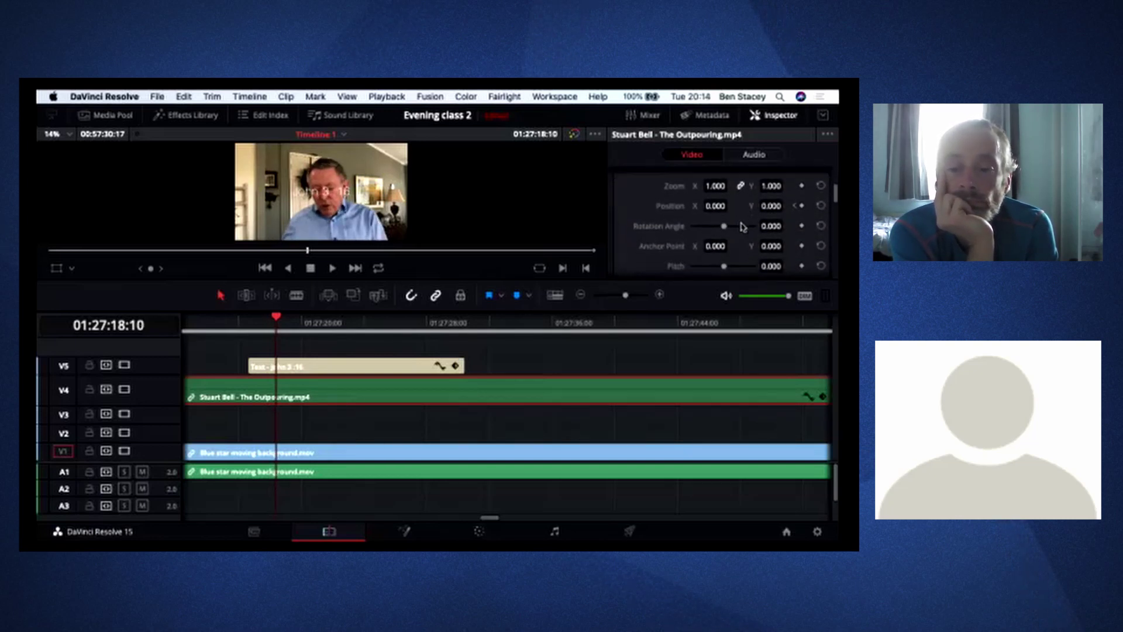
{"action": "left_click", "coordinate": [802, 203]}
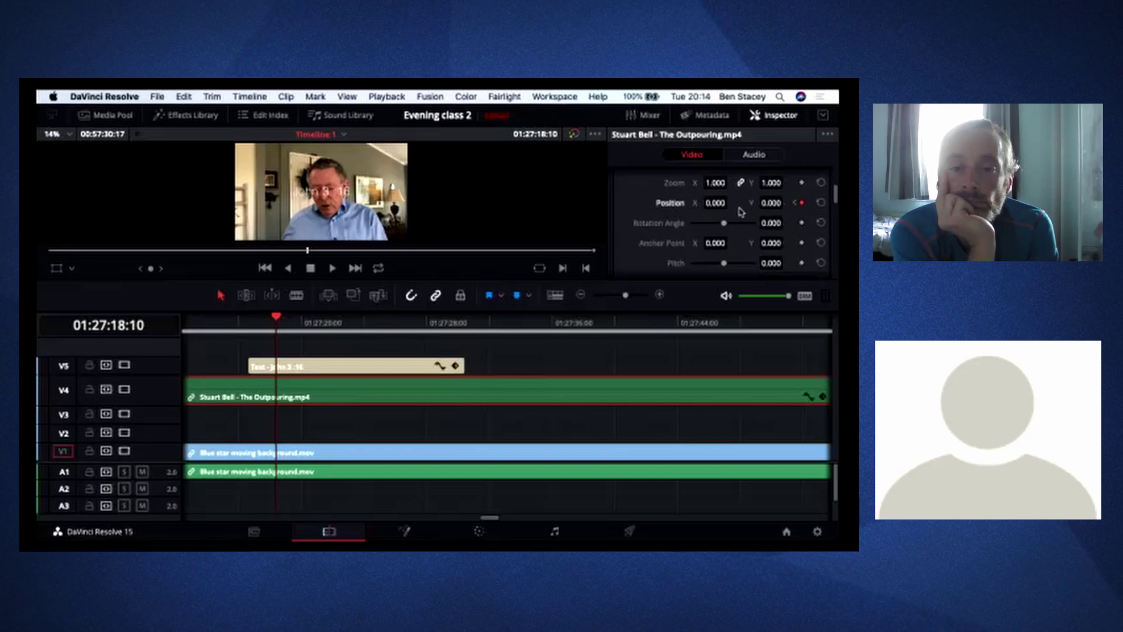
- At 01:27:18:10, set the sermon clip's Position X to -551 and its keyframed Crop Right to 343
{"action": "scroll", "coordinate": [742, 212], "scroll_direction": "down", "scroll_amount": 5}
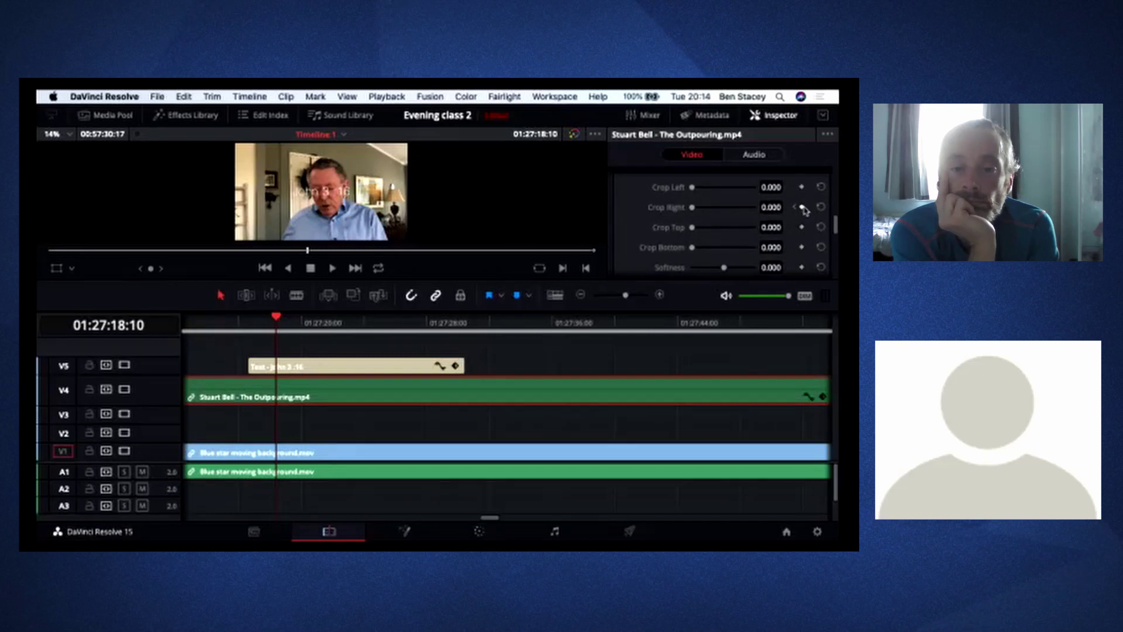
{"action": "scroll", "coordinate": [766, 207], "scroll_direction": "up", "scroll_amount": 5}
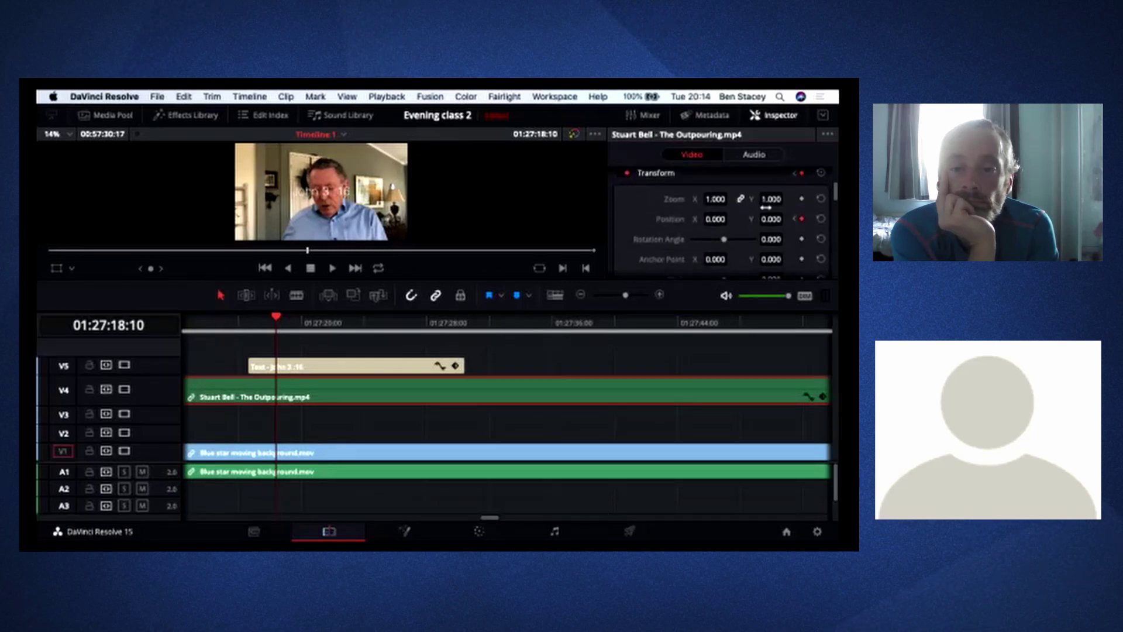
{"action": "left_click_drag", "start_coordinate": [715, 219], "coordinate": [568, 218]}
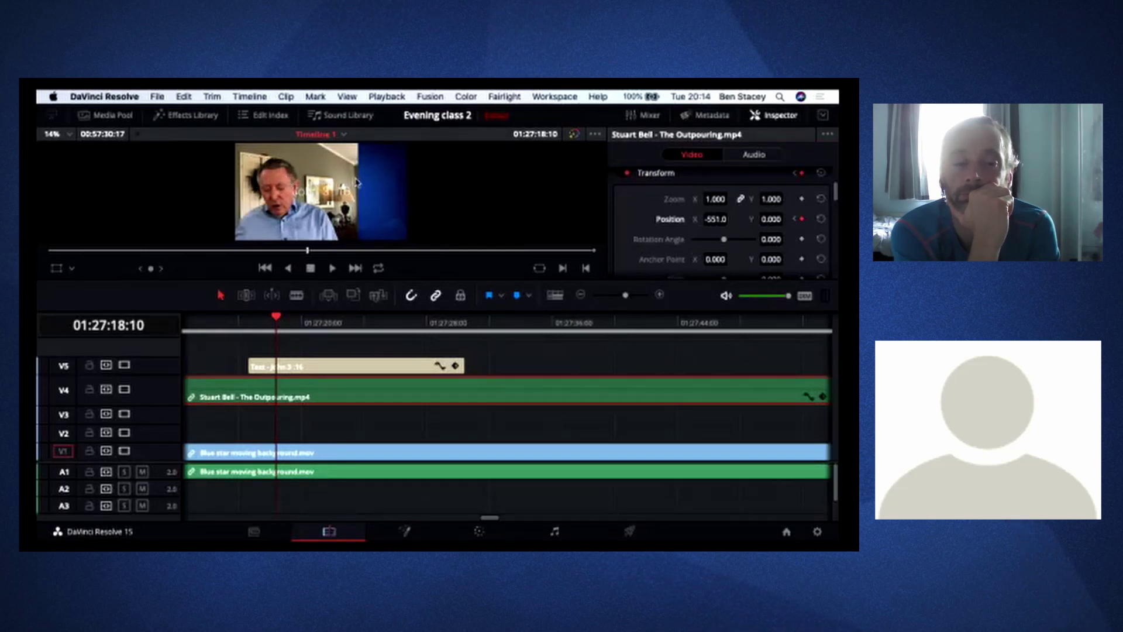
{"action": "scroll", "coordinate": [738, 251], "scroll_direction": "down", "scroll_amount": 5}
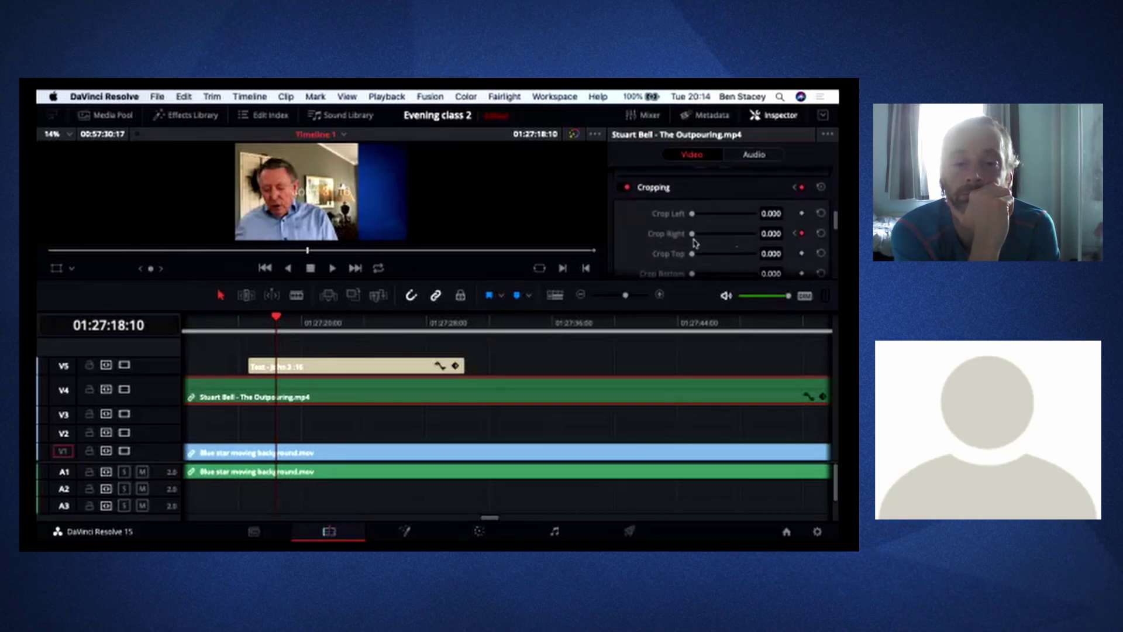
{"action": "left_click_drag", "start_coordinate": [766, 234], "coordinate": [732, 229]}
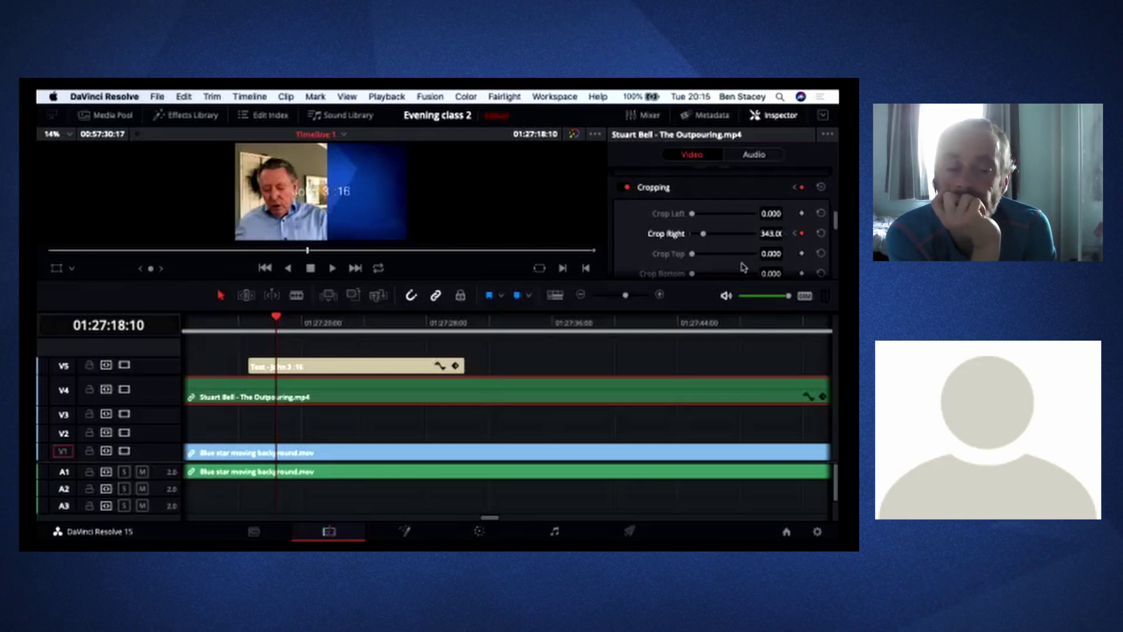
- Play the sermon clip's move from 01:27:15:11 and step between its two Crop Right keyframes to check them
{"action": "left_click", "coordinate": [230, 327]}
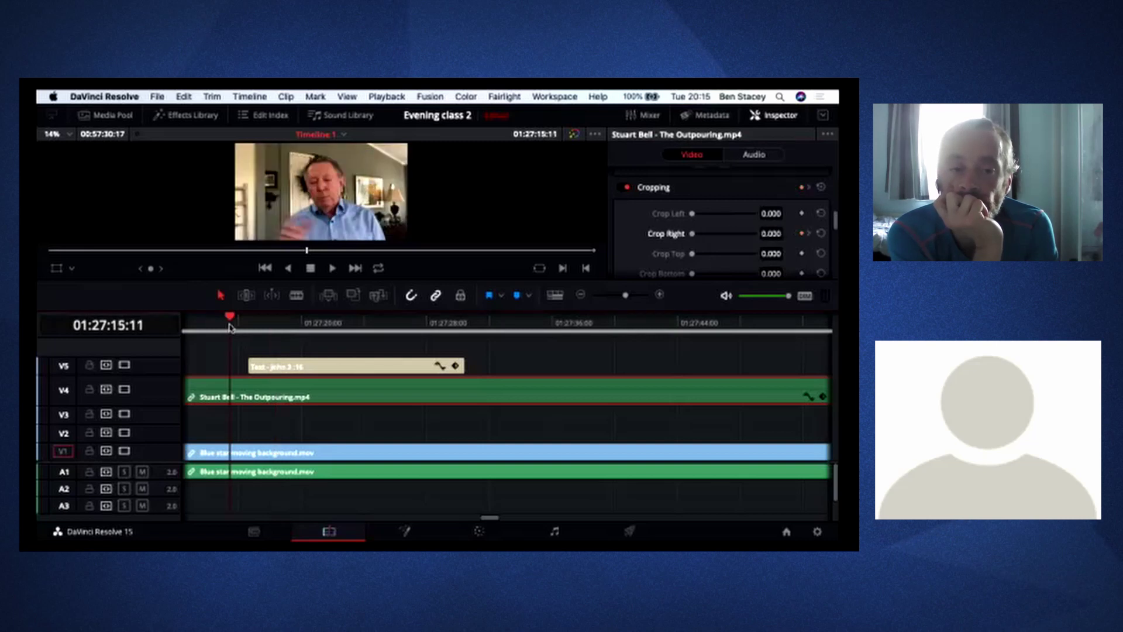
{"action": "key", "text": "space"}
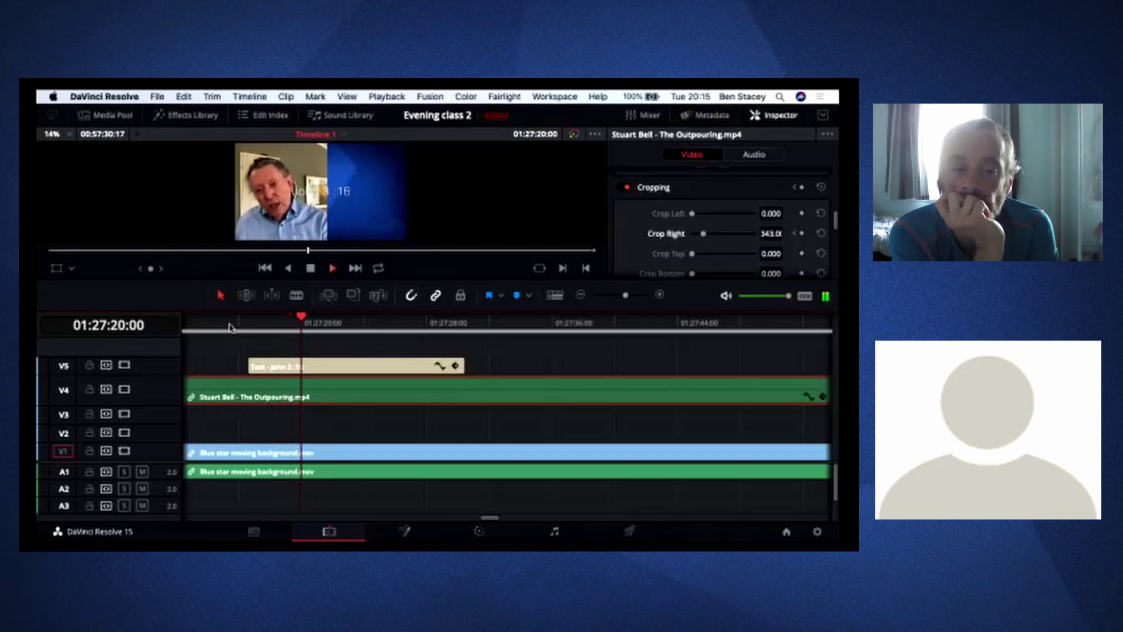
{"action": "left_click", "coordinate": [795, 235]}
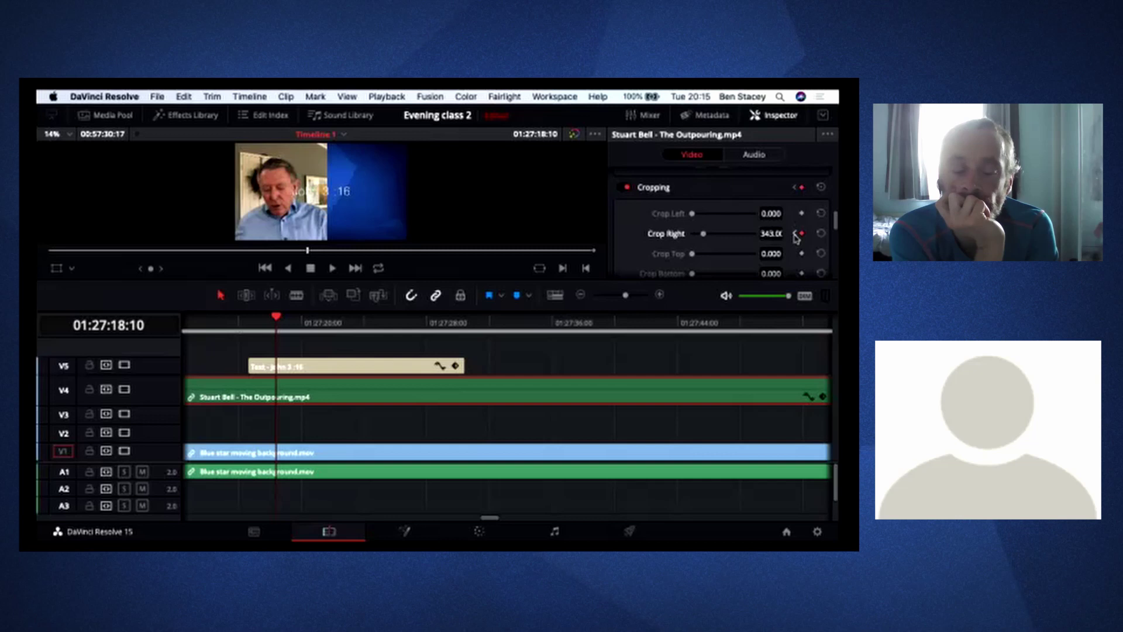
{"action": "left_click", "coordinate": [796, 234]}
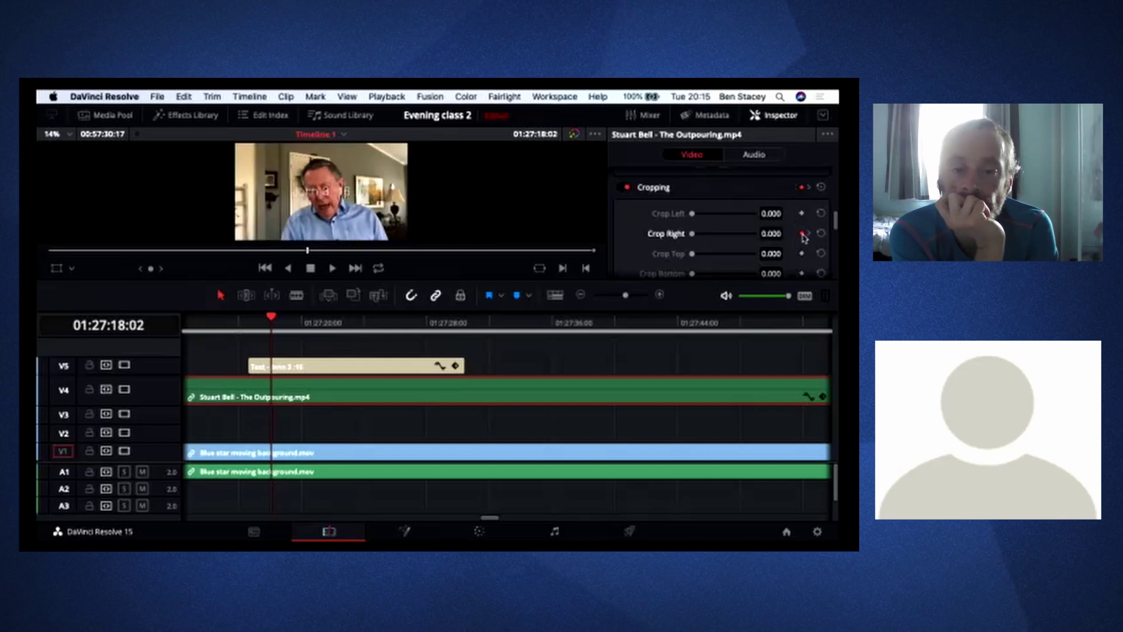
{"action": "left_click", "coordinate": [806, 234]}
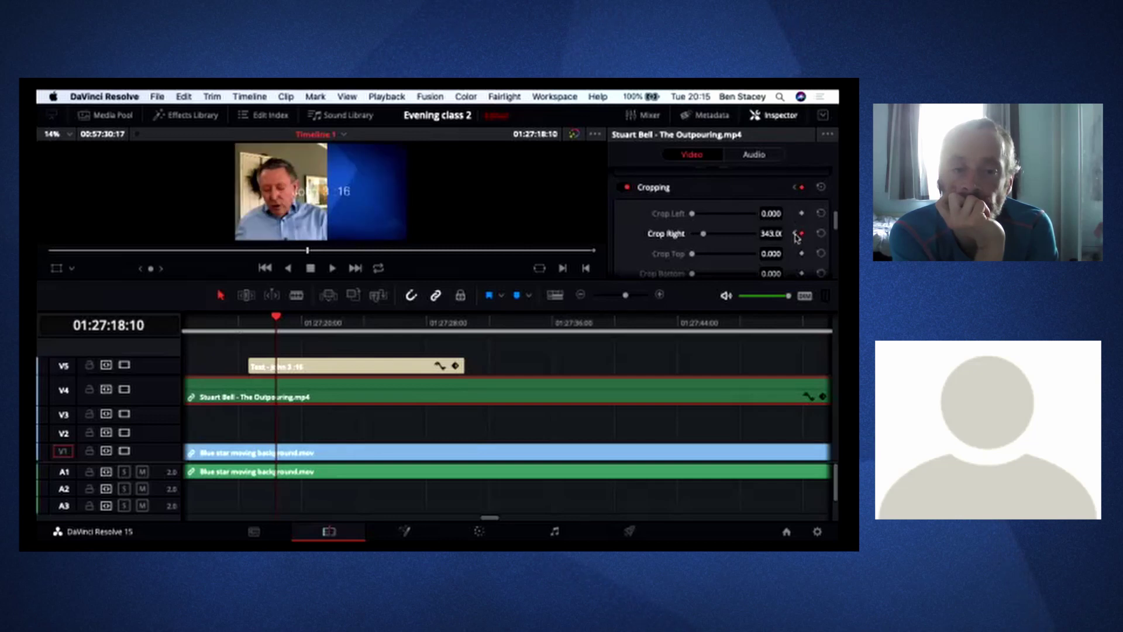
- Add a Position keyframe to the John 3:16 title on V5 at 01:27:18:10
{"action": "left_click", "coordinate": [333, 372]}
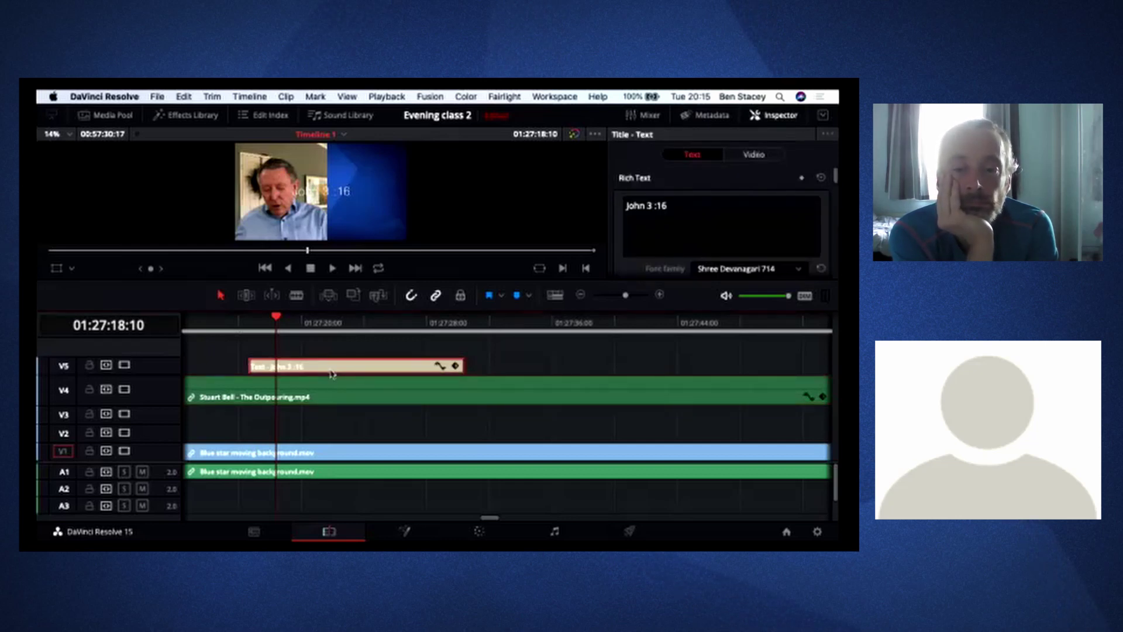
{"action": "left_click", "coordinate": [752, 156]}
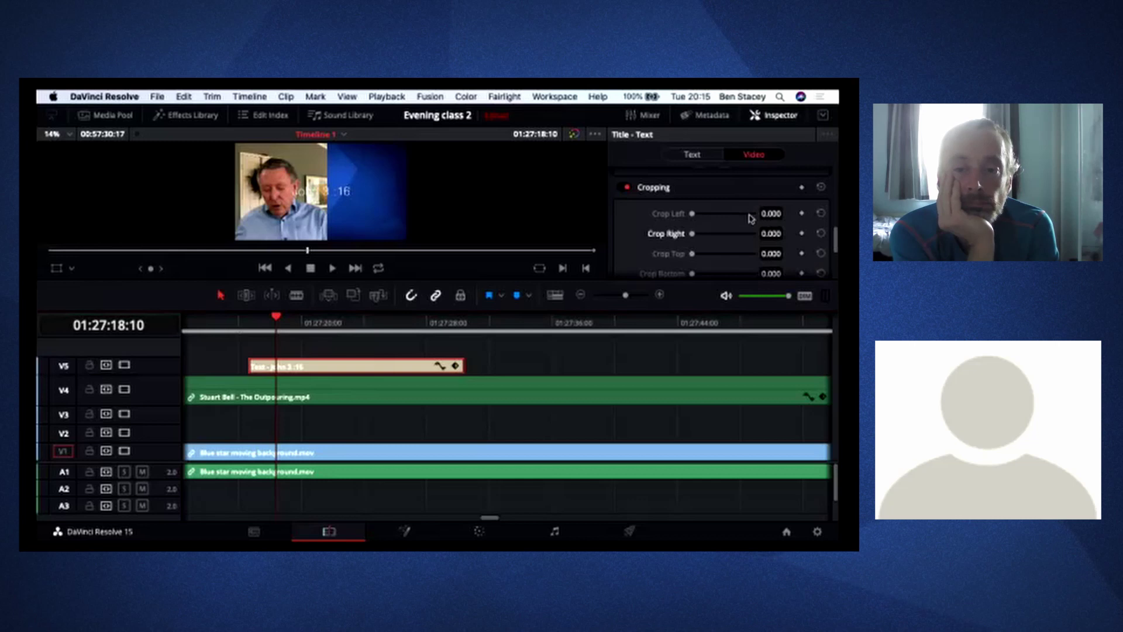
{"action": "scroll", "coordinate": [751, 218], "scroll_direction": "down", "scroll_amount": 1}
{"action": "scroll", "coordinate": [751, 218], "scroll_direction": "down", "scroll_amount": 2}
{"action": "scroll", "coordinate": [751, 218], "scroll_direction": "up", "scroll_amount": 5}
{"action": "scroll", "coordinate": [748, 218], "scroll_direction": "up", "scroll_amount": 5}
{"action": "scroll", "coordinate": [772, 205], "scroll_direction": "up", "scroll_amount": 5}
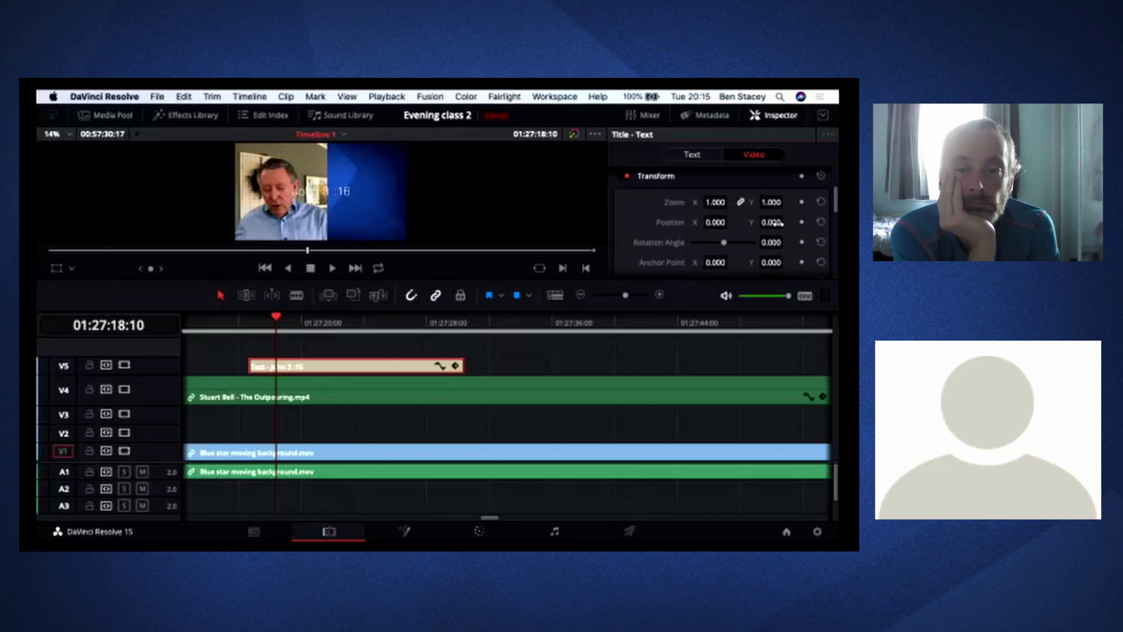
{"action": "left_click", "coordinate": [802, 223]}
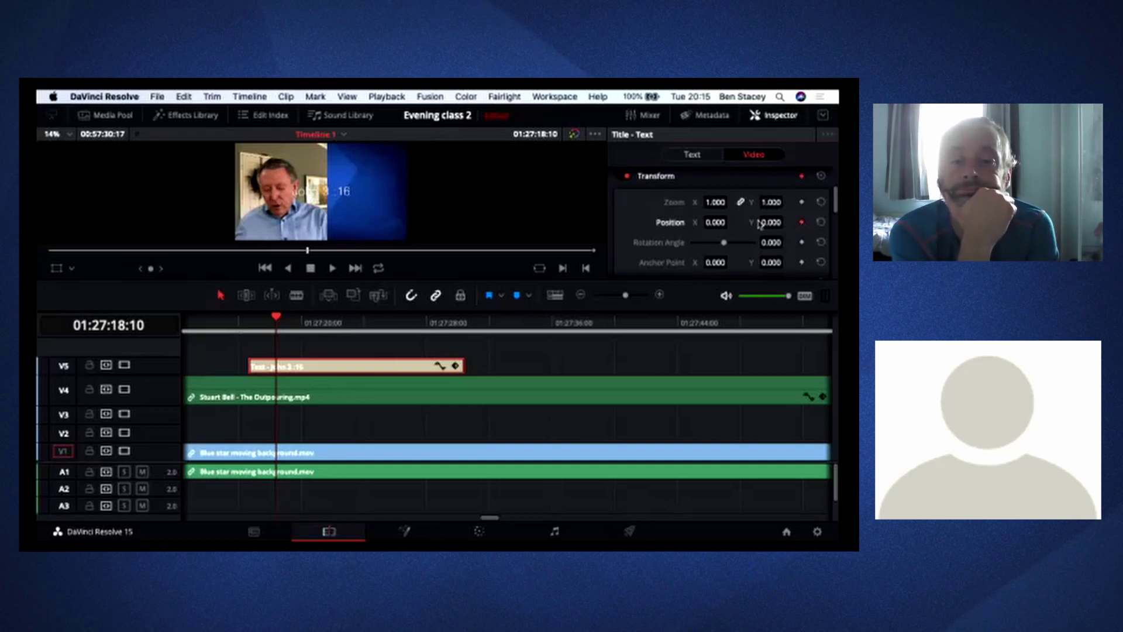
- Go to the sermon clip's first Position keyframe at 01:27:18:02 and add a Position keyframe to the title there
{"action": "left_click", "coordinate": [375, 393]}
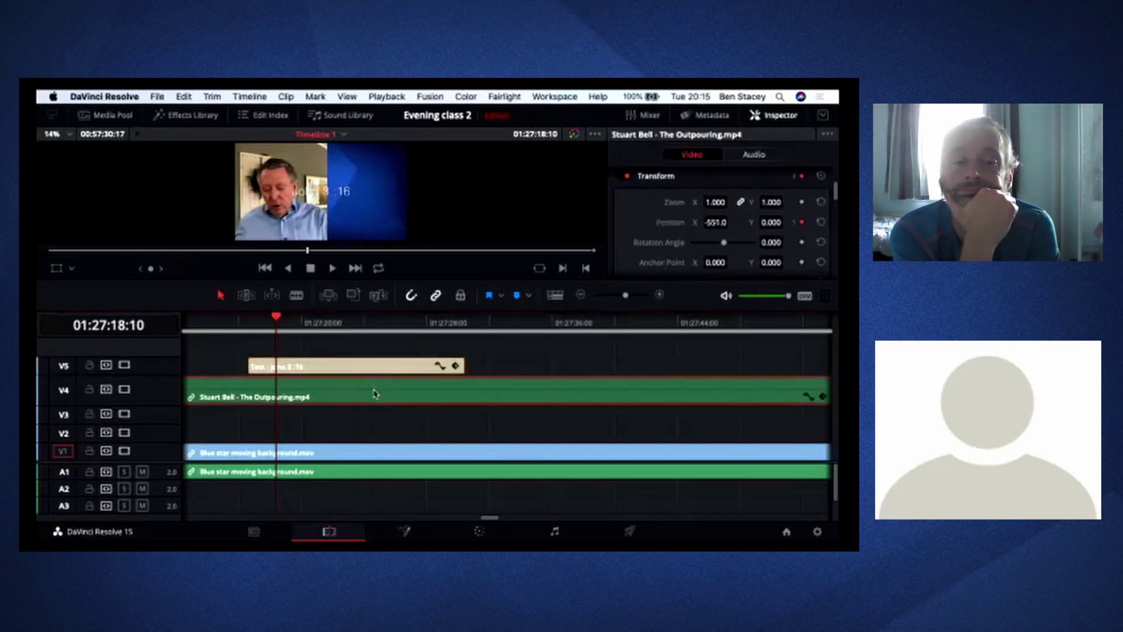
{"action": "left_click", "coordinate": [795, 223]}
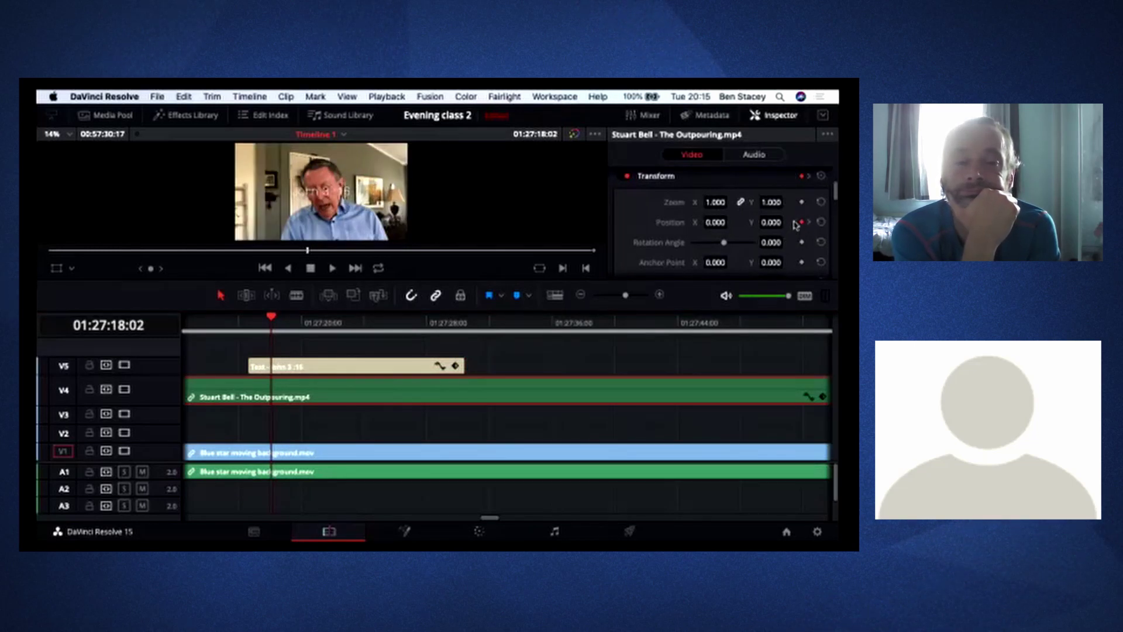
{"action": "left_click", "coordinate": [386, 366]}
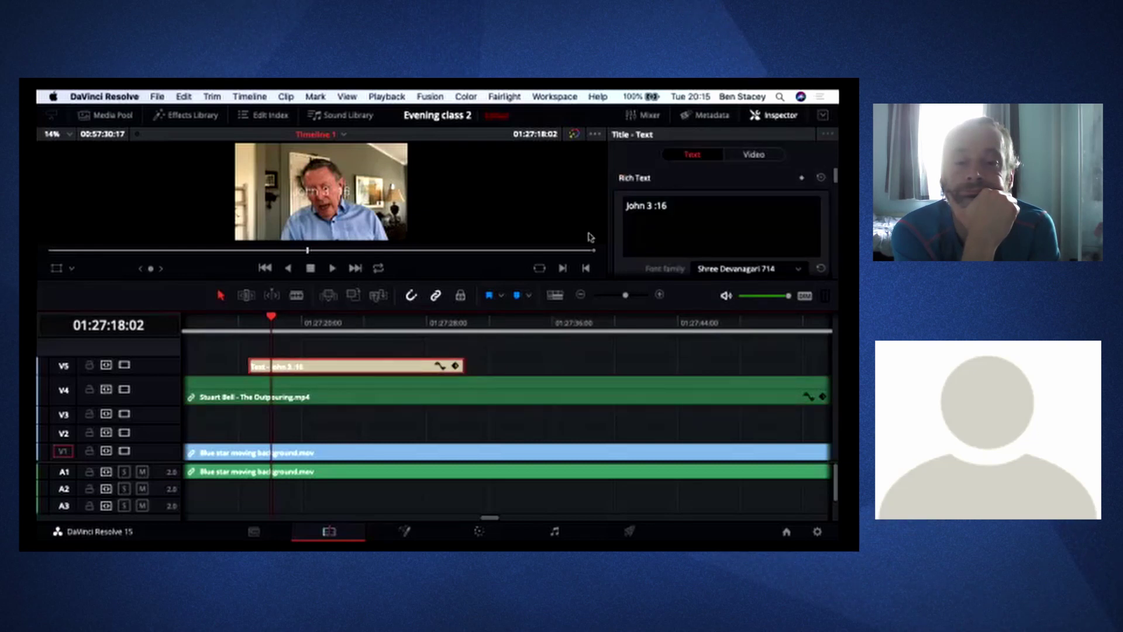
{"action": "left_click", "coordinate": [759, 154]}
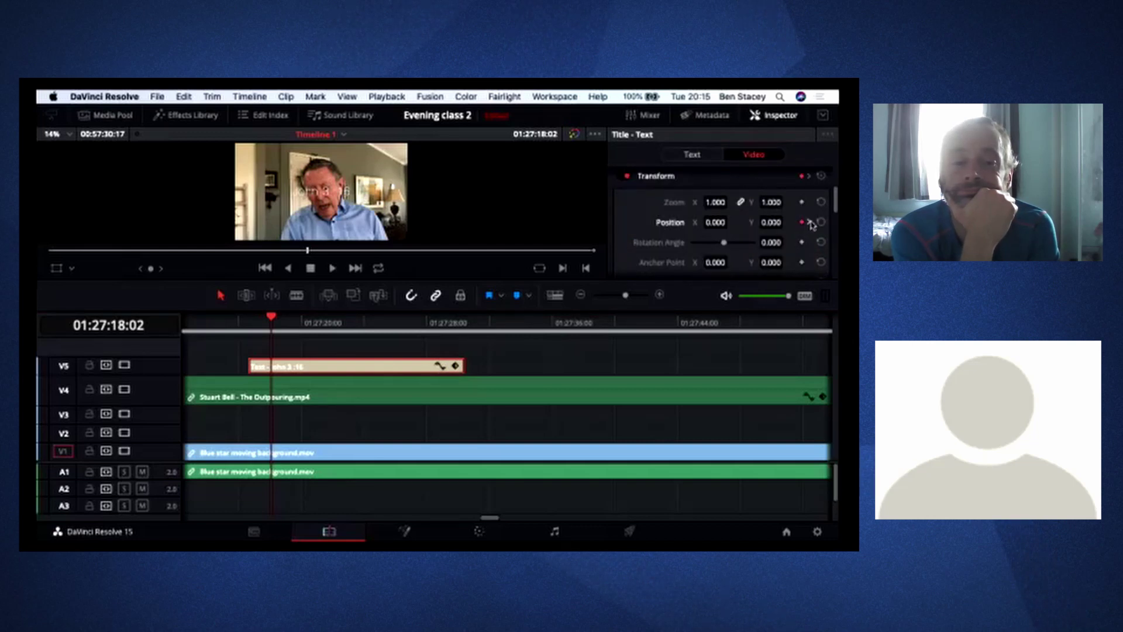
{"action": "left_click", "coordinate": [811, 223]}
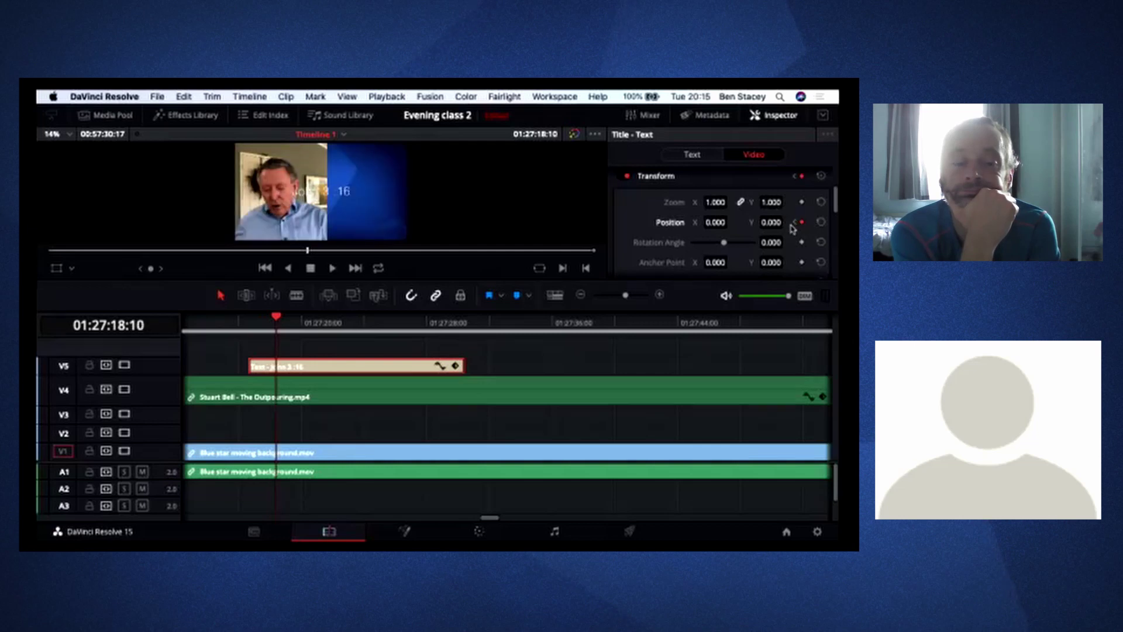
{"action": "left_click", "coordinate": [795, 223]}
{"action": "left_click", "coordinate": [810, 223]}
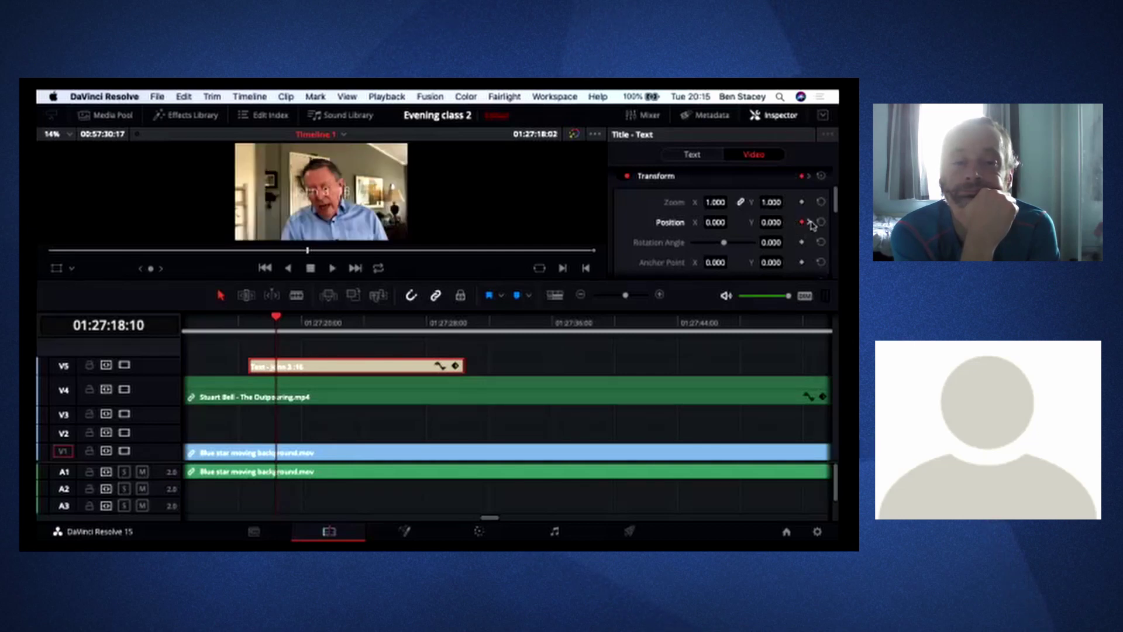
- Set the title's Position X to 1304 at the 01:27:18:02 keyframe and 494 at the 01:27:18:10 keyframe
{"action": "left_click", "coordinate": [795, 223]}
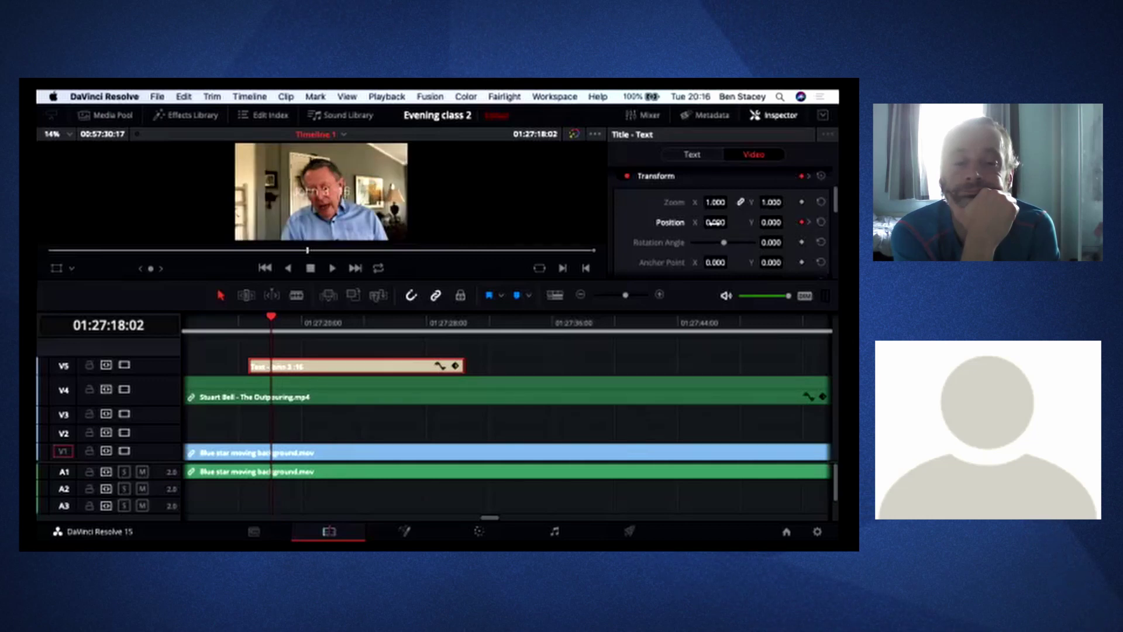
{"action": "left_click_drag", "start_coordinate": [714, 223], "coordinate": [731, 222]}
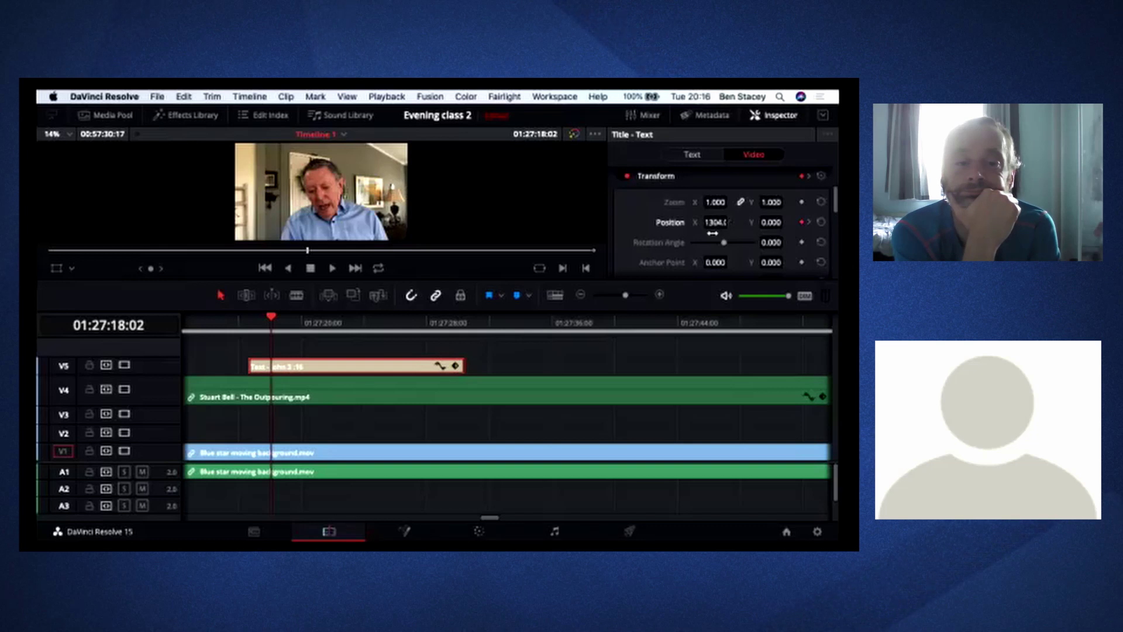
{"action": "left_click", "coordinate": [810, 222]}
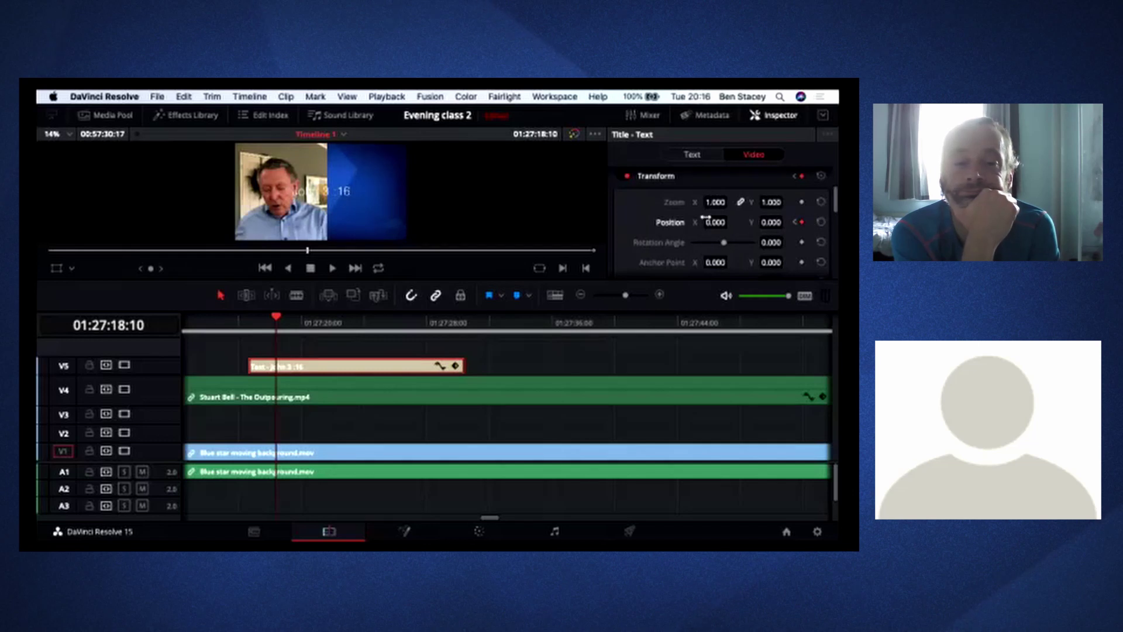
{"action": "left_click_drag", "start_coordinate": [731, 221], "coordinate": [730, 222]}
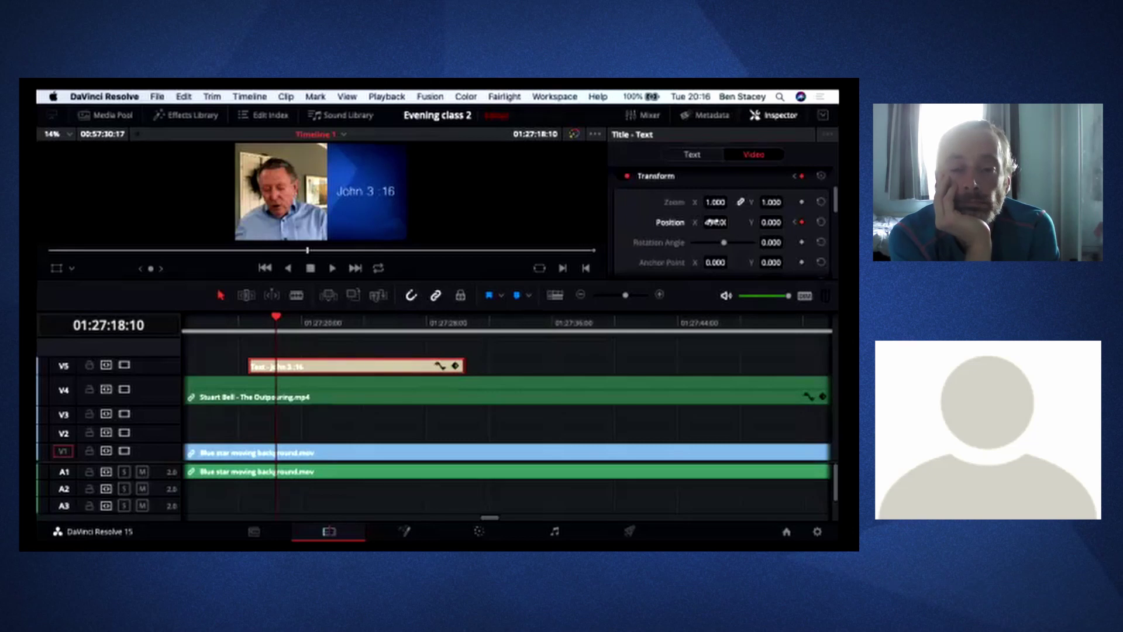
- Play the title and sermon clip animation from 01:27:14:06 and stop at 01:27:25:18
{"action": "left_click", "coordinate": [211, 325]}
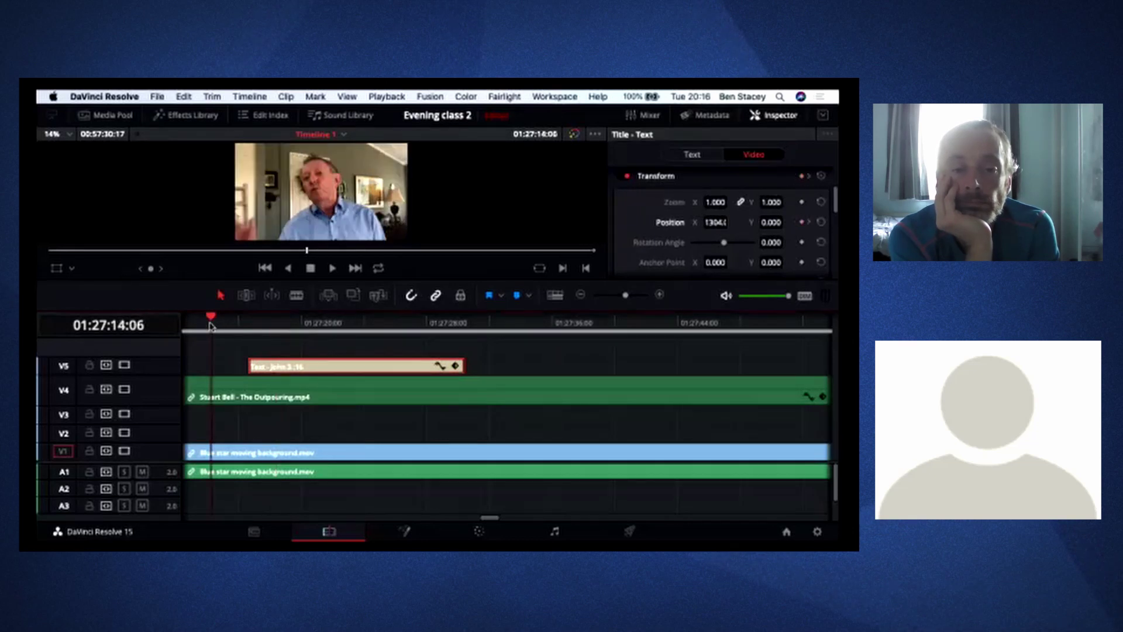
{"action": "key", "text": "space"}
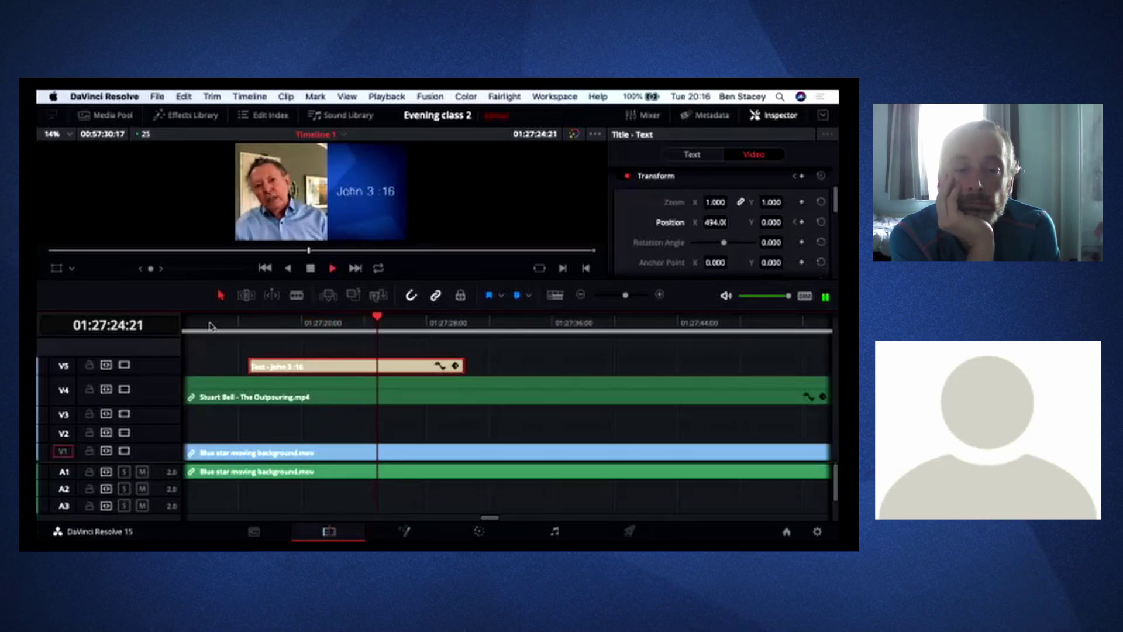
{"action": "key", "text": "space"}
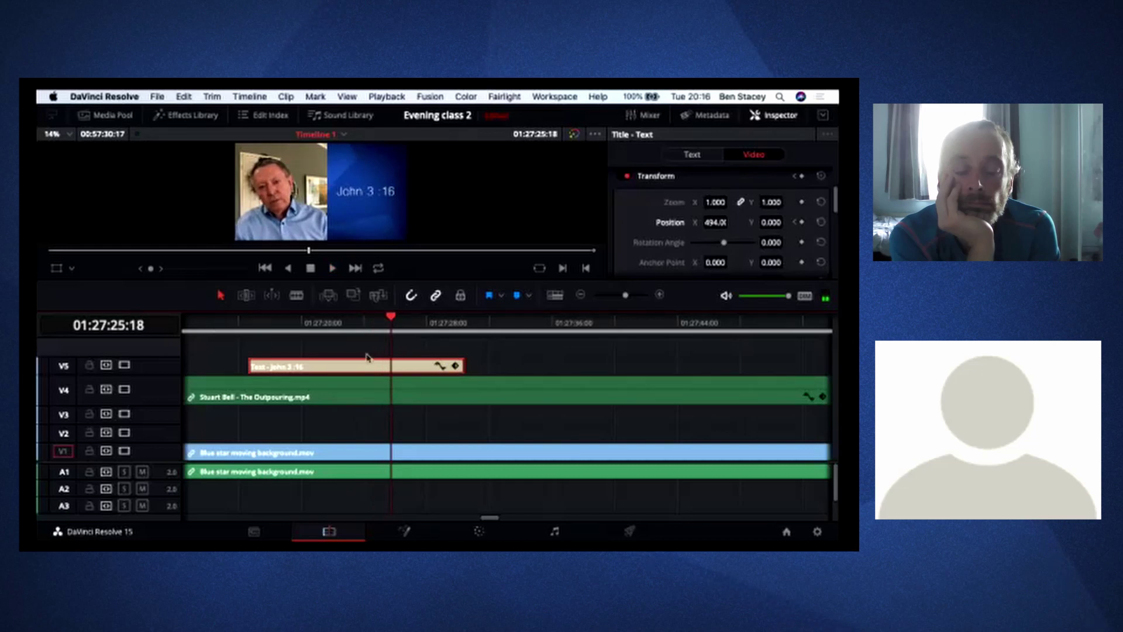
- Add a Position keyframe to the title at 01:27:25:18 and set its Position X to 1302 at 01:27:26:01
{"action": "left_click", "coordinate": [802, 222]}
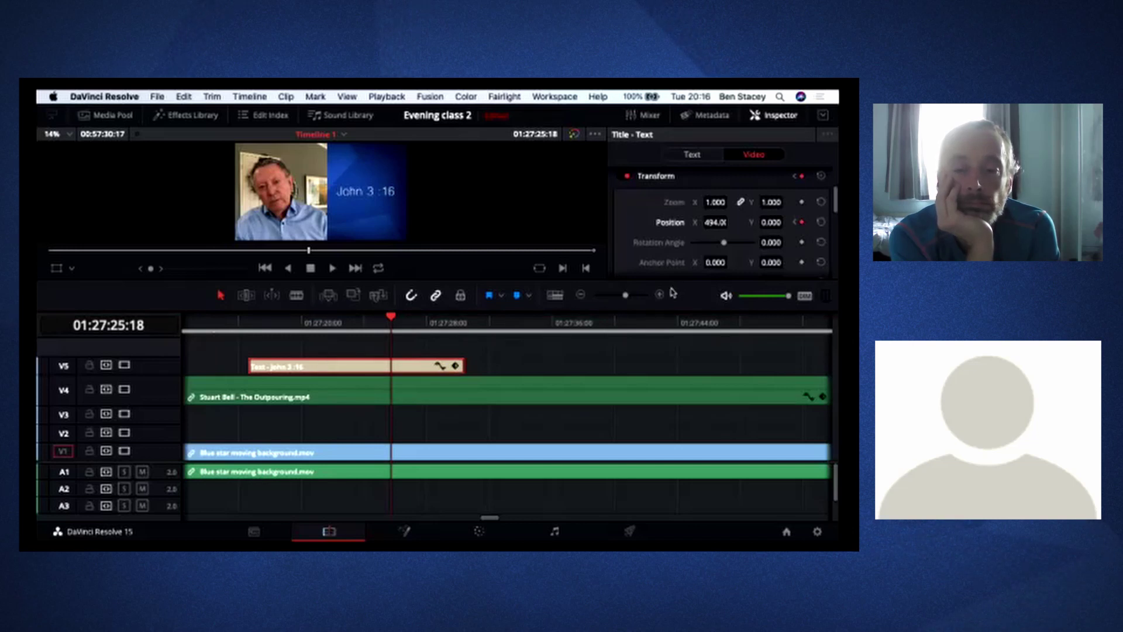
{"action": "key", "text": "space"}
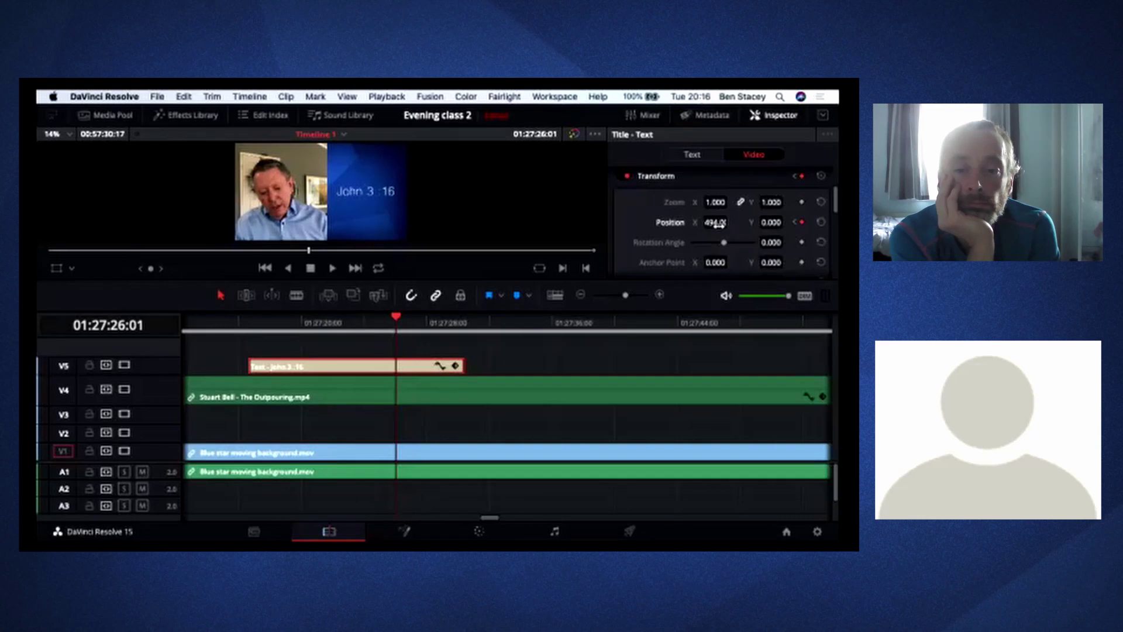
{"action": "left_click_drag", "start_coordinate": [724, 222], "coordinate": [735, 222]}
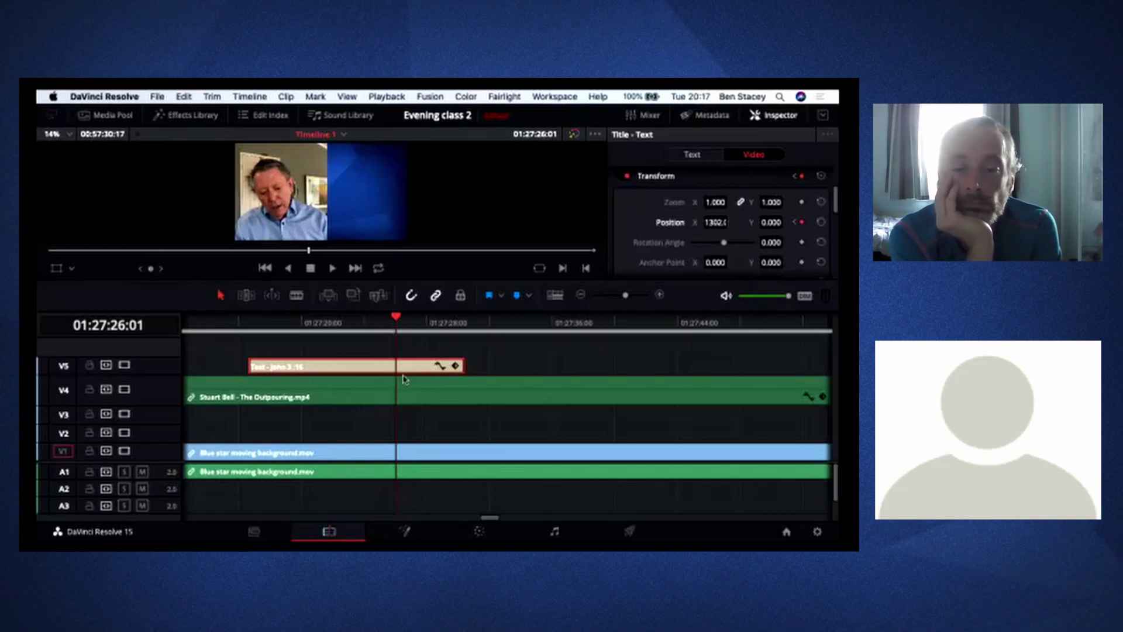
- Add a Position keyframe to the sermon clip on V4 at 01:27:26:01
{"action": "left_click", "coordinate": [433, 395]}
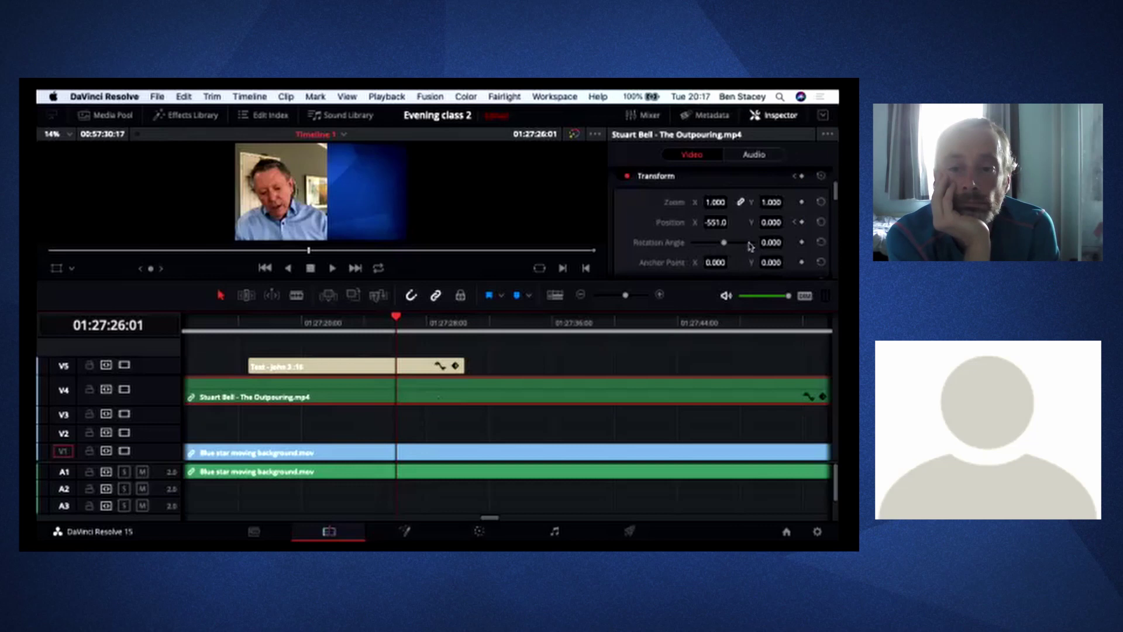
{"action": "left_click", "coordinate": [801, 223]}
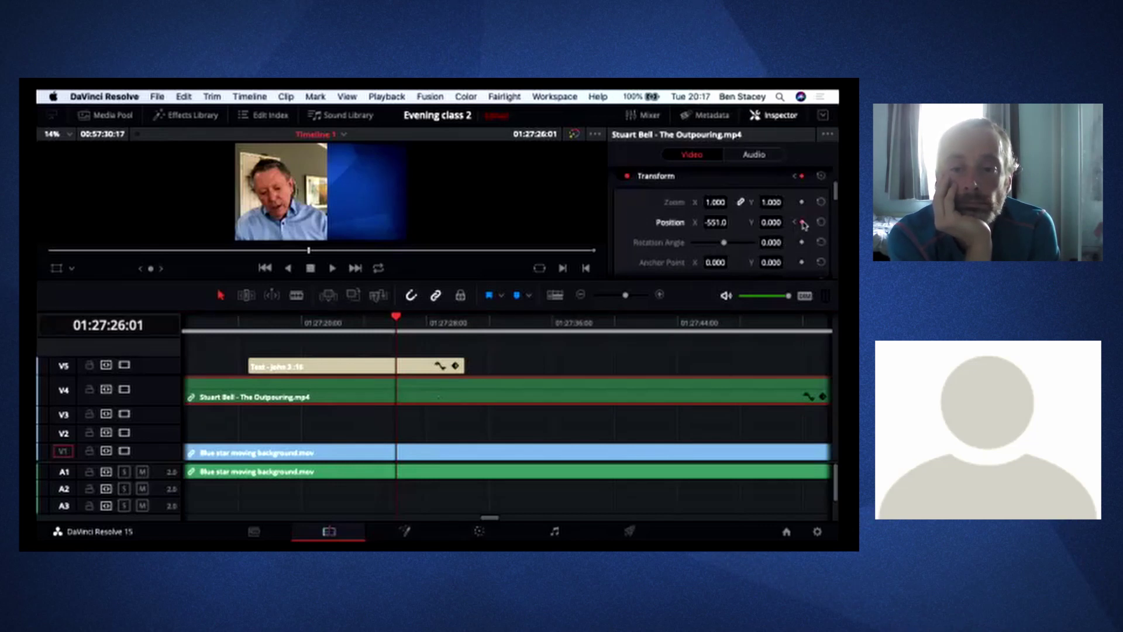
- Return to the title's Position keyframe at 01:27:25:18 and add a Position keyframe to the sermon clip on V4 there
{"action": "left_click", "coordinate": [405, 366]}
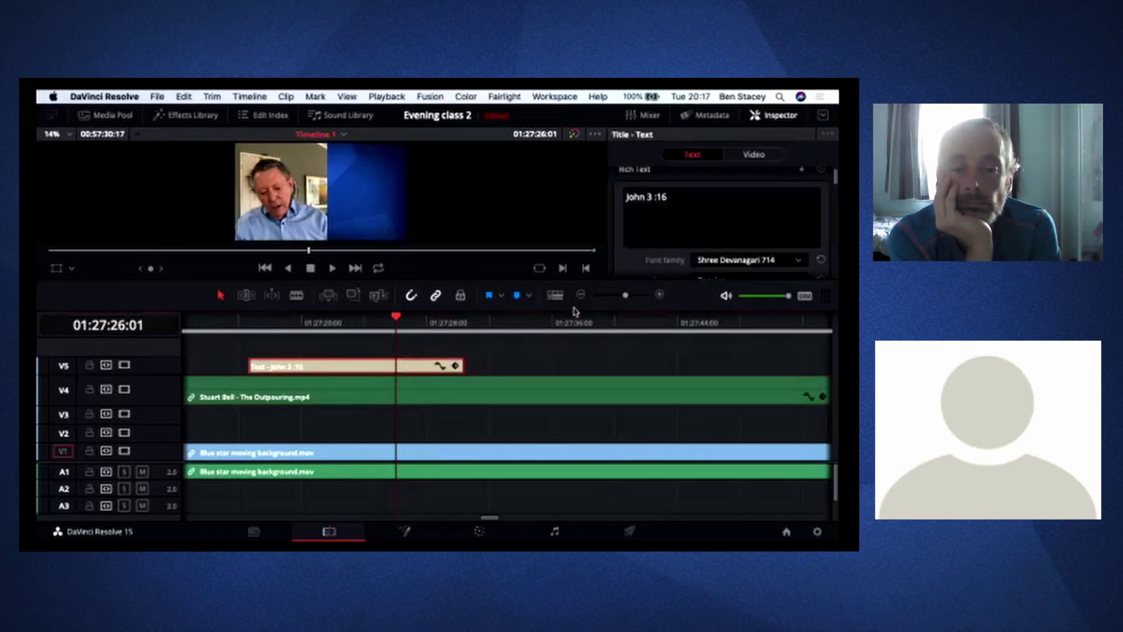
{"action": "scroll", "coordinate": [774, 256], "scroll_direction": "down", "scroll_amount": 2}
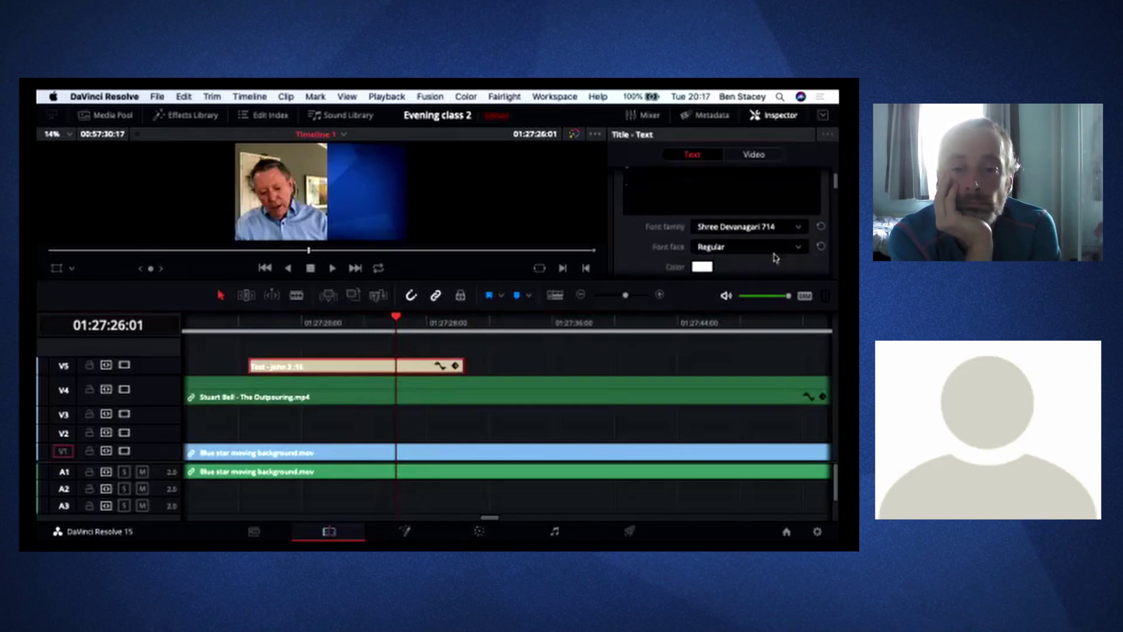
{"action": "left_click", "coordinate": [753, 155]}
{"action": "left_click", "coordinate": [794, 223]}
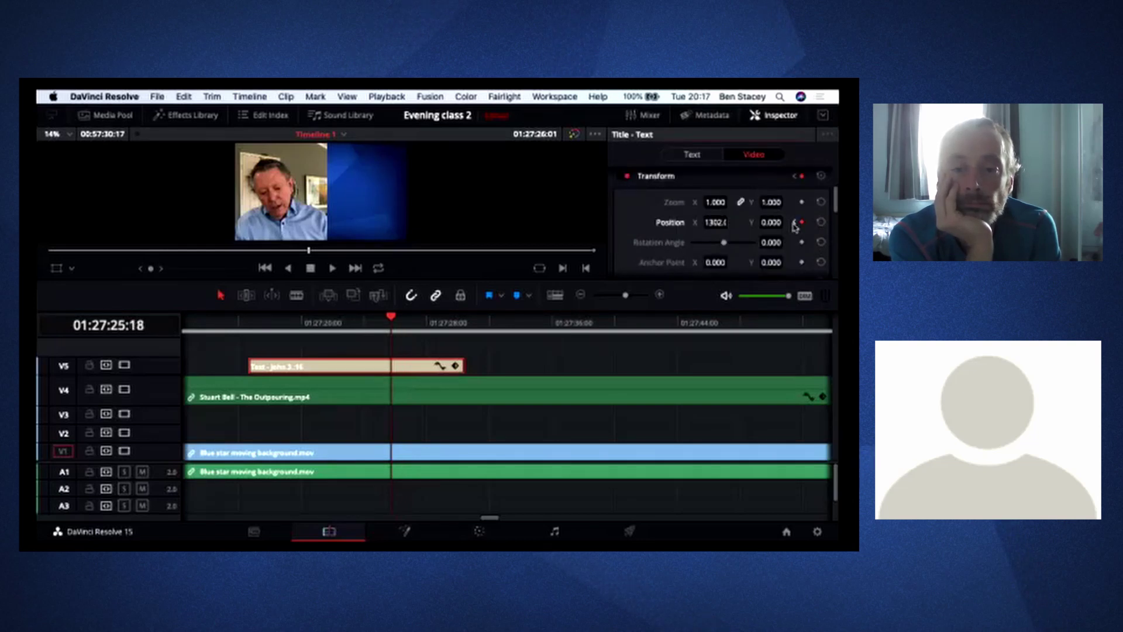
{"action": "left_click", "coordinate": [437, 389]}
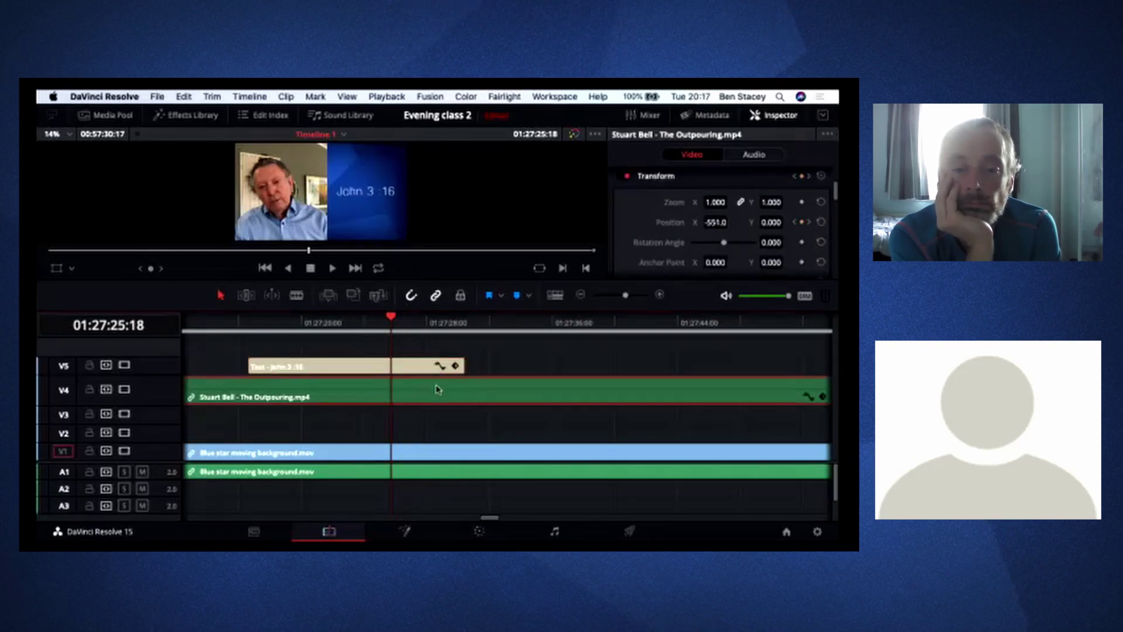
{"action": "left_click", "coordinate": [802, 223]}
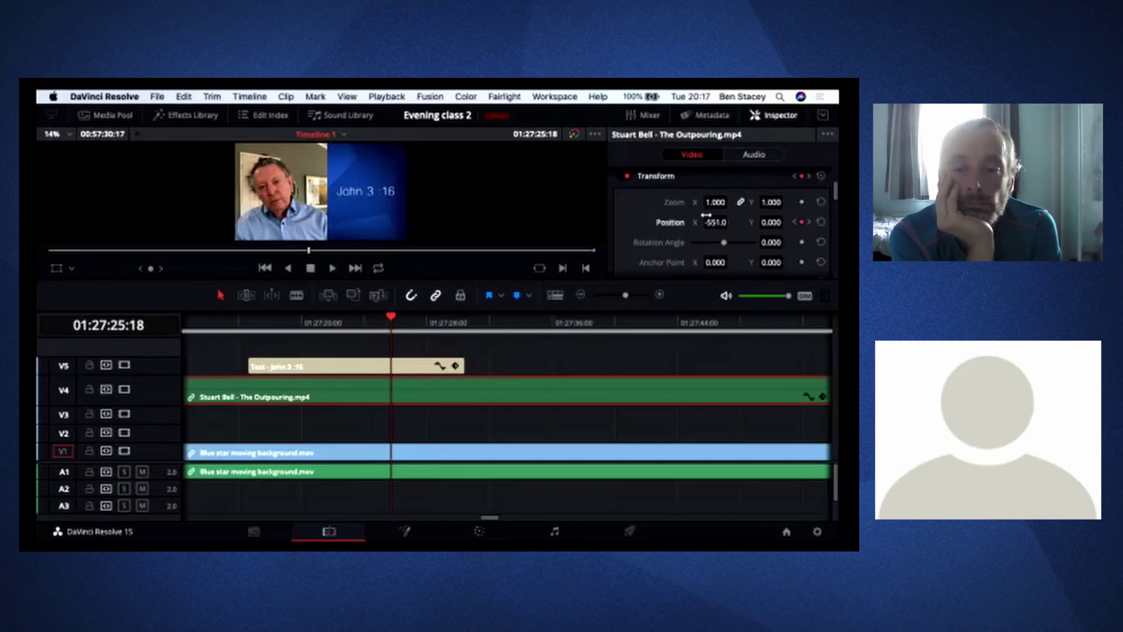
{"action": "left_click", "coordinate": [715, 222]}
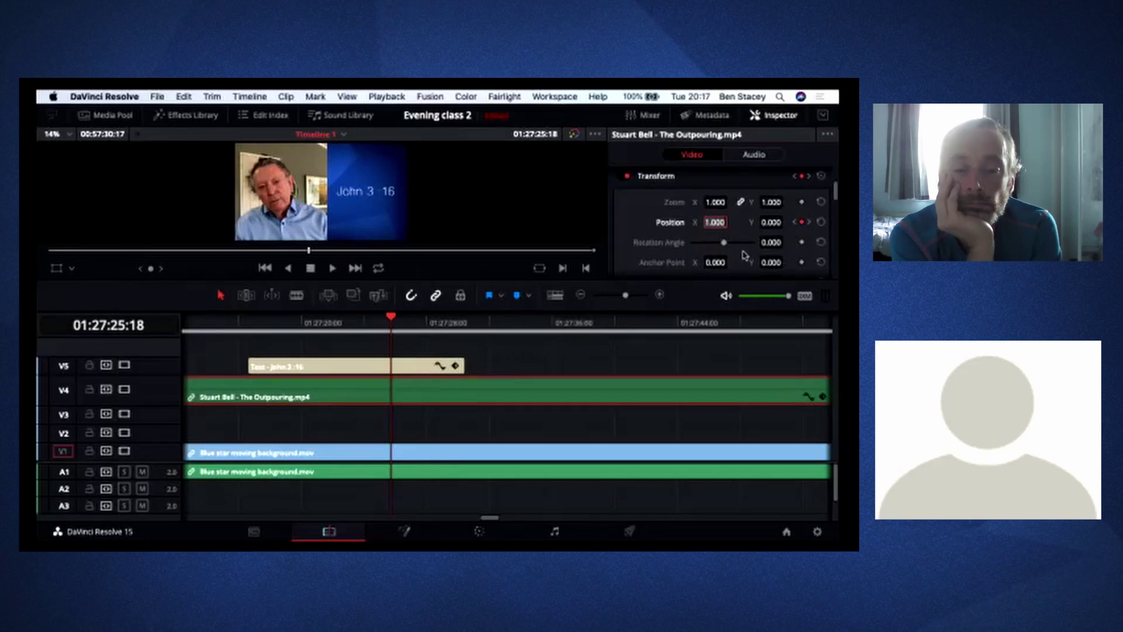
{"action": "left_click", "coordinate": [809, 223]}
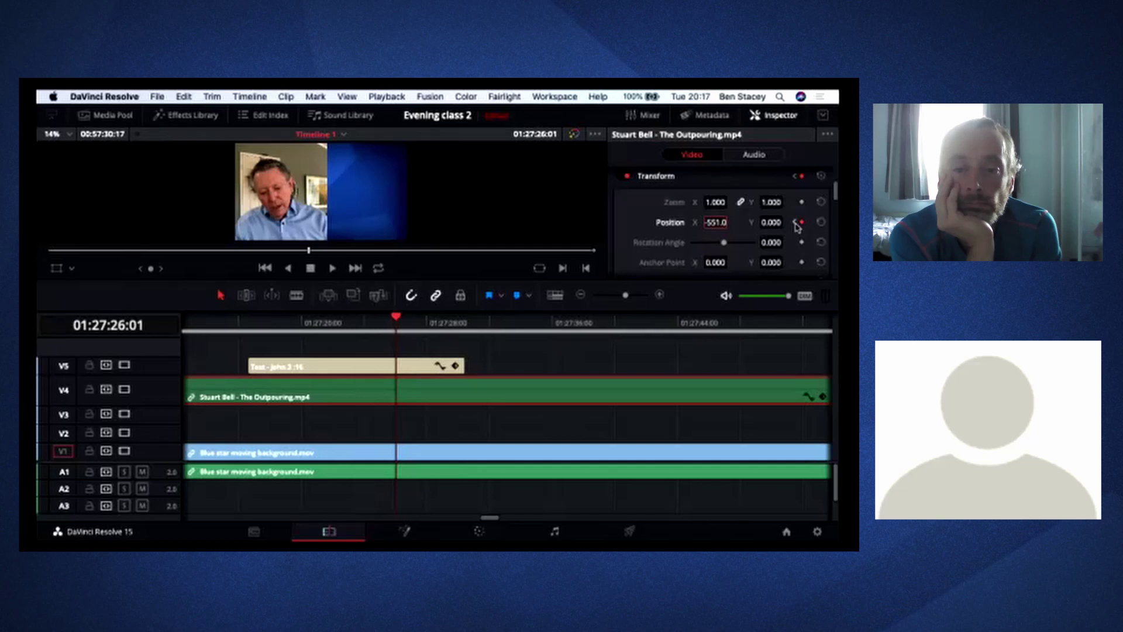
{"action": "left_click", "coordinate": [794, 222]}
- Set the sermon clip's Position X to 0 at the 01:27:26:01 keyframe
{"action": "left_click", "coordinate": [809, 223]}
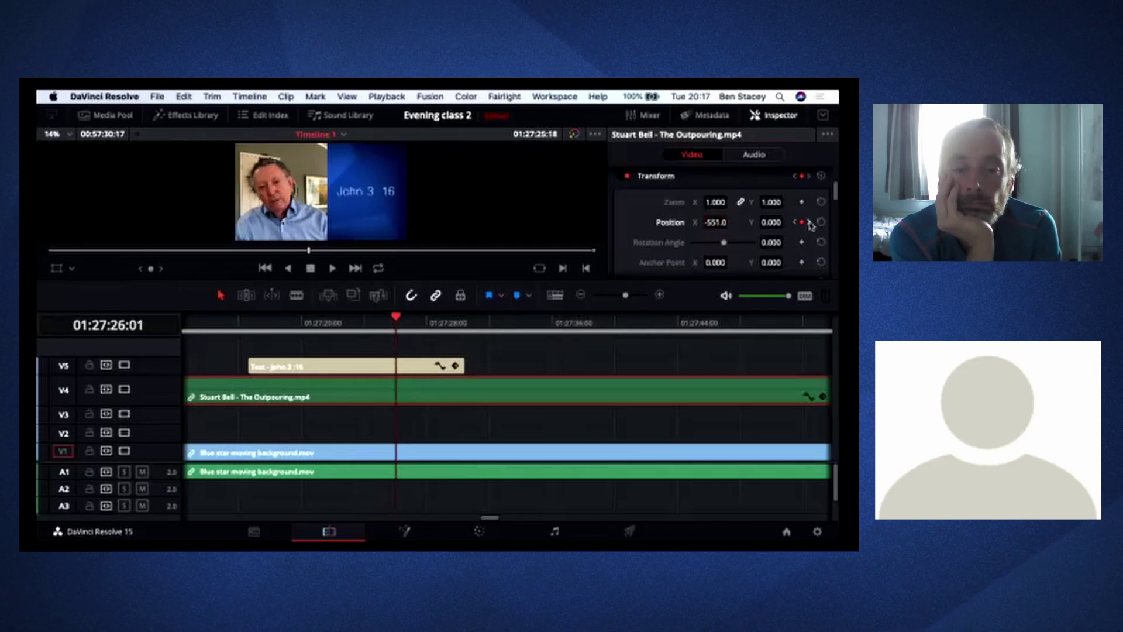
{"action": "left_click", "coordinate": [714, 222]}
{"action": "type", "text": "1"}
{"action": "key", "text": "Return"}
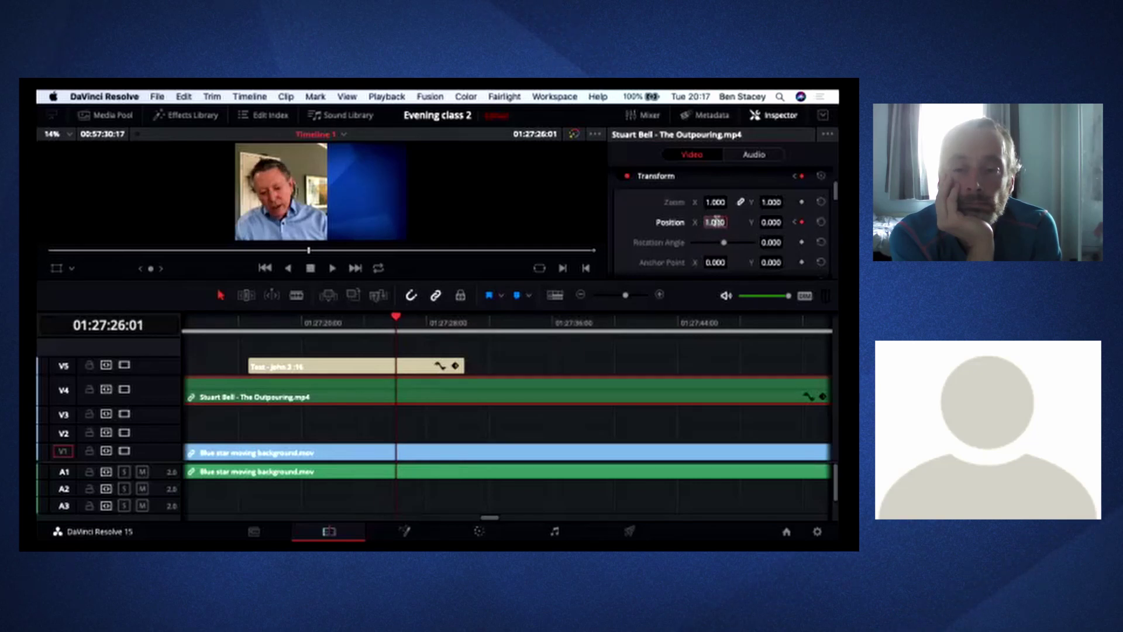
{"action": "left_click", "coordinate": [716, 220]}
{"action": "type", "text": "0"}
{"action": "key", "text": "Return"}
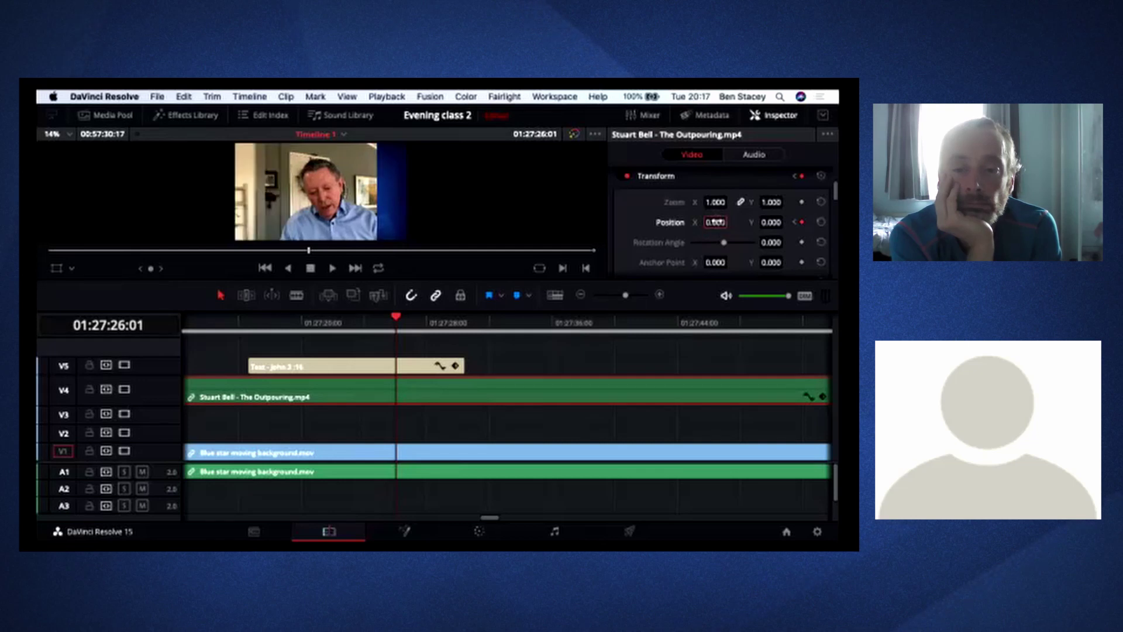
- Keyframe the sermon clip's Crop Right at 01:27:25:18 and 01:27:26:01, setting it to 0 at 01:27:26:01
{"action": "scroll", "coordinate": [821, 255], "scroll_direction": "down", "scroll_amount": 6}
{"action": "scroll", "coordinate": [822, 253], "scroll_direction": "down", "scroll_amount": 1}
{"action": "scroll", "coordinate": [806, 245], "scroll_direction": "up", "scroll_amount": 8}
{"action": "scroll", "coordinate": [806, 259], "scroll_direction": "down", "scroll_amount": 3}
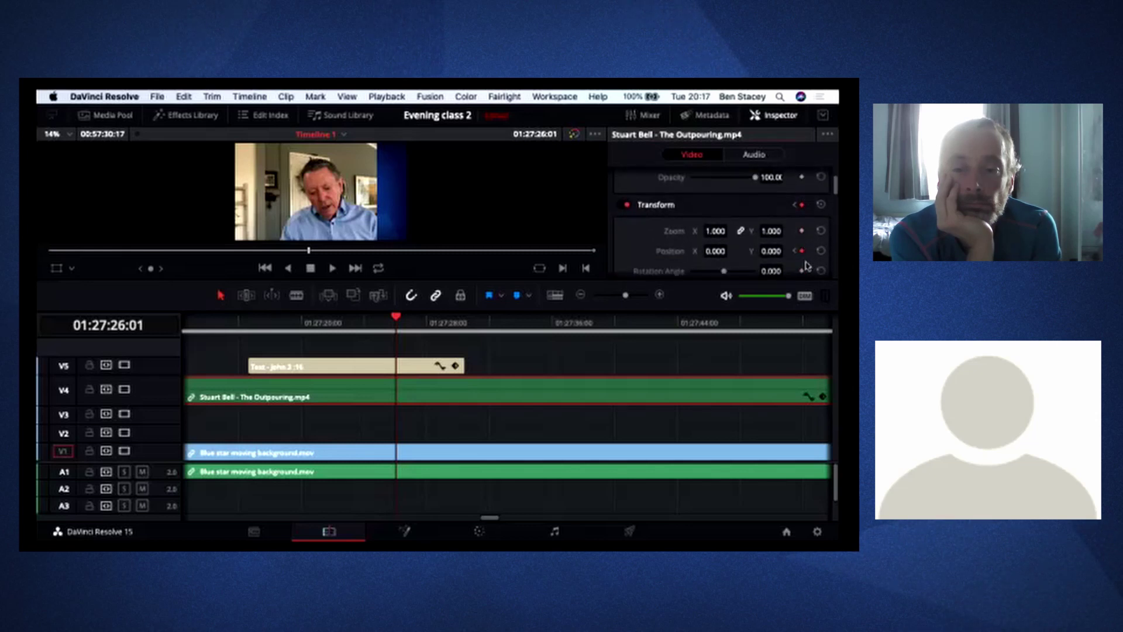
{"action": "left_click", "coordinate": [795, 239]}
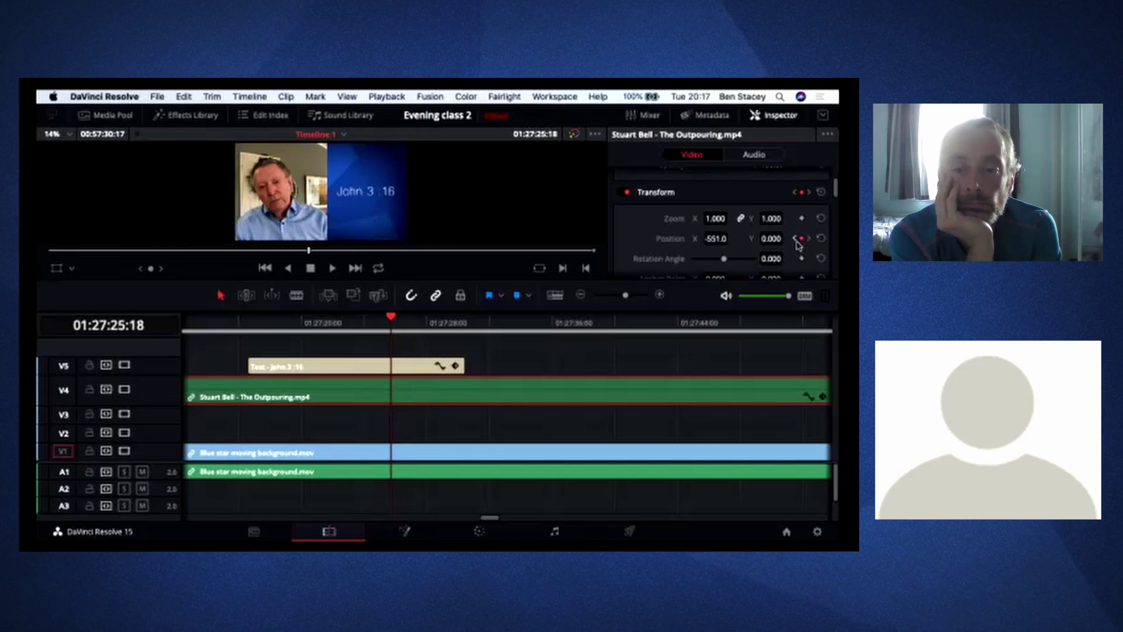
{"action": "scroll", "coordinate": [804, 253], "scroll_direction": "down", "scroll_amount": 10}
{"action": "scroll", "coordinate": [804, 253], "scroll_direction": "down", "scroll_amount": 6}
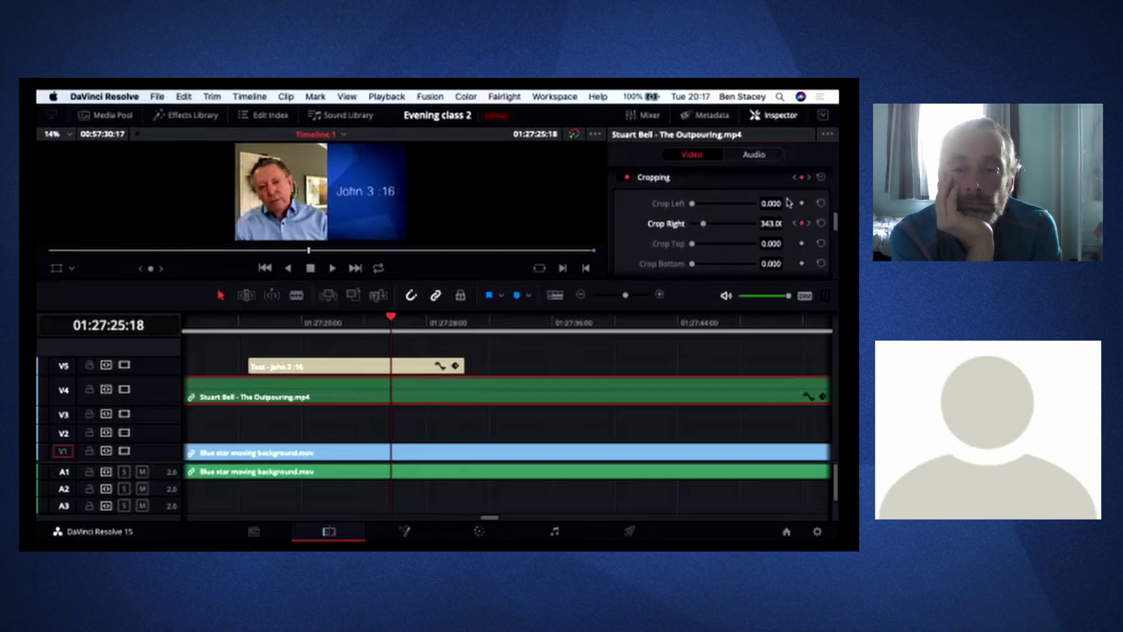
{"action": "left_click", "coordinate": [809, 224]}
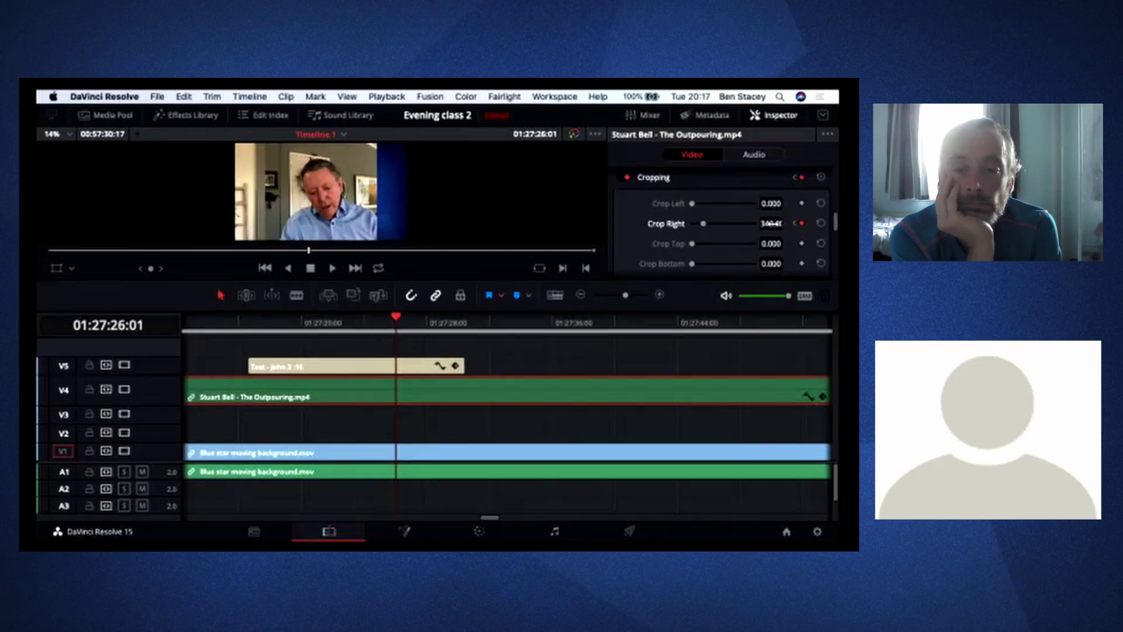
{"action": "left_click_drag", "start_coordinate": [701, 223], "coordinate": [692, 223]}
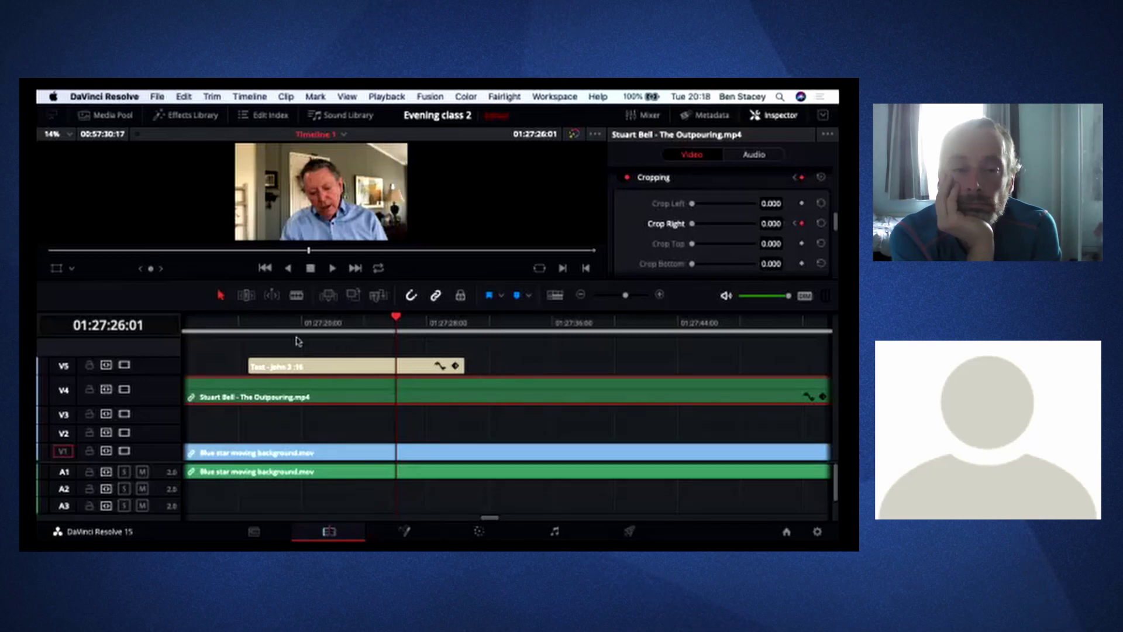
- Play the title and sermon clip animation from before the title and stop at 01:27:28:06
{"action": "left_click", "coordinate": [217, 322]}
{"action": "key", "text": "space"}
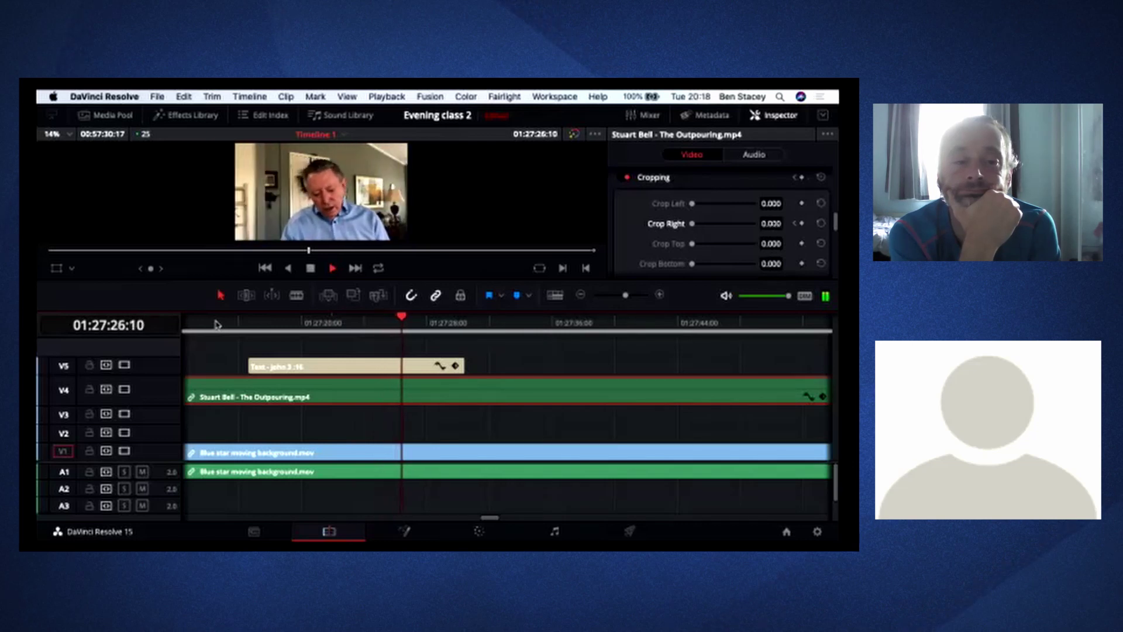
{"action": "key", "text": "space"}
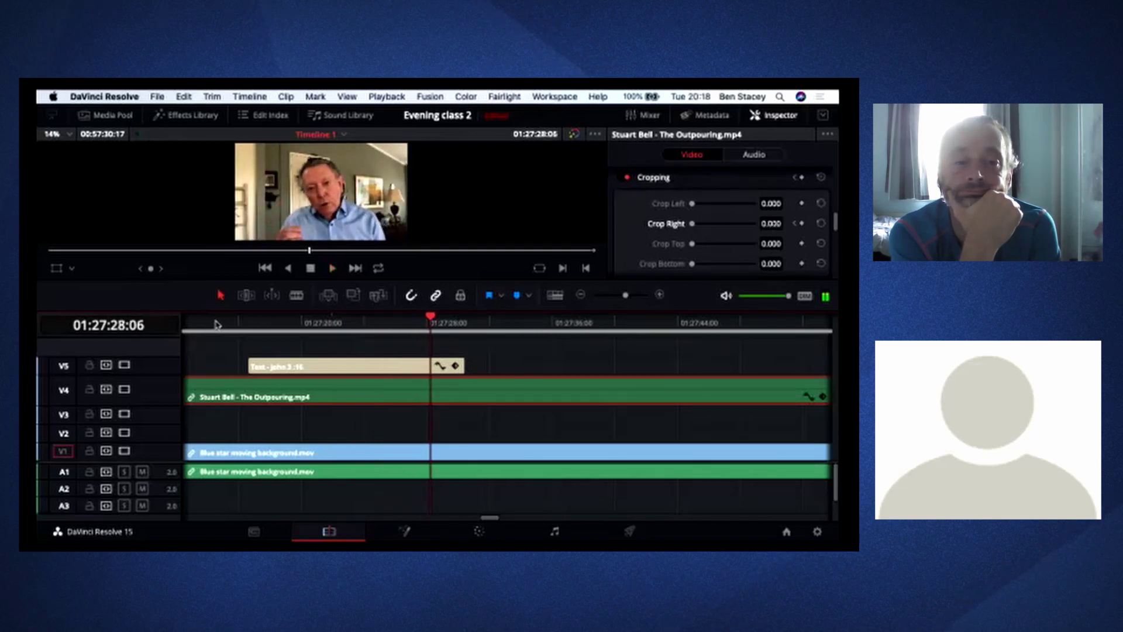
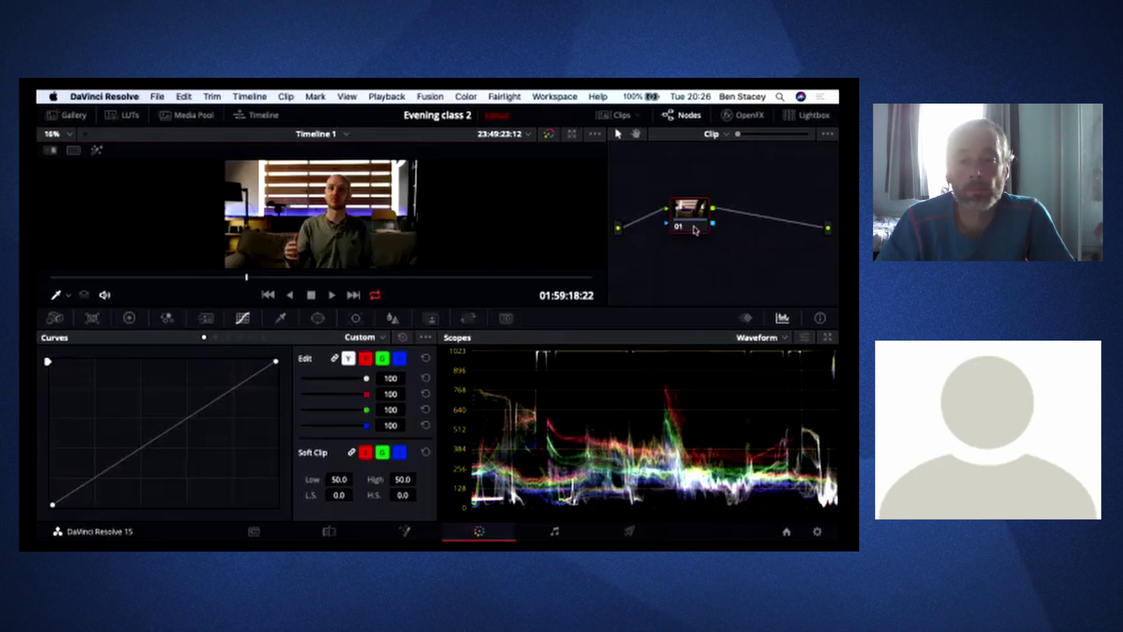
- Reposition node 01 in the node graph so it lines up with the source and output points
{"action": "left_click_drag", "start_coordinate": [689, 220], "coordinate": [677, 216]}
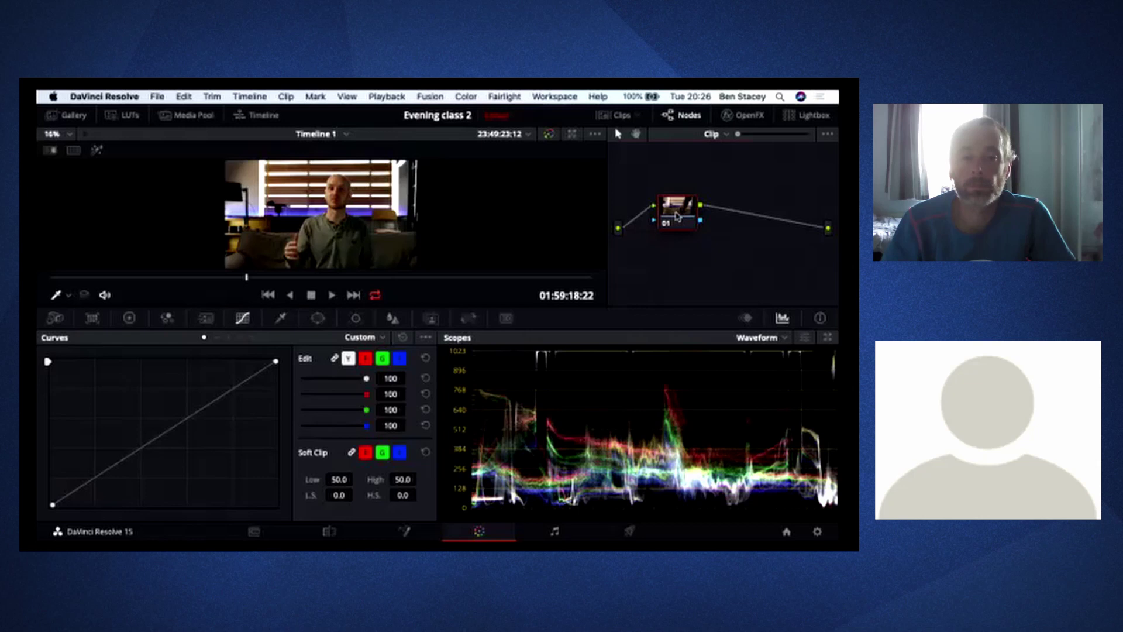
{"action": "left_click_drag", "start_coordinate": [676, 216], "coordinate": [673, 237]}
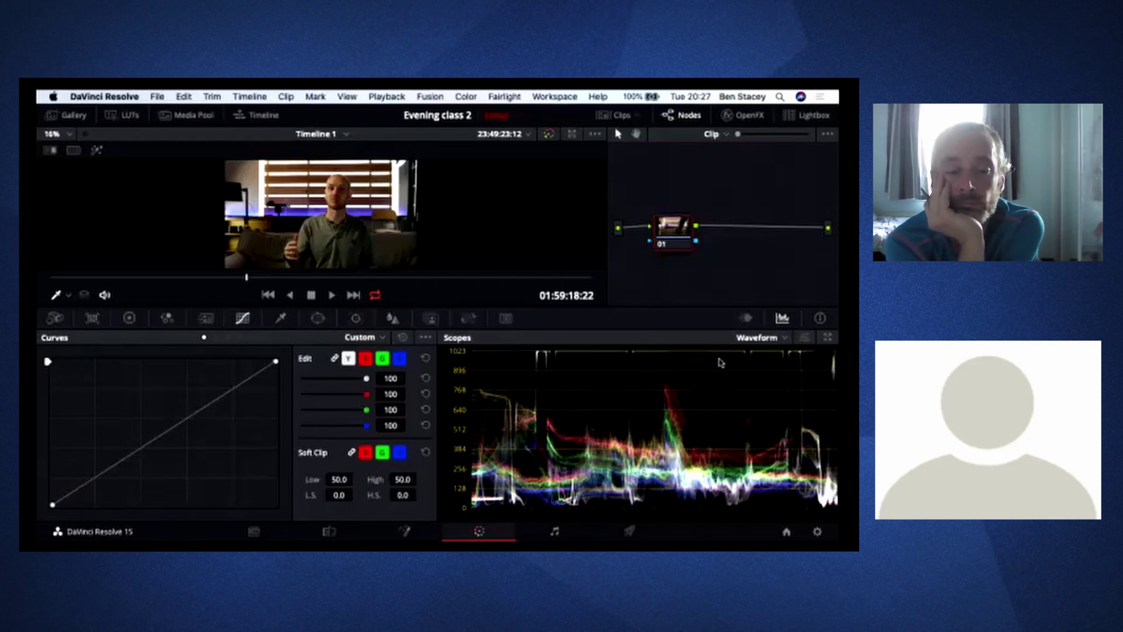
- Compare the clip's Parade, Histogram, Waveform and Vectorscope scopes, finishing on the Waveform
{"action": "left_click", "coordinate": [784, 339]}
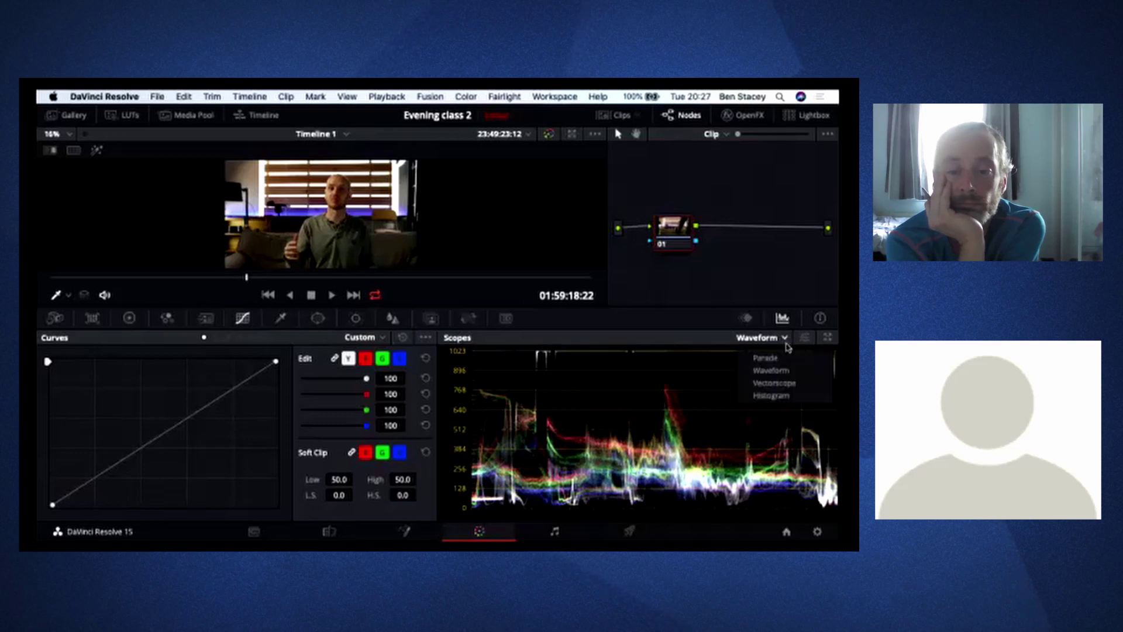
{"action": "left_click", "coordinate": [784, 358]}
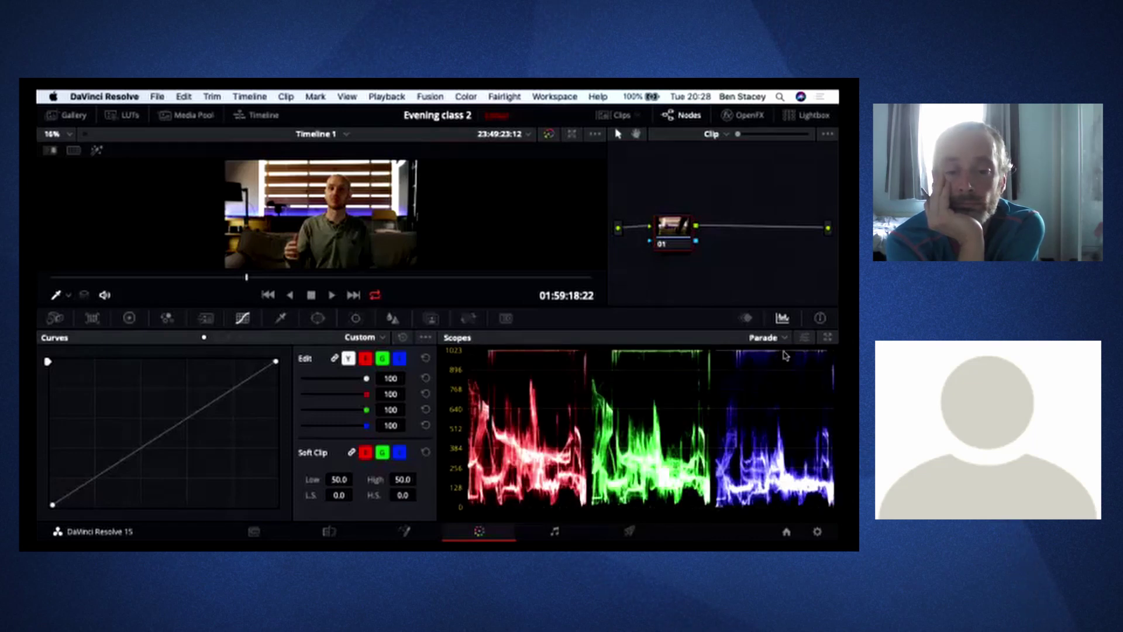
{"action": "left_click", "coordinate": [784, 337]}
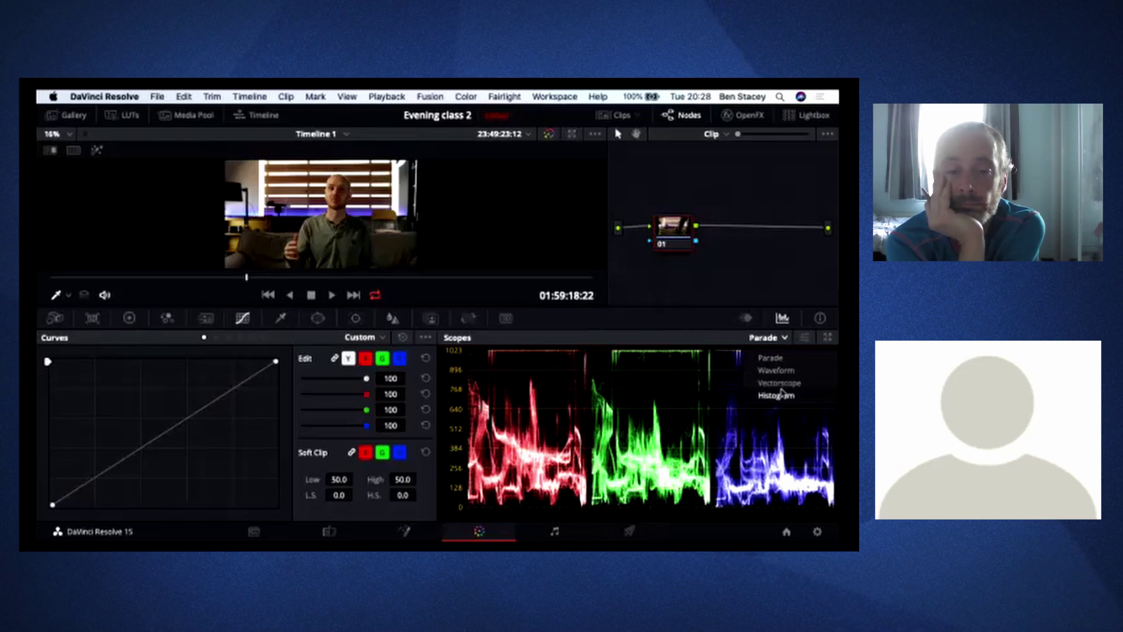
{"action": "left_click", "coordinate": [783, 395]}
{"action": "left_click", "coordinate": [784, 337]}
{"action": "left_click", "coordinate": [783, 370]}
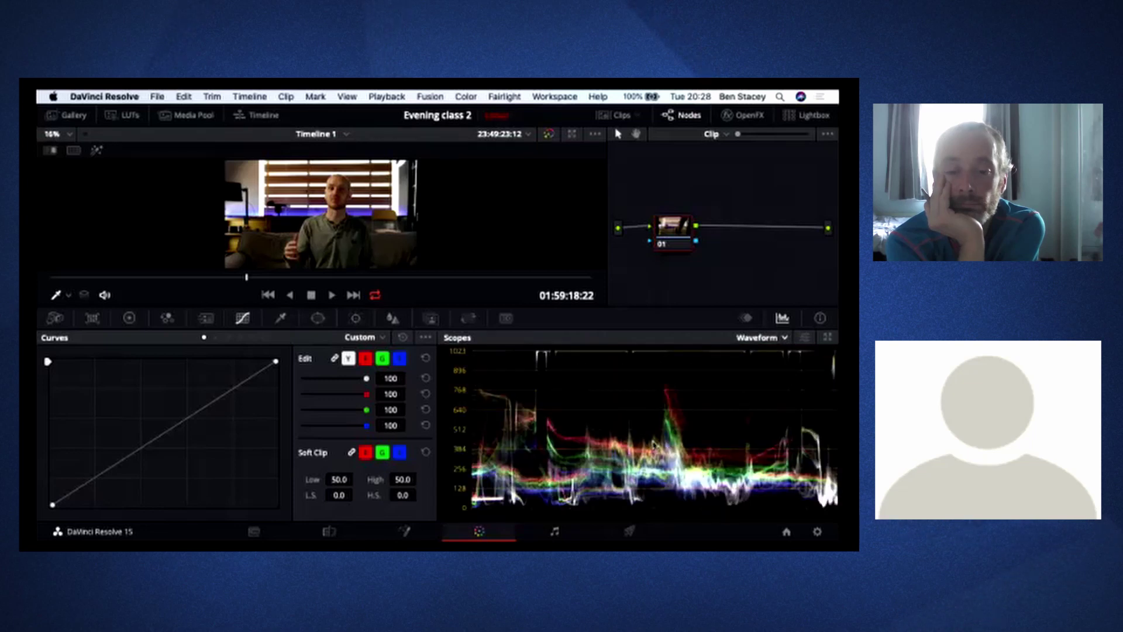
{"action": "left_click", "coordinate": [784, 337]}
{"action": "left_click", "coordinate": [784, 383]}
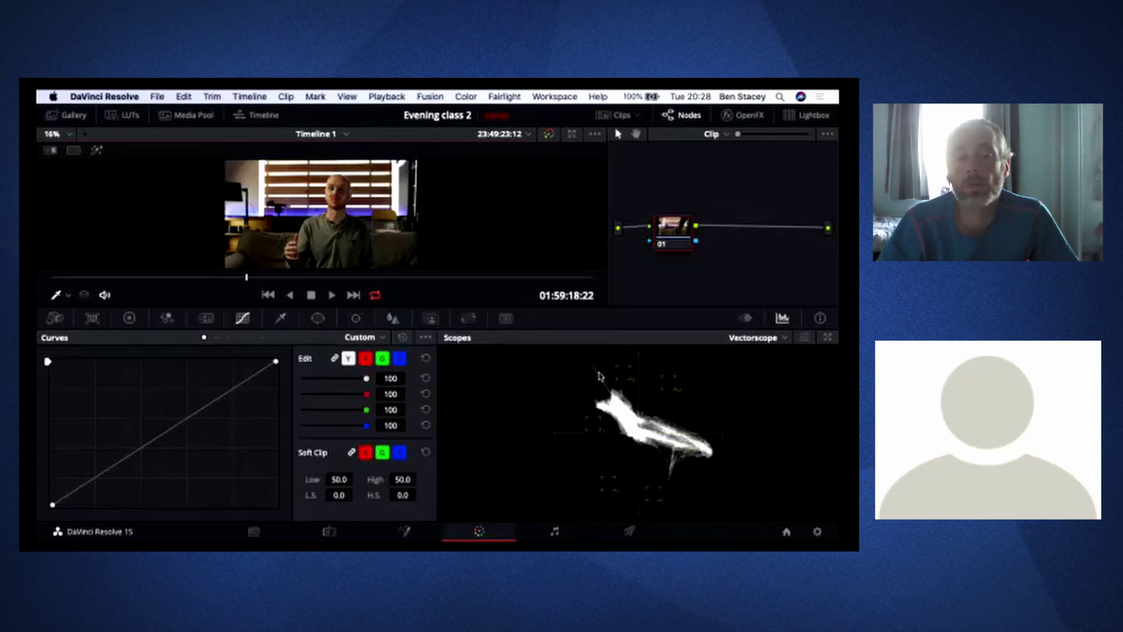
{"action": "left_click", "coordinate": [780, 339]}
{"action": "left_click", "coordinate": [758, 358]}
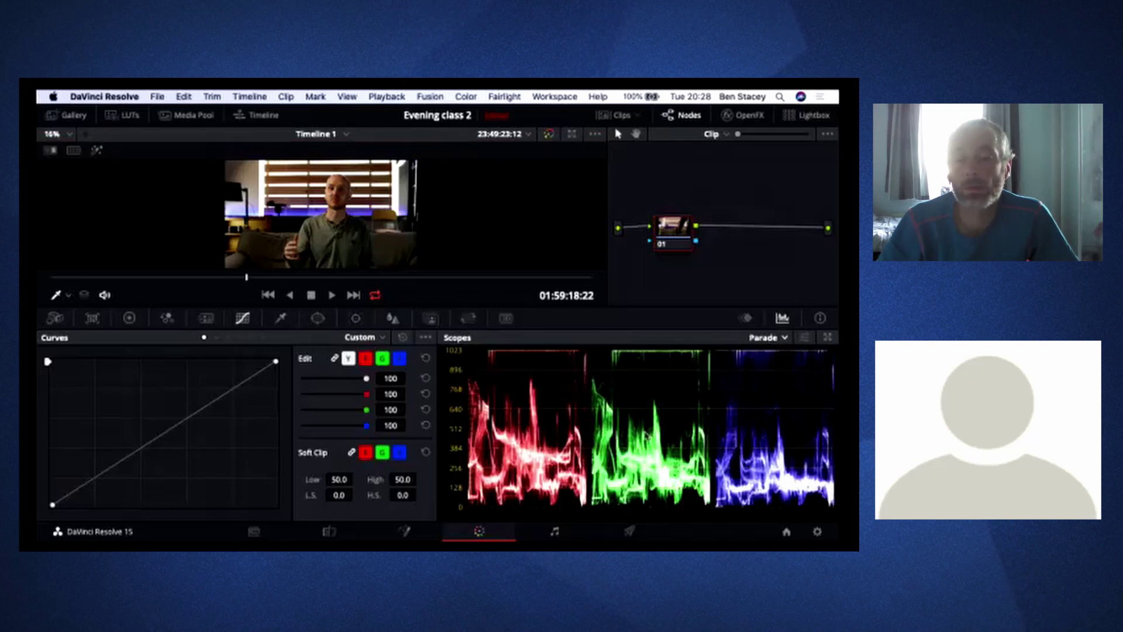
{"action": "left_click", "coordinate": [776, 341]}
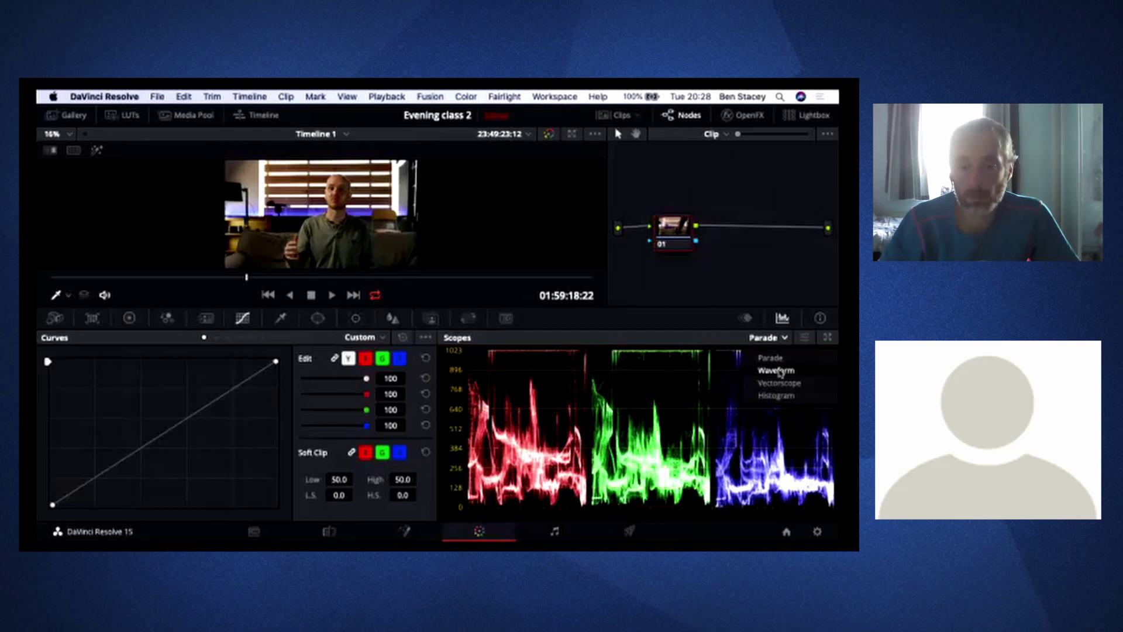
{"action": "left_click", "coordinate": [779, 369]}
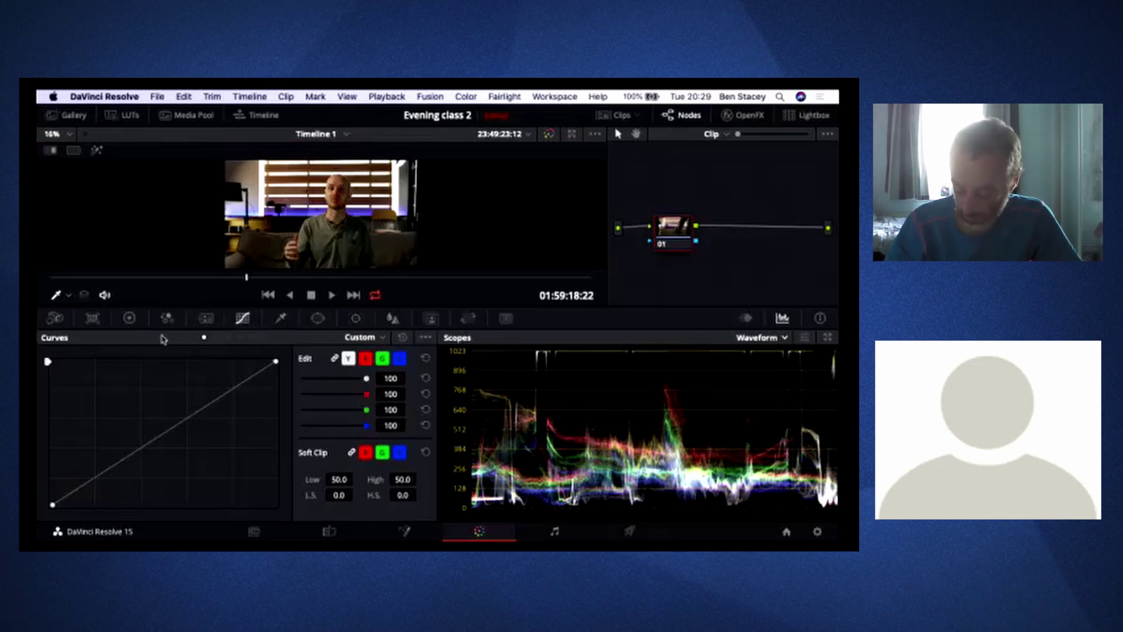
- Show the Primaries Wheels with the second set of adjustments, containing temperature, tint, shadows and highlights
{"action": "left_click", "coordinate": [129, 320]}
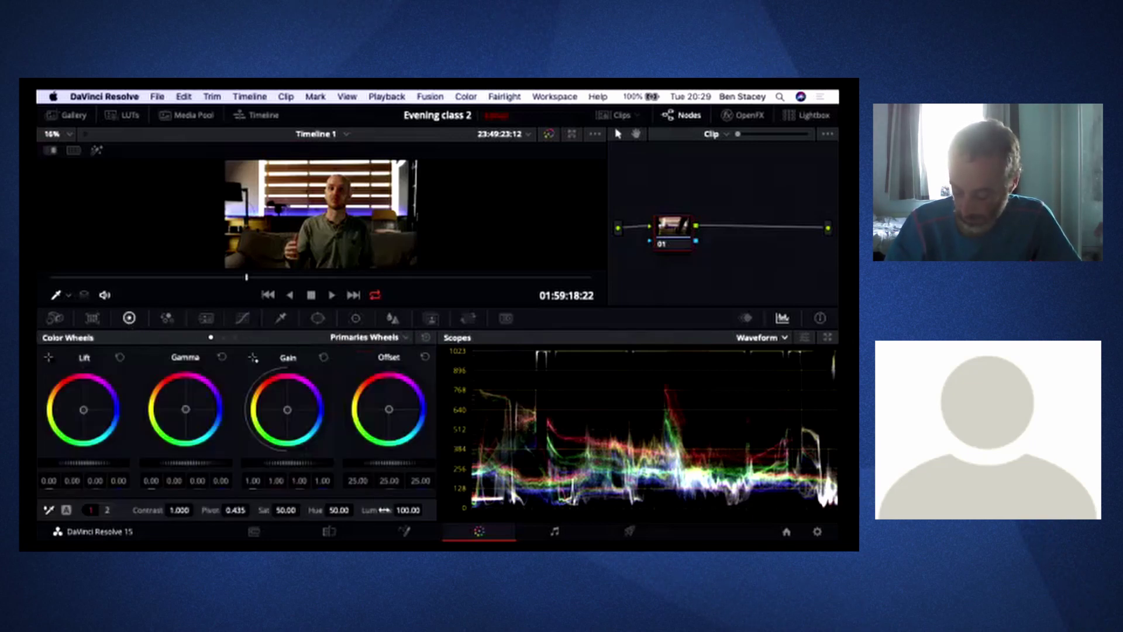
{"action": "left_click", "coordinate": [107, 511]}
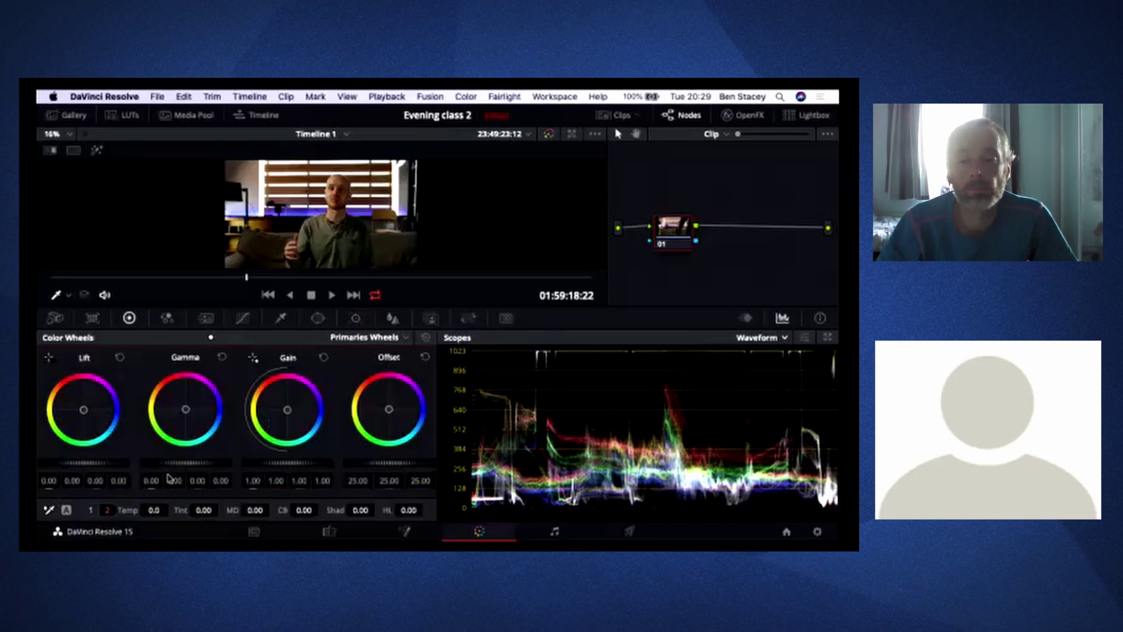
{"action": "left_click", "coordinate": [89, 511]}
{"action": "left_click", "coordinate": [107, 510]}
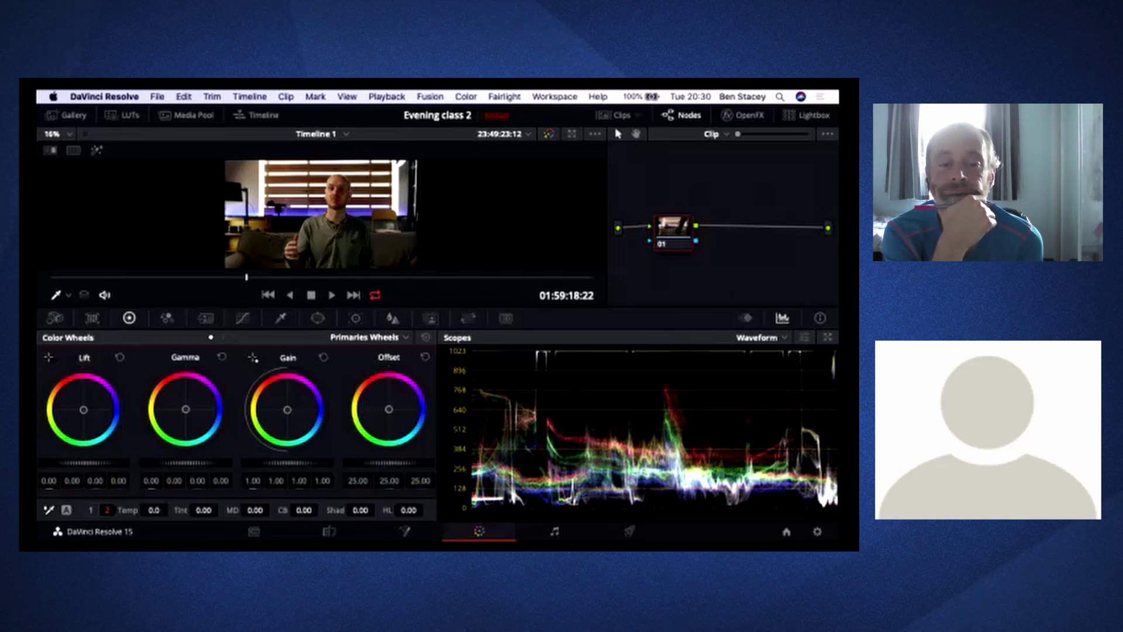
- Set the clip's highlights to -58.50 and its shadows to -55.50 on node 01
{"action": "left_click_drag", "start_coordinate": [408, 509], "coordinate": [346, 510]}
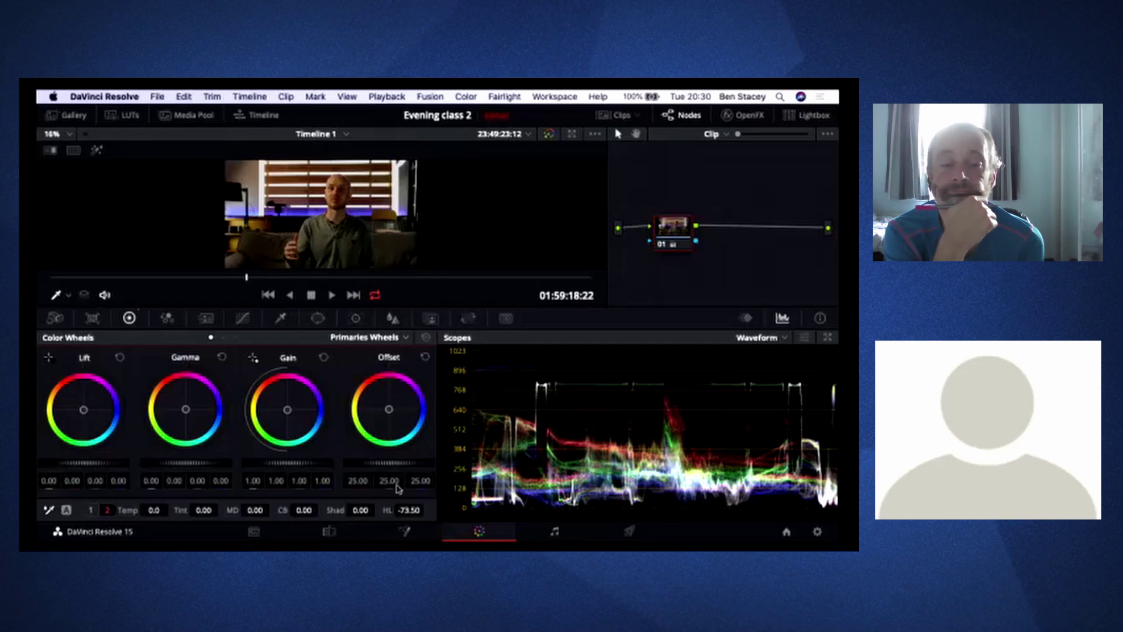
{"action": "mouse_move", "coordinate": [402, 510]}
{"action": "left_mouse_down"}
{"action": "mouse_move", "coordinate": [424, 510]}
{"action": "mouse_move", "coordinate": [404, 510]}
{"action": "left_mouse_up"}
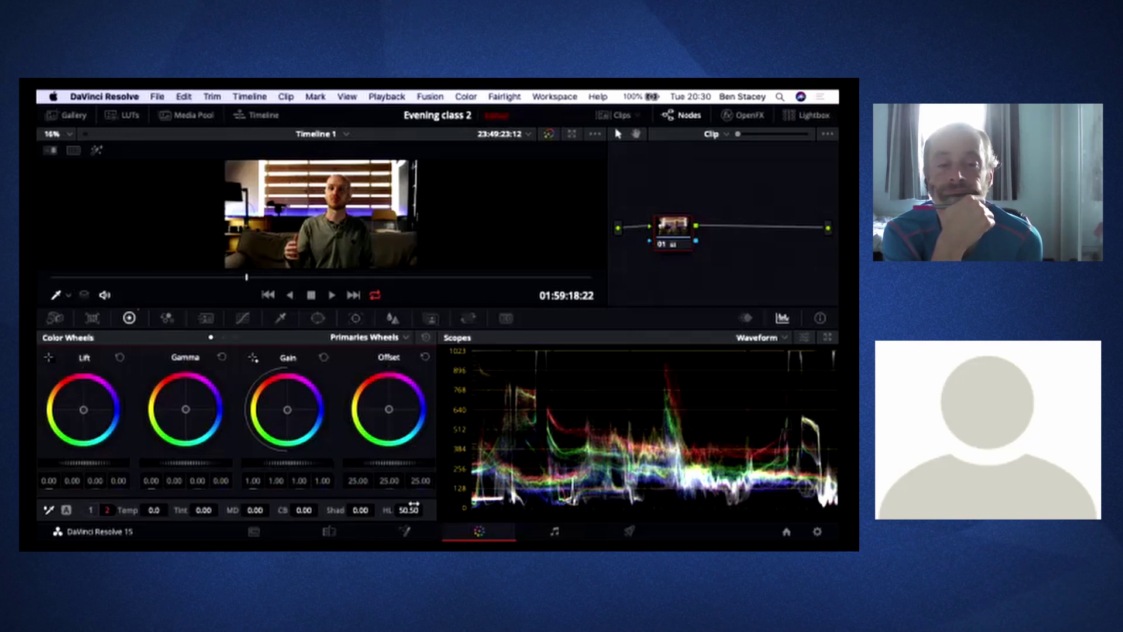
{"action": "left_click_drag", "start_coordinate": [409, 510], "coordinate": [343, 509]}
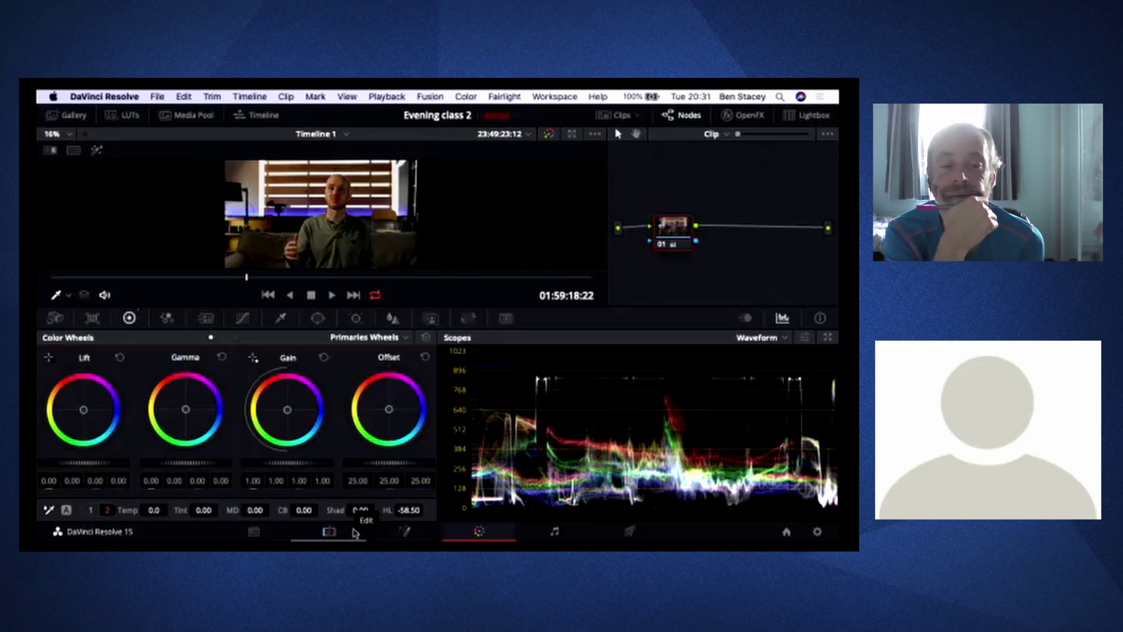
{"action": "left_click_drag", "start_coordinate": [360, 509], "coordinate": [465, 525]}
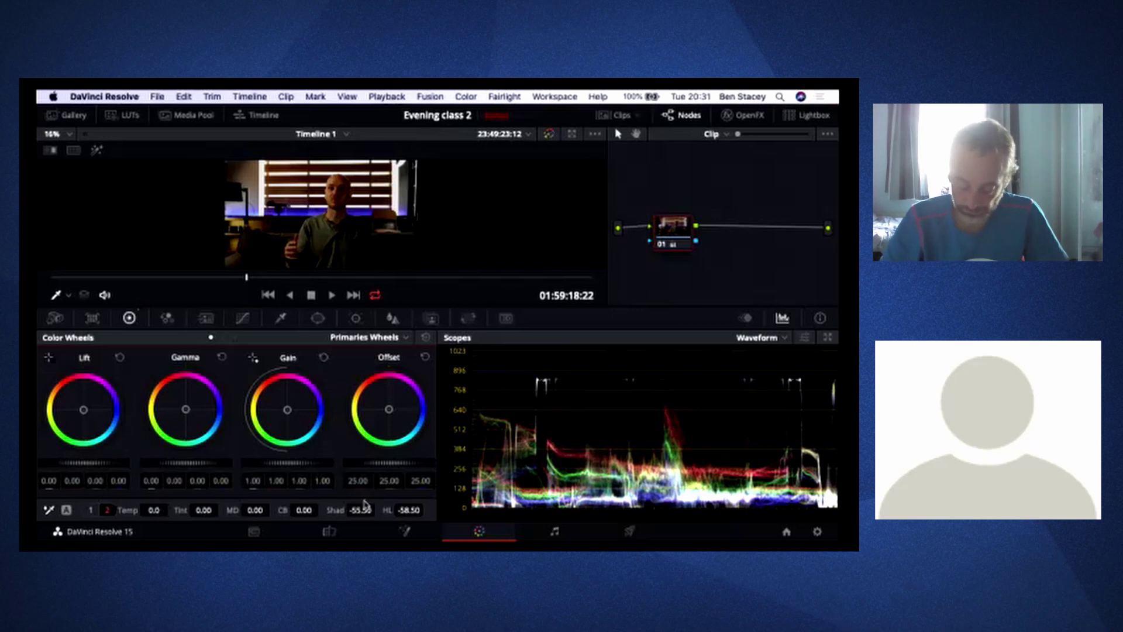
- Raise the clip's shadows on node 01, first to 60.50 and finally to 51.00
{"action": "left_click_drag", "start_coordinate": [360, 509], "coordinate": [378, 510]}
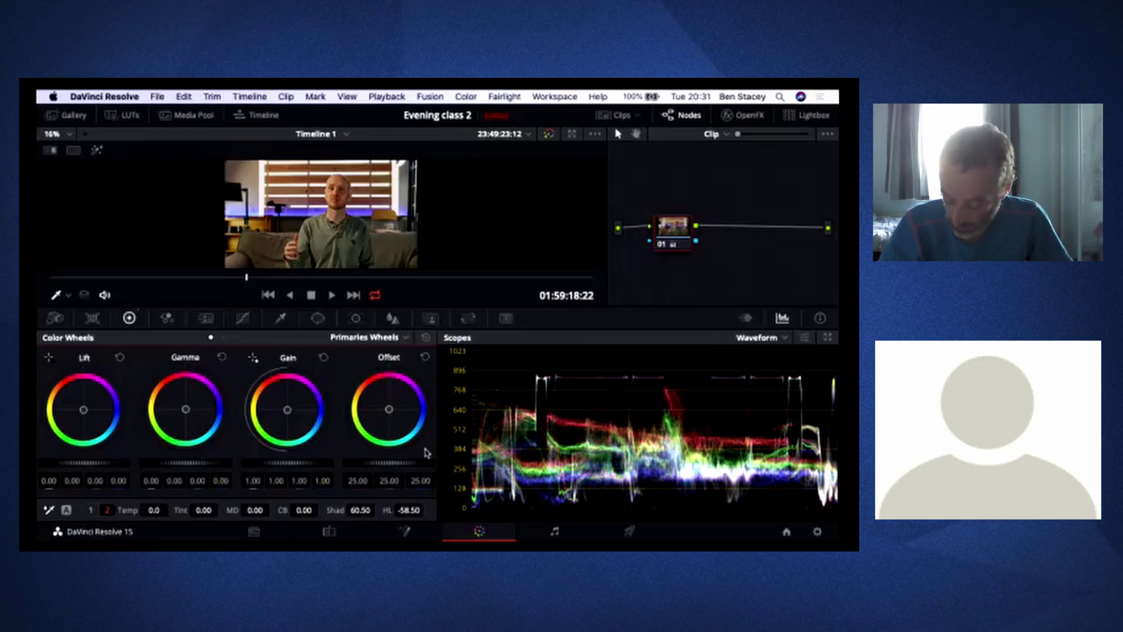
{"action": "right_click", "coordinate": [674, 233]}
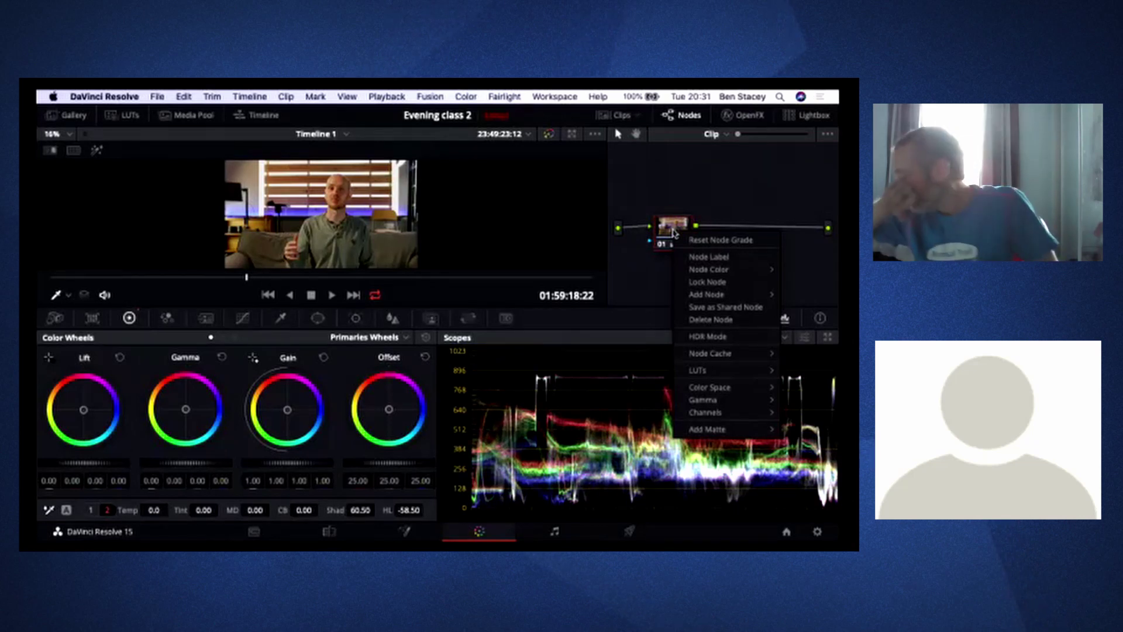
{"action": "left_click", "coordinate": [688, 204]}
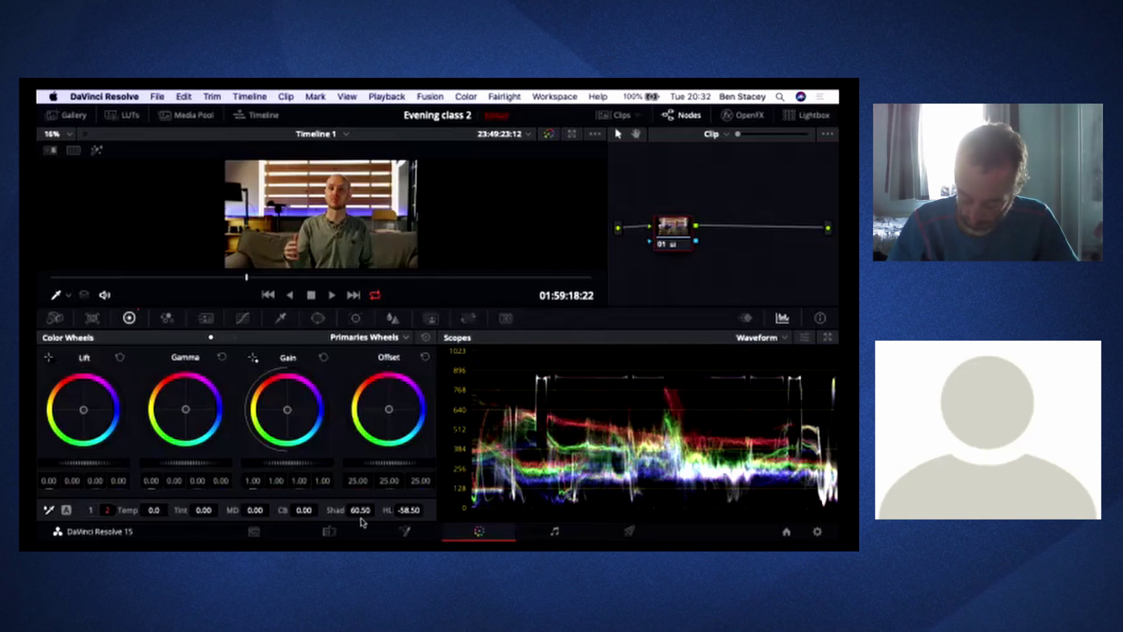
{"action": "left_click_drag", "start_coordinate": [360, 509], "coordinate": [378, 509]}
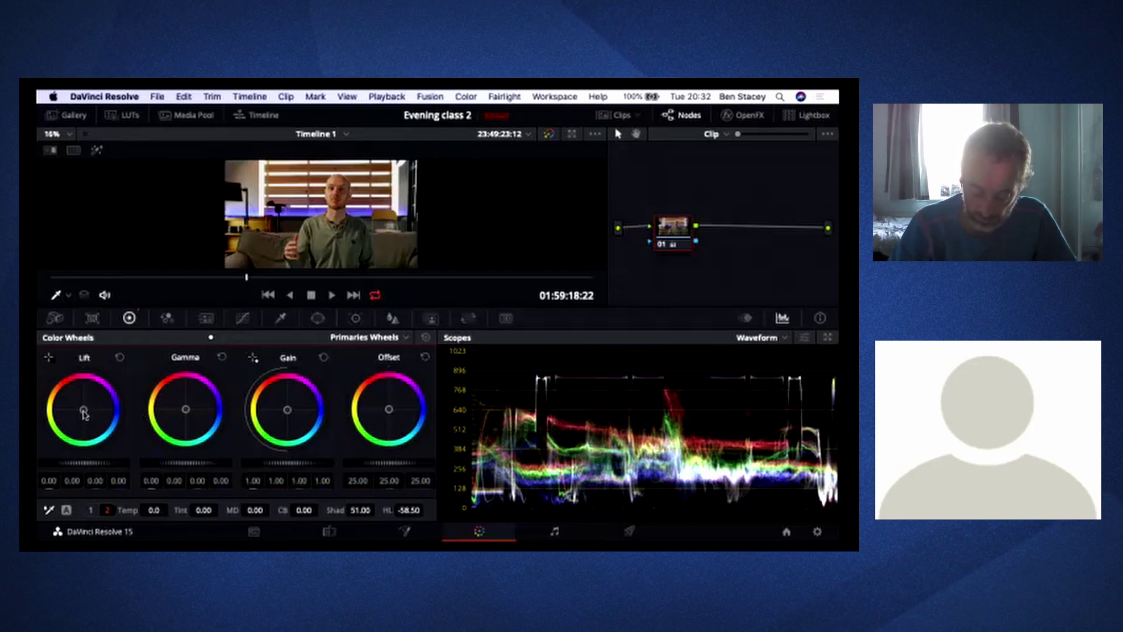
- Shift the Lift wheel toward blue-cyan at red -0.04, green 0.01, blue 0.06, and the Gamma wheel toward orange at red 0.03
{"action": "left_click_drag", "start_coordinate": [83, 410], "coordinate": [87, 412]}
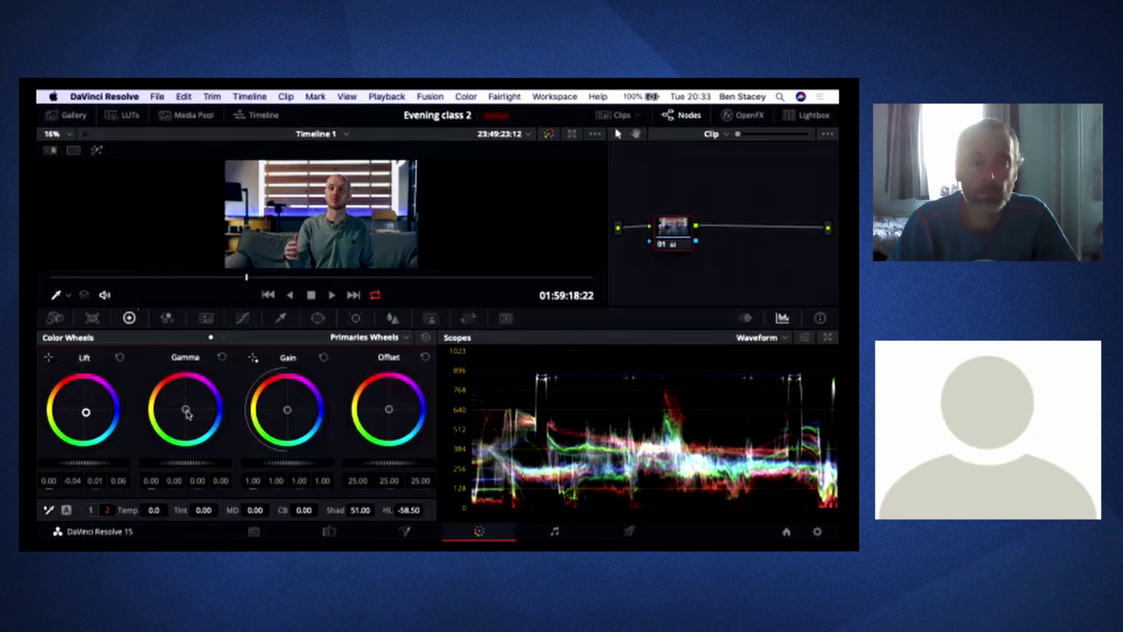
{"action": "left_click_drag", "start_coordinate": [187, 414], "coordinate": [184, 411]}
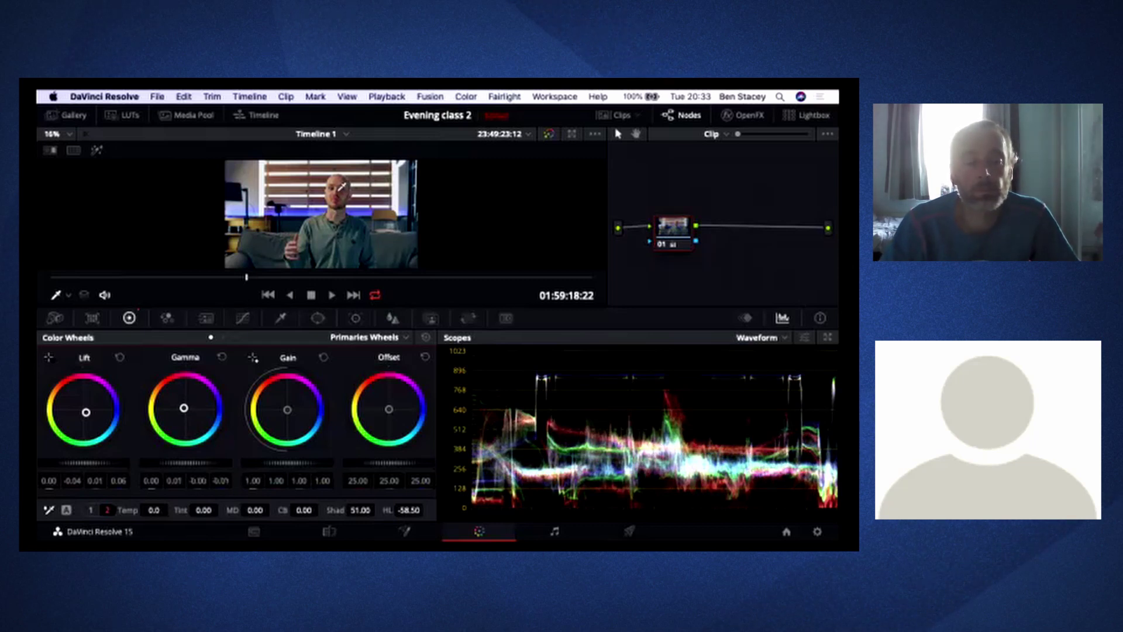
{"action": "left_click_drag", "start_coordinate": [184, 412], "coordinate": [182, 405]}
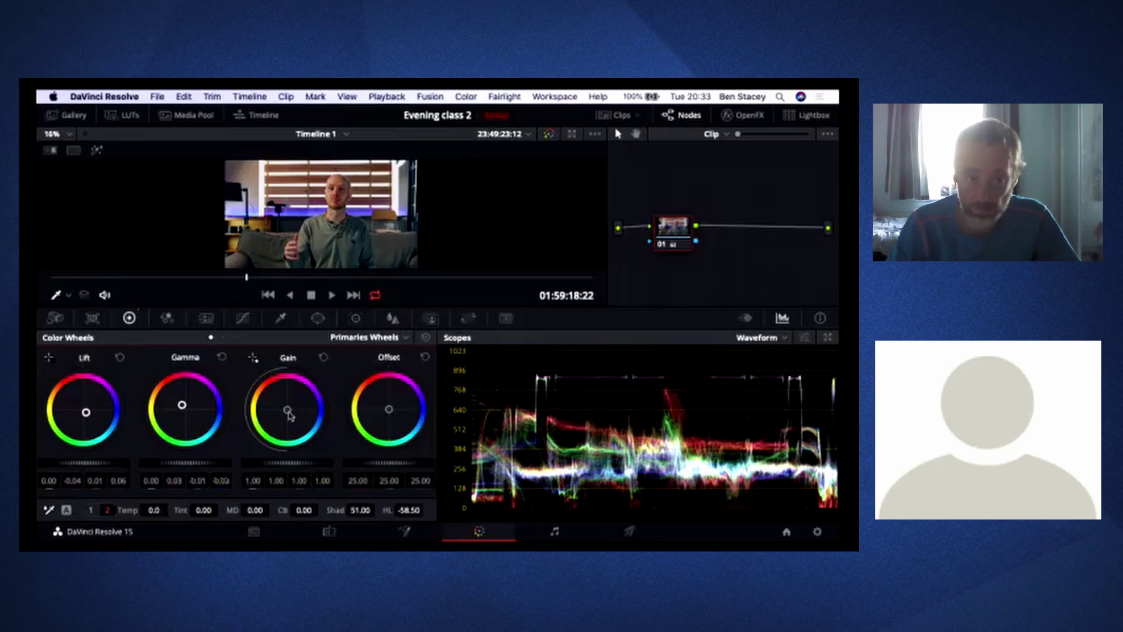
- Cool the Gain wheel to red 0.88, green 1.02, blue 1.19 and warm Gamma to red 0.07, green -0.01, blue -0.05
{"action": "left_click_drag", "start_coordinate": [290, 414], "coordinate": [289, 411]}
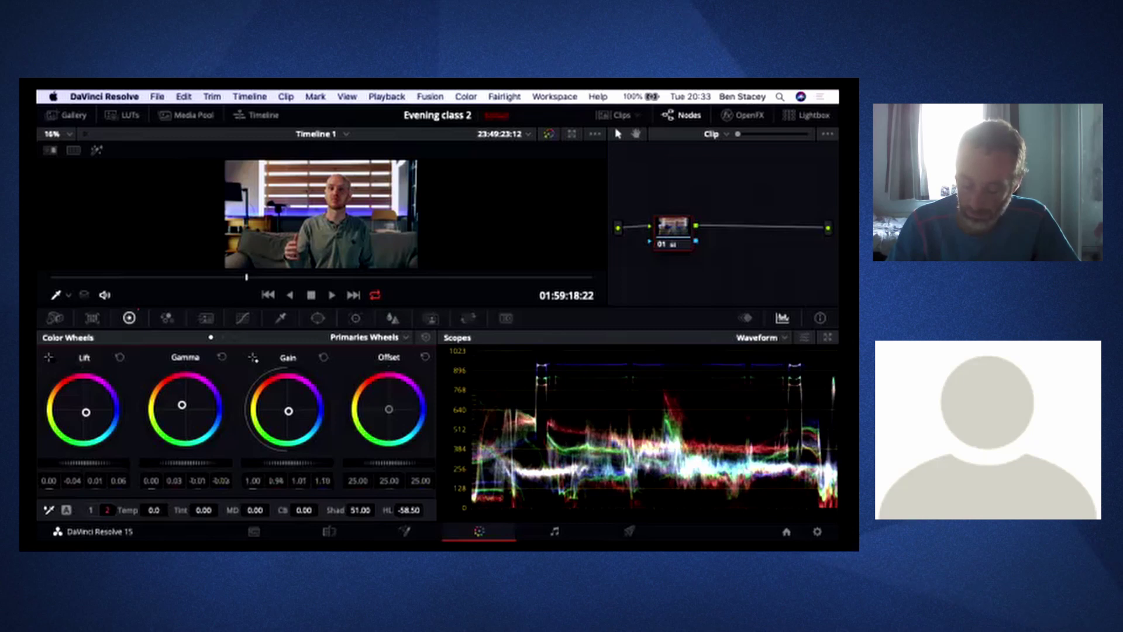
{"action": "left_click_drag", "start_coordinate": [288, 410], "coordinate": [288, 410]}
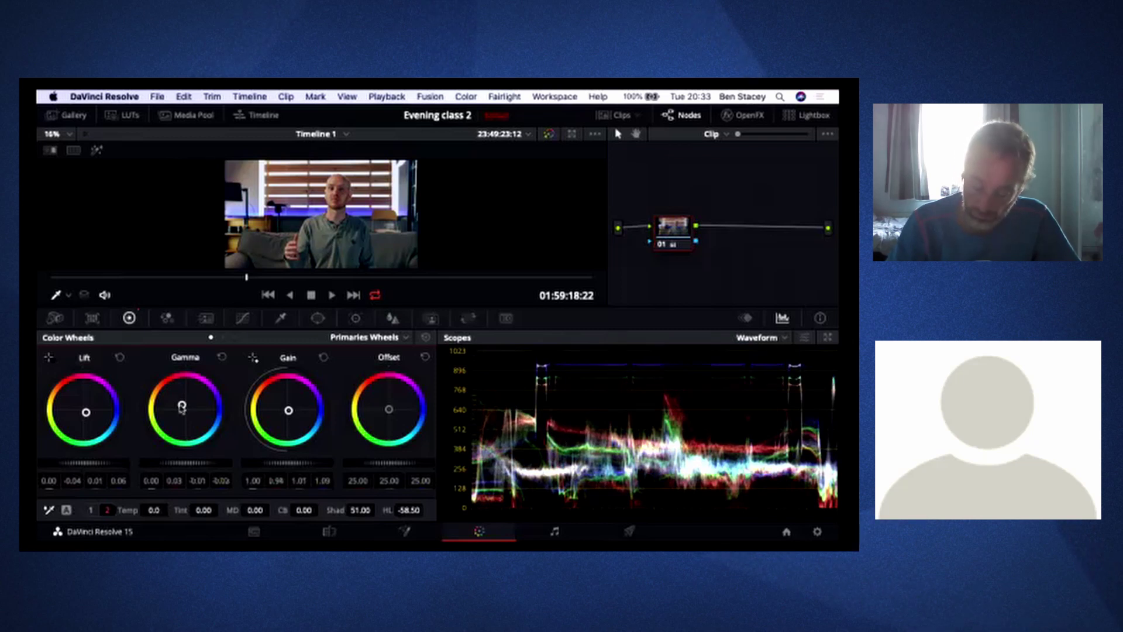
{"action": "left_click_drag", "start_coordinate": [182, 403], "coordinate": [182, 402]}
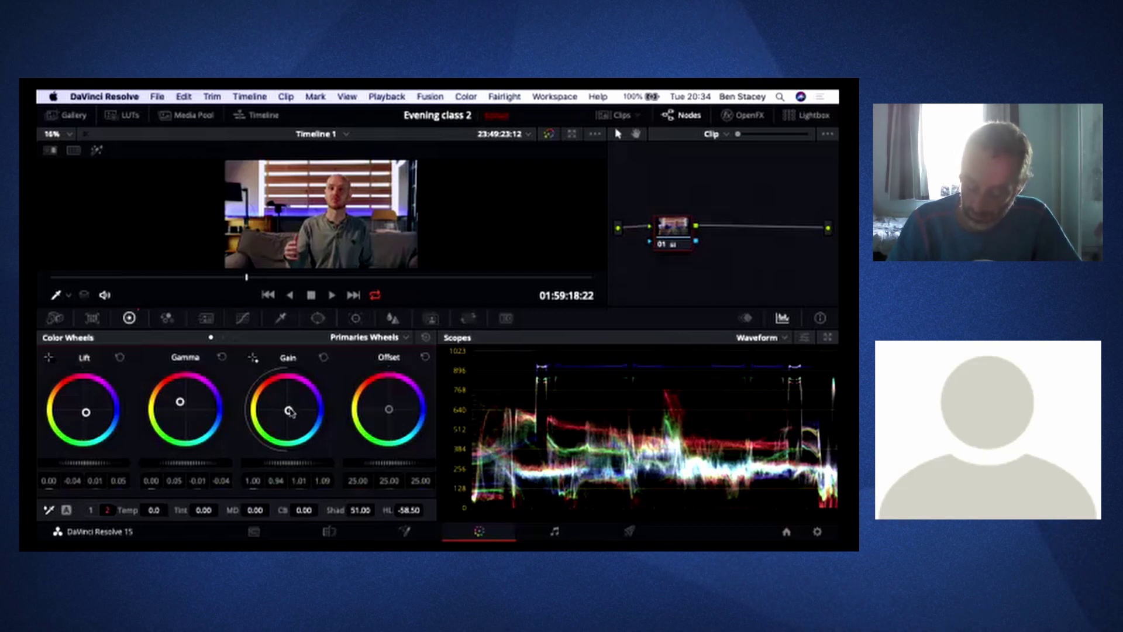
{"action": "left_click_drag", "start_coordinate": [289, 412], "coordinate": [289, 412]}
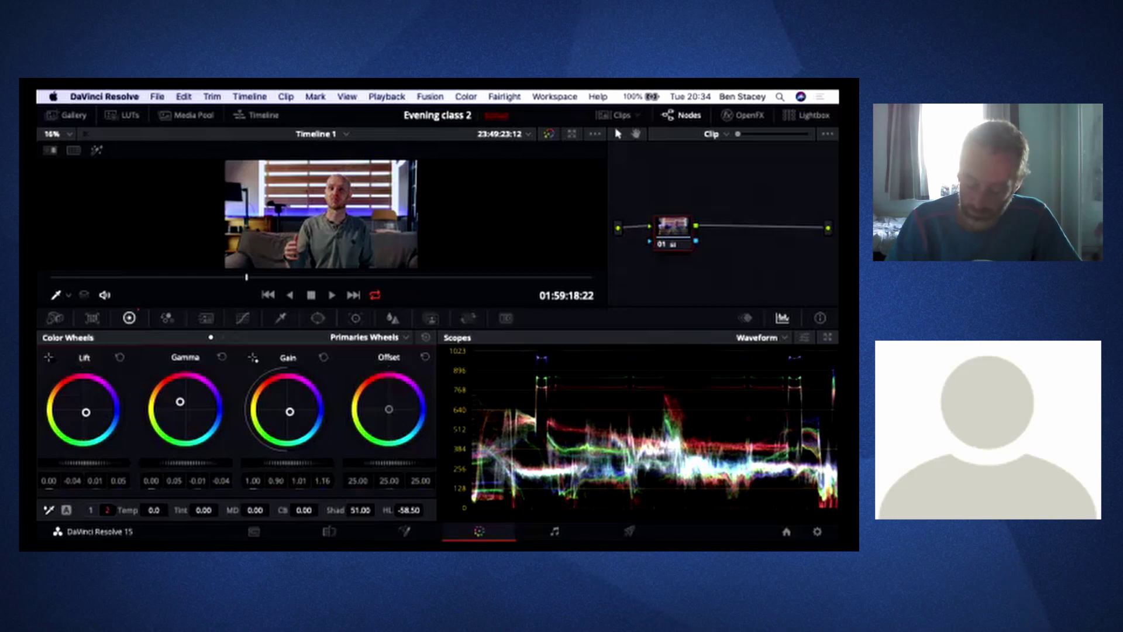
{"action": "left_click_drag", "start_coordinate": [289, 412], "coordinate": [290, 411]}
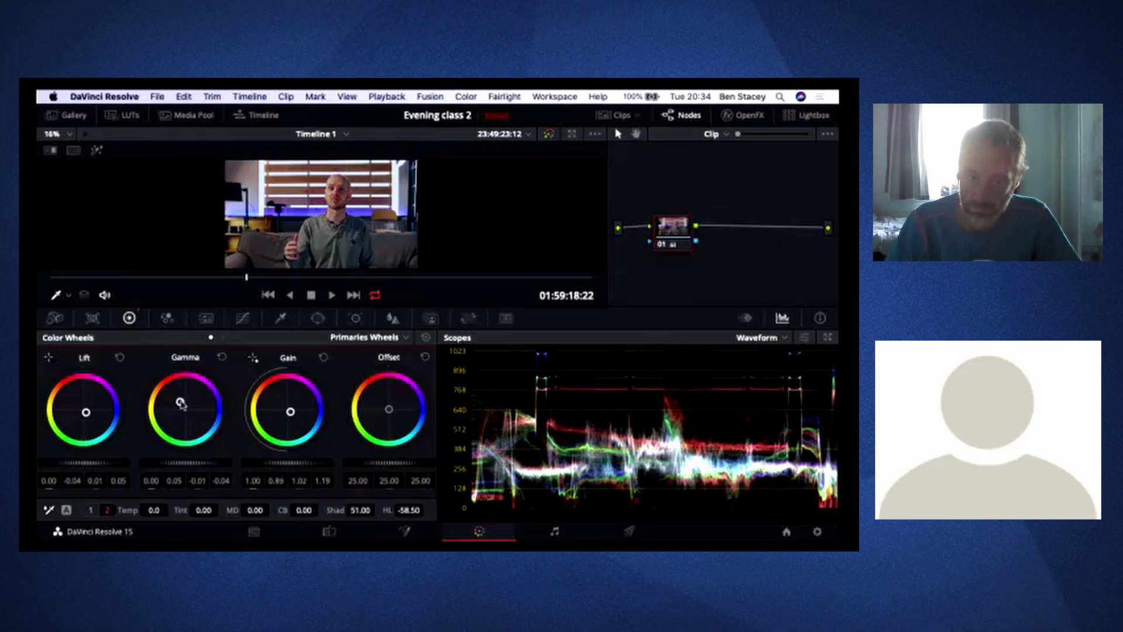
{"action": "left_click_drag", "start_coordinate": [179, 401], "coordinate": [179, 401]}
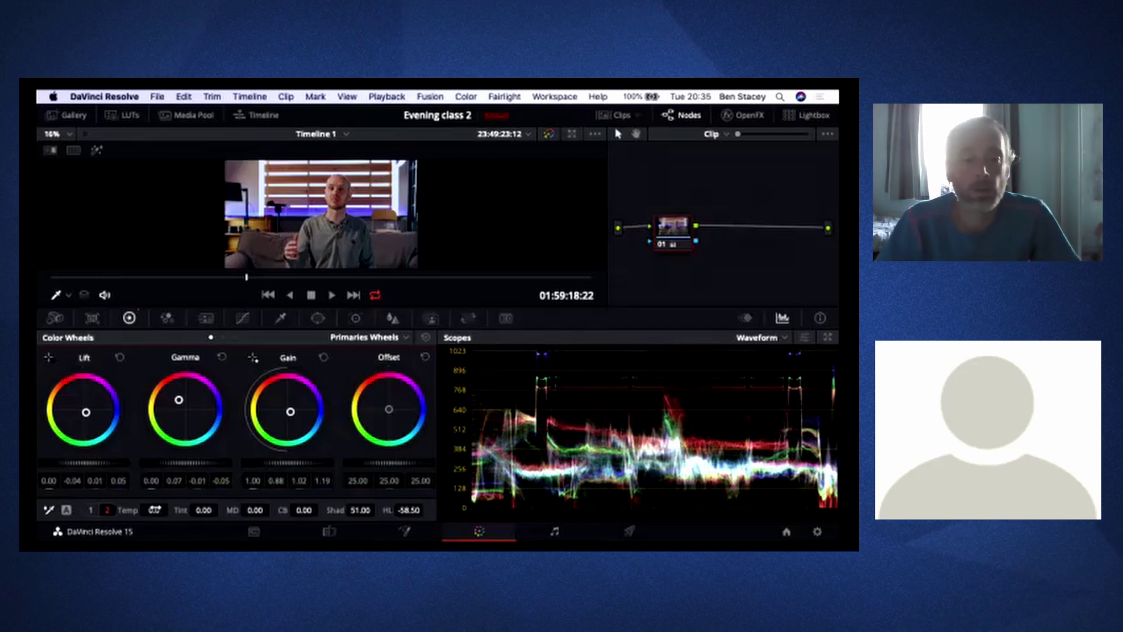
{"action": "left_click_drag", "start_coordinate": [154, 510], "coordinate": [128, 505]}
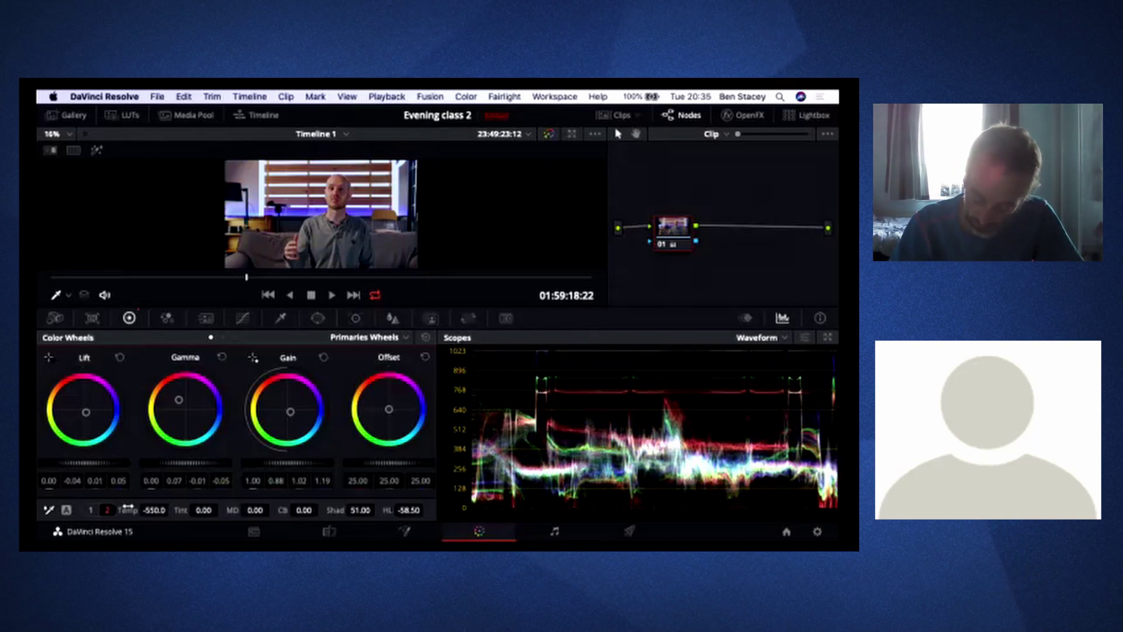
{"action": "double_click", "coordinate": [128, 510]}
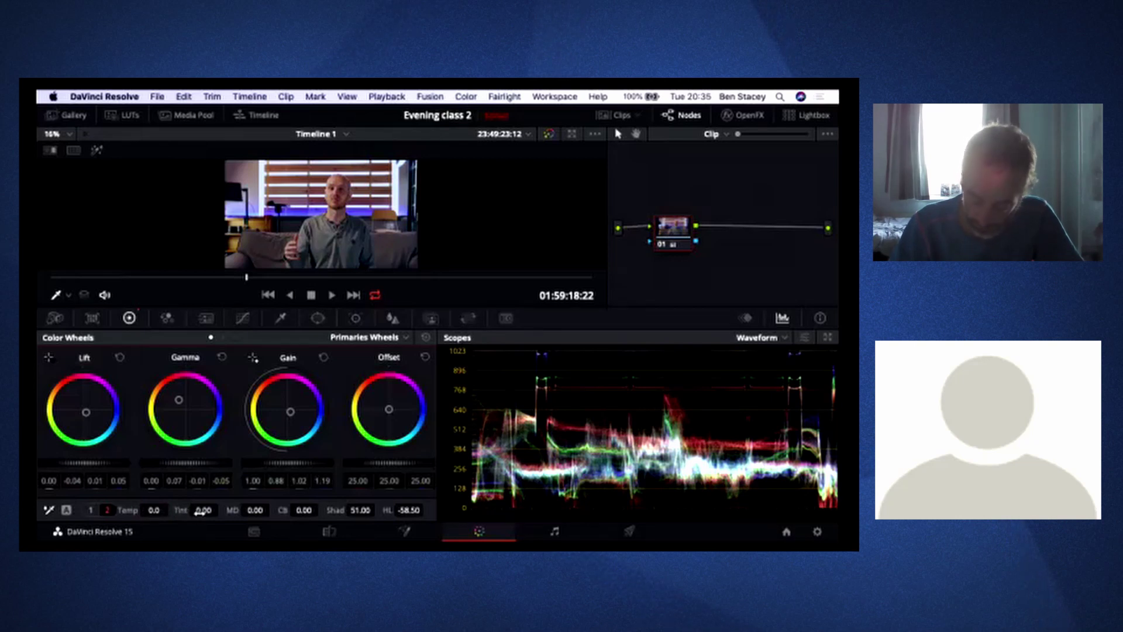
{"action": "mouse_move", "coordinate": [204, 510]}
{"action": "left_mouse_down"}
{"action": "mouse_move", "coordinate": [159, 510]}
{"action": "mouse_move", "coordinate": [221, 509]}
{"action": "left_mouse_up"}
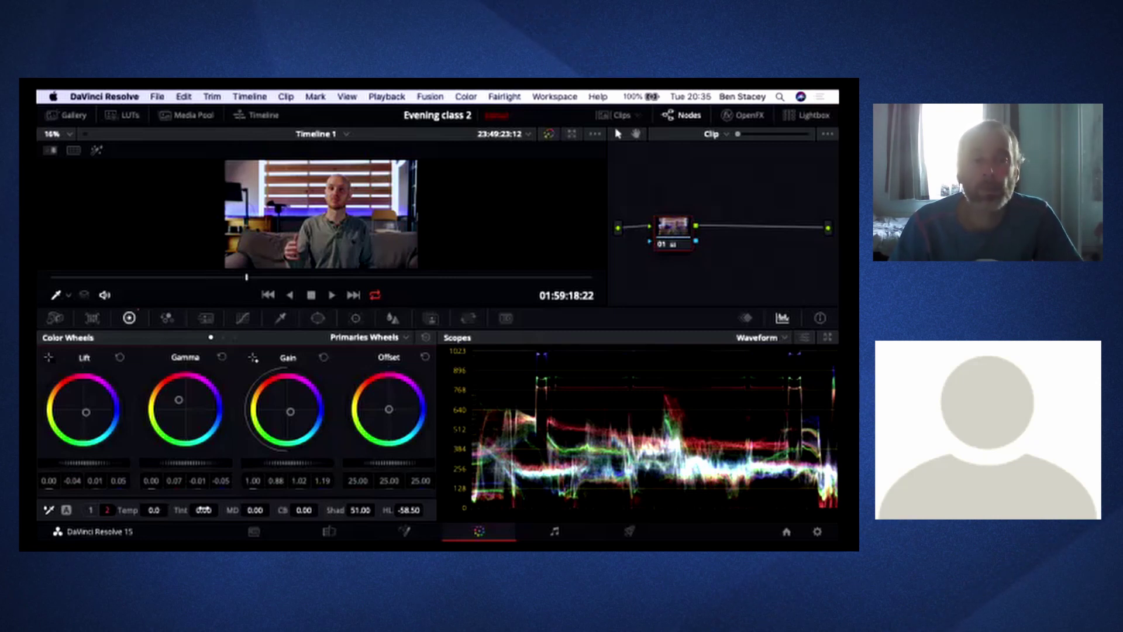
- Set the clip's temperature to 760.0 and its tint to 14.00
{"action": "double_click", "coordinate": [153, 509]}
{"action": "type", "text": "800"}
{"action": "key", "text": "Return"}
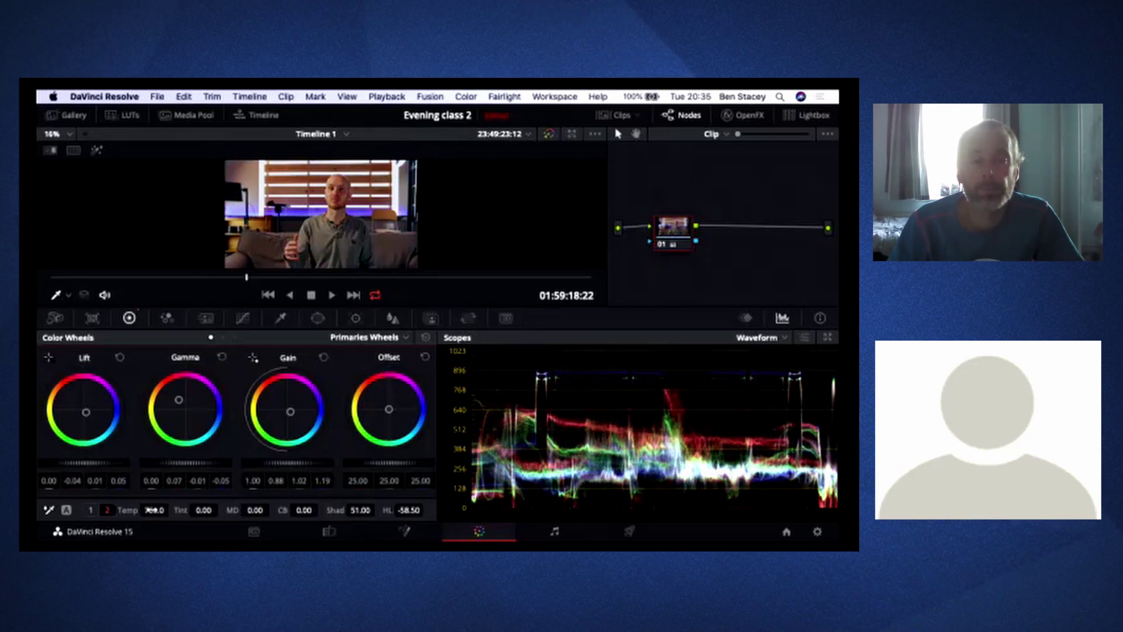
{"action": "mouse_move", "coordinate": [203, 509]}
{"action": "left_mouse_down"}
{"action": "mouse_move", "coordinate": [222, 508]}
{"action": "mouse_move", "coordinate": [204, 509]}
{"action": "left_mouse_up"}
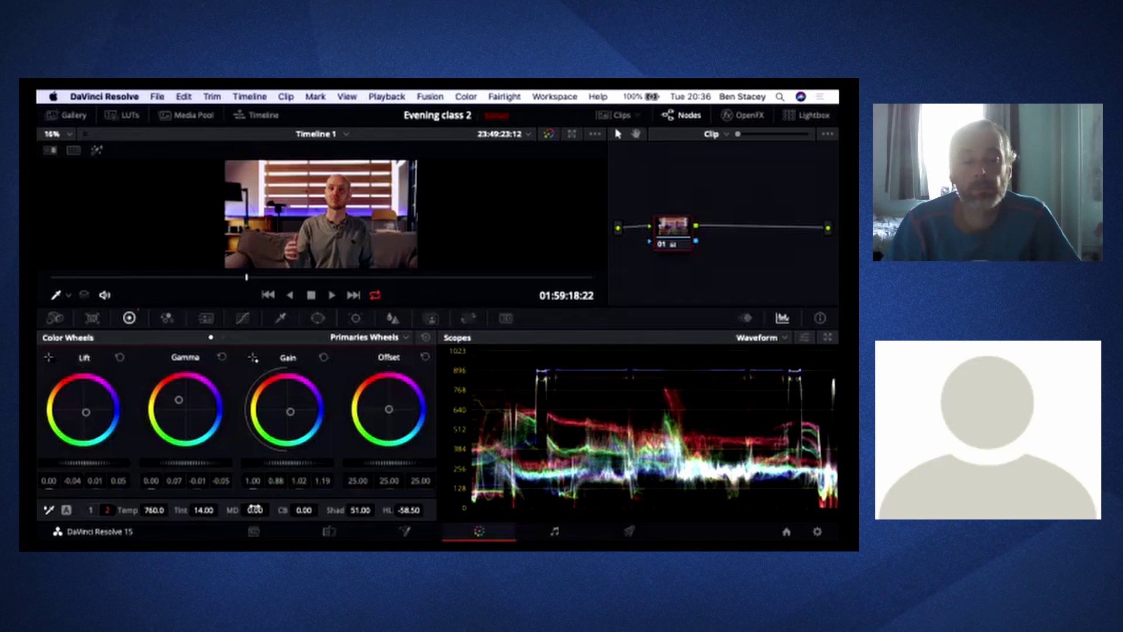
- Try midtone detail values up to 100.00 with the viewer at 50% on the speaker's face, settling on 26.00
{"action": "left_click_drag", "start_coordinate": [255, 509], "coordinate": [274, 509]}
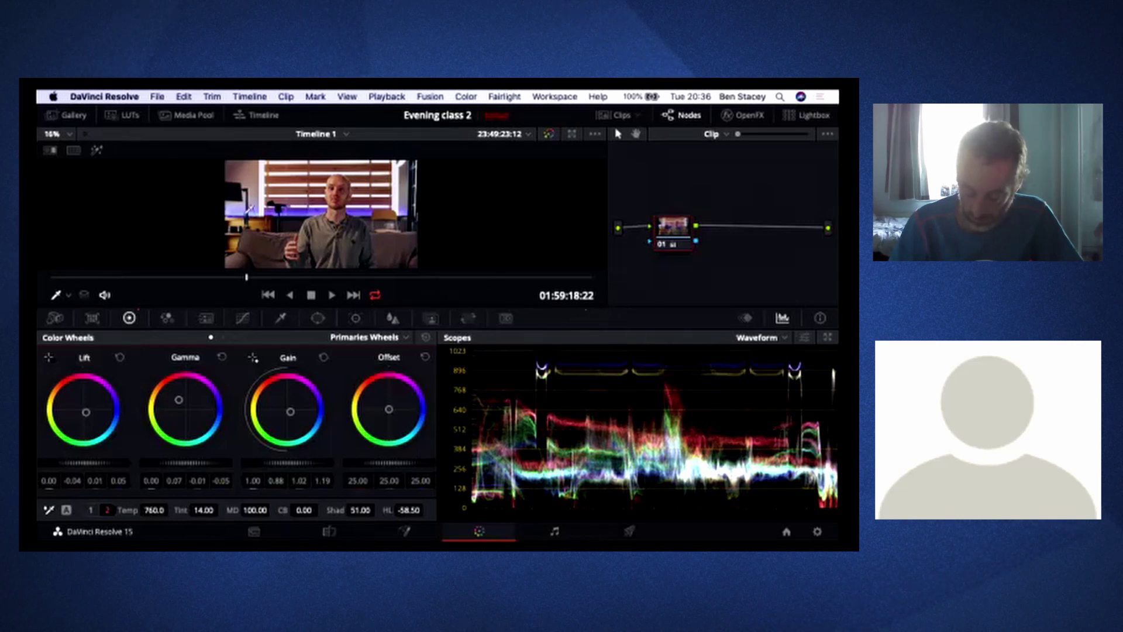
{"action": "left_click", "coordinate": [68, 134]}
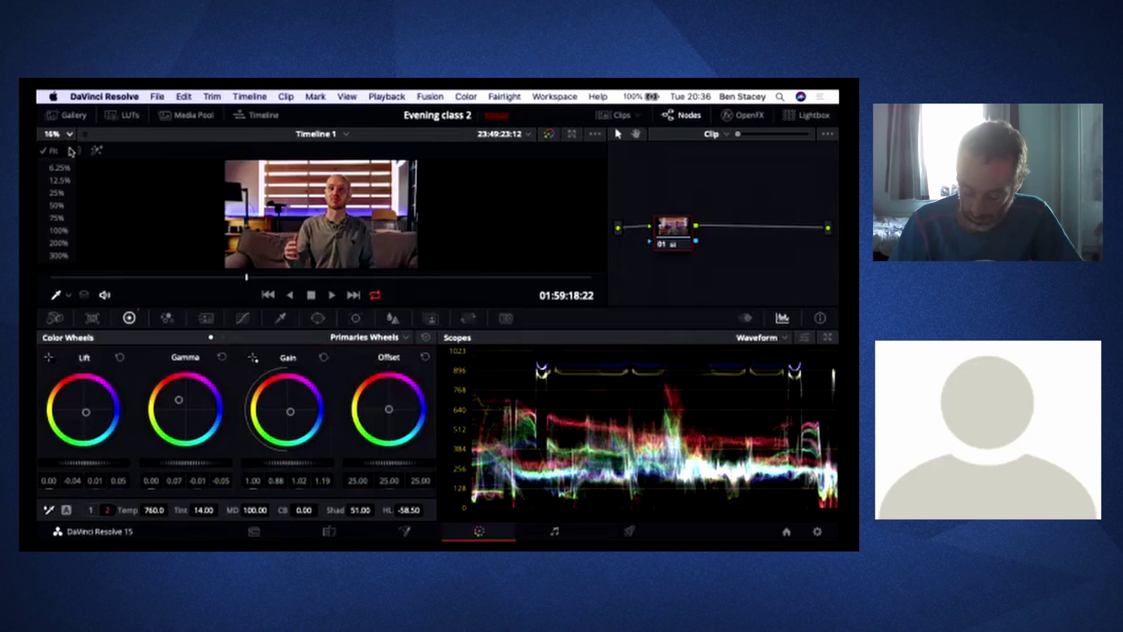
{"action": "left_click", "coordinate": [57, 207]}
{"action": "scroll", "coordinate": [423, 204], "scroll_direction": "up", "scroll_amount": 5}
{"action": "scroll", "coordinate": [423, 204], "scroll_direction": "down", "scroll_amount": 1}
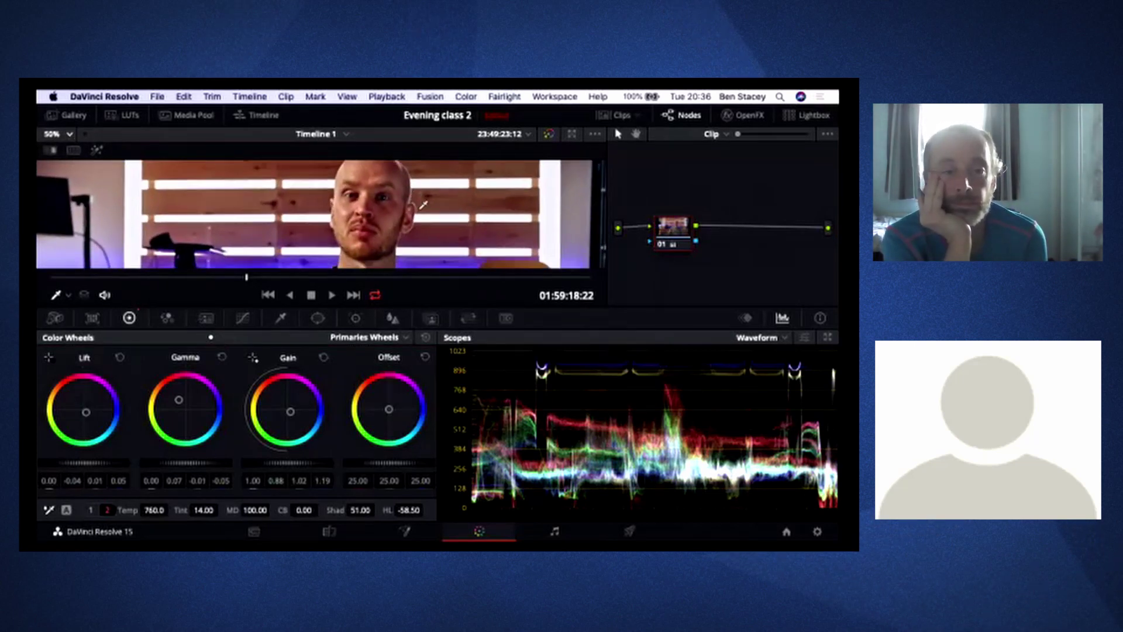
{"action": "left_click_drag", "start_coordinate": [280, 510], "coordinate": [273, 509]}
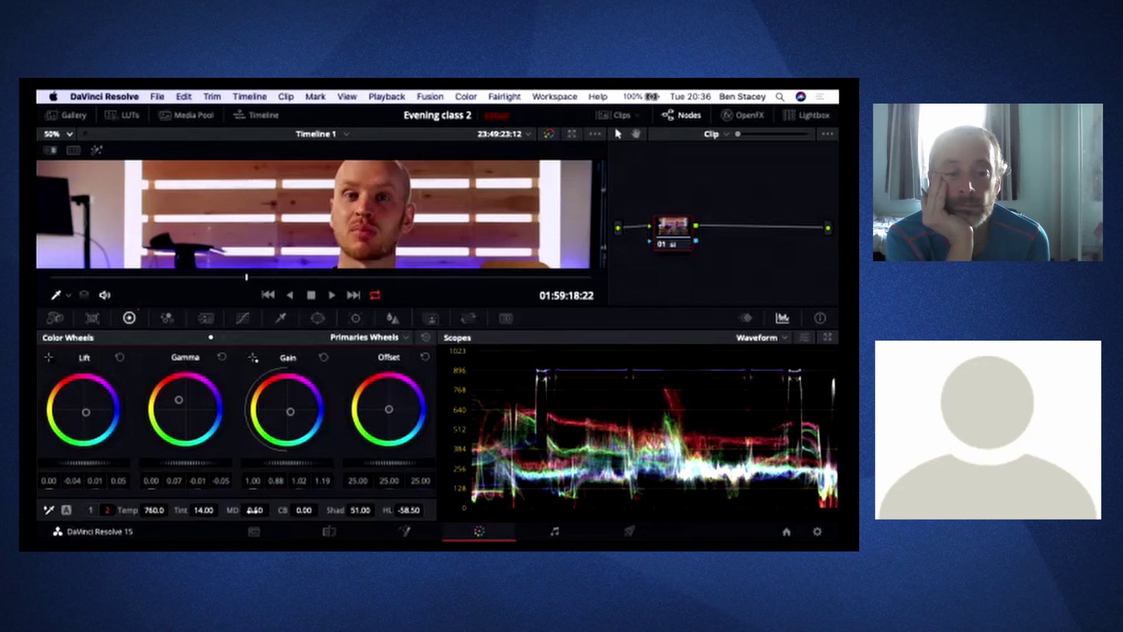
{"action": "left_click_drag", "start_coordinate": [272, 510], "coordinate": [273, 509]}
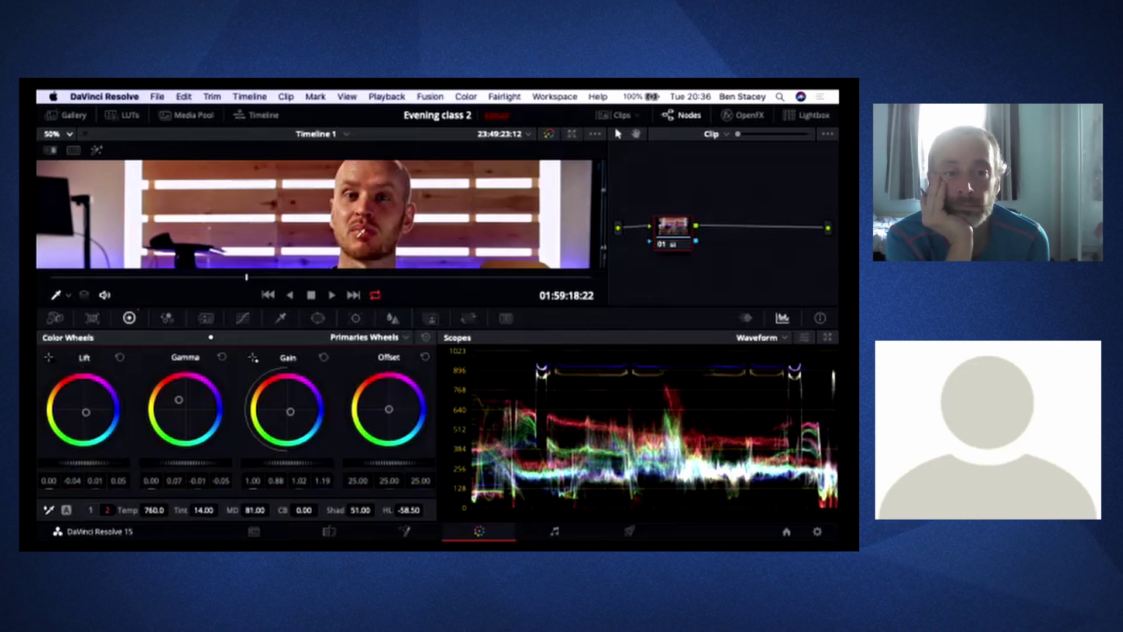
{"action": "left_click_drag", "start_coordinate": [255, 508], "coordinate": [272, 510]}
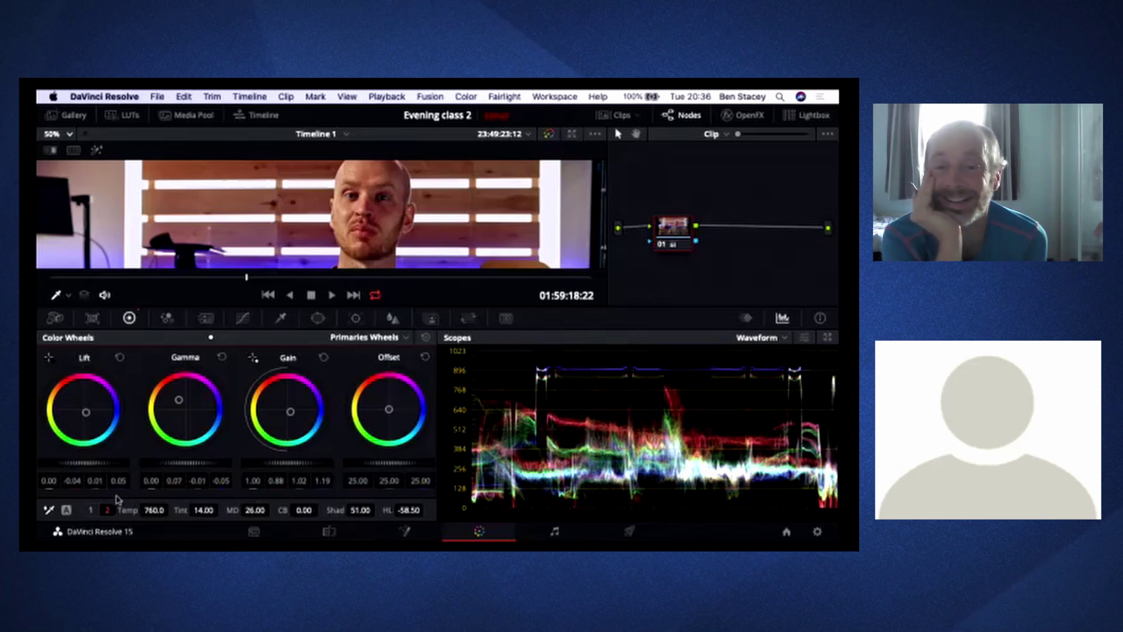
- Fit the whole picture in the viewer and set the clip's contrast to 1.110 in the first set of adjustments
{"action": "left_click", "coordinate": [92, 510]}
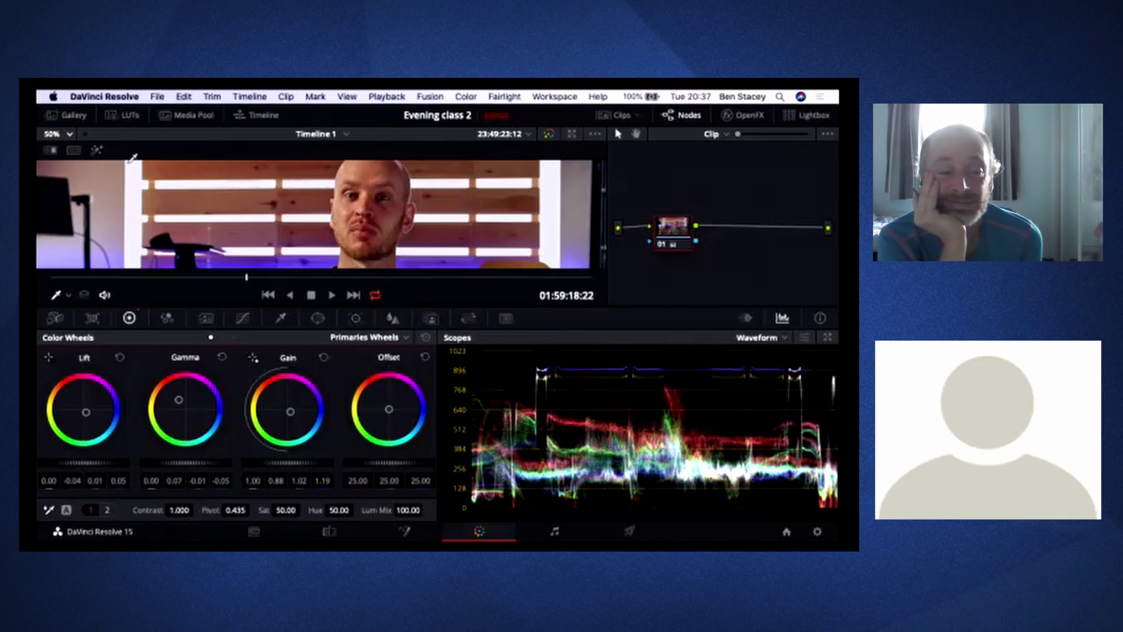
{"action": "left_click", "coordinate": [69, 135]}
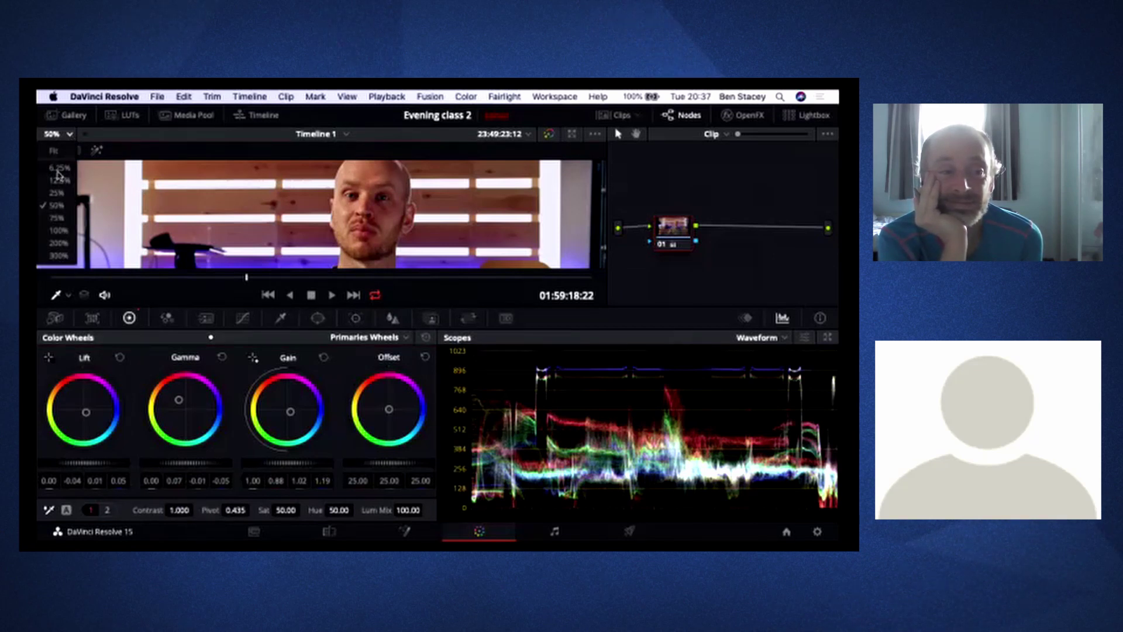
{"action": "left_click", "coordinate": [58, 152]}
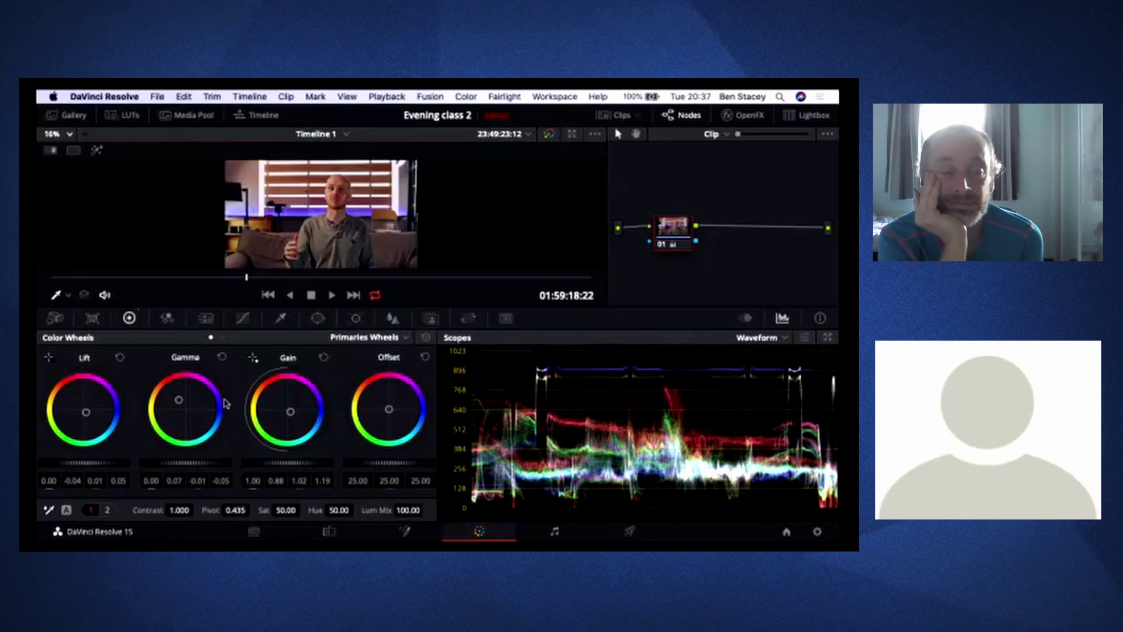
{"action": "left_click_drag", "start_coordinate": [178, 509], "coordinate": [190, 509]}
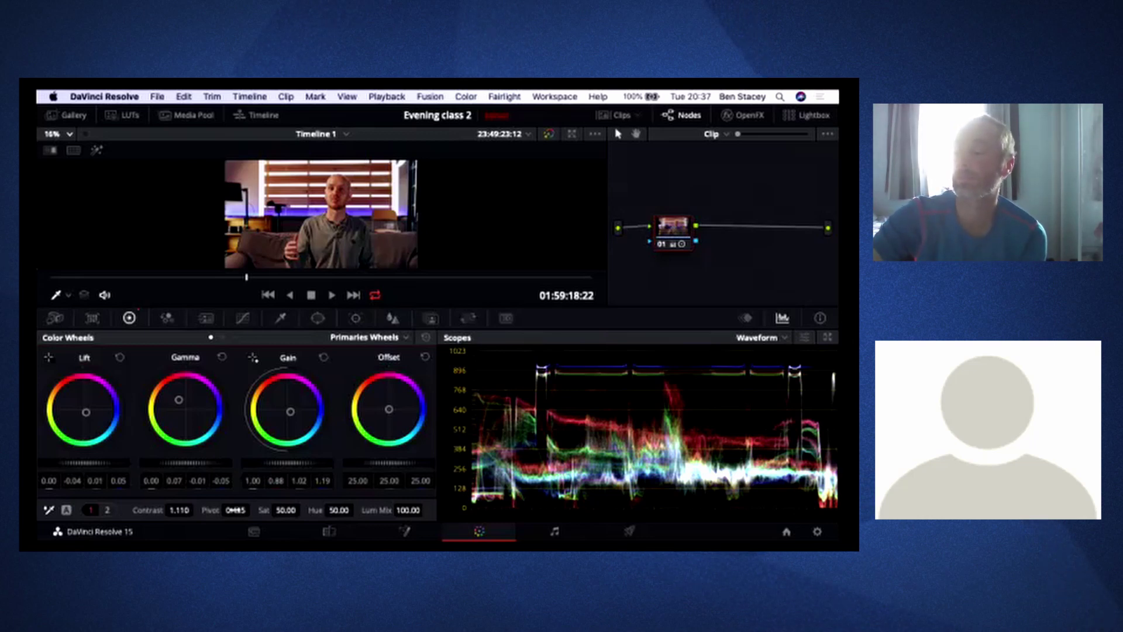
- Try higher contrast pivot values such as 0.749, and settle on a pivot of 0.354
{"action": "left_click", "coordinate": [235, 510]}
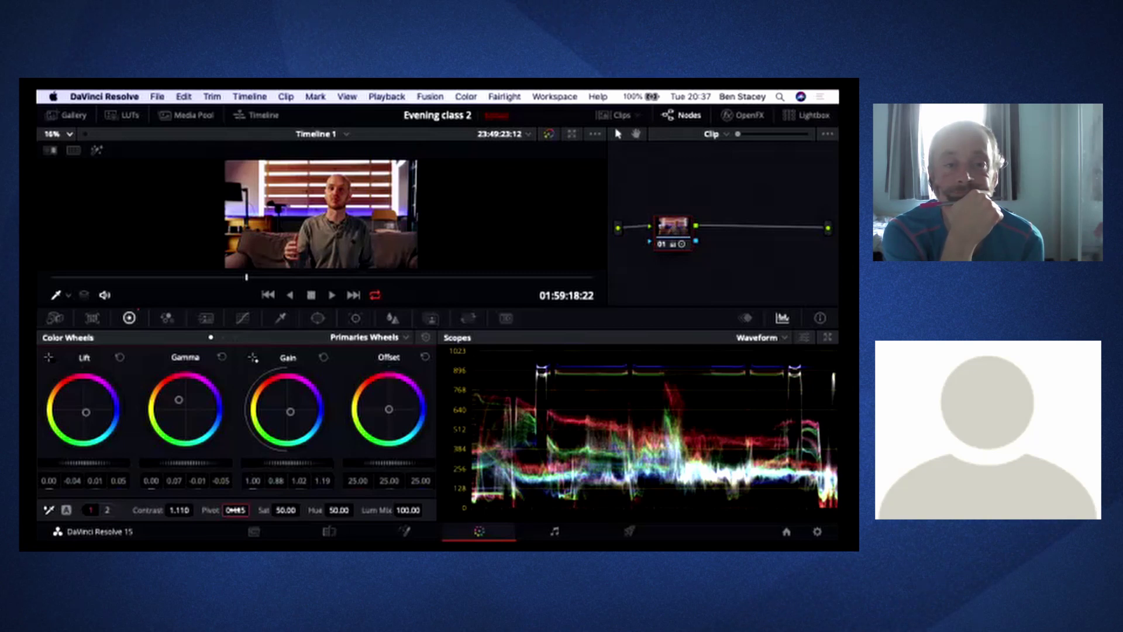
{"action": "type", "text": "0.821"}
{"action": "key", "text": "Return"}
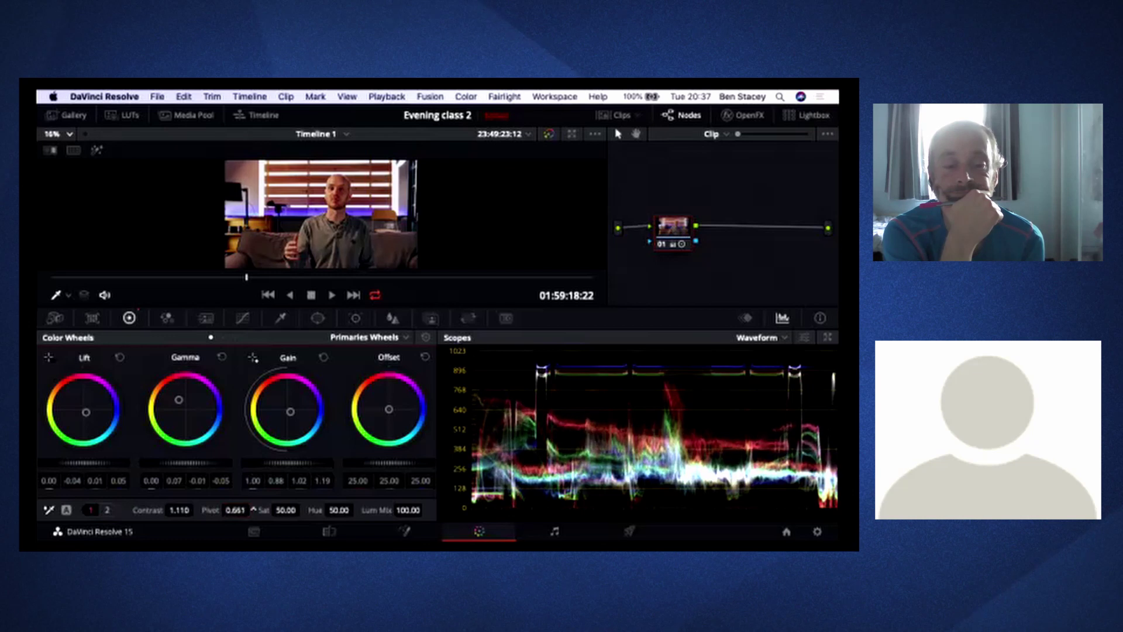
{"action": "left_click_drag", "start_coordinate": [253, 509], "coordinate": [241, 509]}
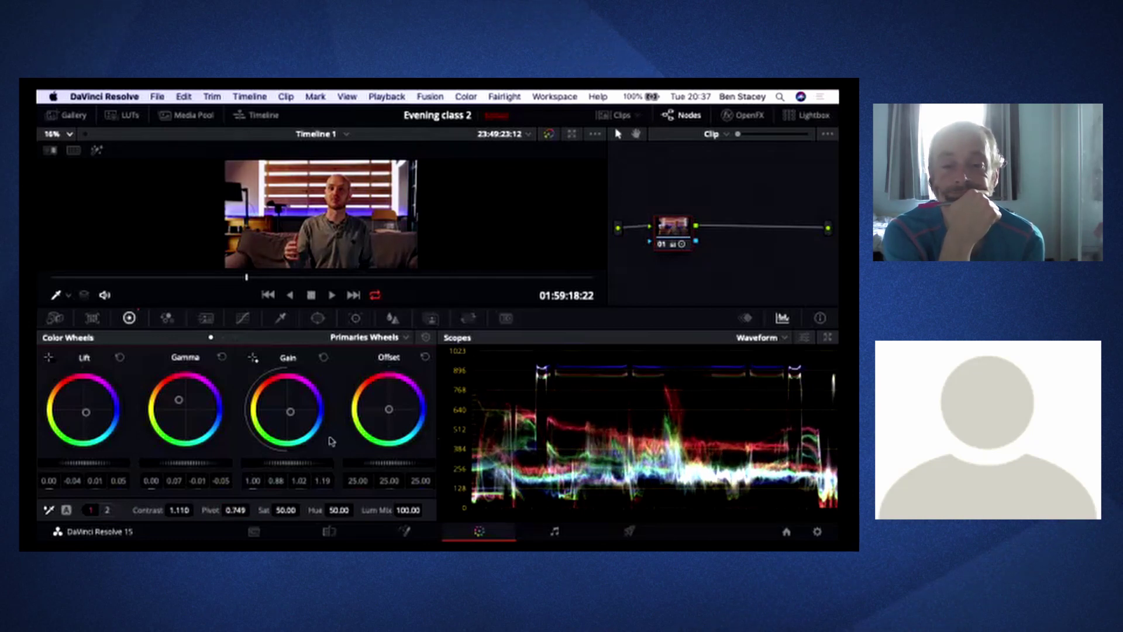
{"action": "left_click_drag", "start_coordinate": [237, 510], "coordinate": [253, 509]}
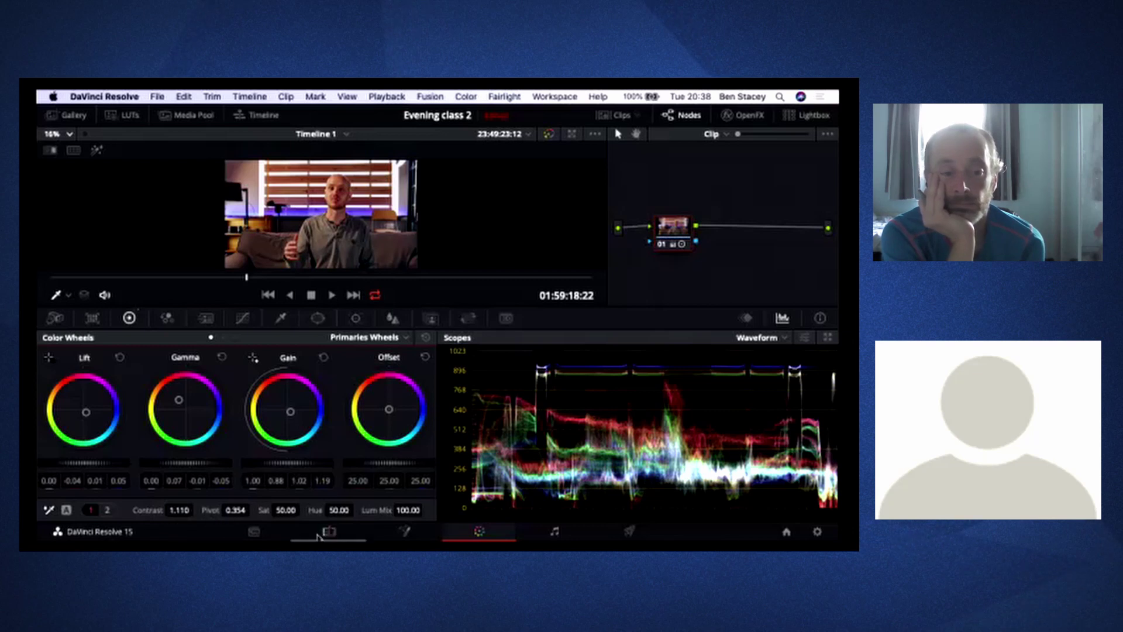
- Lower the clip's saturation to 44.80 and review the second set of adjustments before returning to the first
{"action": "mouse_move", "coordinate": [285, 510]}
{"action": "left_mouse_down"}
{"action": "mouse_move", "coordinate": [304, 510]}
{"action": "mouse_move", "coordinate": [279, 510]}
{"action": "left_mouse_up"}
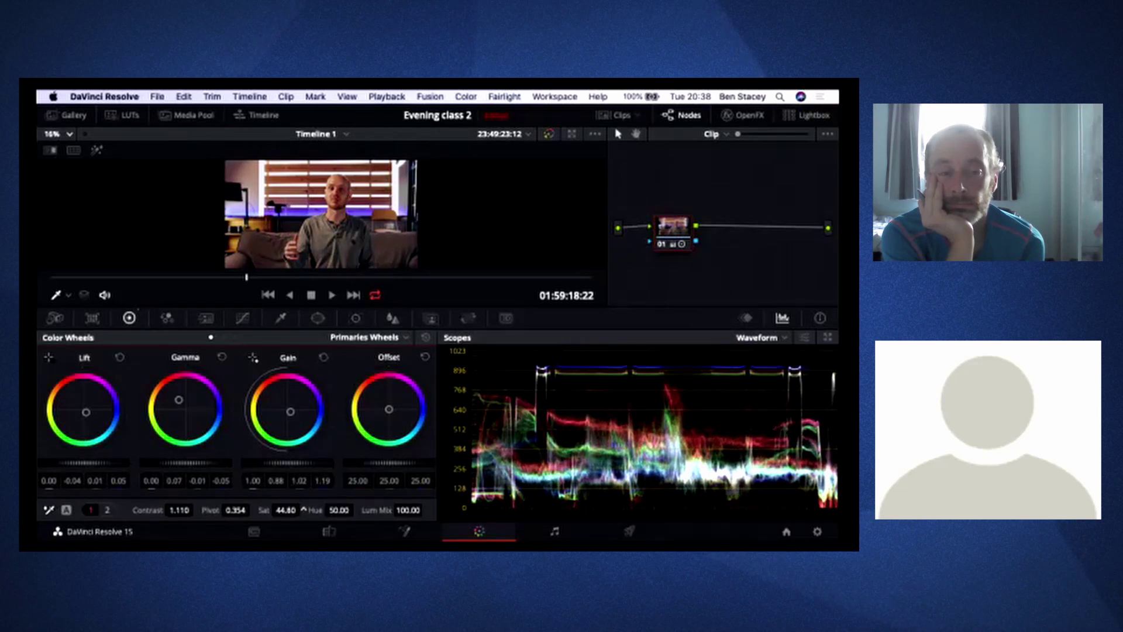
{"action": "left_click", "coordinate": [107, 509]}
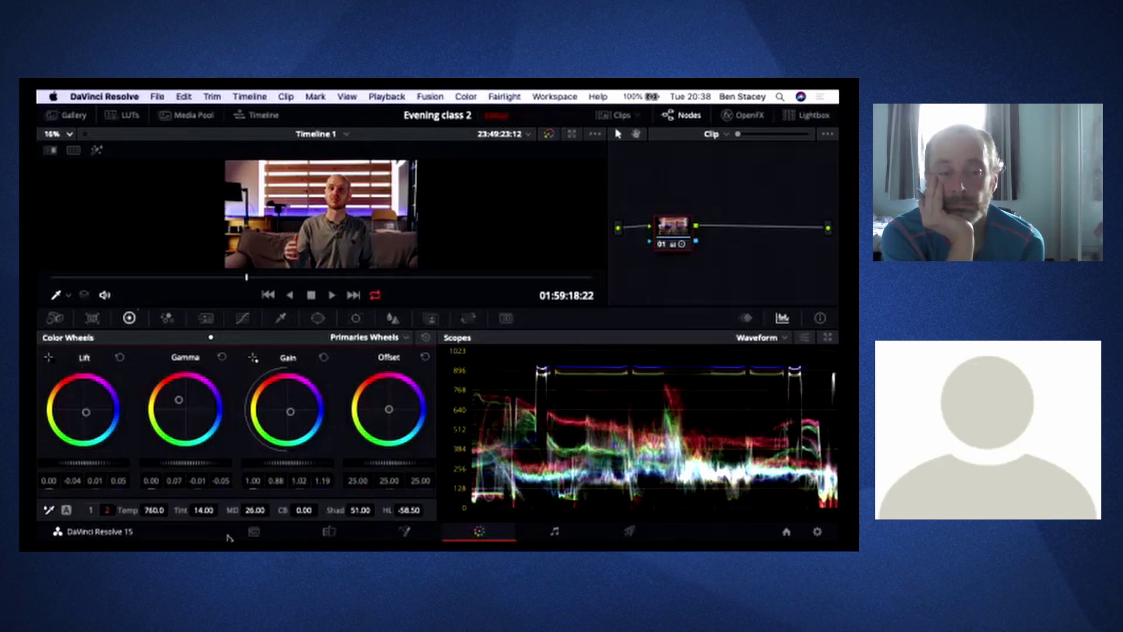
{"action": "left_click", "coordinate": [91, 509]}
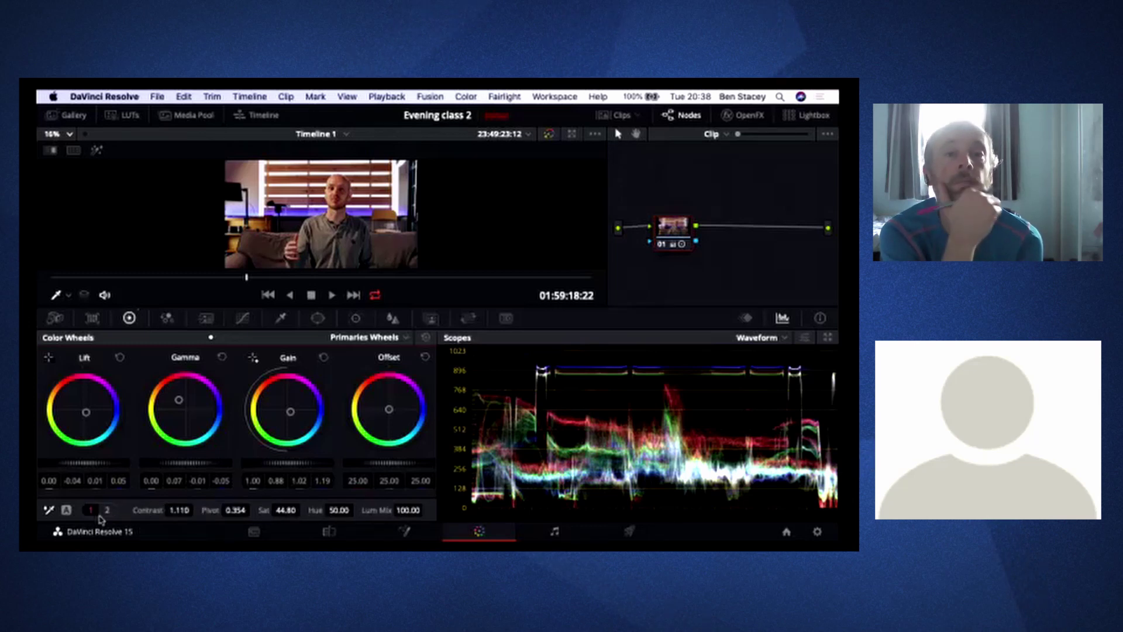
- Set the color boost to 25.00 in the second set of adjustments and return to the first set
{"action": "left_click", "coordinate": [107, 509]}
{"action": "left_click_drag", "start_coordinate": [304, 510], "coordinate": [321, 510]}
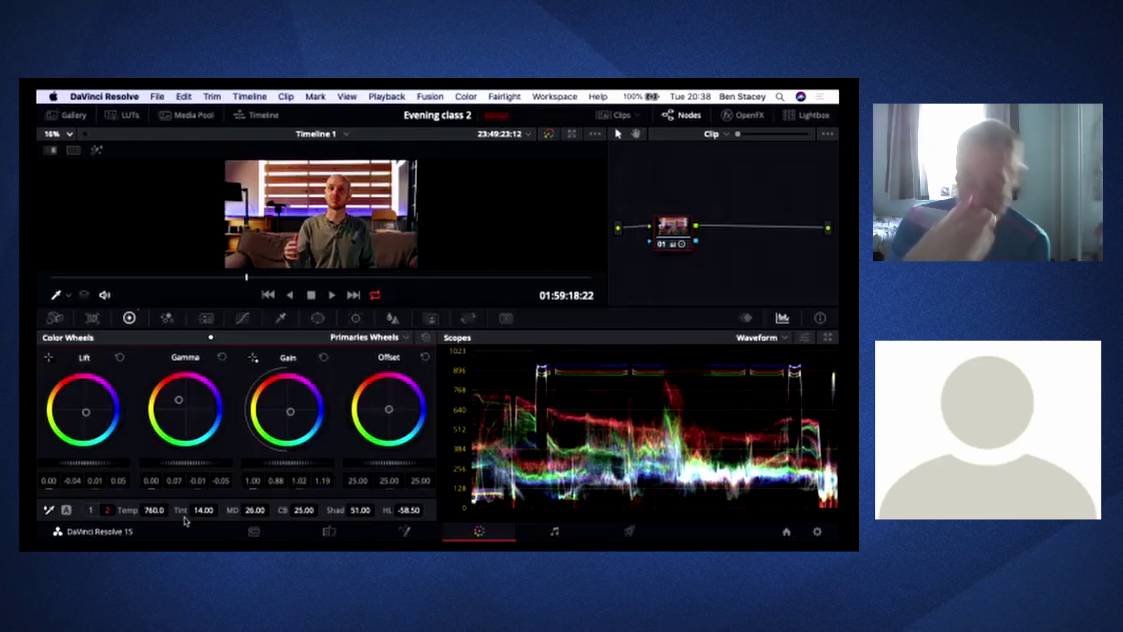
{"action": "left_click", "coordinate": [92, 510]}
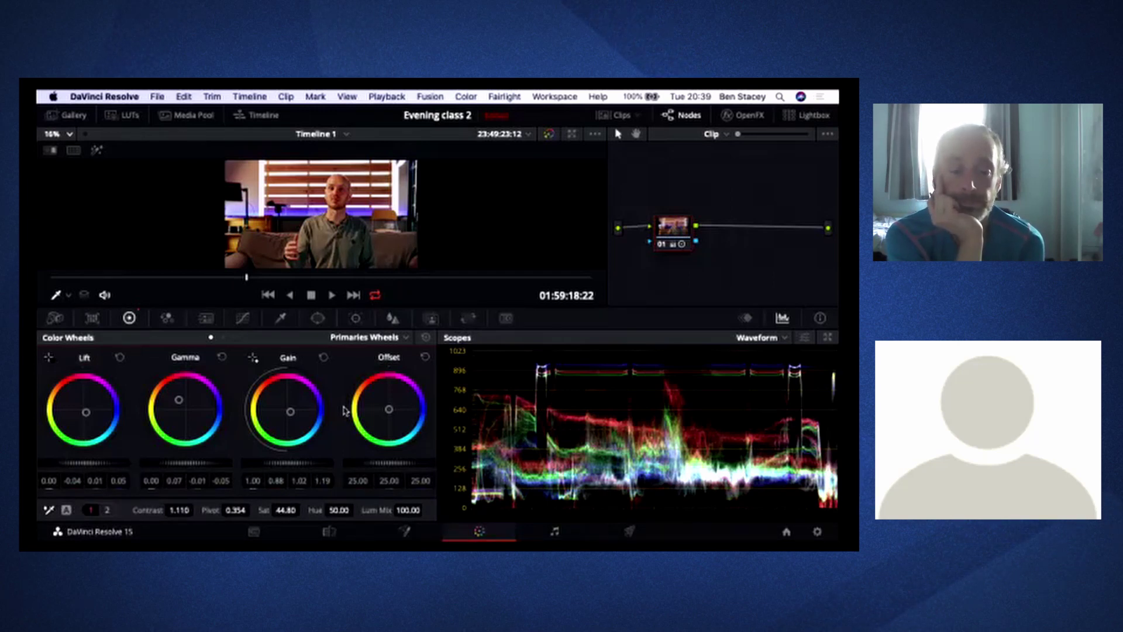
- Compare the clip before and after grading by repeatedly disabling and re-enabling the correction node, leaving it enabled
{"action": "key", "text": "super+d"}
{"action": "key", "text": "super+d"}
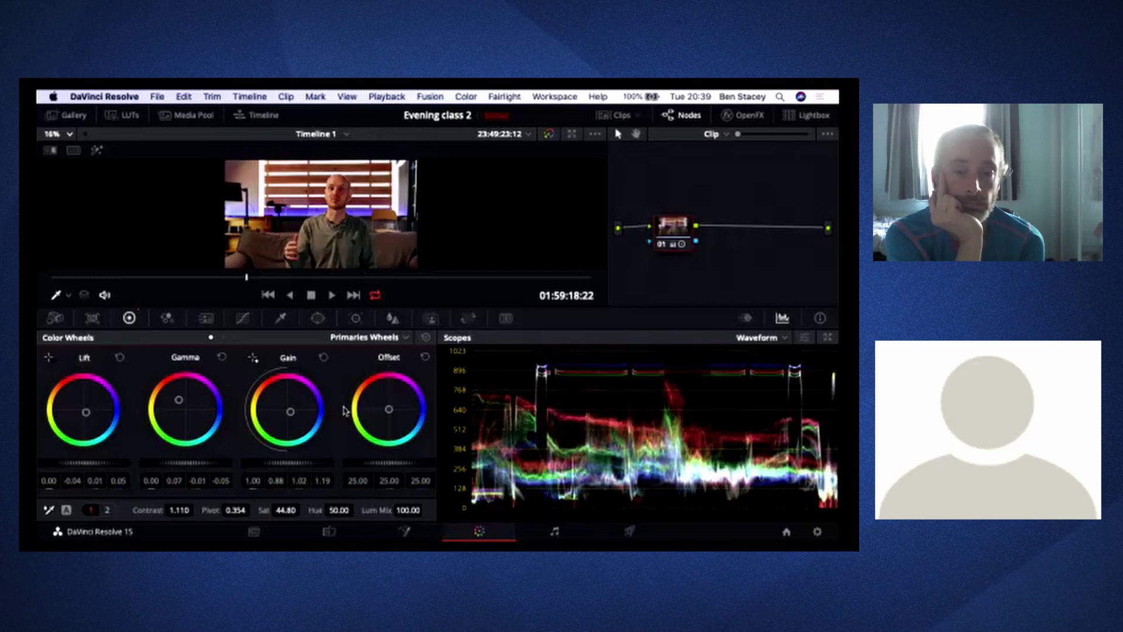
{"action": "key", "text": "super+d"}
{"action": "key", "text": "super+d"}
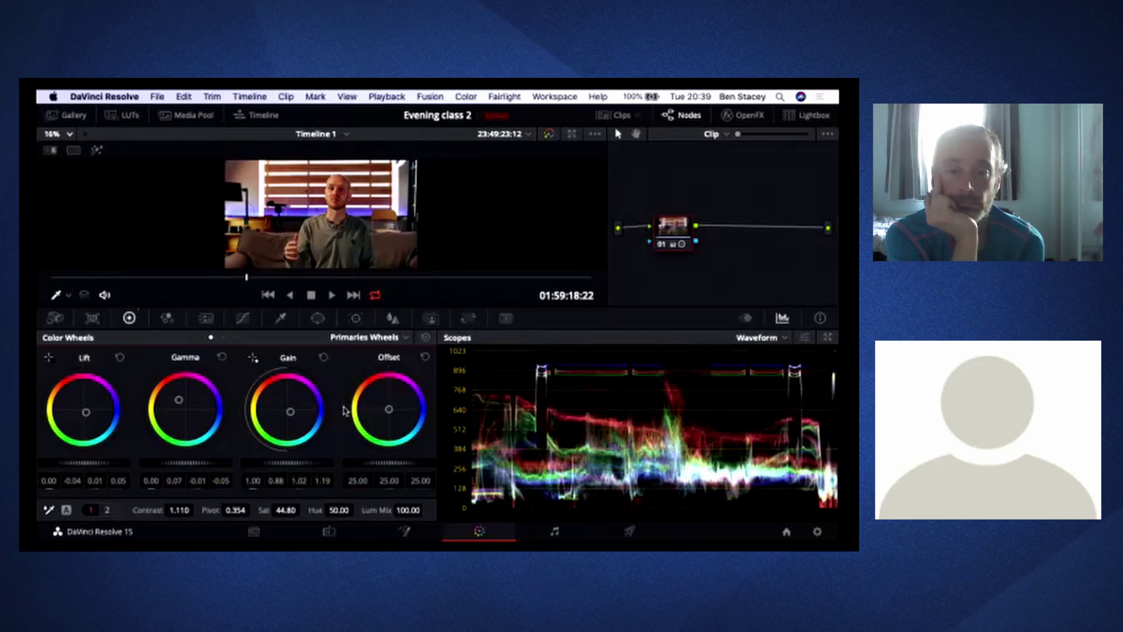
{"action": "key", "text": "super+d"}
{"action": "key", "text": "super+d"}
{"action": "key", "text": "super+d"}
{"action": "key", "text": "super+d"}
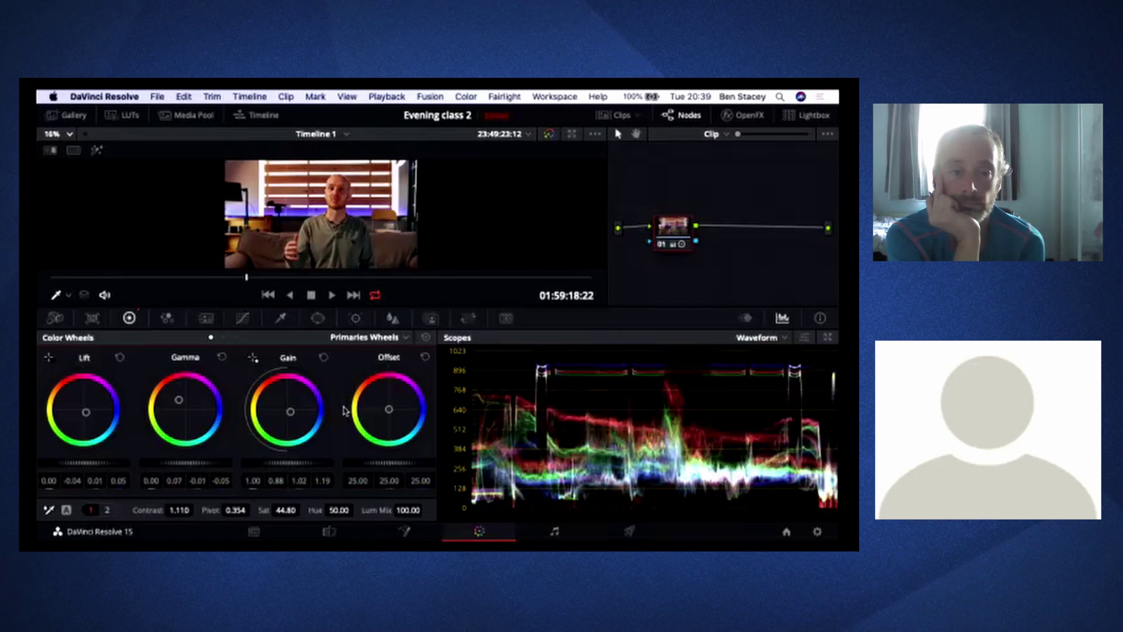
{"action": "key", "text": "super+d"}
{"action": "key", "text": "super+d"}
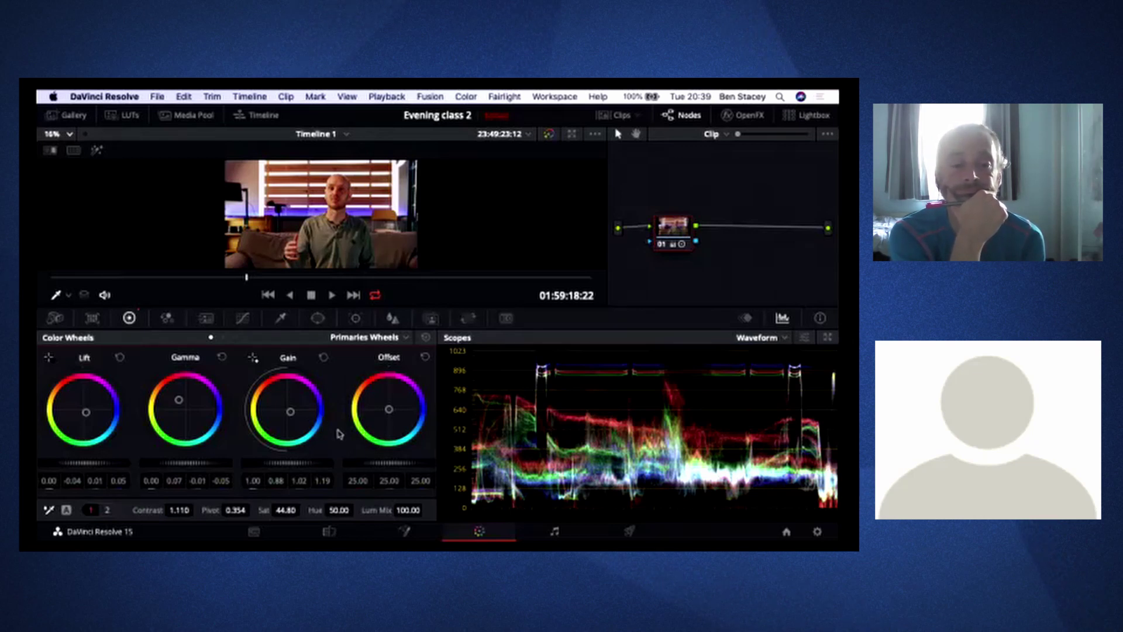
- Return to the Edit page and view the timeline around the graded Update clip
{"action": "left_click", "coordinate": [329, 532]}
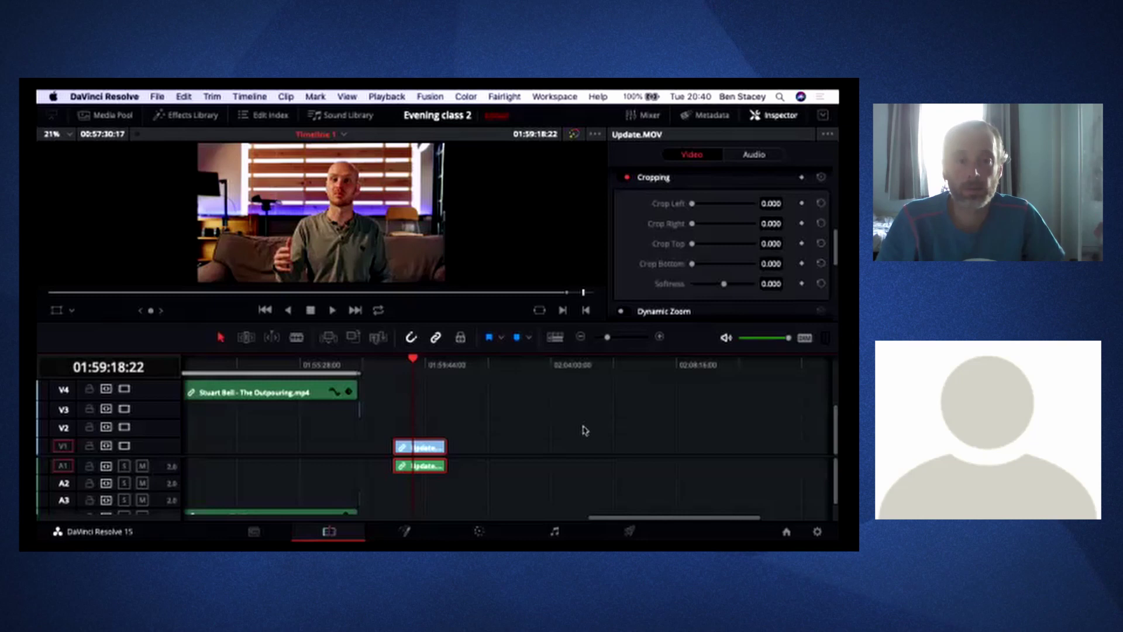
{"action": "scroll", "coordinate": [585, 431], "scroll_direction": "left", "scroll_amount": 5}
{"action": "scroll", "coordinate": [585, 431], "scroll_direction": "right", "scroll_amount": 3}
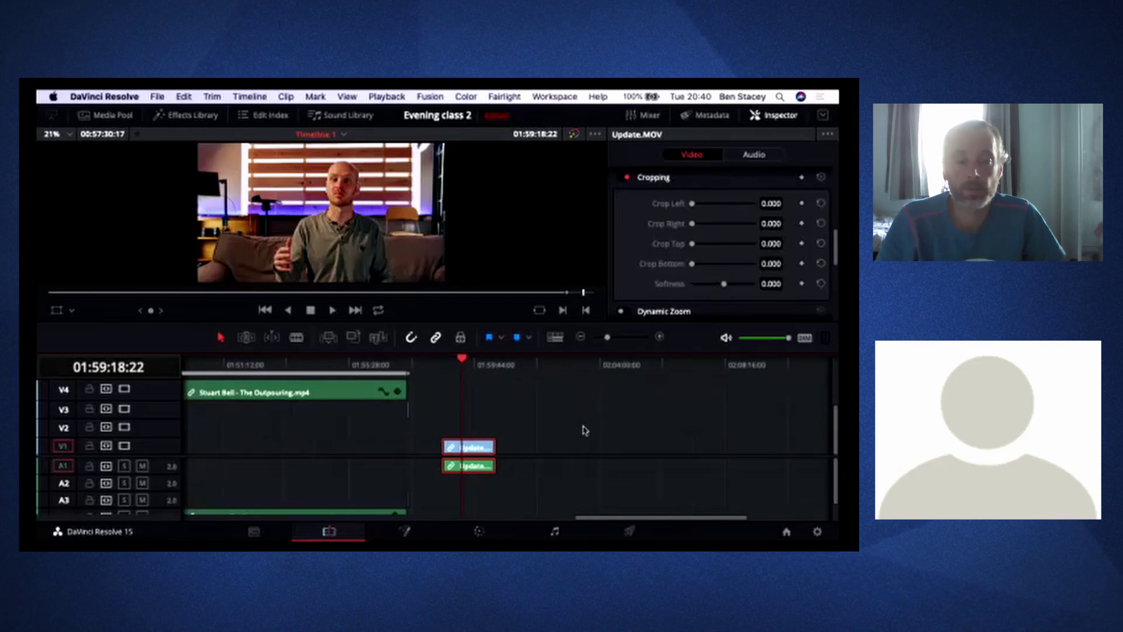